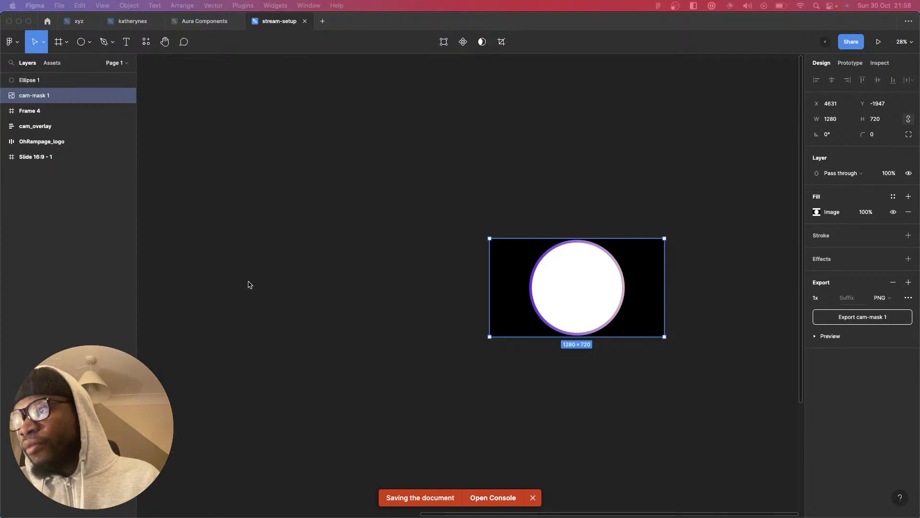
double_click(608, 318)
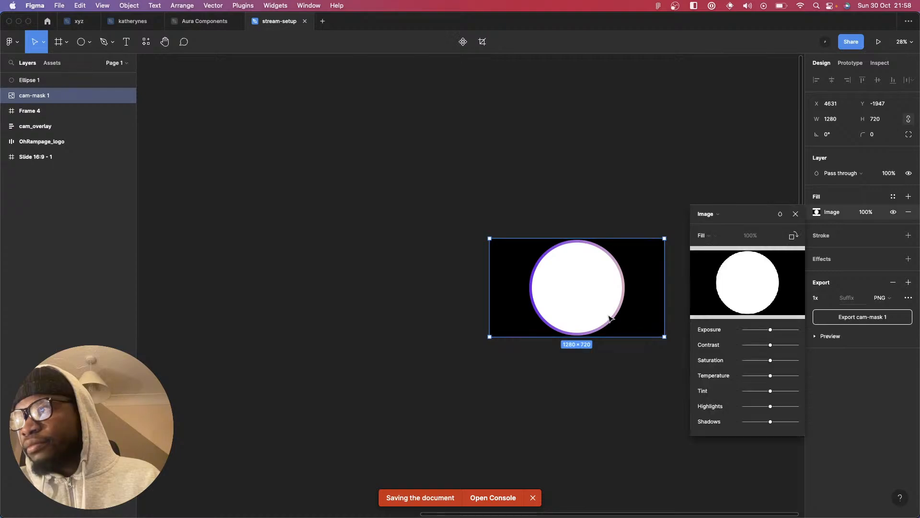
key("super+Tab")
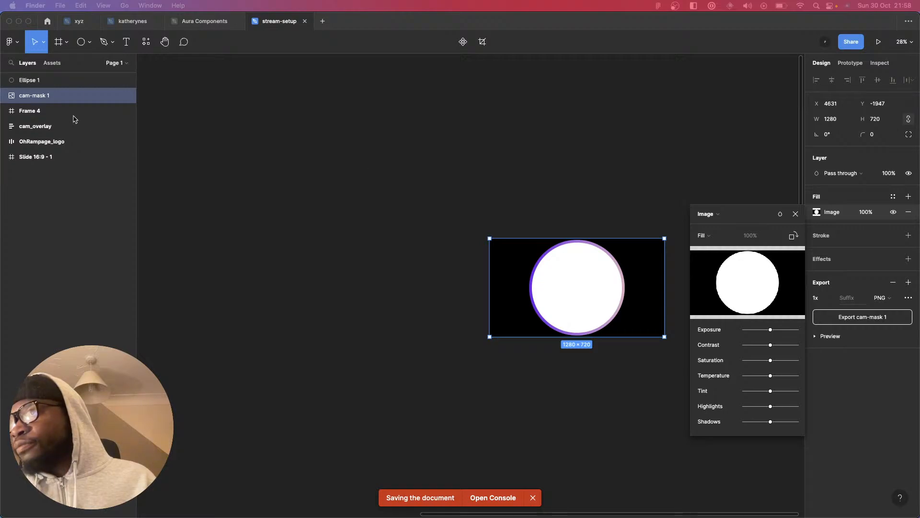
left_click(532, 271)
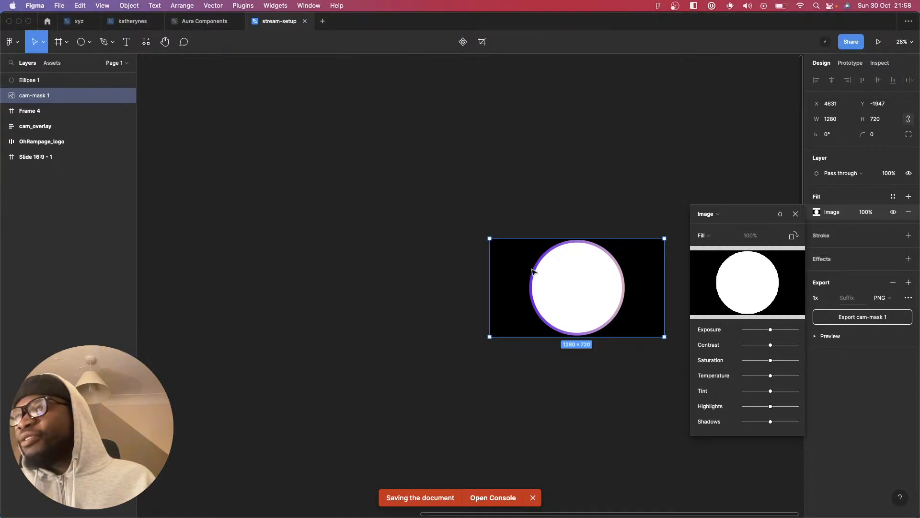
left_click(59, 111)
left_click(58, 98)
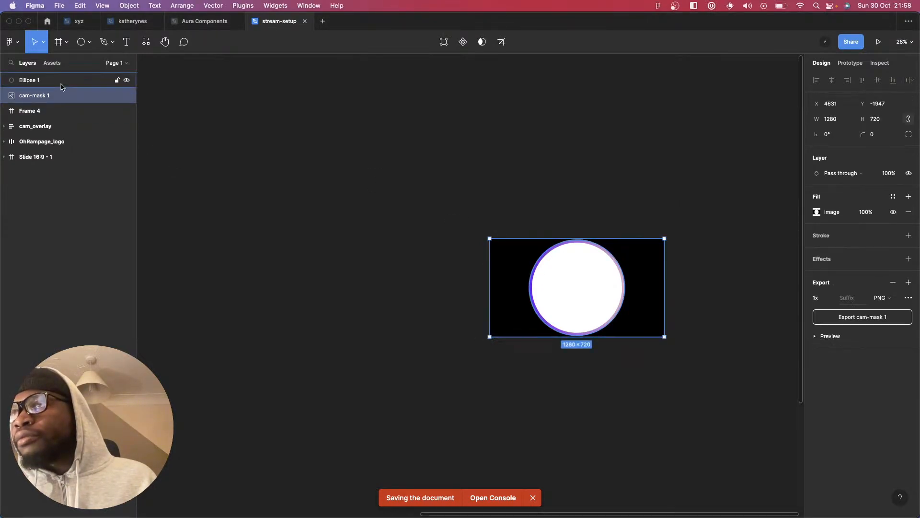
- Group the Ellipse 1 and cam-mask 1 layers
left_click(48, 80)
left_click(55, 97, "shift")
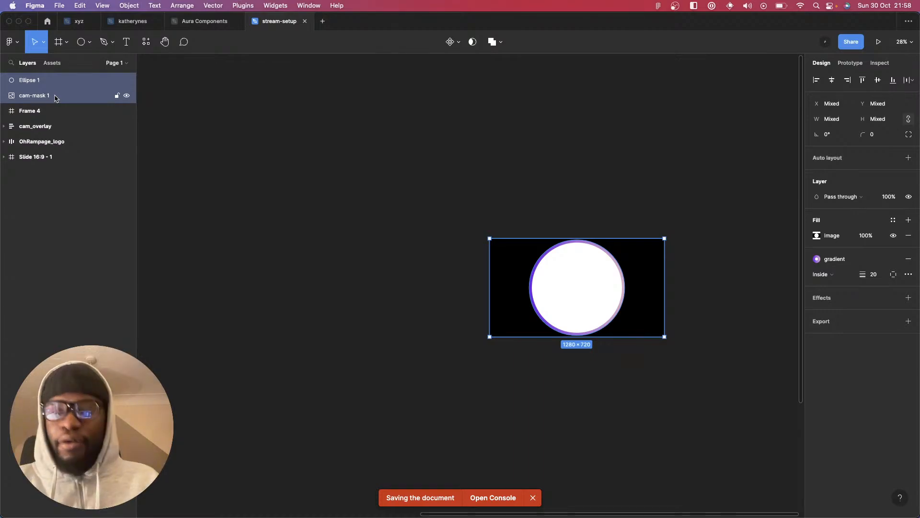
key("super+g")
- Export the new group at 1x as a PNG named cam-mask in Downloads, replacing the existing file
left_click(908, 375)
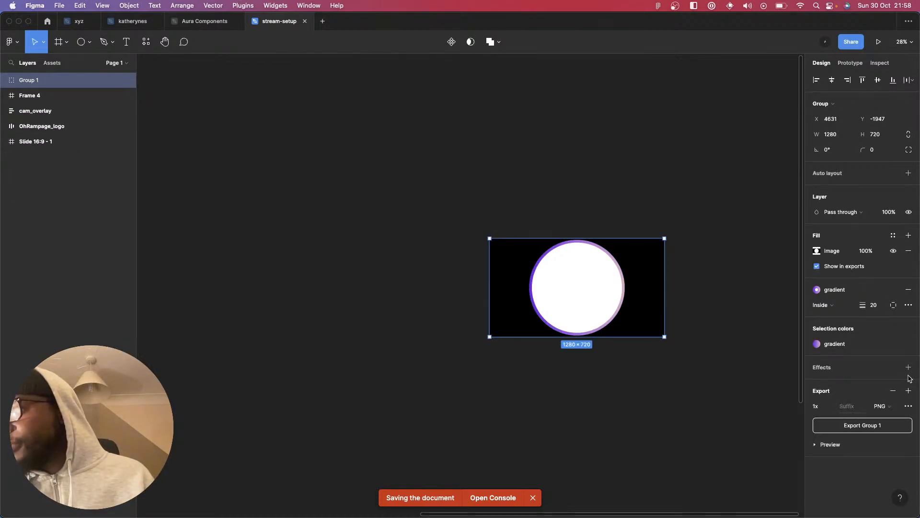
left_click(850, 426)
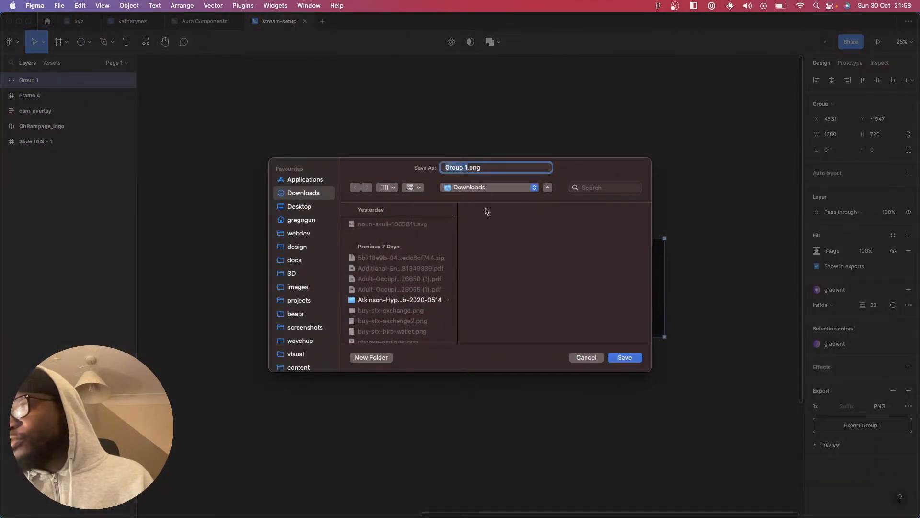
type("cam")
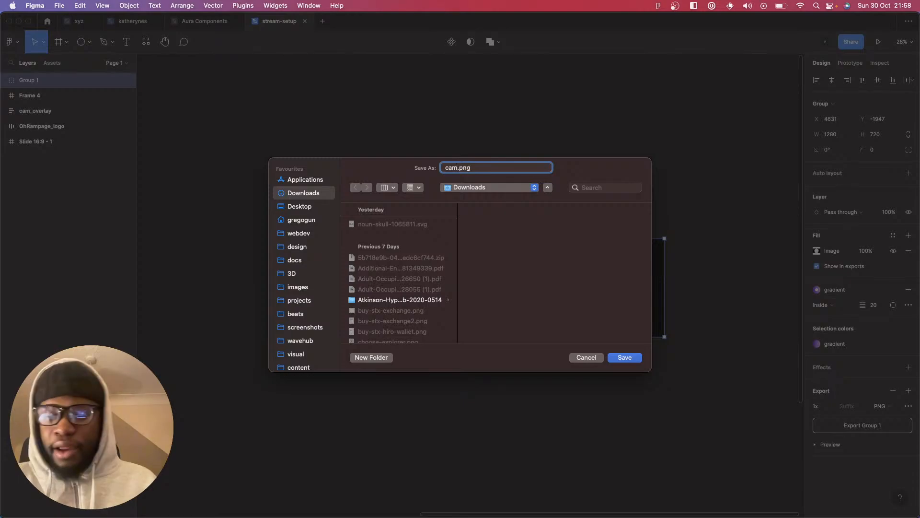
type("-mask")
key("Return")
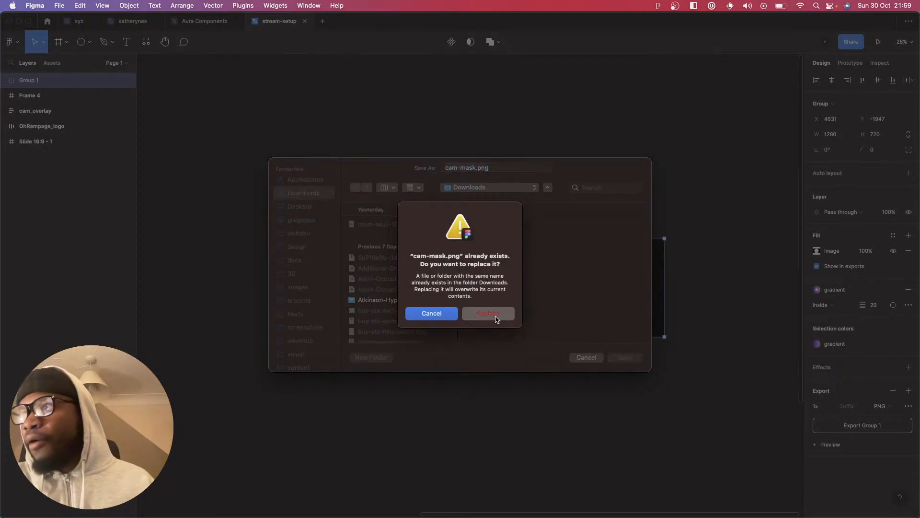
left_click(497, 319)
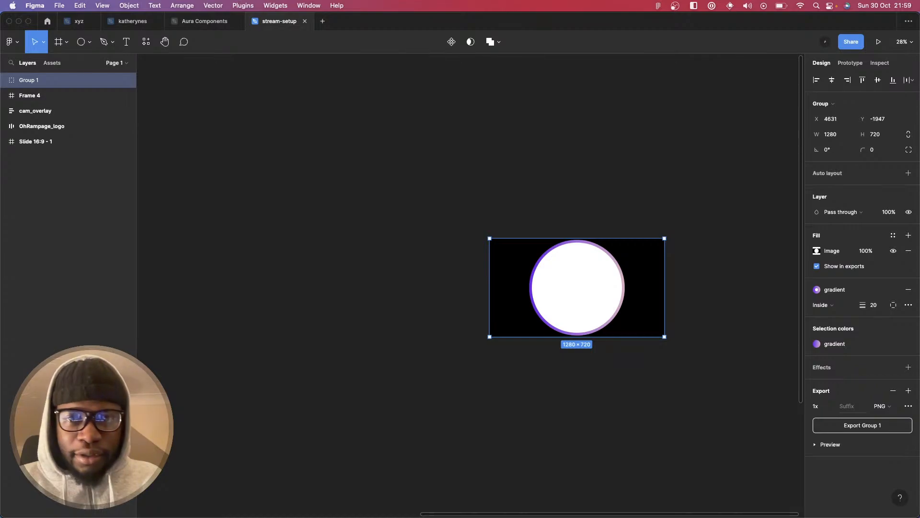
- Examine the circular camera mask with its gradient ring in the stream-setup file, and leave nothing selected
key("super+Tab")
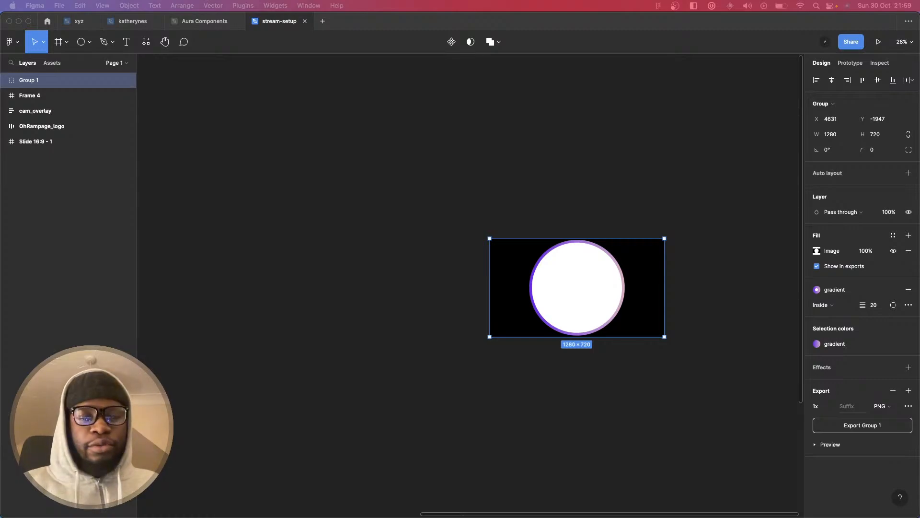
left_click(183, 28)
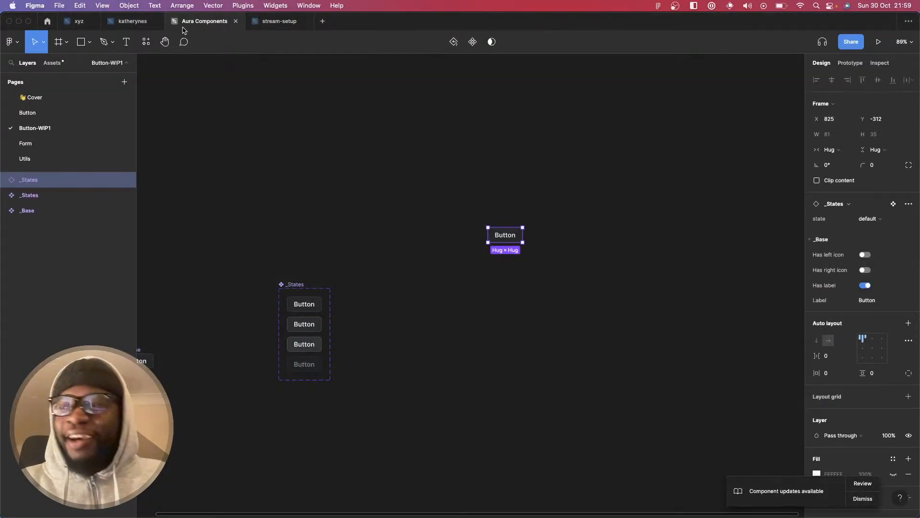
left_click(422, 183)
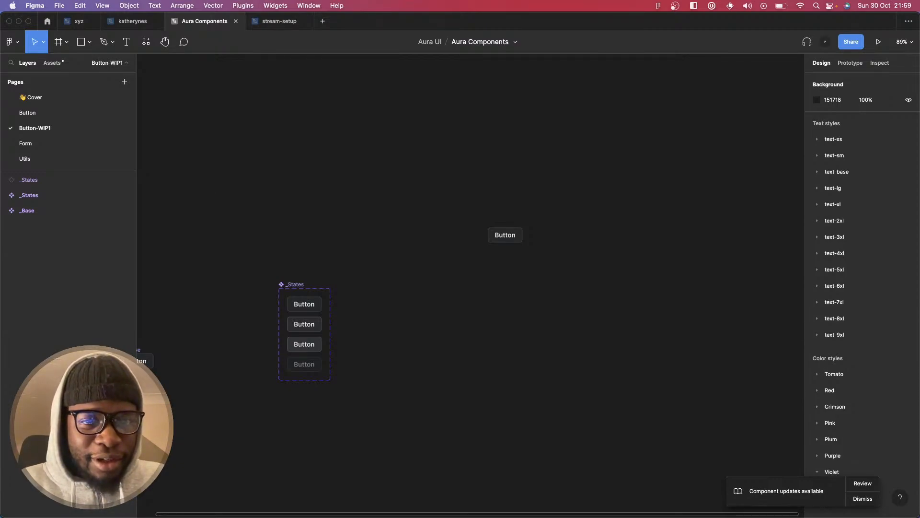
left_click(280, 21)
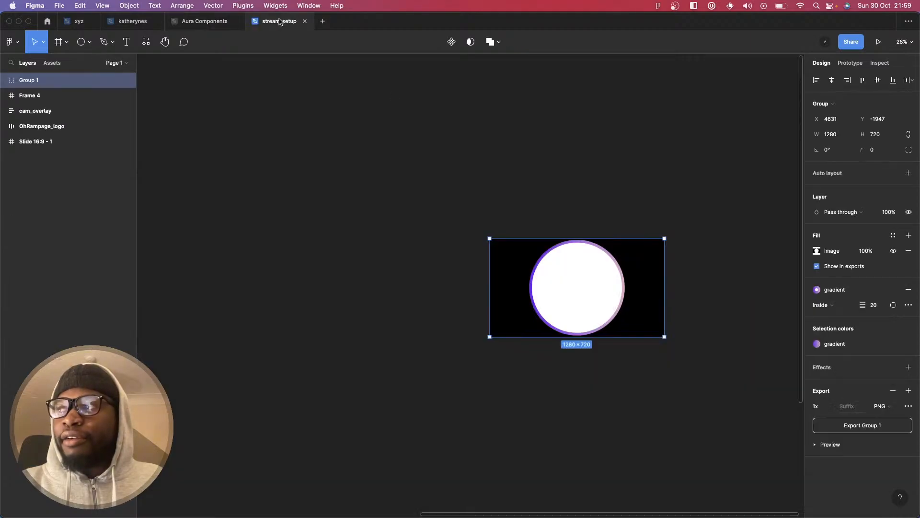
scroll(613, 335, "up", 5)
scroll(616, 342, "up", 1)
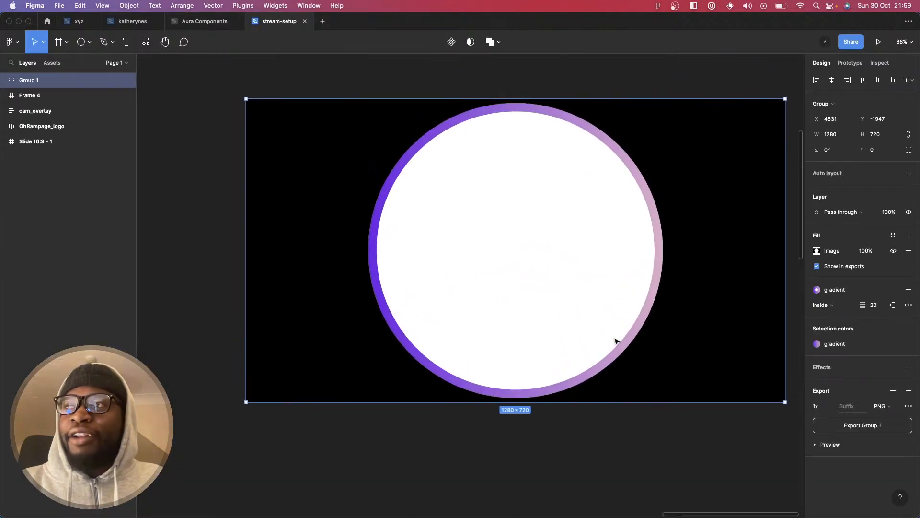
scroll(615, 341, "down", 4)
left_click(355, 211)
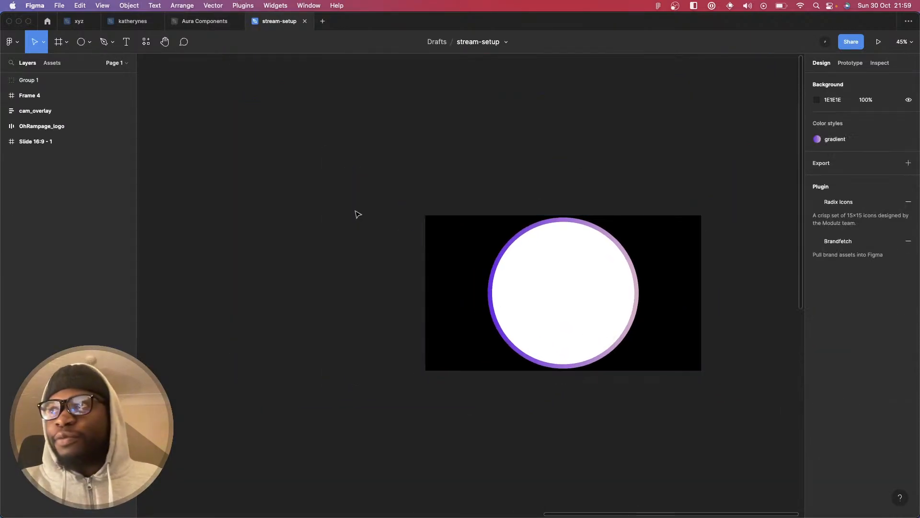
- Switch to the Aura Components file and open its Cover page, leaving the page name as it is
left_click(201, 21)
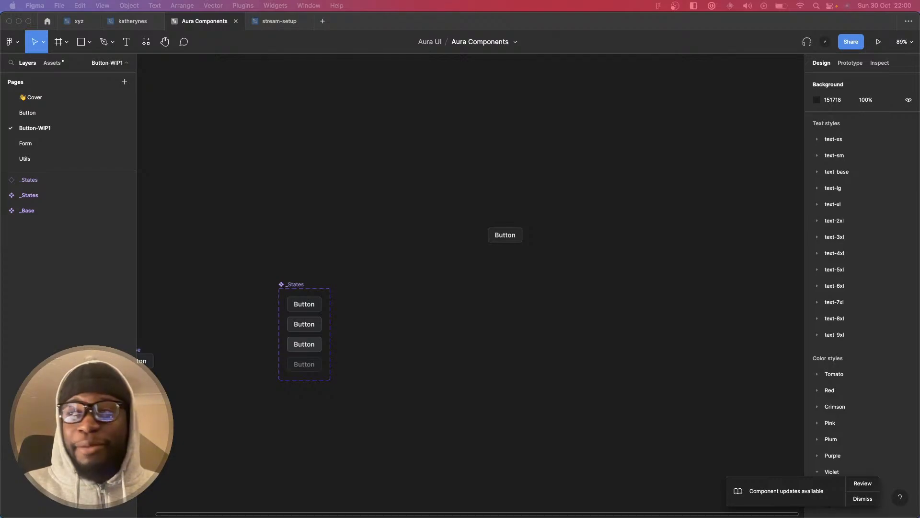
scroll(398, 318, "down", 2)
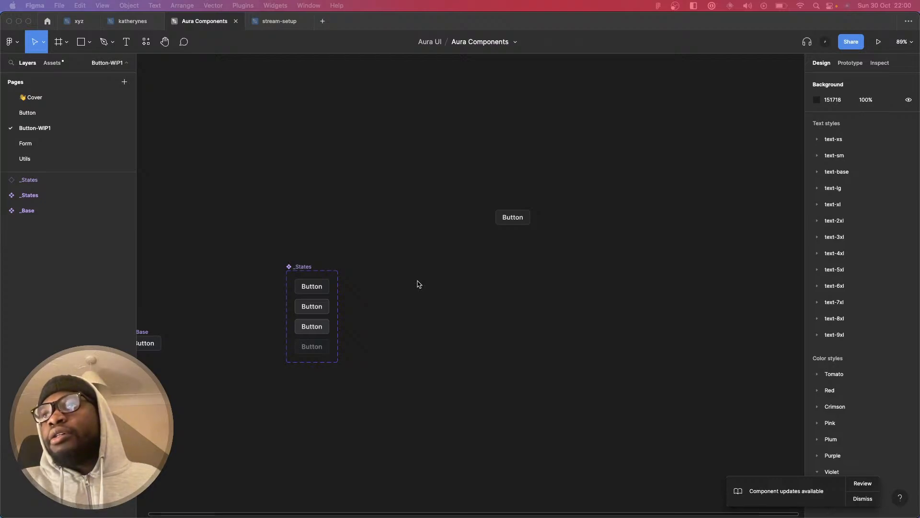
scroll(418, 284, "left", 5)
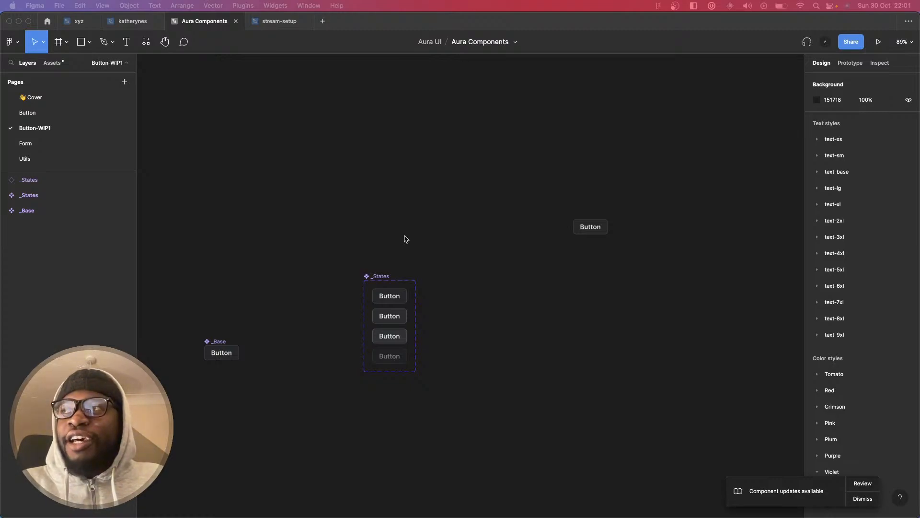
double_click(35, 97)
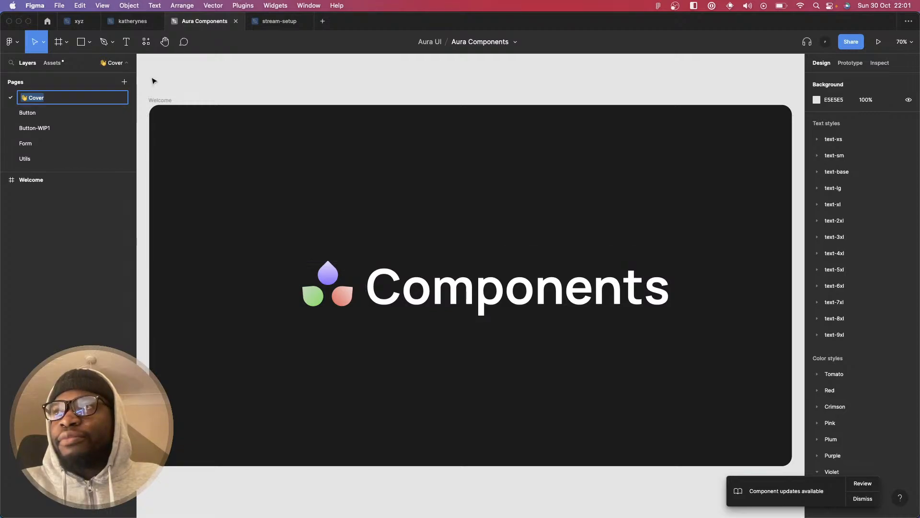
left_click(111, 62)
left_click(111, 63)
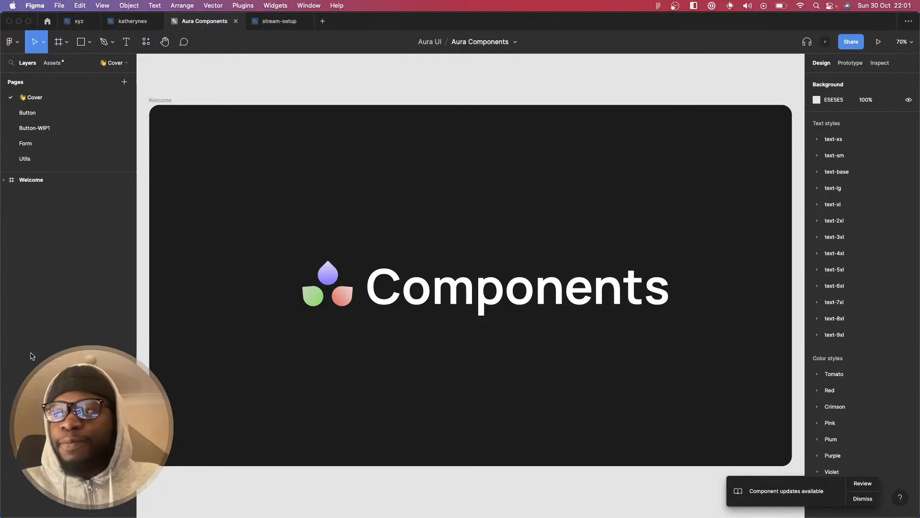
- Switch to the Arc browser, search Twitter for "aura" and open the Aura UI profile
key("super+Tab")
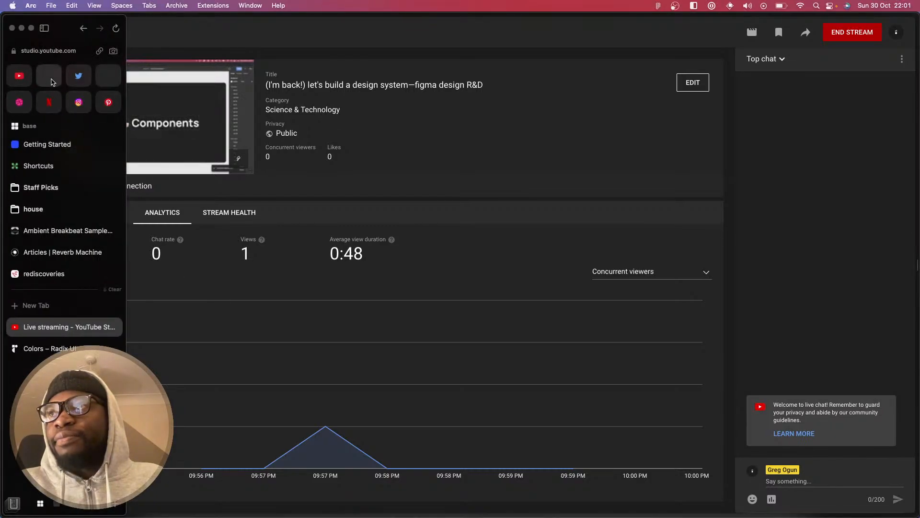
left_click(78, 75)
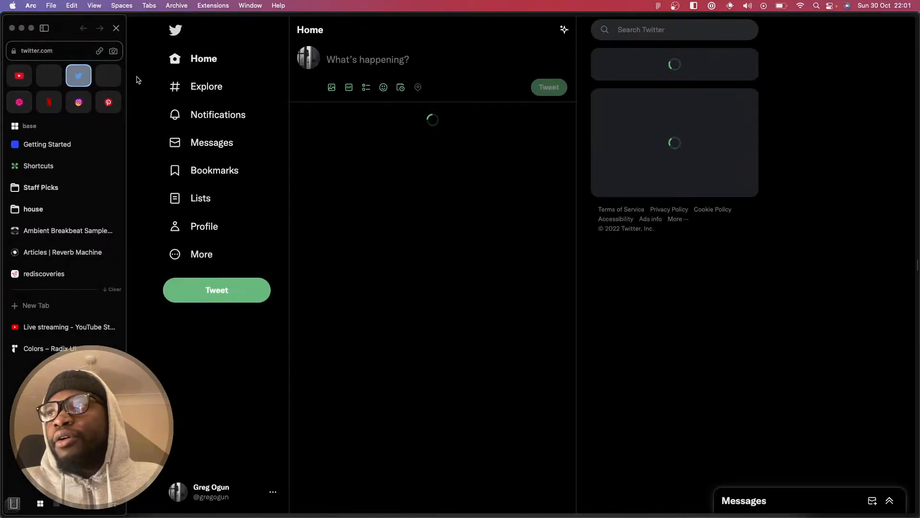
left_click(623, 29)
type("aura")
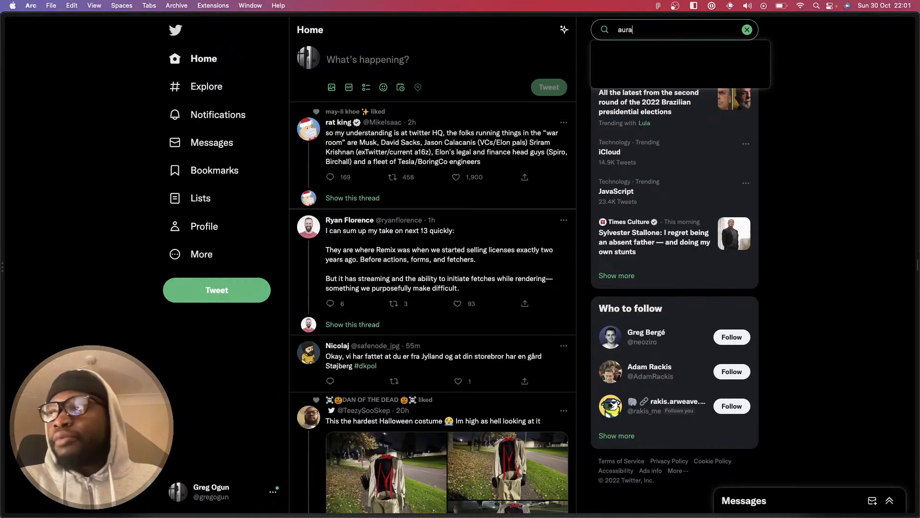
left_click(668, 175)
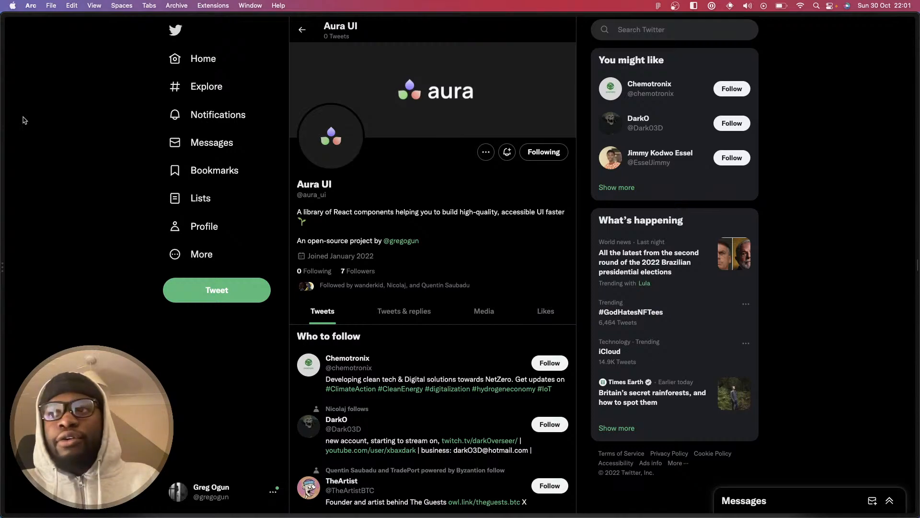
- Switch back to Figma and examine the component sets on the Button page, down to Button-DEPRECATED
key("super+Tab")
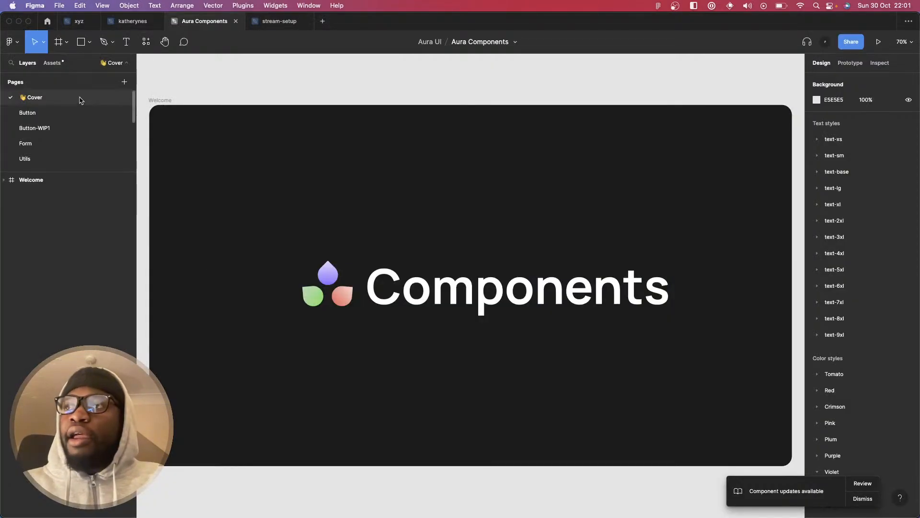
left_click(27, 112)
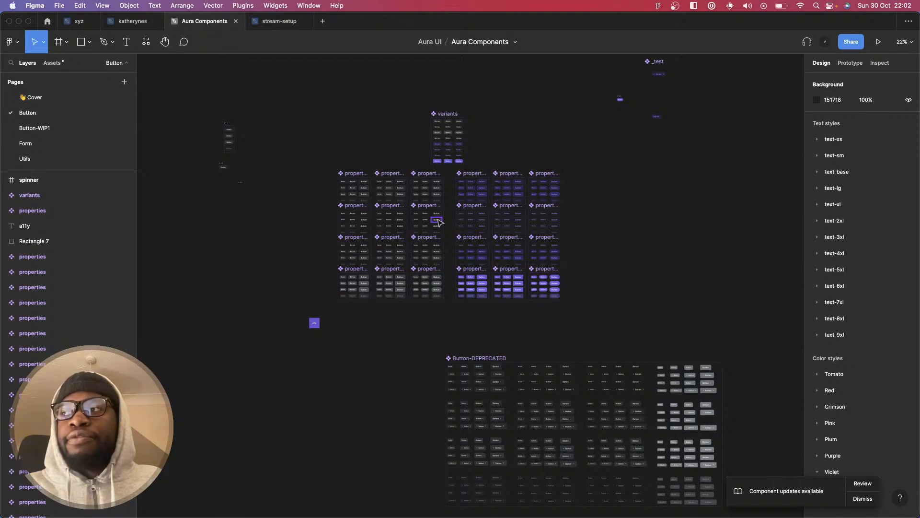
scroll(439, 222, "down", 5)
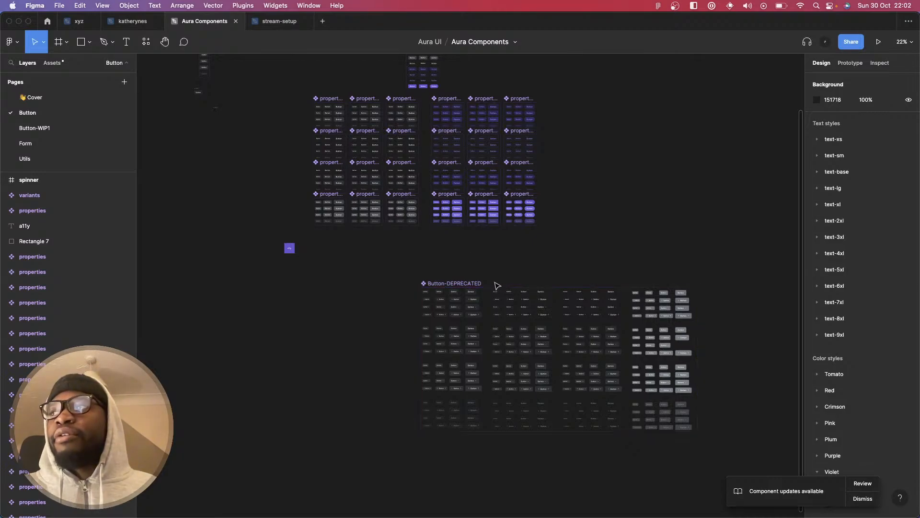
scroll(494, 287, "up", 5)
scroll(496, 286, "down", 5)
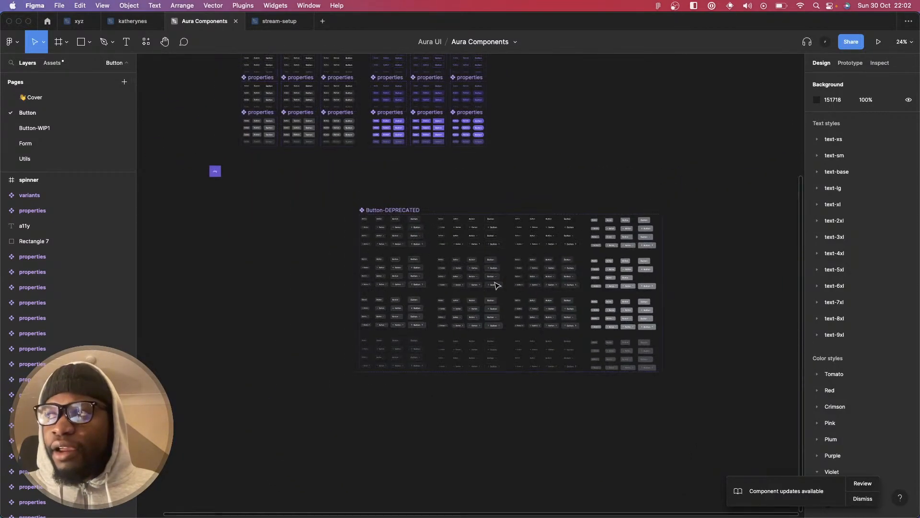
scroll(497, 286, "up", 5)
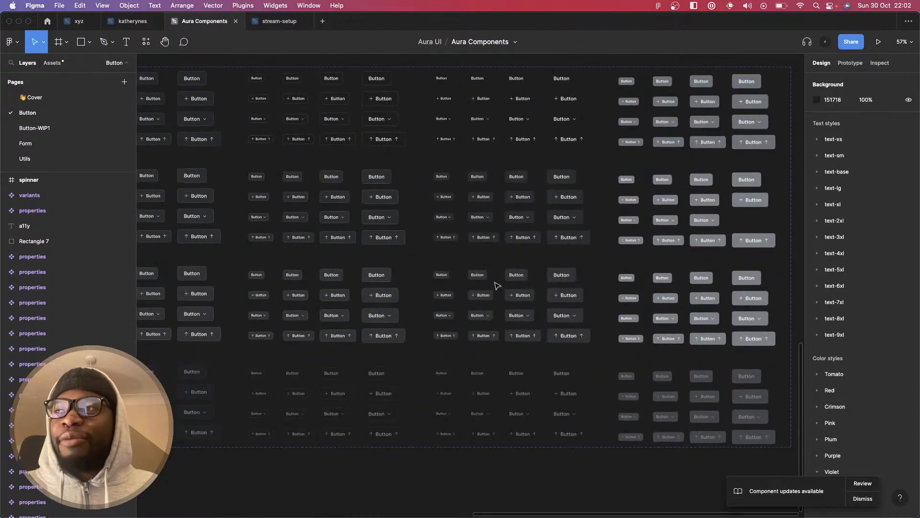
scroll(496, 285, "down", 2)
scroll(496, 285, "up", 1)
scroll(496, 286, "up", 2)
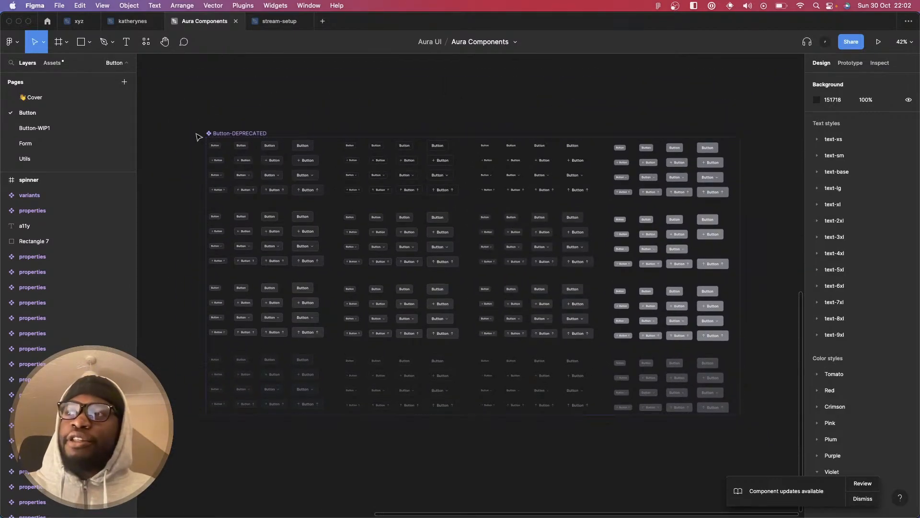
- Place an instance of the sm, Default, Subtle variant of Button-DEPRECATED on the empty canvas beside the component set
left_click(225, 134)
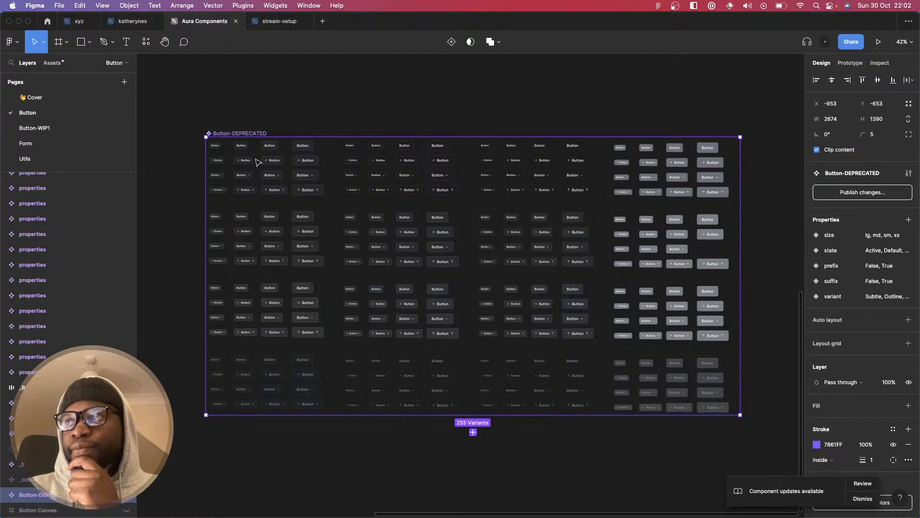
left_click(219, 146)
scroll(269, 154, "up", 1)
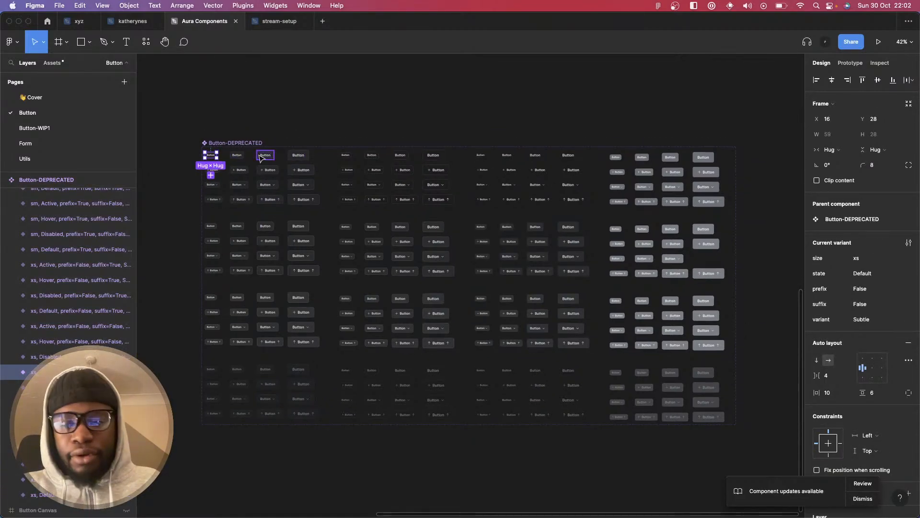
left_click(237, 155)
left_click_drag(237, 155, 667, 156)
scroll(697, 154, "up", 5)
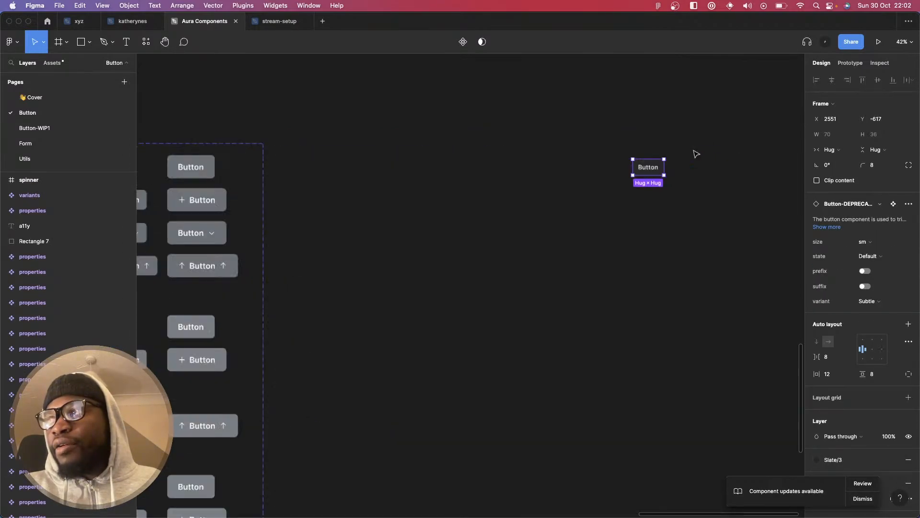
scroll(697, 154, "up", 5)
scroll(550, 194, "up", 2)
scroll(550, 194, "right", 1)
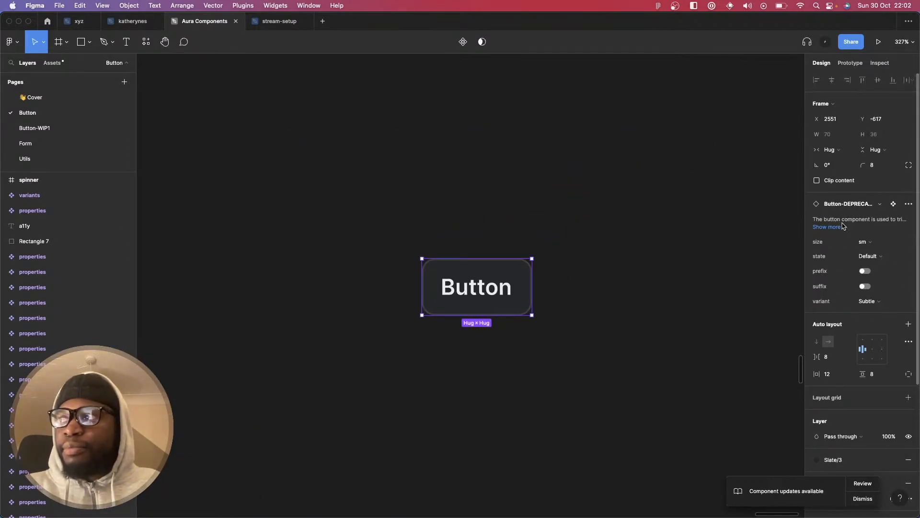
- Change the placed Button-DEPRECATED instance's size to md, and finally to lg
left_click(864, 242)
left_click(886, 229)
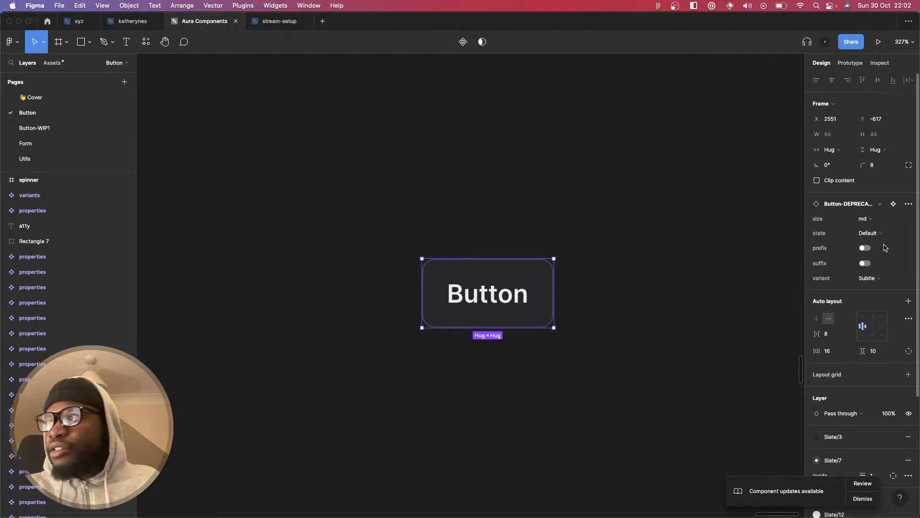
left_click(891, 219)
left_click(894, 208)
- Preview the instance's Hover and Active states, and return its state to Default
left_click(883, 234)
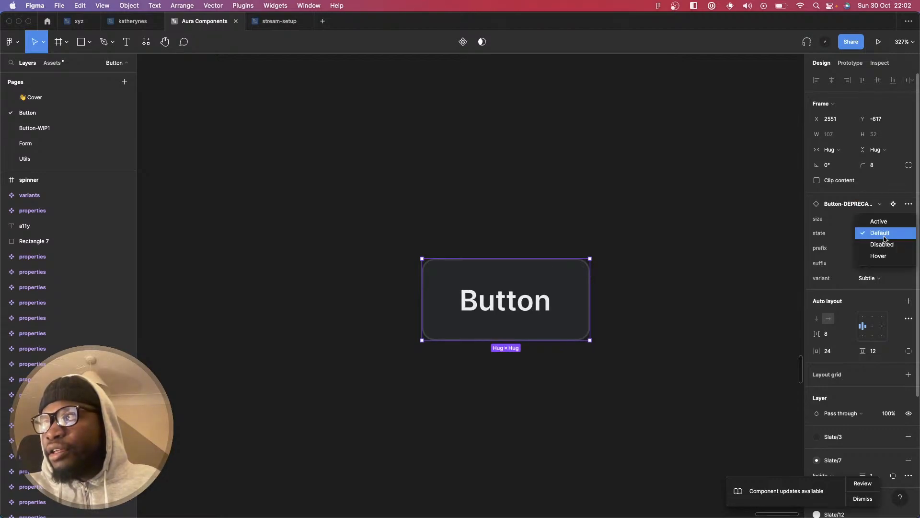
left_click(885, 238)
left_click(885, 236)
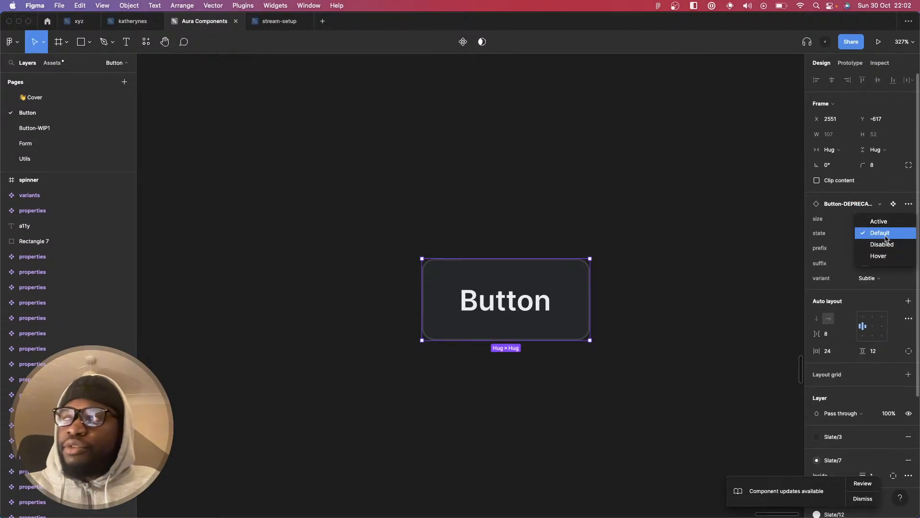
left_click(883, 256)
left_click(877, 235)
left_click(886, 198)
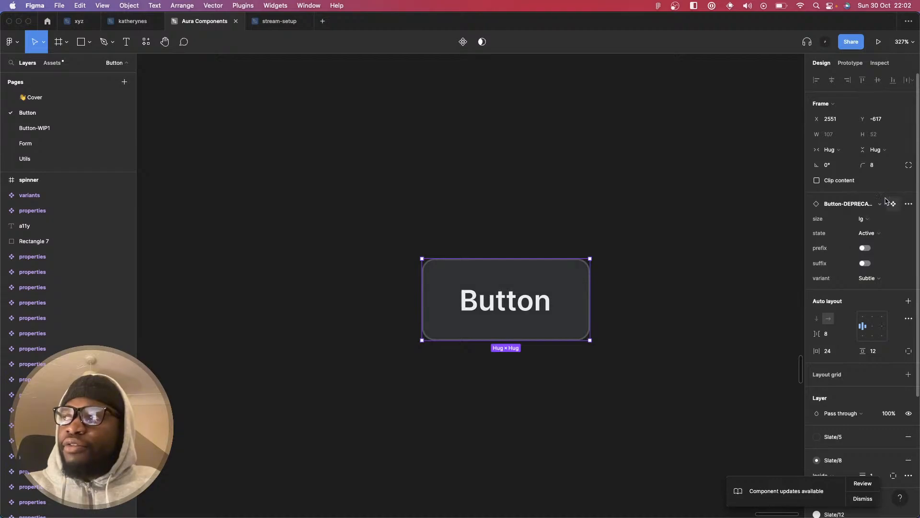
left_click(871, 234)
left_click(880, 248)
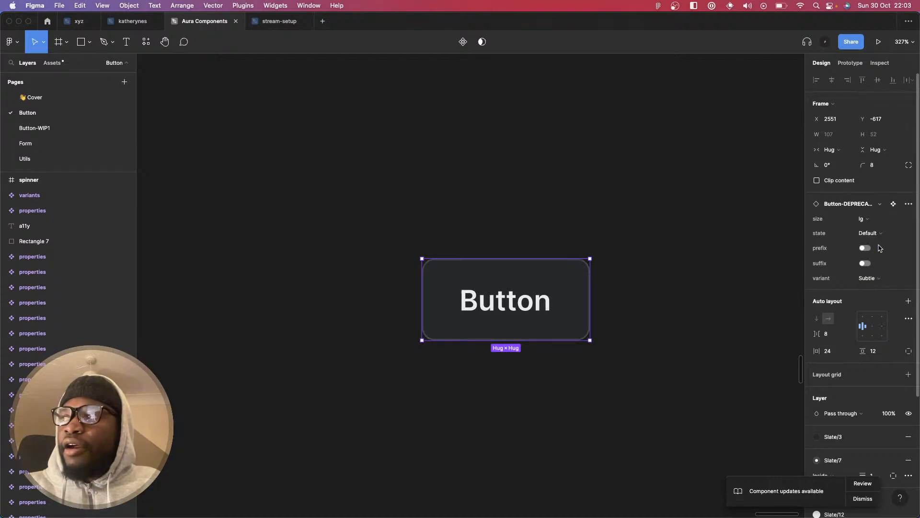
left_click(881, 248)
left_click(880, 248)
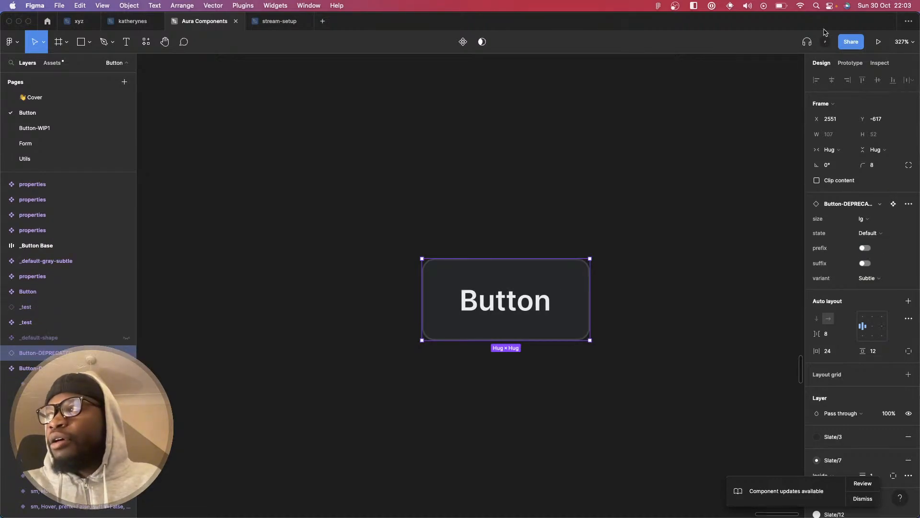
- Examine the instance's prototype interactions and the hover and press connections between variants in the Button-DEPRECATED component set
left_click(857, 66)
scroll(623, 184, "down", 5)
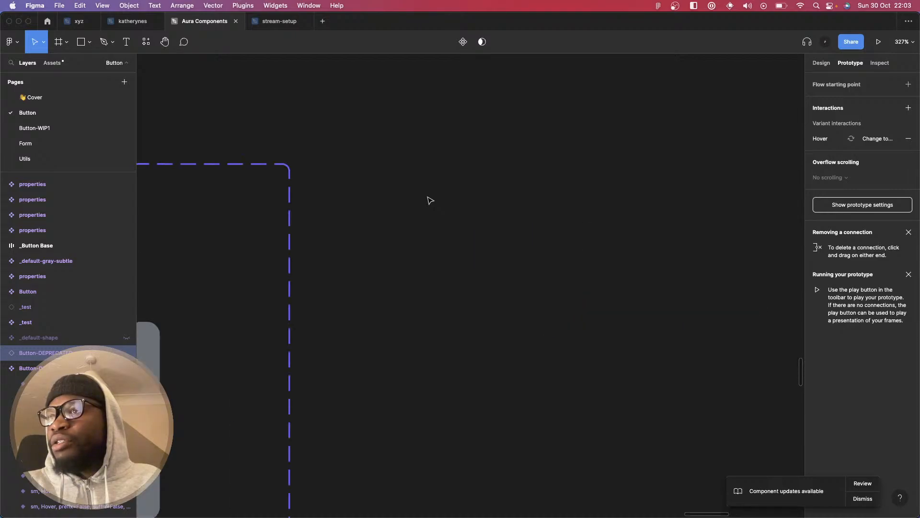
scroll(722, 144, "down", 3)
left_click(721, 144)
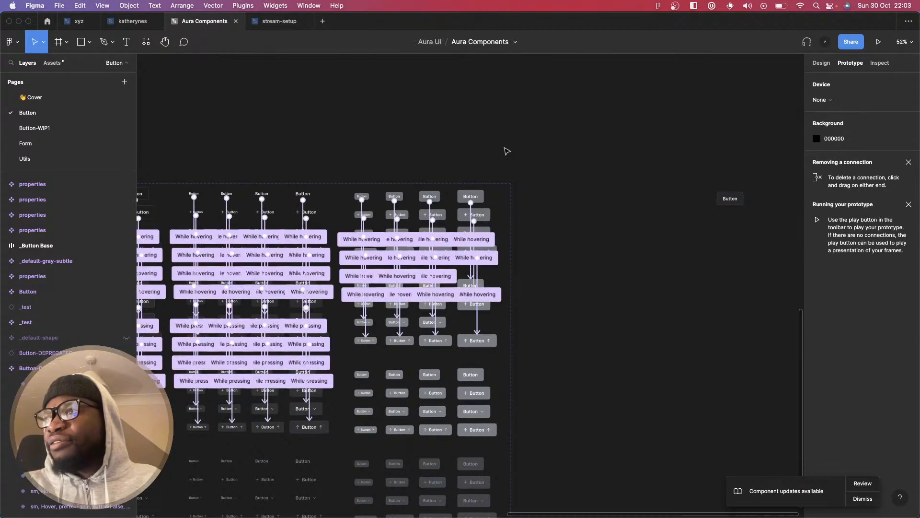
scroll(323, 156, "up", 6)
scroll(432, 216, "down", 3)
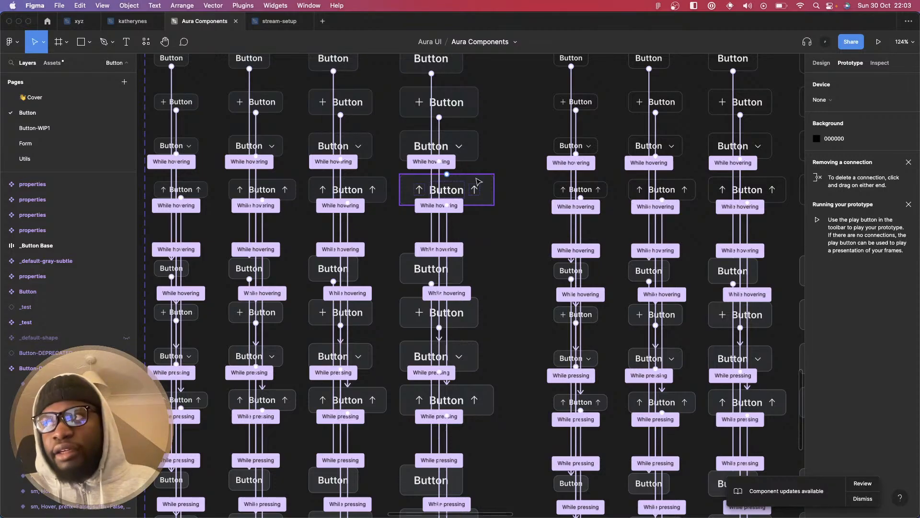
scroll(478, 181, "down", 6)
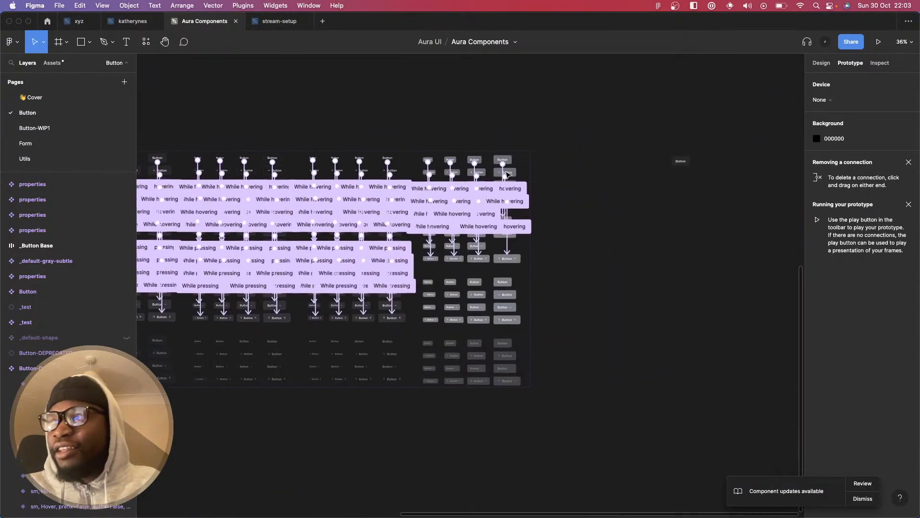
scroll(507, 173, "right", 5)
scroll(507, 173, "up", 10)
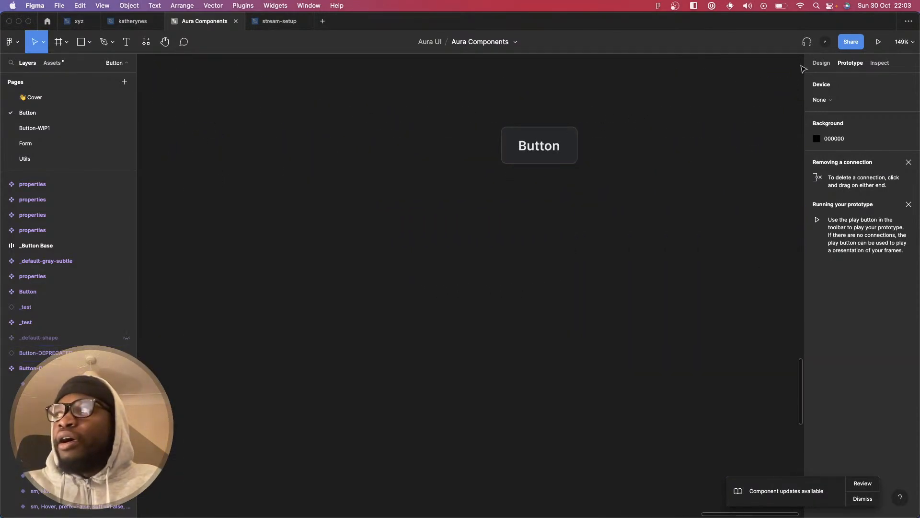
- Return to the instance's design properties and try its prefix and suffix icons, leaving both turned off
left_click(821, 63)
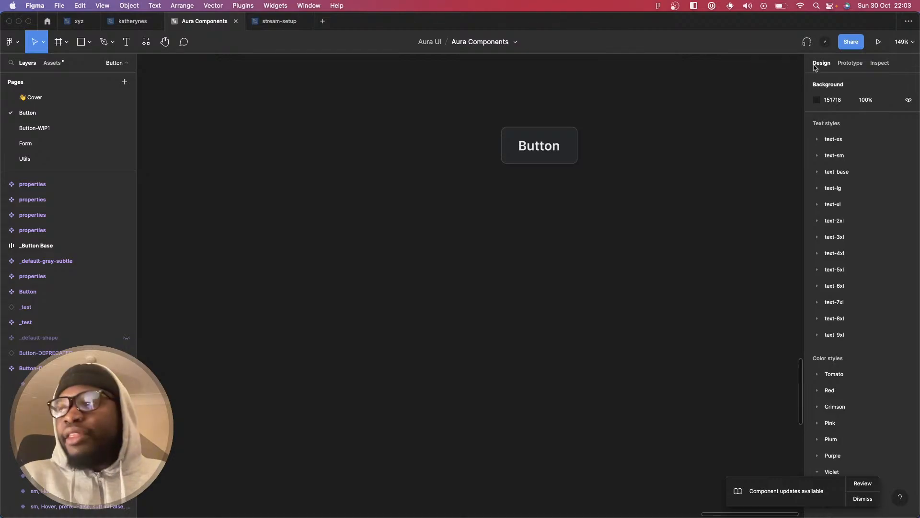
scroll(613, 142, "up", 3)
left_click(567, 221)
scroll(568, 221, "up", 5)
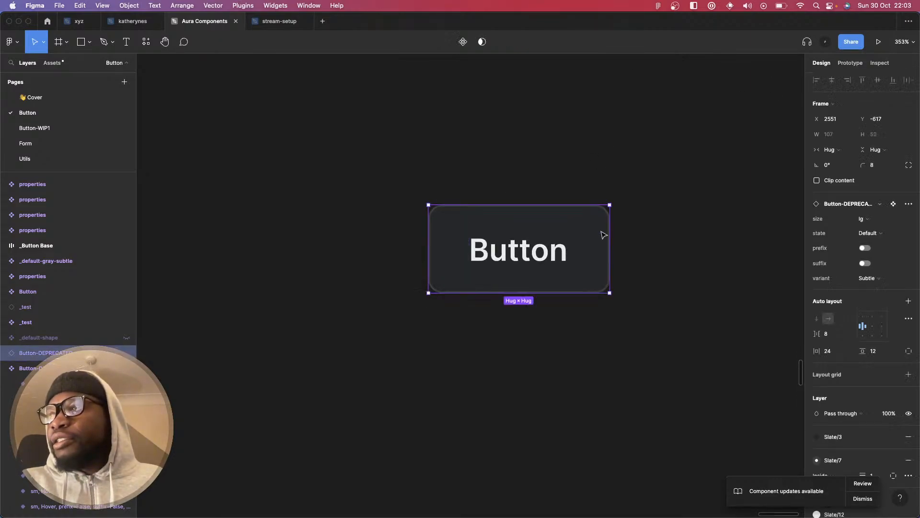
left_click(866, 248)
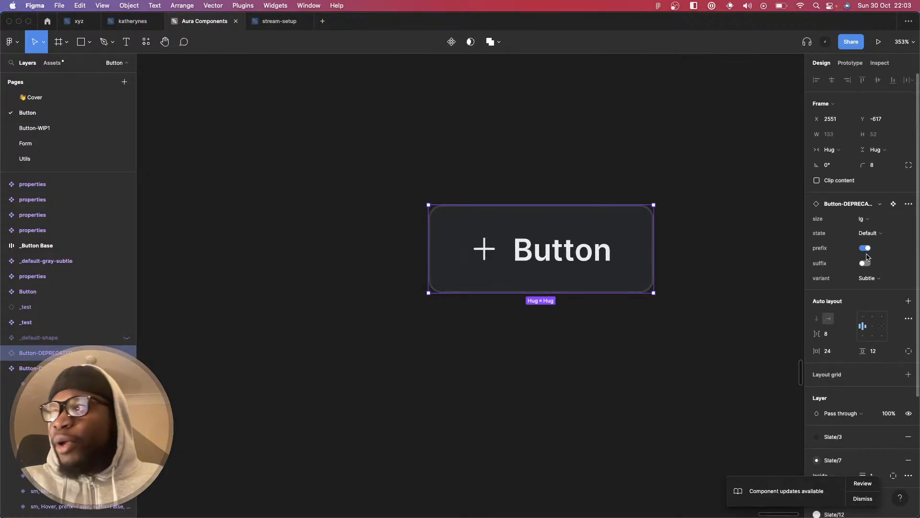
left_click(866, 263)
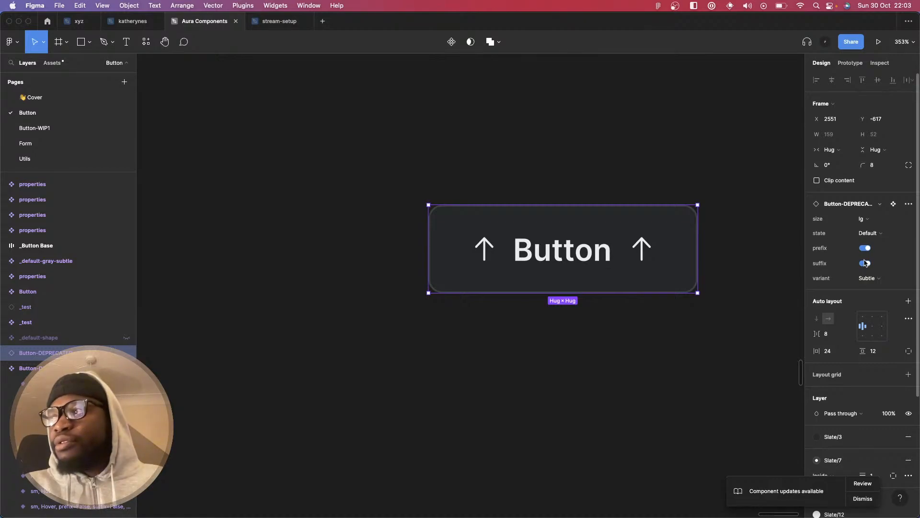
left_click(865, 263)
left_click(866, 249)
- Cycle the instance's variant through Outline and Ghost, set it to Solid, and deselect it
left_click(868, 278)
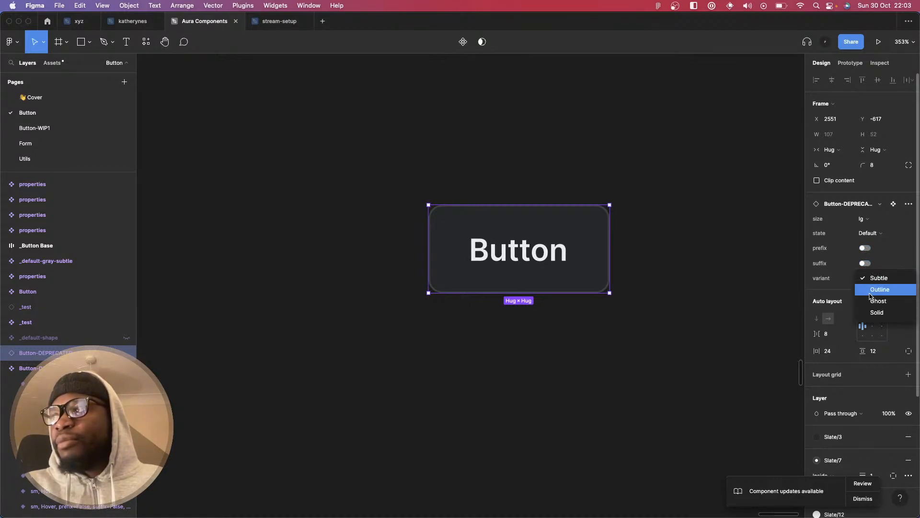
left_click(876, 283)
left_click(876, 282)
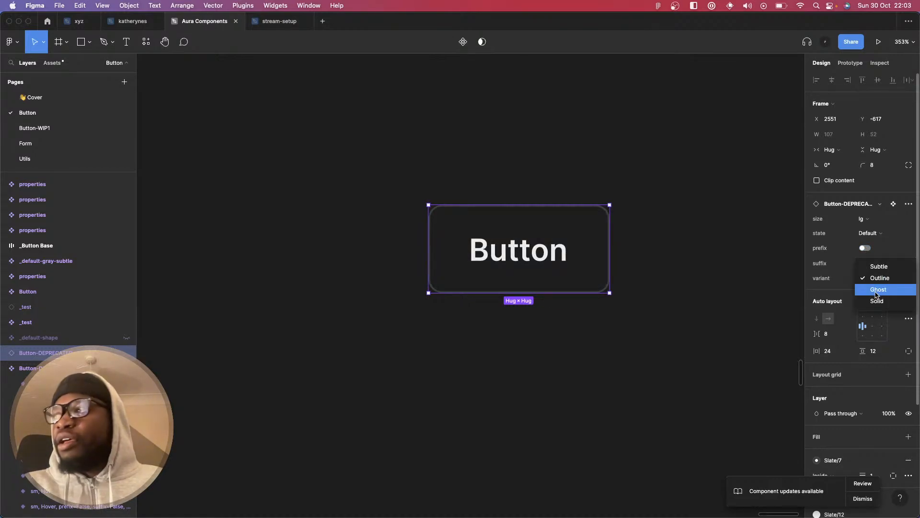
left_click(877, 291)
left_click(869, 280)
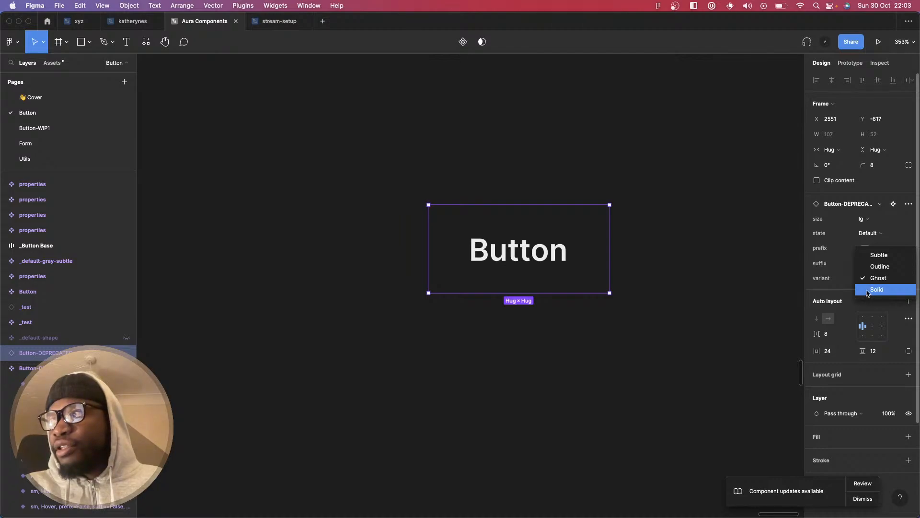
left_click(869, 289)
left_click(745, 307)
- Examine the whole Button-DEPRECATED component set, including a close look at its Subtle and Outline default-state variants
scroll(745, 306, "down", 5)
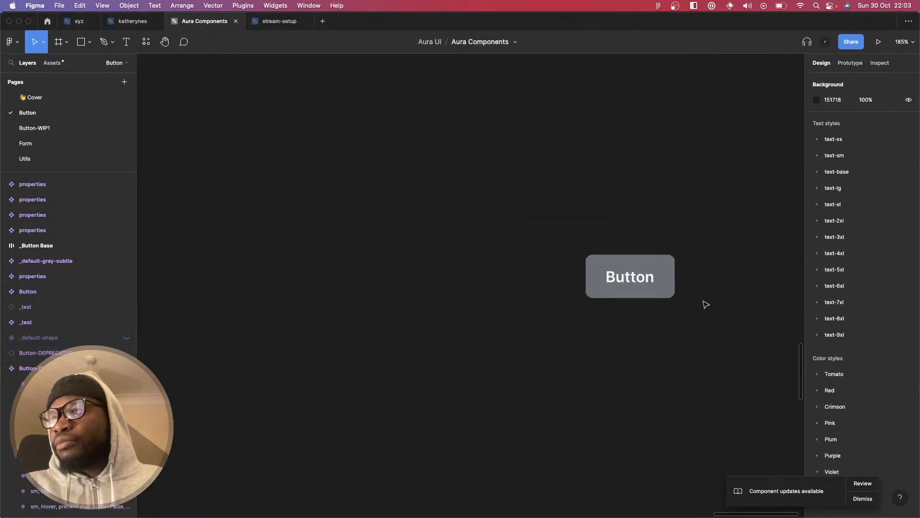
scroll(705, 304, "down", 5)
scroll(702, 304, "down", 3)
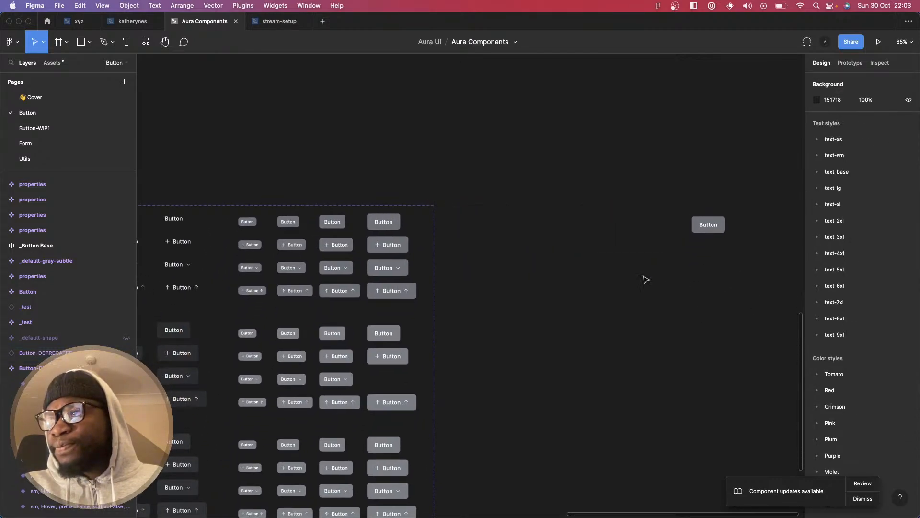
scroll(540, 254, "down", 2)
scroll(540, 255, "left", 3)
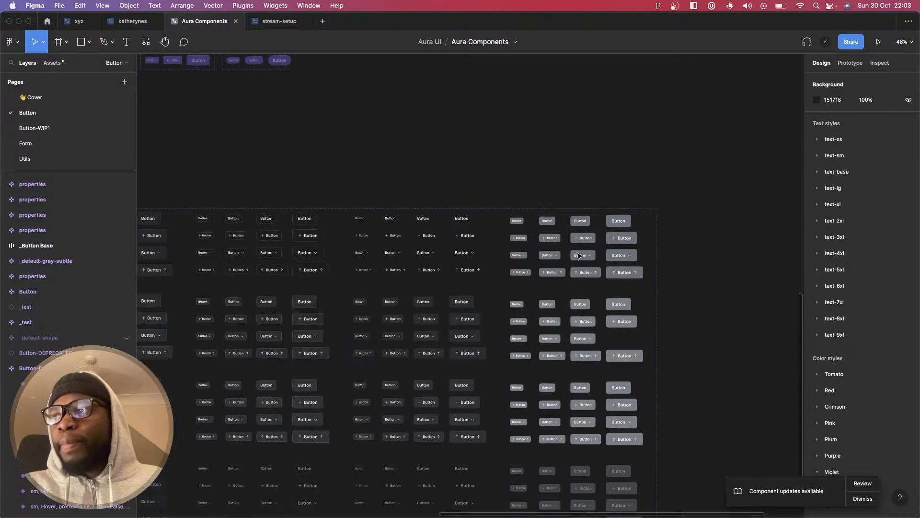
scroll(578, 255, "down", 3)
scroll(578, 255, "up", 1)
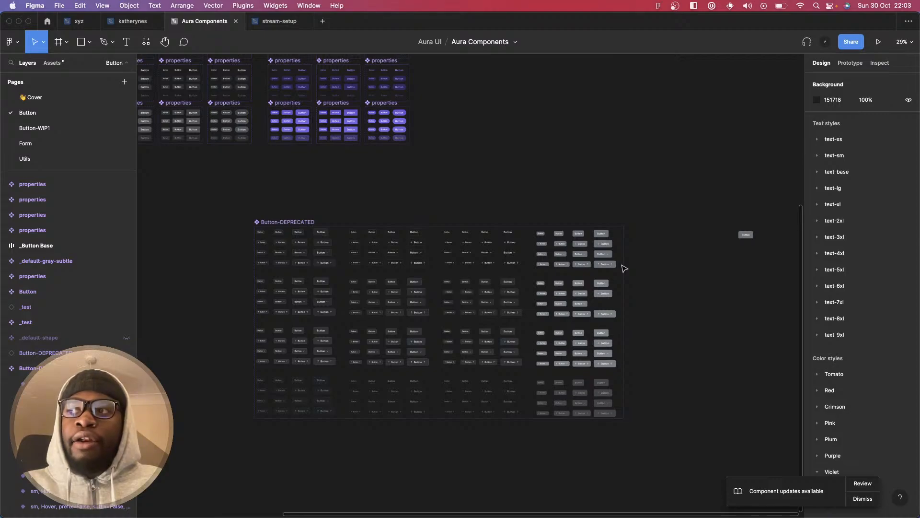
scroll(333, 247, "up", 5)
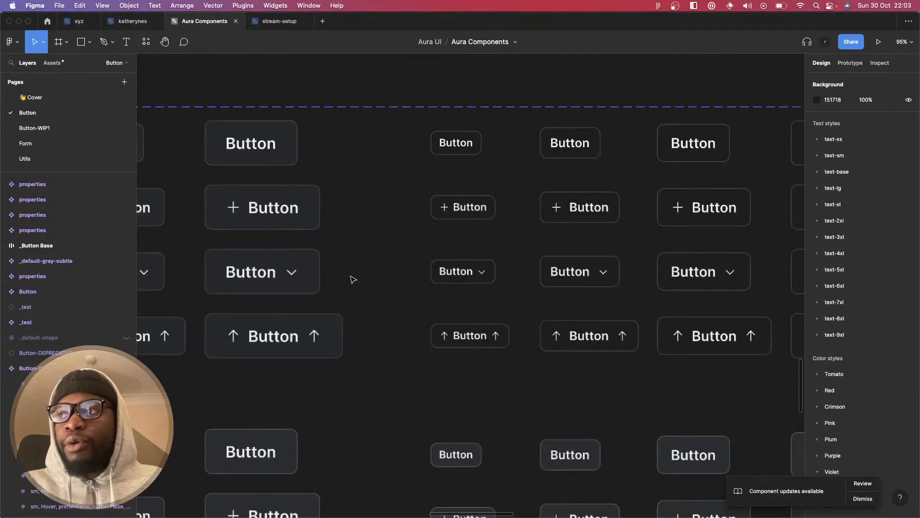
left_click(304, 322)
scroll(304, 323, "up", 3)
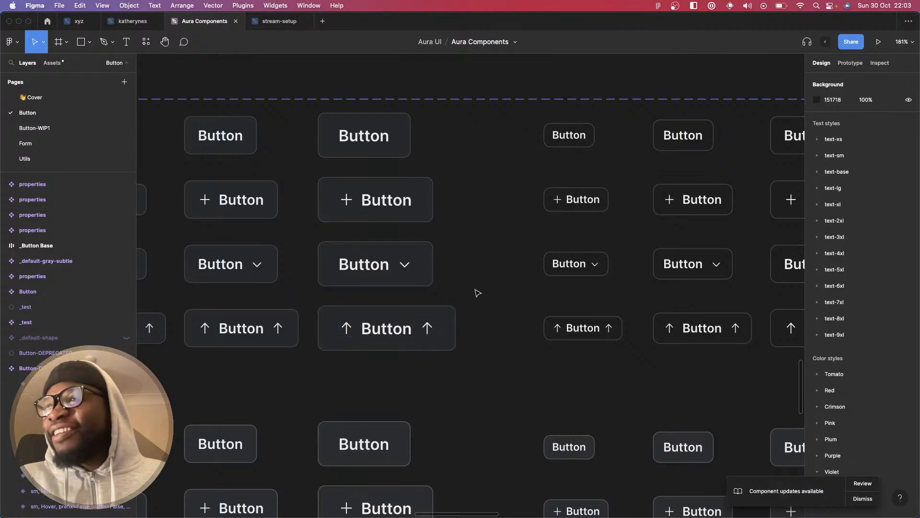
- Review the Button-DEPRECATED variant grid across the Subtle, Outline, Ghost and Solid groups and all their state rows
scroll(482, 244, "down", 5)
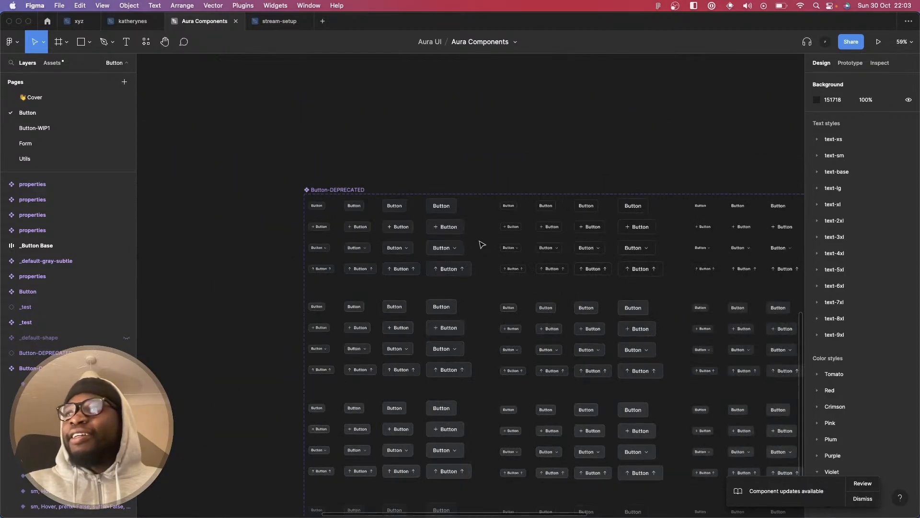
scroll(483, 244, "up", 3)
scroll(482, 244, "down", 2)
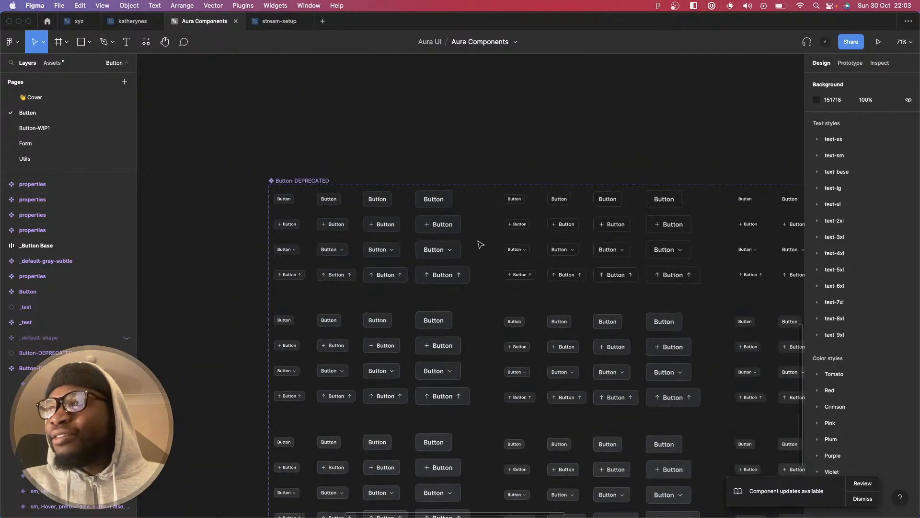
scroll(477, 245, "right", 4)
scroll(477, 244, "right", 3)
scroll(477, 244, "down", 2)
scroll(477, 245, "left", 2)
scroll(497, 291, "left", 3)
scroll(497, 291, "up", 2)
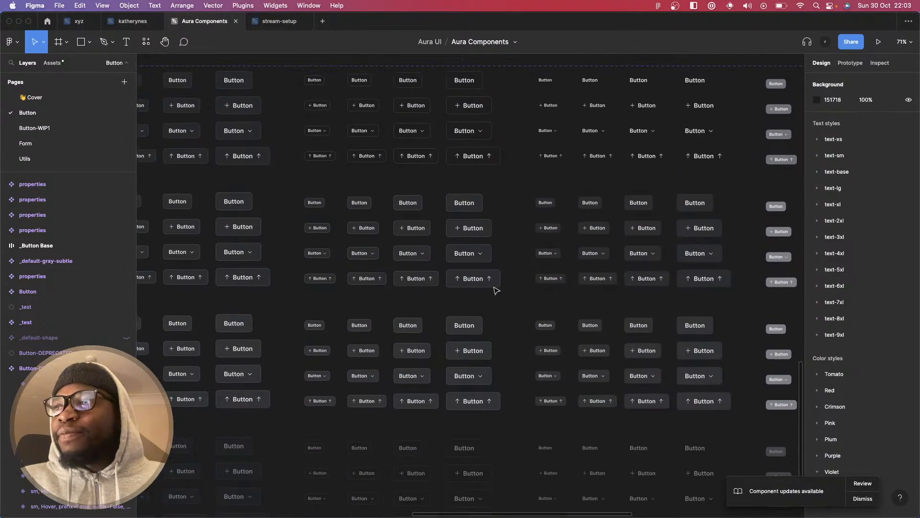
scroll(497, 290, "down", 2)
scroll(497, 291, "right", 1)
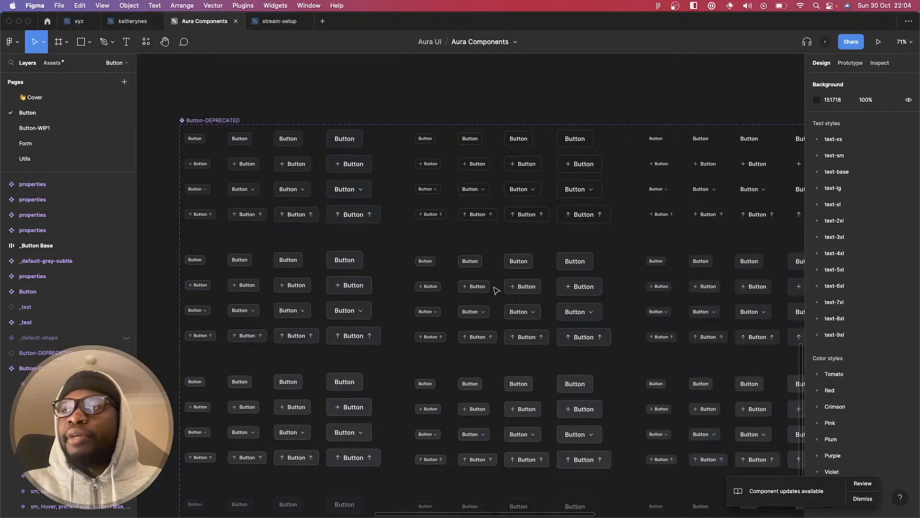
scroll(497, 290, "down", 2)
scroll(496, 291, "right", 1)
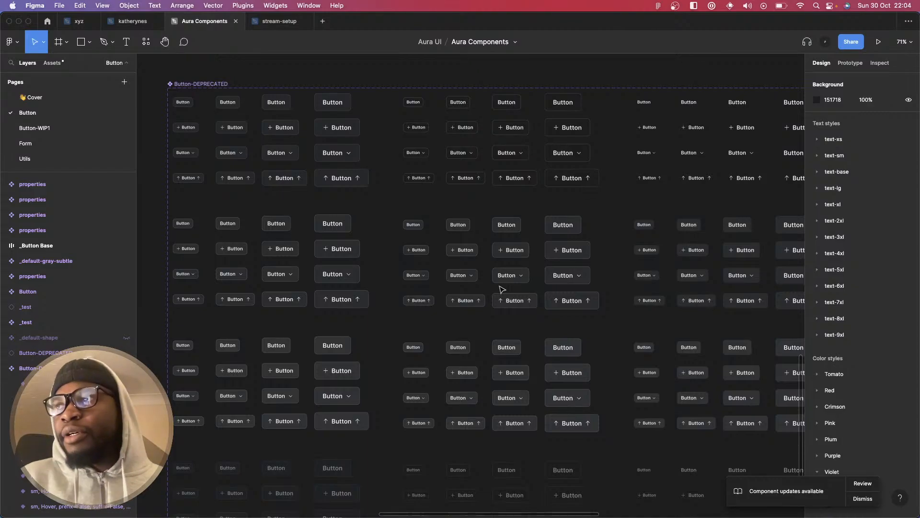
scroll(469, 214, "down", 3)
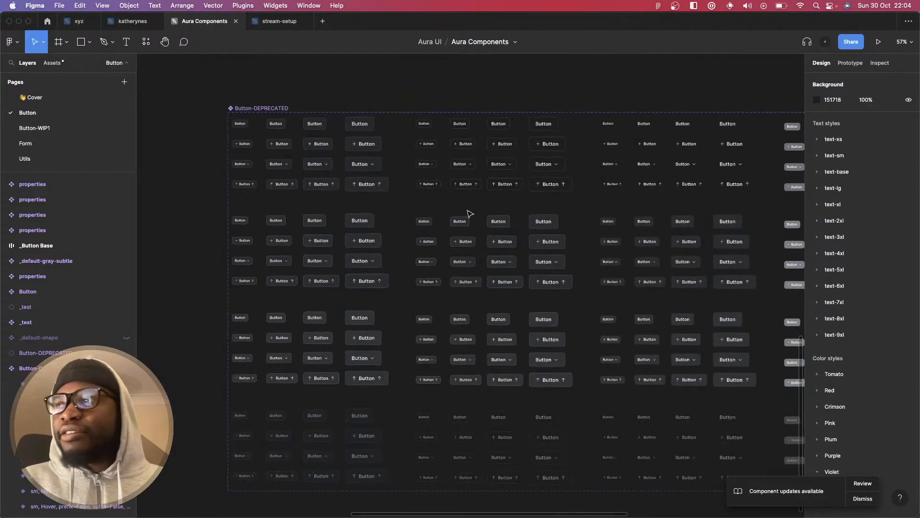
scroll(477, 226, "right", 5)
scroll(477, 227, "down", 1)
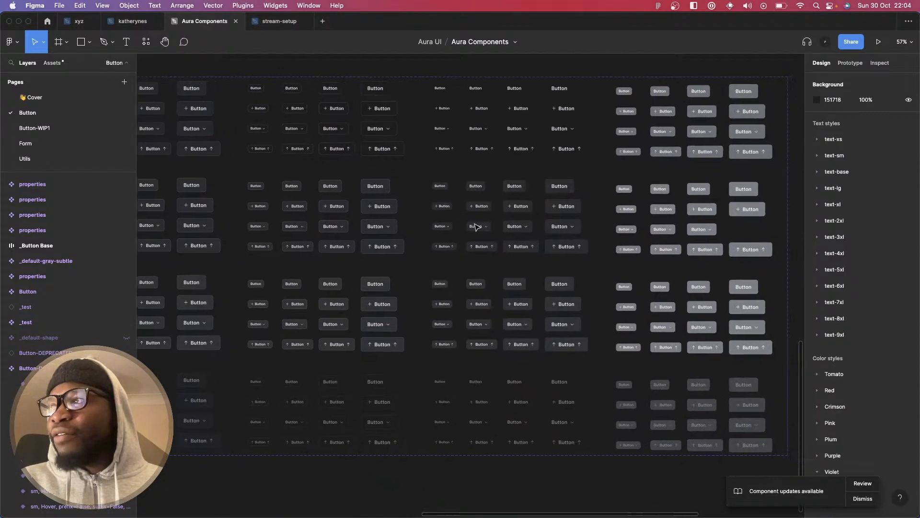
scroll(478, 227, "down", 3)
scroll(479, 228, "left", 2)
scroll(479, 228, "up", 2)
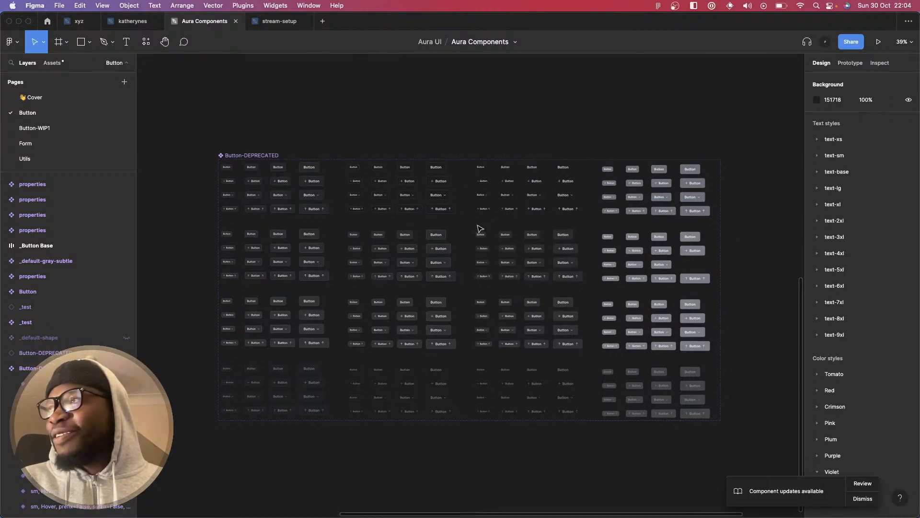
scroll(479, 228, "left", 1)
scroll(479, 228, "up", 1)
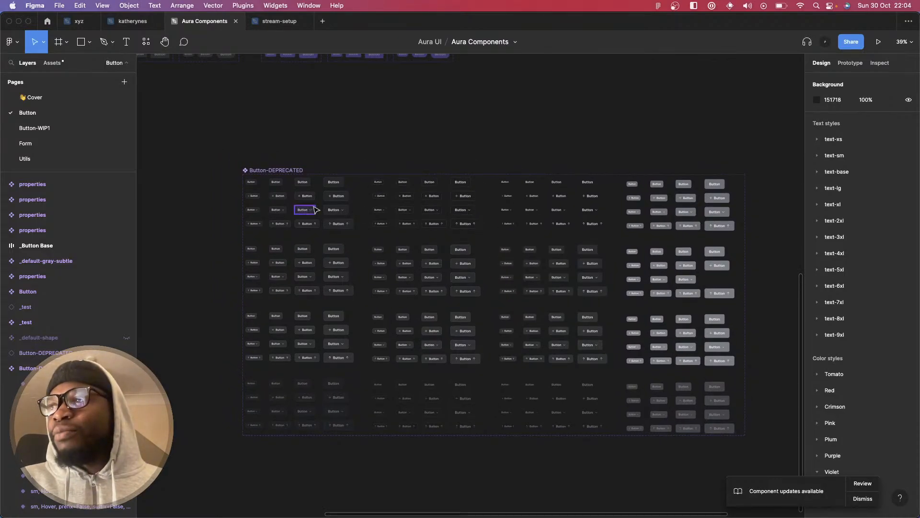
scroll(315, 210, "up", 5)
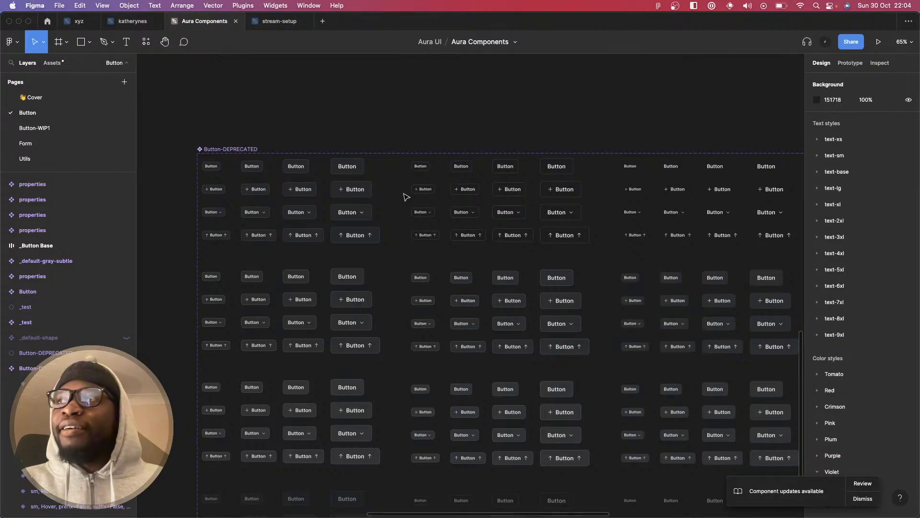
scroll(335, 236, "down", 3)
scroll(336, 236, "right", 1)
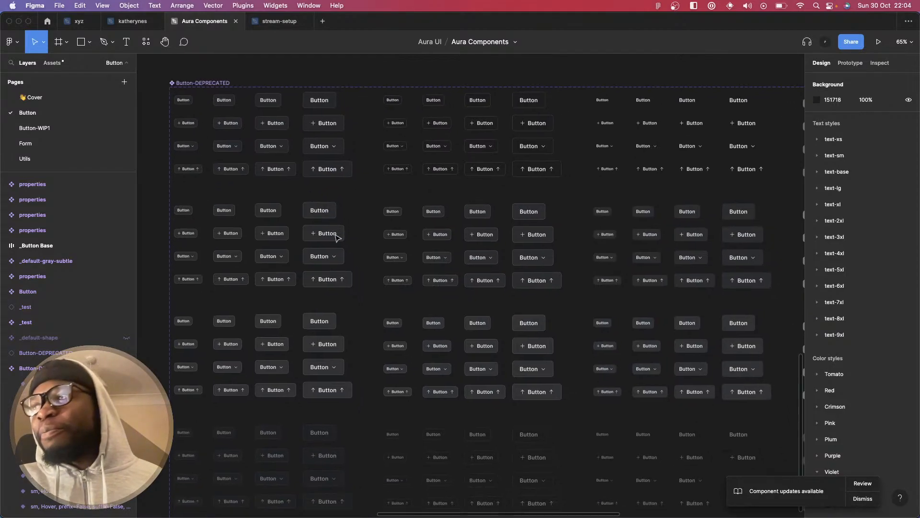
- Select the whole Button-DEPRECATED component set to view its size, state, prefix, suffix and variant properties
scroll(336, 236, "down", 5)
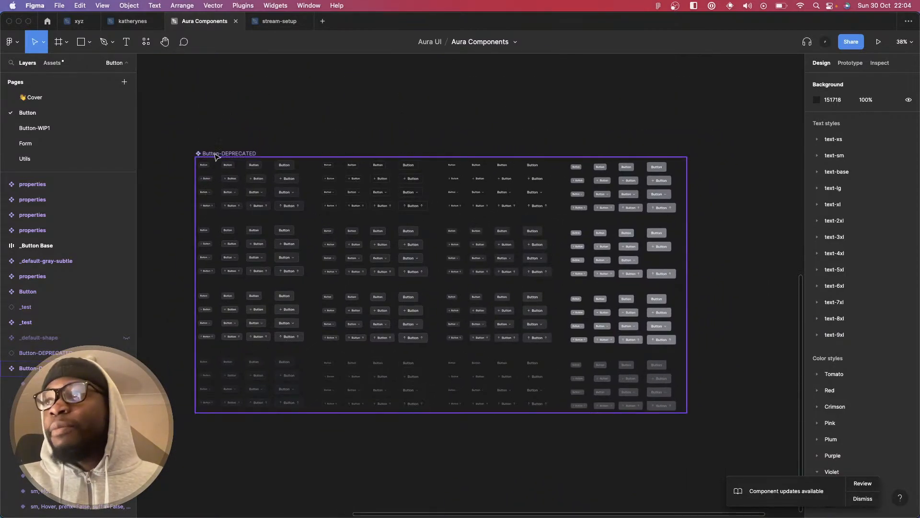
left_click(216, 154)
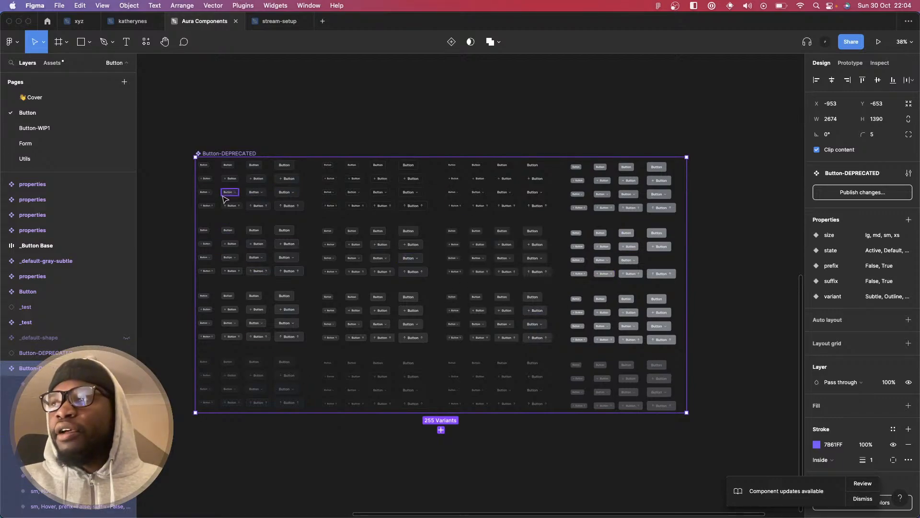
scroll(226, 198, "up", 10)
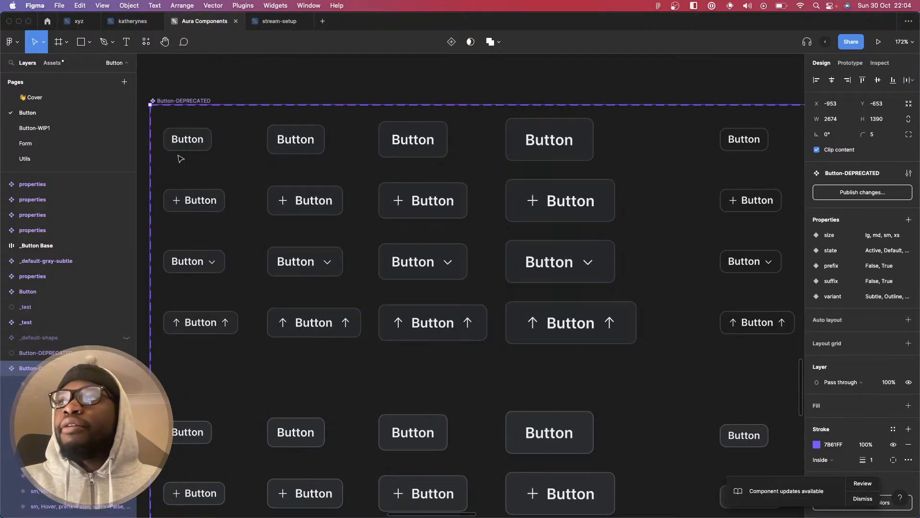
- Inspect the xs Subtle default variants with prefix, suffix and both icons, plus the sm variant with a prefix
left_click(185, 144)
left_click(192, 319)
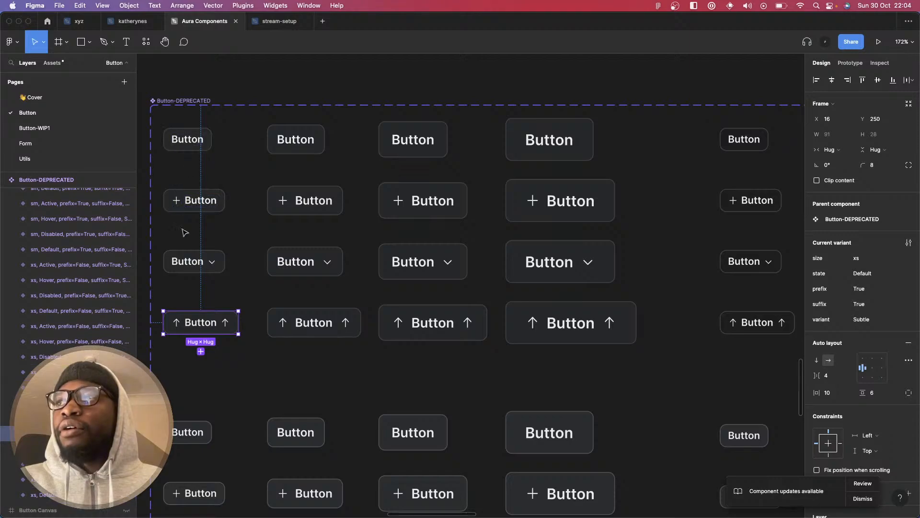
left_click(319, 316)
left_click(207, 328)
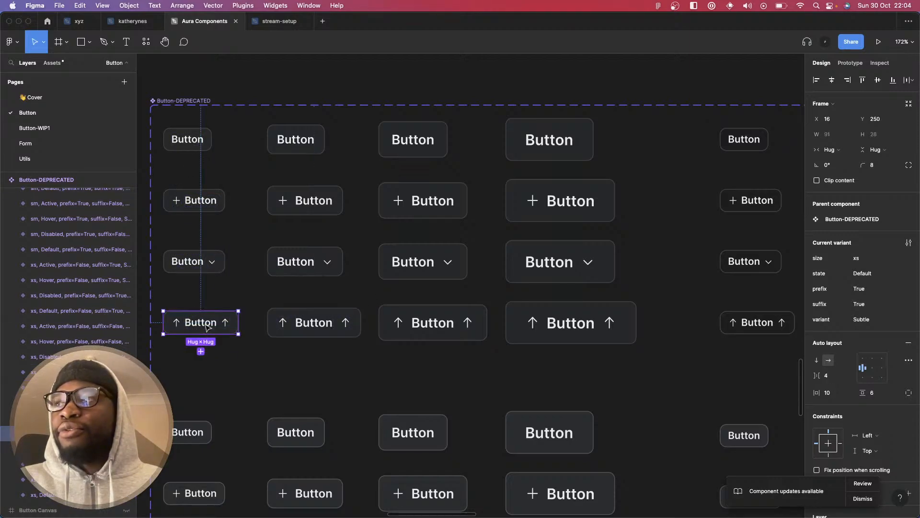
left_click(213, 203)
left_click(206, 269)
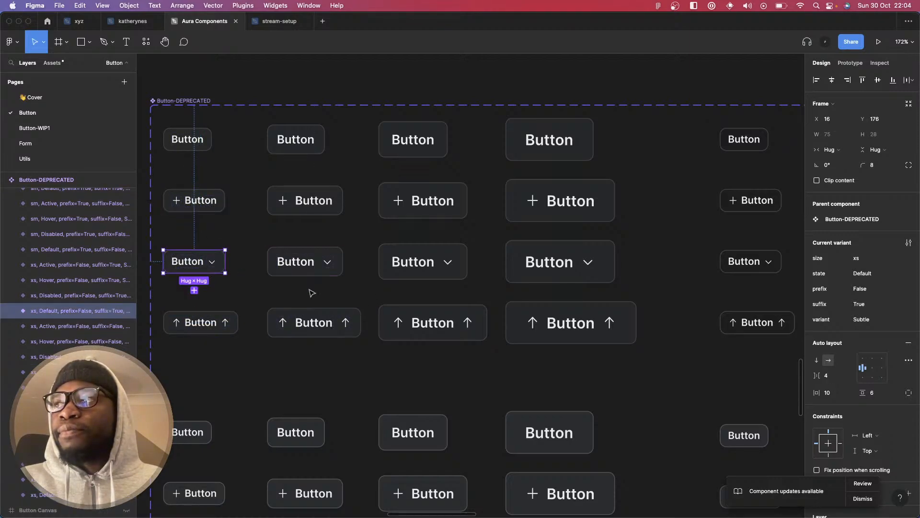
left_click(288, 211)
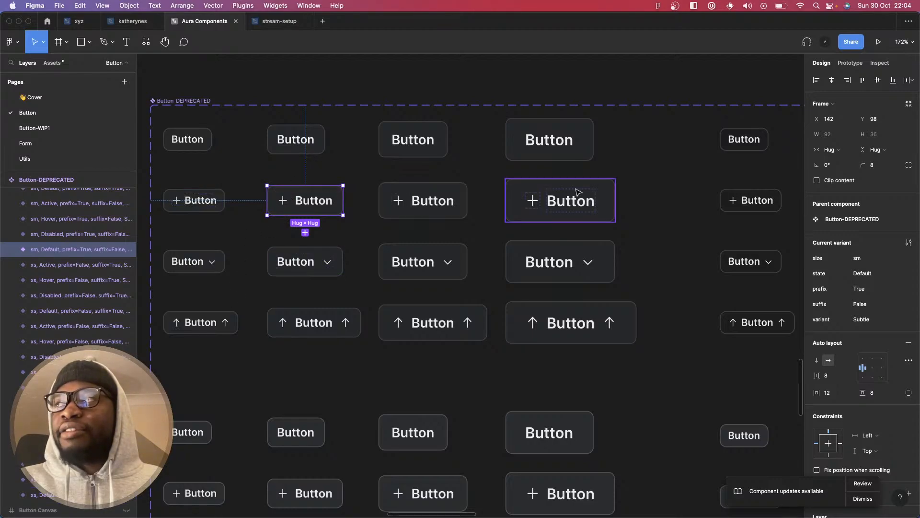
- Check the prefix-only Subtle default row across all sizes and the md variant with both icons, then clear the selection
left_click_drag(658, 215, 246, 202)
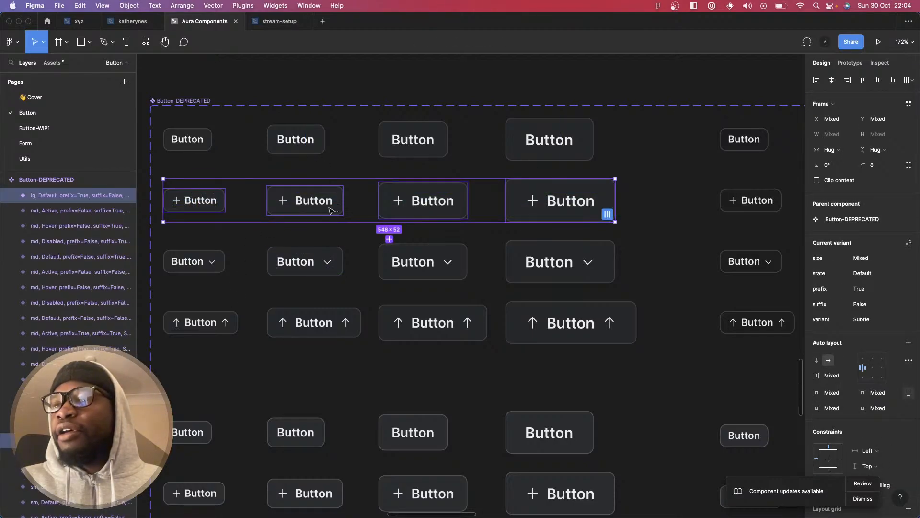
left_click(422, 262)
left_click(424, 343)
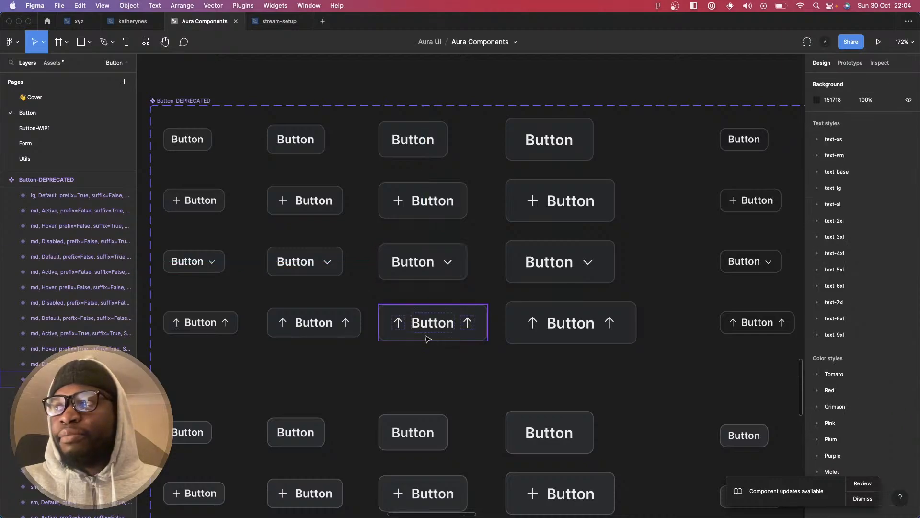
left_click(426, 336)
scroll(469, 338, "down", 5)
scroll(469, 338, "down", 3)
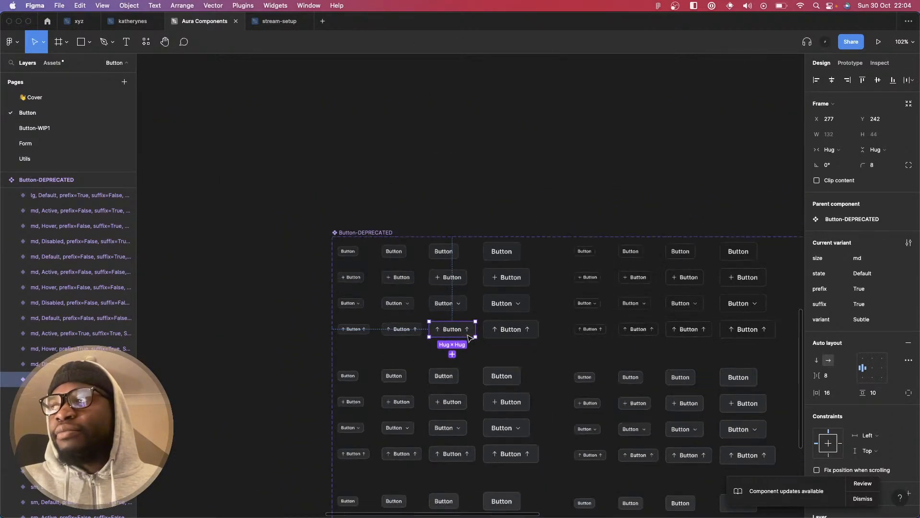
scroll(494, 302, "down", 4)
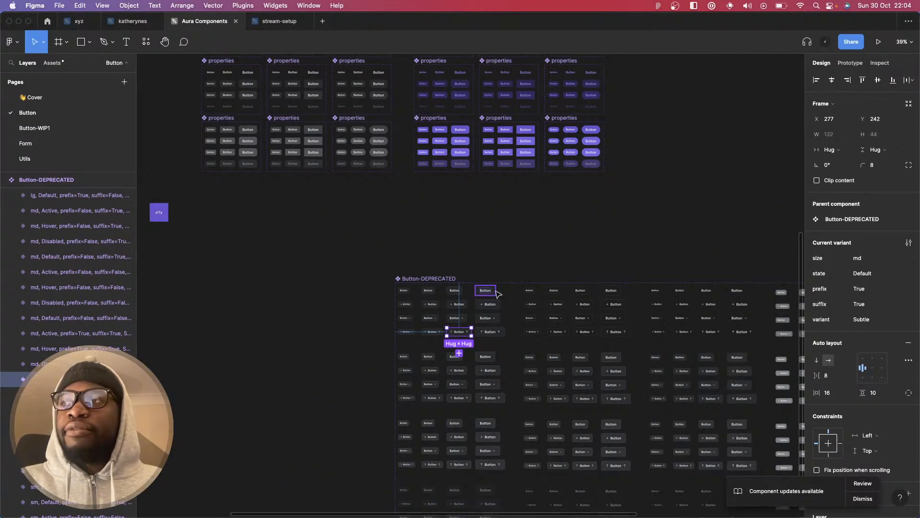
left_click(405, 267)
- Compare the grid of gray and purple properties component sets with the Button-DEPRECATED set
scroll(484, 320, "up", 3)
scroll(484, 320, "left", 3)
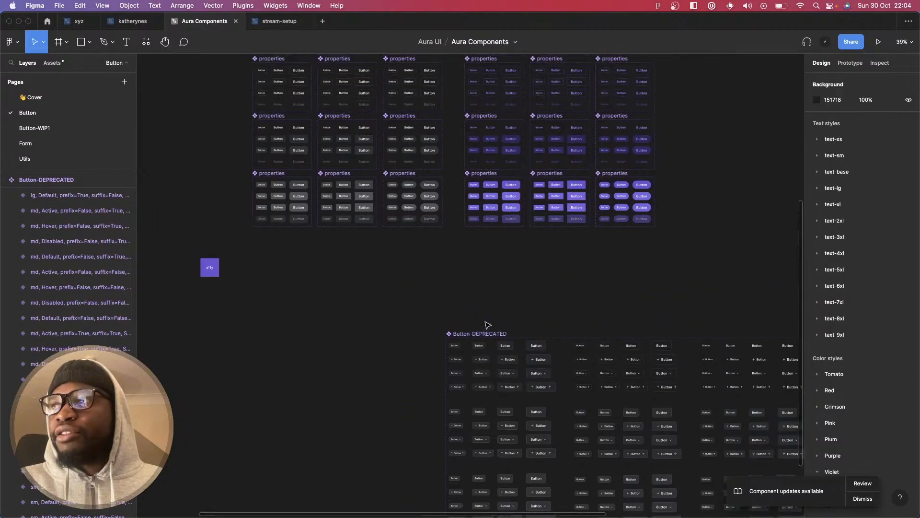
scroll(487, 325, "up", 5)
scroll(488, 325, "left", 2)
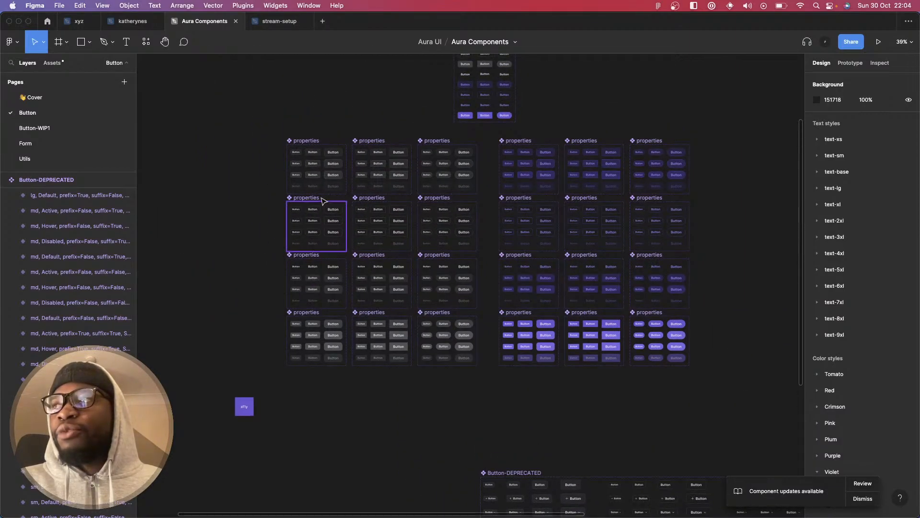
scroll(547, 401, "down", 10)
scroll(547, 402, "right", 8)
scroll(547, 402, "up", 5)
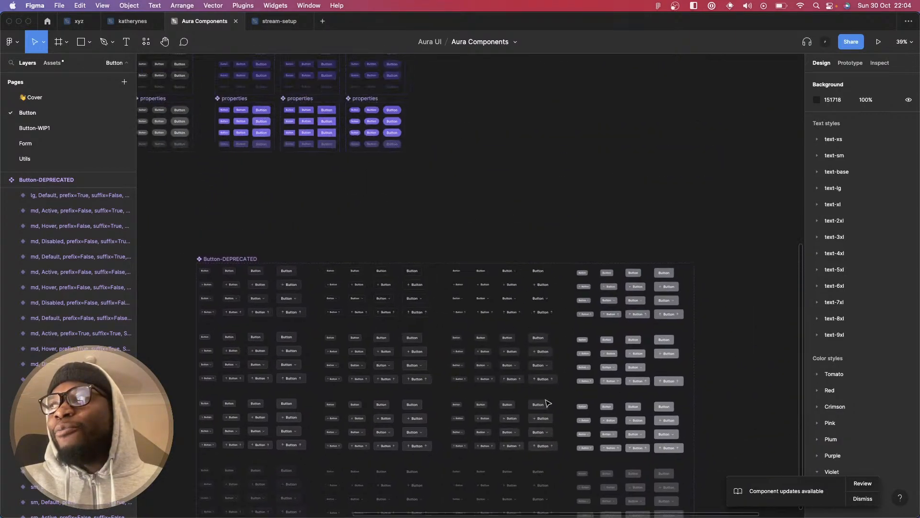
- Delete the loose lg Solid Button-DEPRECATED instance beside the component set
scroll(548, 403, "down", 5)
left_click(597, 344)
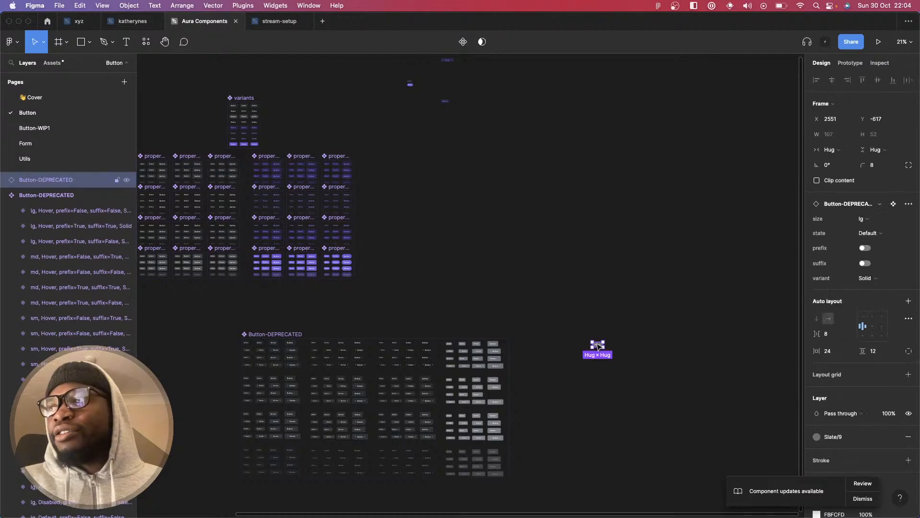
key("Delete")
scroll(320, 381, "left", 5)
scroll(320, 381, "up", 1)
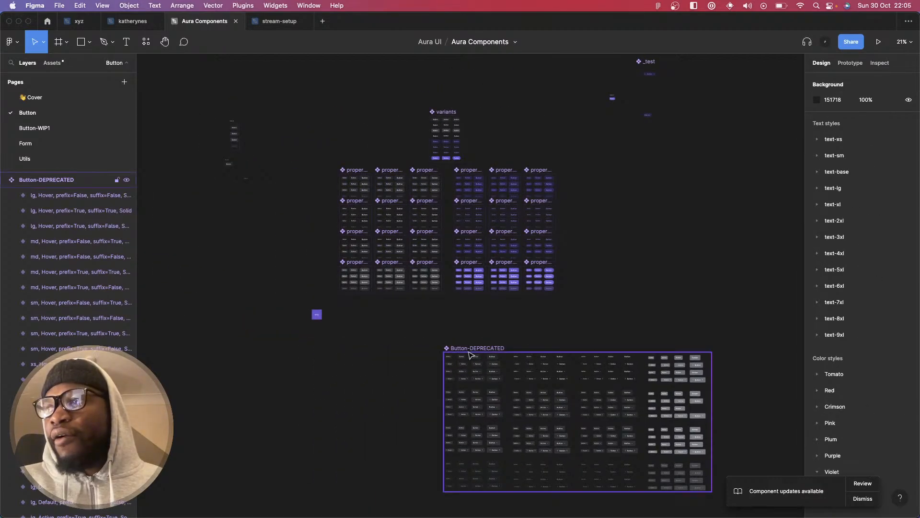
- Place an instance of the sm Subtle default Button-DEPRECATED variant on the empty canvas below the gray properties sets
scroll(459, 348, "up", 5)
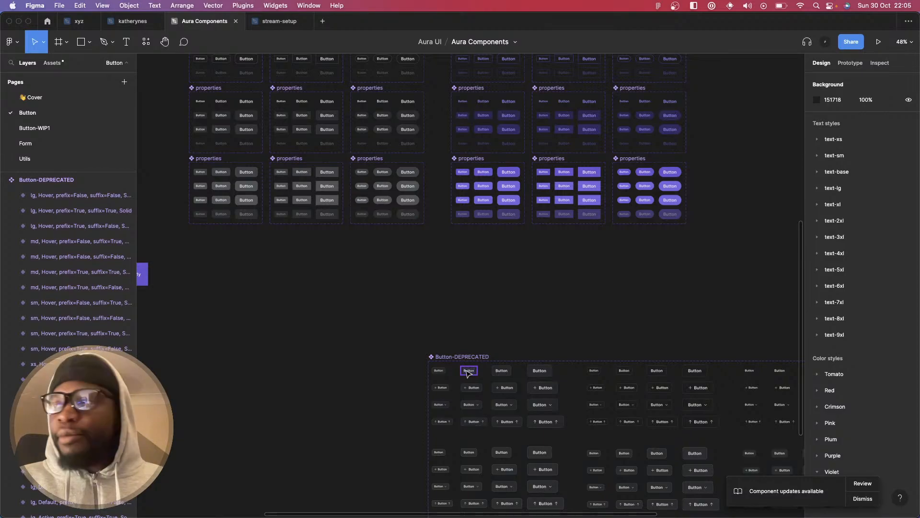
left_click_drag(476, 373, 265, 282)
scroll(243, 278, "up", 5)
scroll(243, 278, "left", 5)
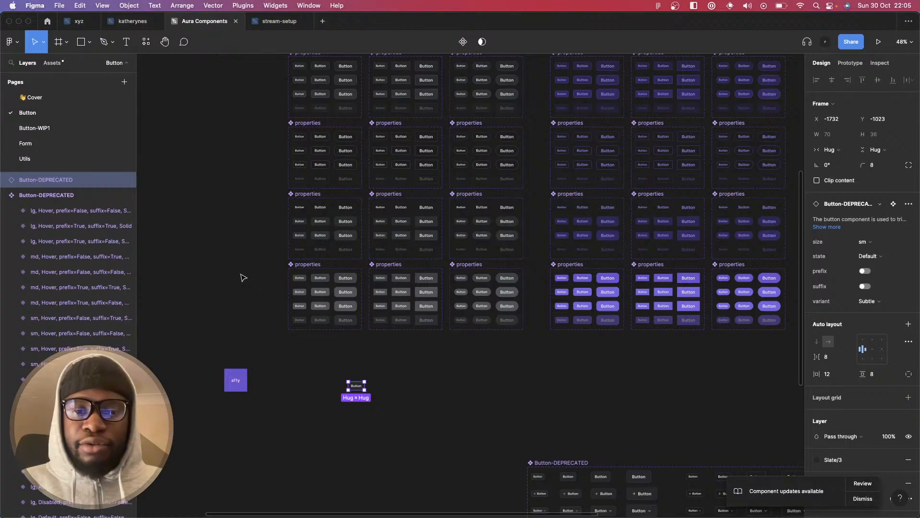
- Place an instance of the md default button from the first gray properties set beside the Button-DEPRECATED instance
scroll(292, 327, "up", 10)
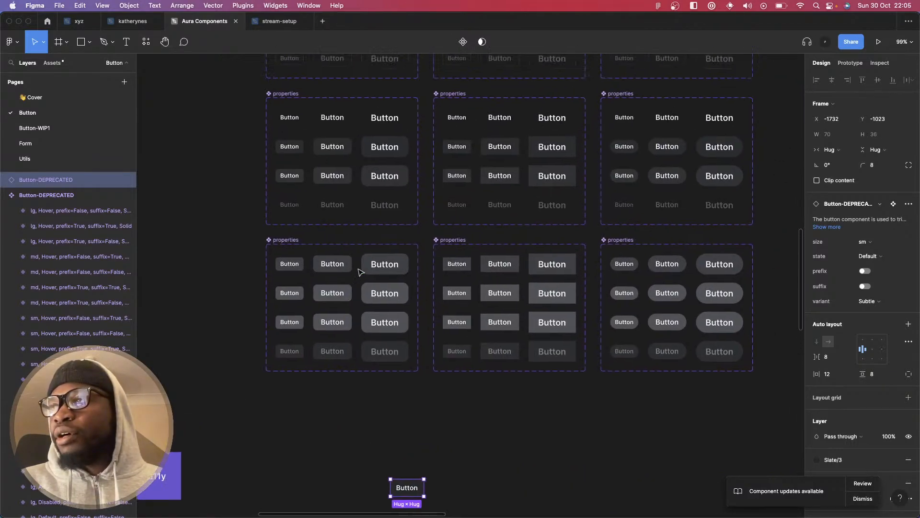
scroll(361, 272, "up", 3)
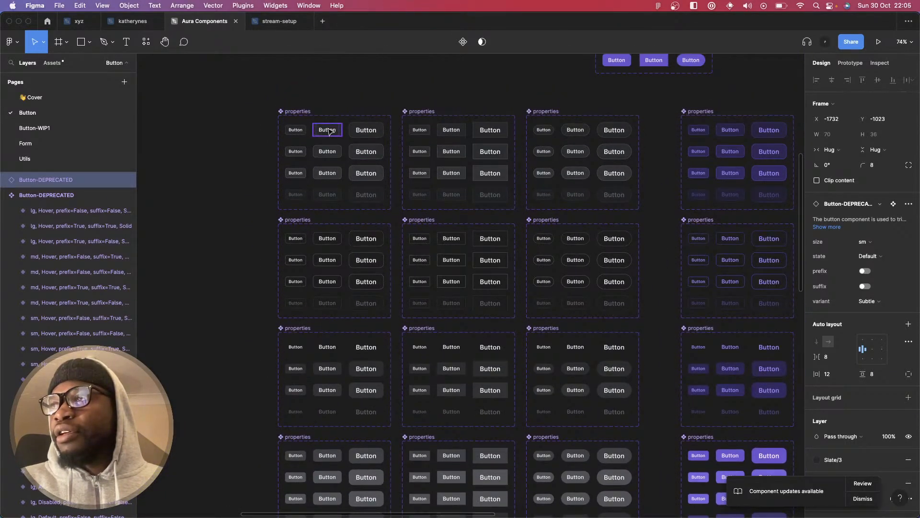
left_click_drag(329, 131, 430, 415)
scroll(432, 448, "down", 3)
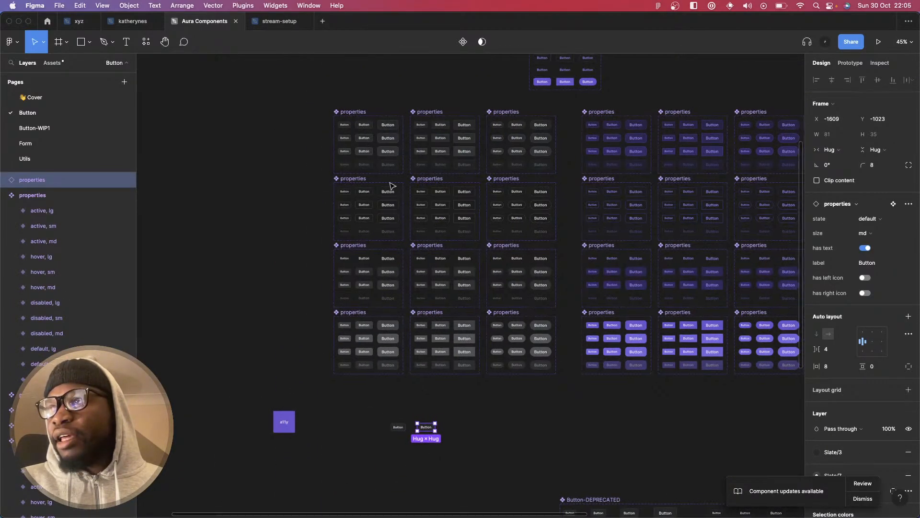
- Duplicate the first gray properties component set onto the empty canvas beside the Button-DEPRECATED set and deselect it
scroll(386, 187, "up", 4)
scroll(256, 154, "up", 4)
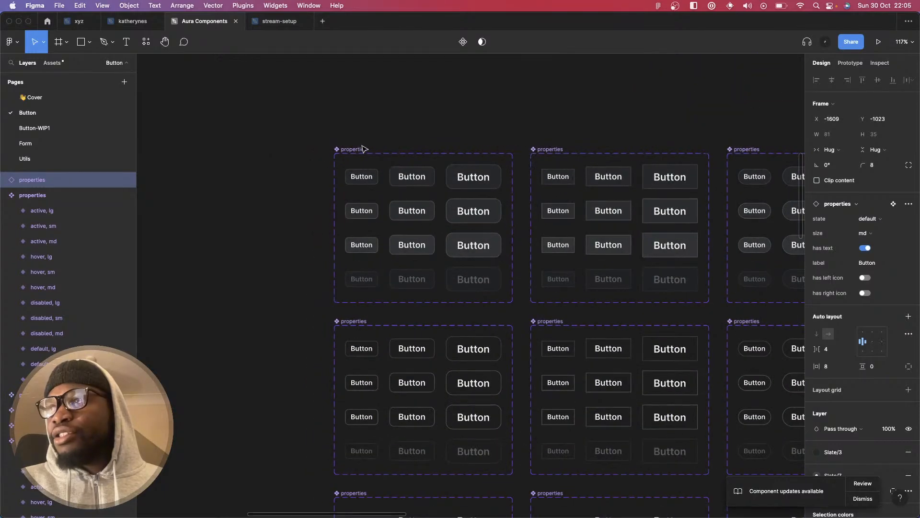
left_click(323, 137)
left_click(350, 155)
scroll(361, 143, "down", 10)
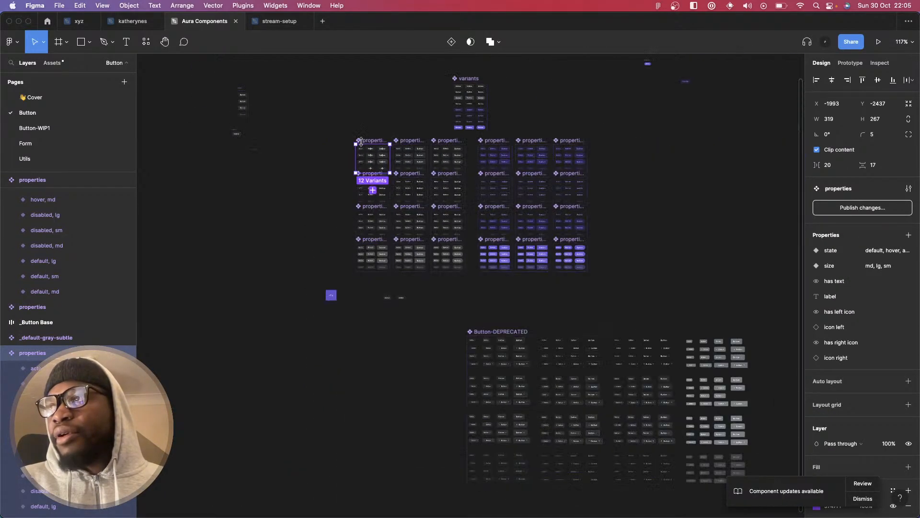
left_click_drag(373, 119, 465, 338)
scroll(466, 340, "up", 3)
left_click(438, 414)
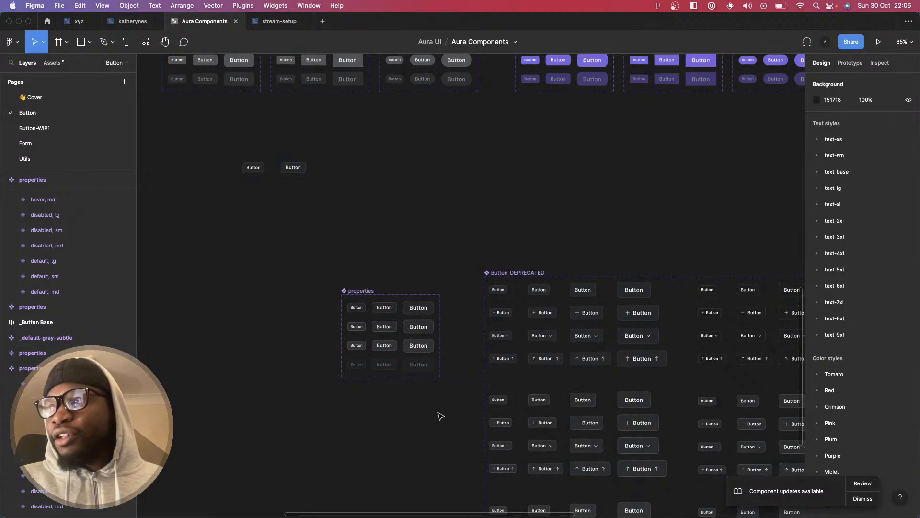
- Compare the duplicated properties set and the two loose button instances with the Button-DEPRECATED variant grid
scroll(439, 415, "up", 4)
scroll(440, 415, "down", 3)
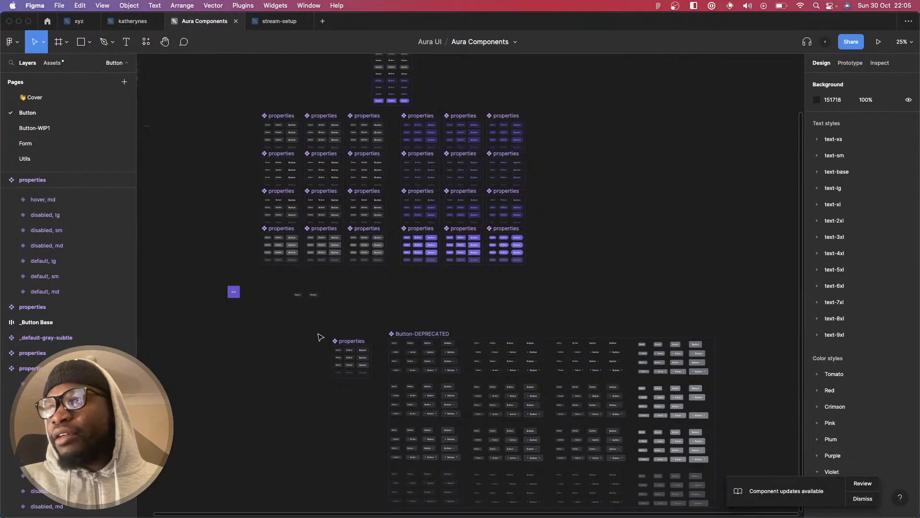
scroll(336, 357, "up", 4)
scroll(336, 357, "down", 3)
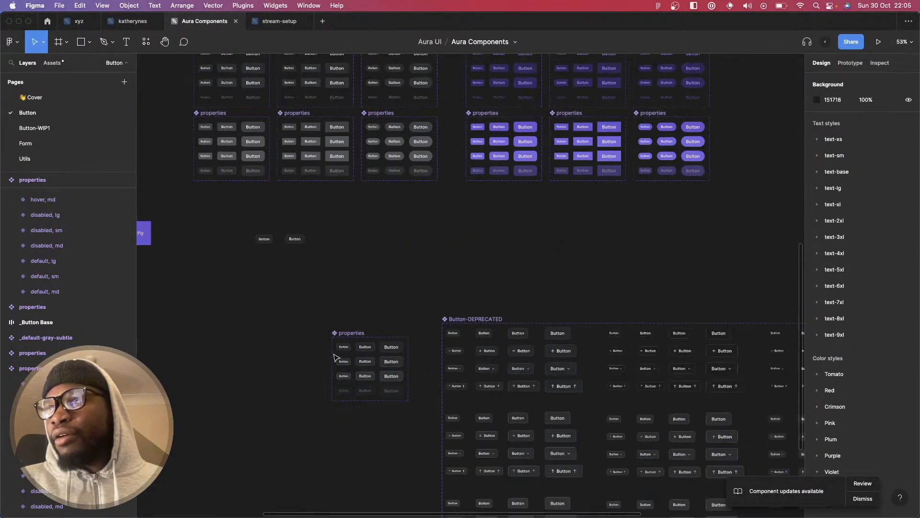
scroll(336, 357, "right", 3)
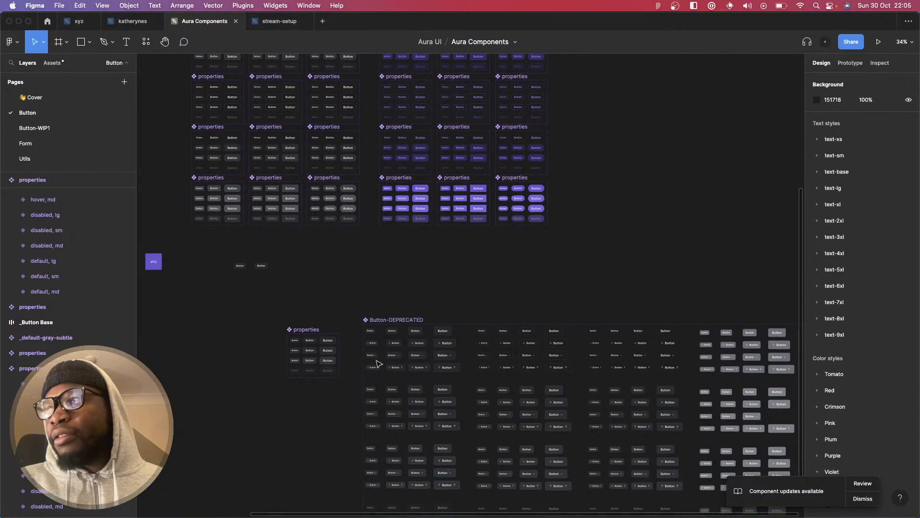
scroll(513, 379, "right", 4)
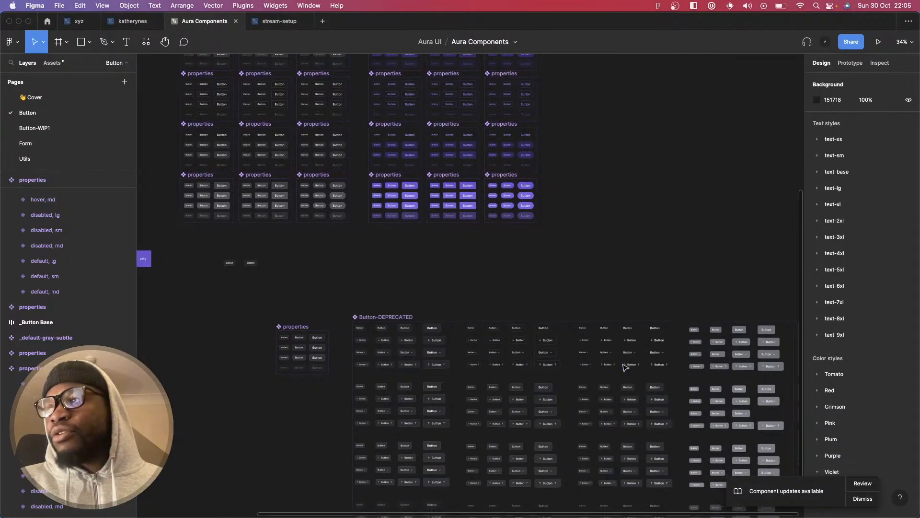
scroll(392, 345, "up", 5)
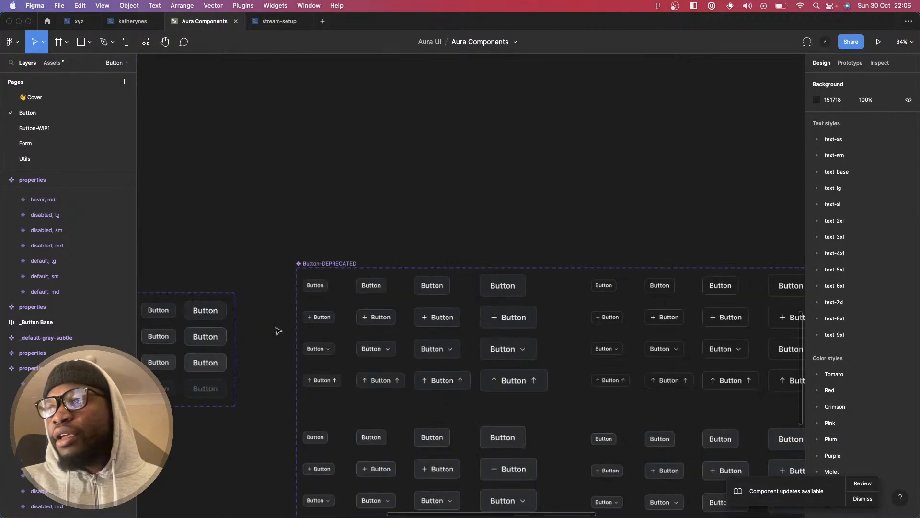
scroll(383, 339, "left", 5)
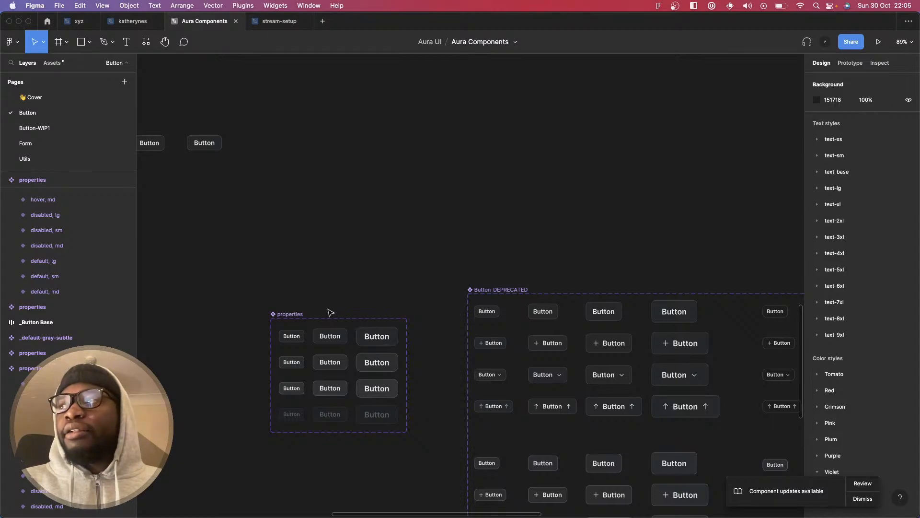
scroll(330, 317, "left", 3)
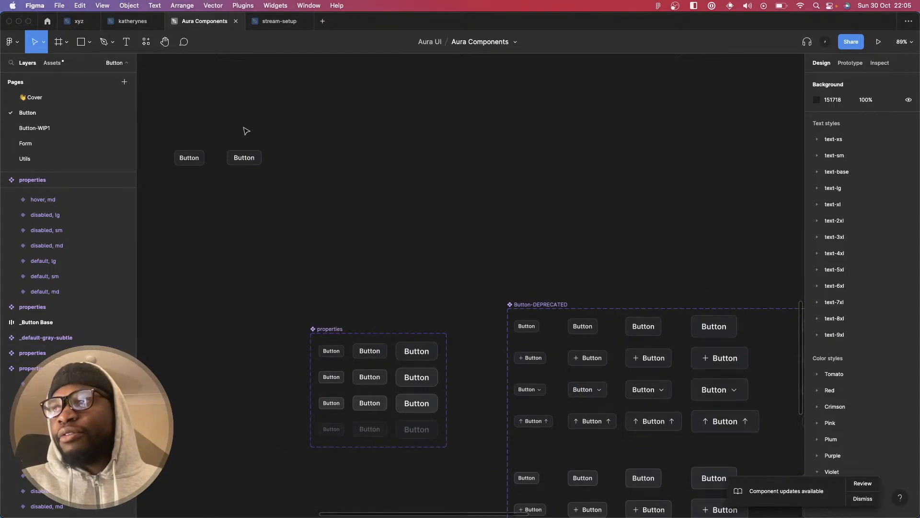
scroll(246, 131, "up", 3)
scroll(364, 240, "down", 3)
scroll(395, 272, "right", 5)
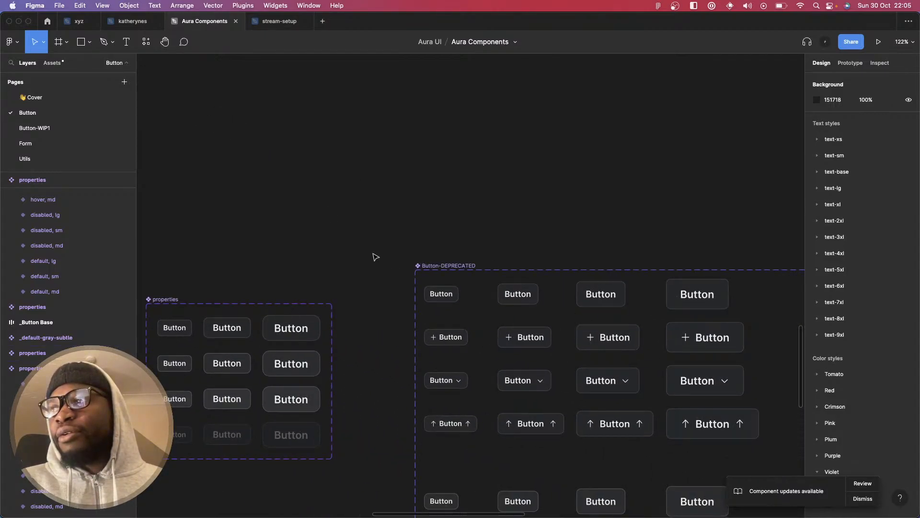
- Select the duplicated properties set to view its state, size, text, label and icon properties
scroll(376, 257, "down", 5)
left_click(423, 258)
scroll(422, 258, "down", 4)
left_click(371, 260)
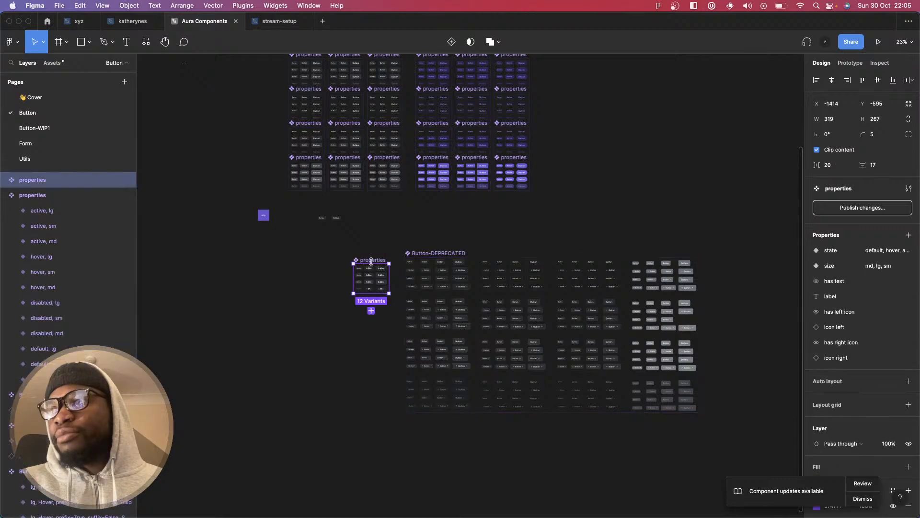
- Marquee-select down the first column of gray properties component sets, then clear the selection
scroll(371, 261, "up", 3)
scroll(372, 263, "up", 5)
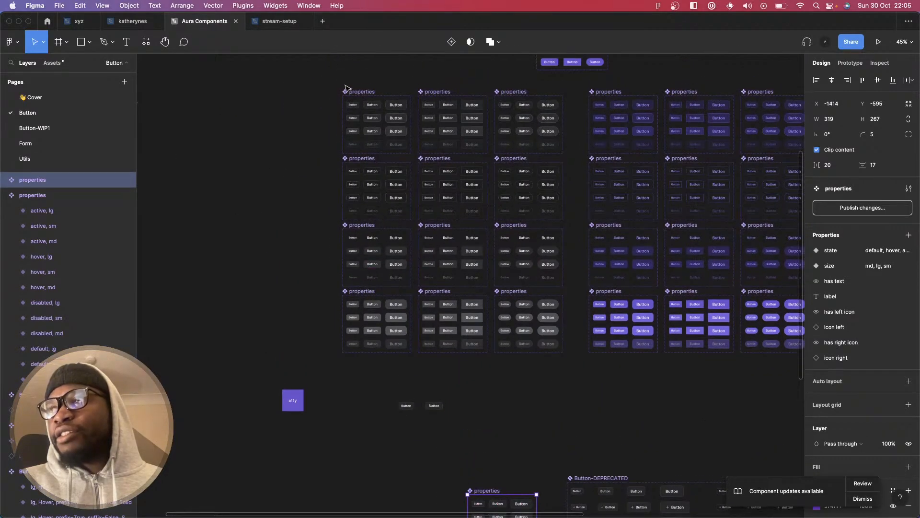
left_click_drag(345, 88, 417, 364)
left_click(376, 418)
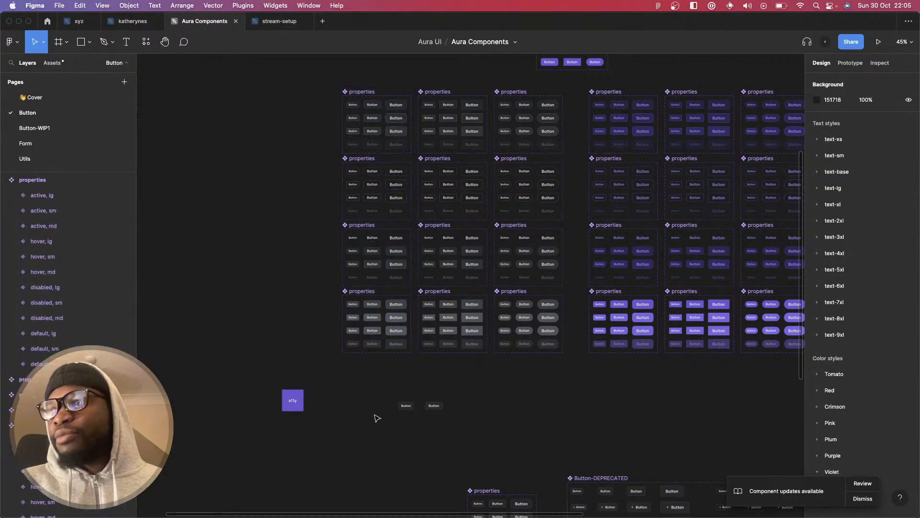
- Enable the prefix and suffix on the loose Button-DEPRECATED instance below the gray properties sets
scroll(379, 418, "up", 5)
left_click(402, 389)
left_click(521, 431)
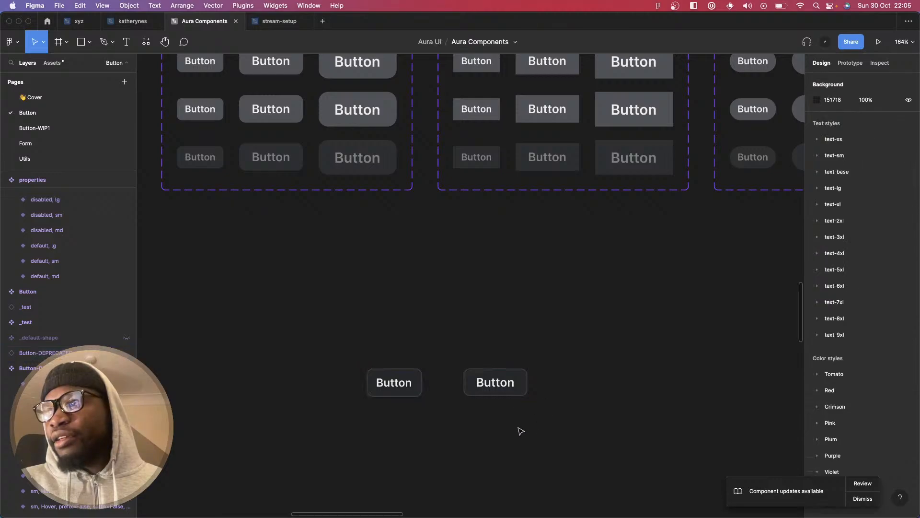
scroll(462, 456, "up", 3)
left_click(503, 354)
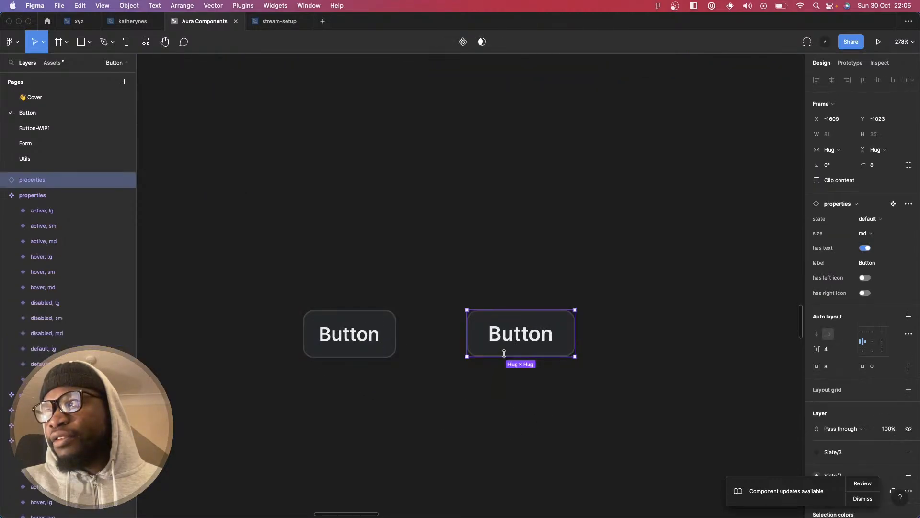
left_click(370, 332)
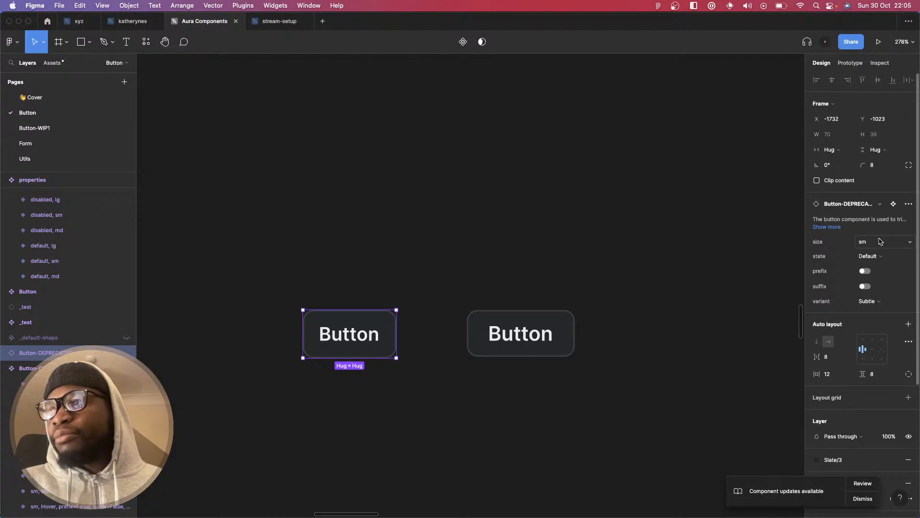
left_click(865, 272)
left_click(865, 287)
- Enable the left and right icons on the loose properties button instance, then deselect it
left_click(653, 300)
key("Tab")
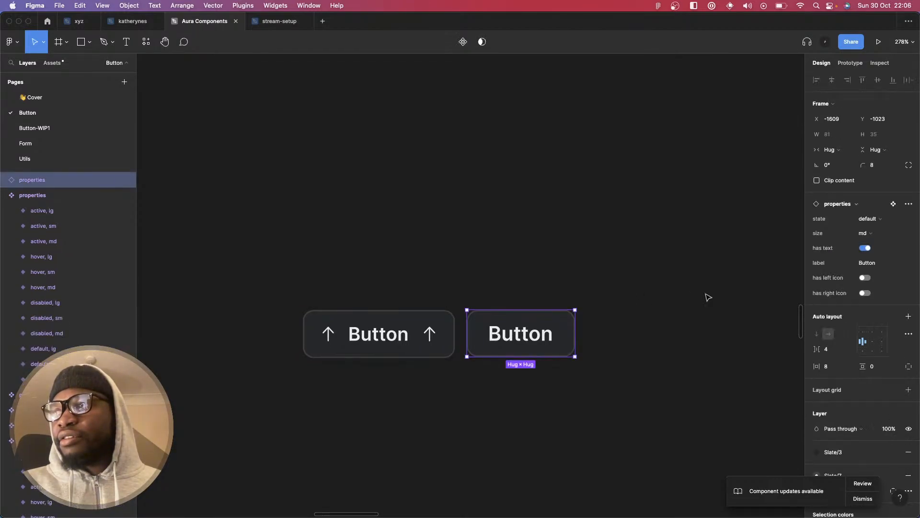
left_click(866, 277)
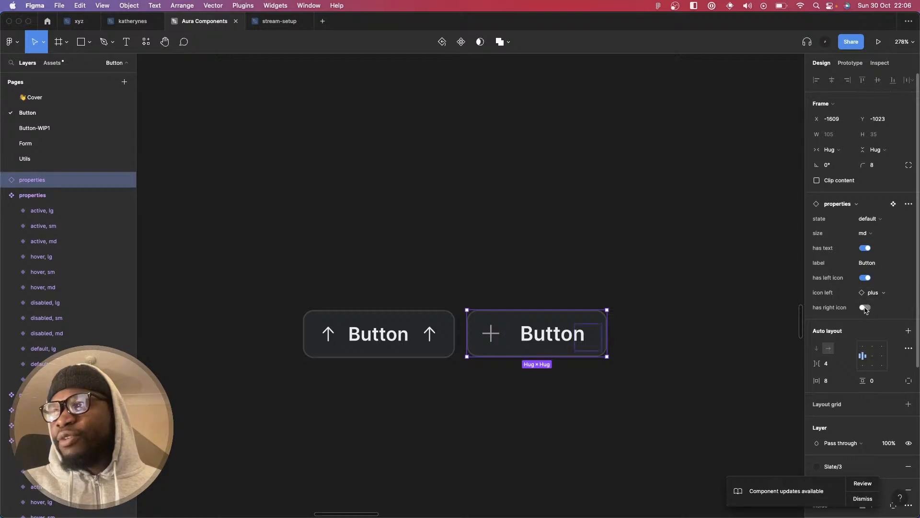
left_click(865, 307)
left_click(703, 352)
- Delete the two loose button instances below the gray properties component sets
scroll(632, 347, "down", 10)
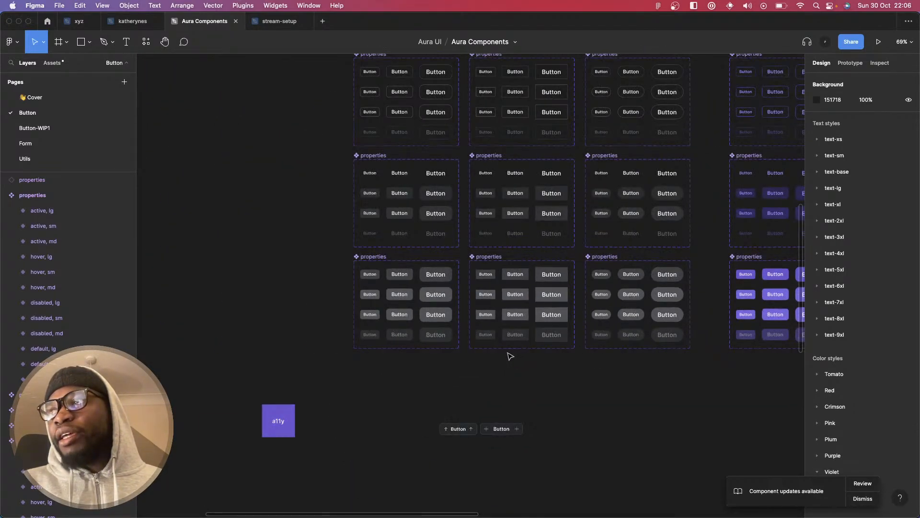
scroll(496, 355, "down", 5)
scroll(487, 332, "down", 1)
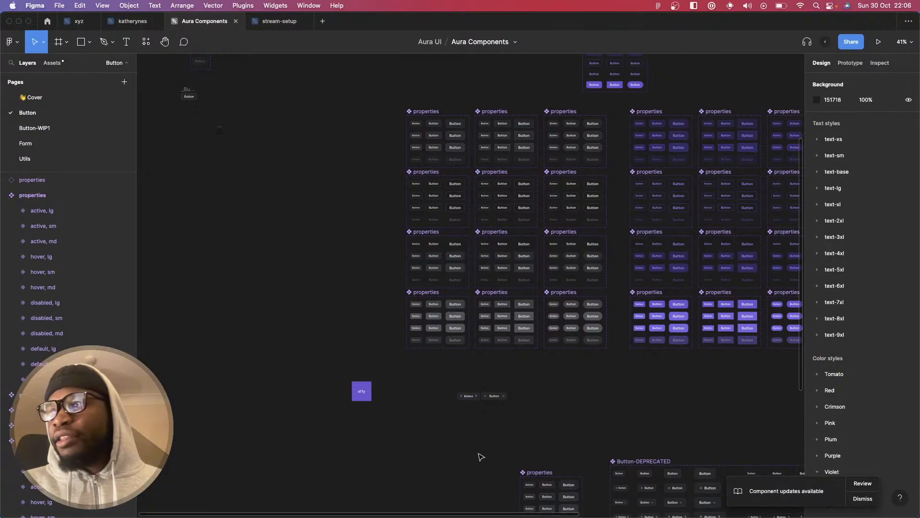
left_click_drag(456, 388, 559, 443)
key("Delete")
- Select the _Button Base frame far from the component sets and examine its auto layout and colors
scroll(409, 203, "up", 4)
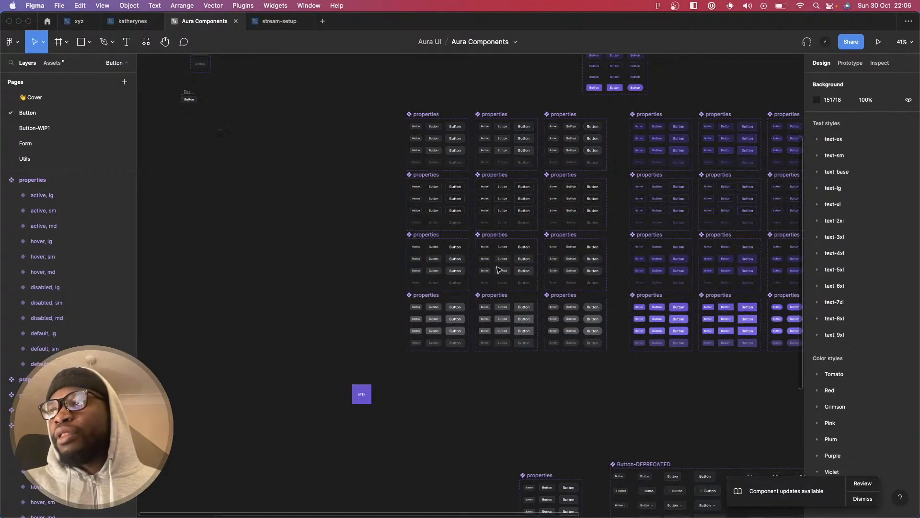
scroll(410, 203, "left", 4)
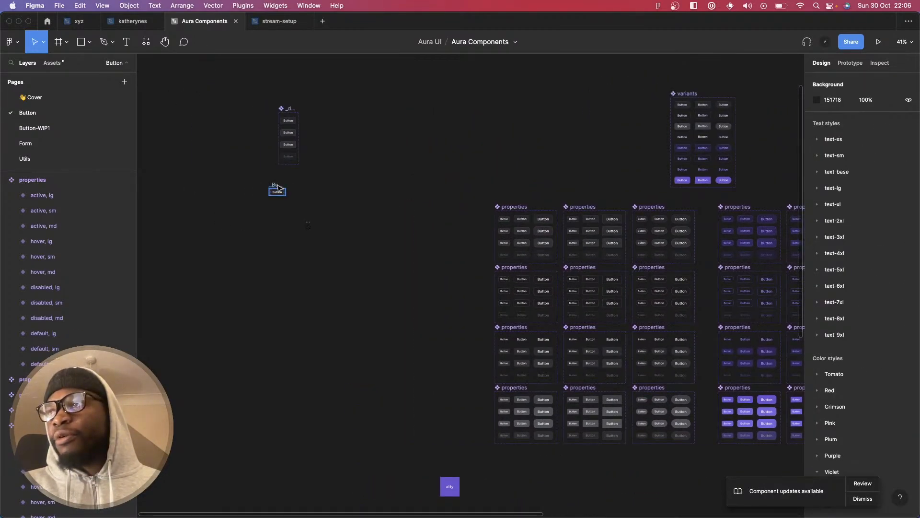
left_click(276, 191)
scroll(278, 186, "up", 10)
scroll(280, 189, "up", 3)
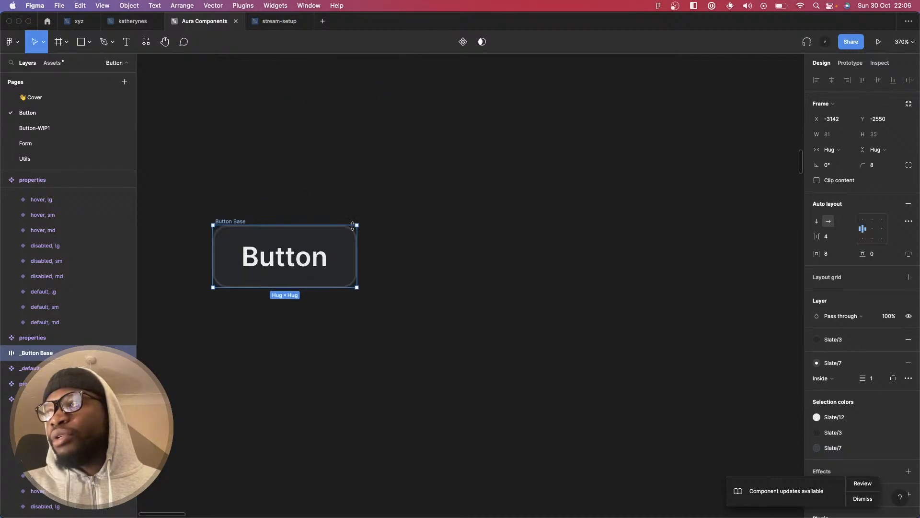
scroll(505, 283, "down", 10)
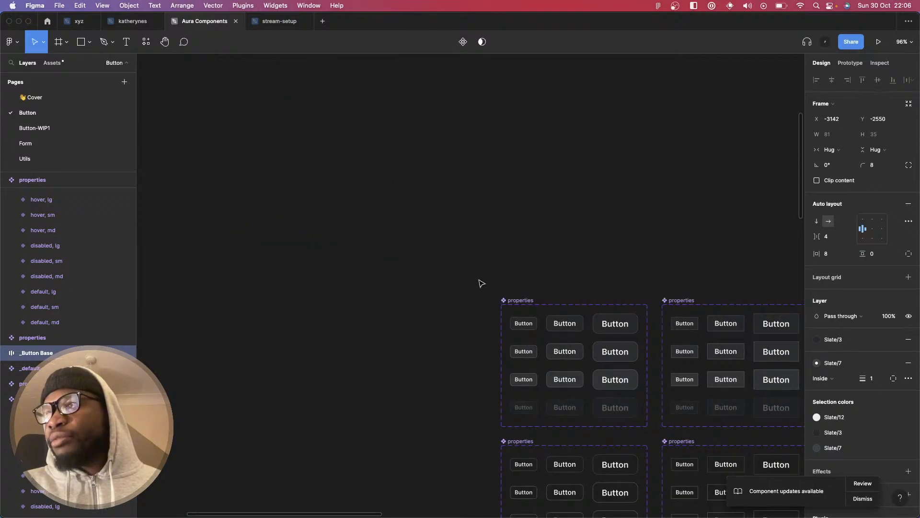
scroll(482, 283, "down", 5)
- Go to the Button-WIP1 page and select the _Base component to view its properties
left_click(31, 130)
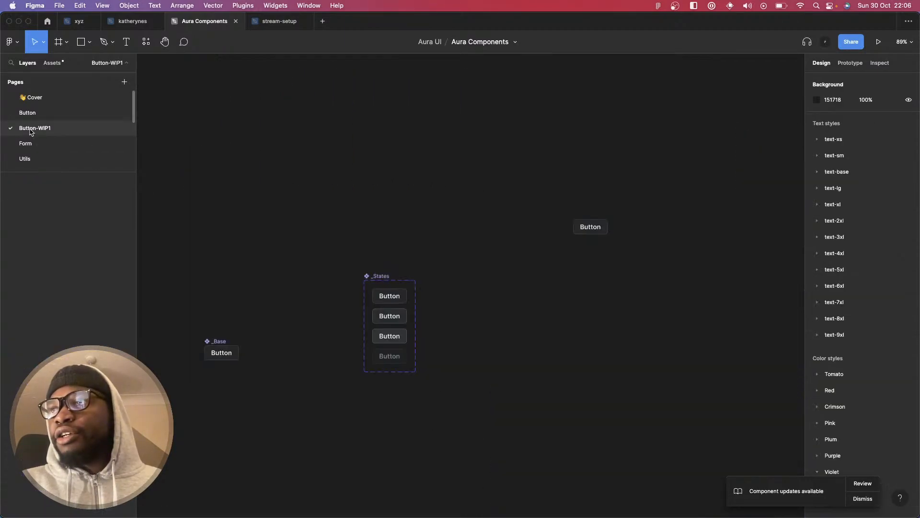
scroll(393, 285, "left", 8)
scroll(427, 313, "up", 10)
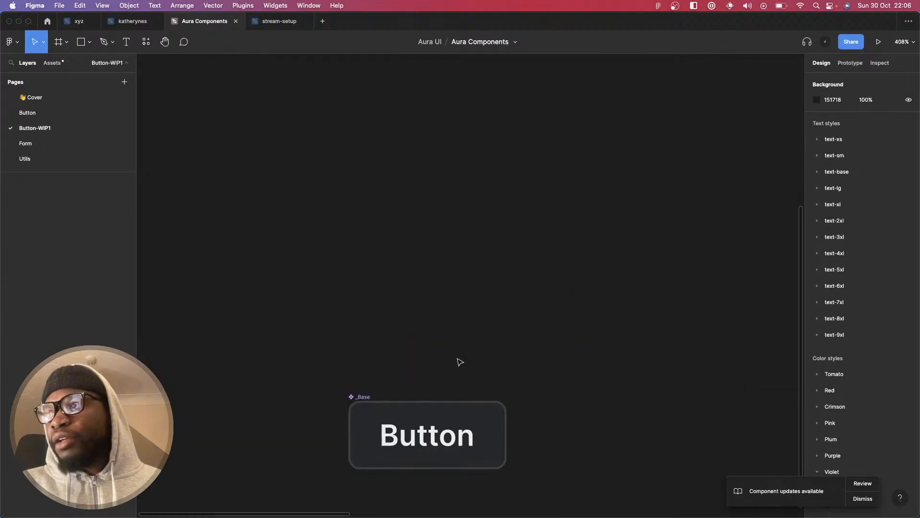
left_click(344, 303)
scroll(343, 305, "down", 3)
scroll(343, 304, "left", 2)
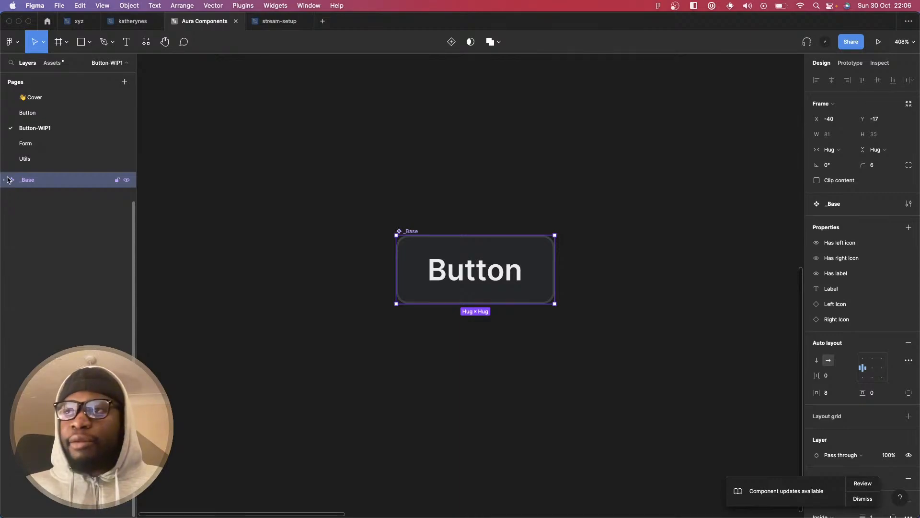
- Create an instance of the _Base component on the empty canvas above it
scroll(467, 280, "down", 10)
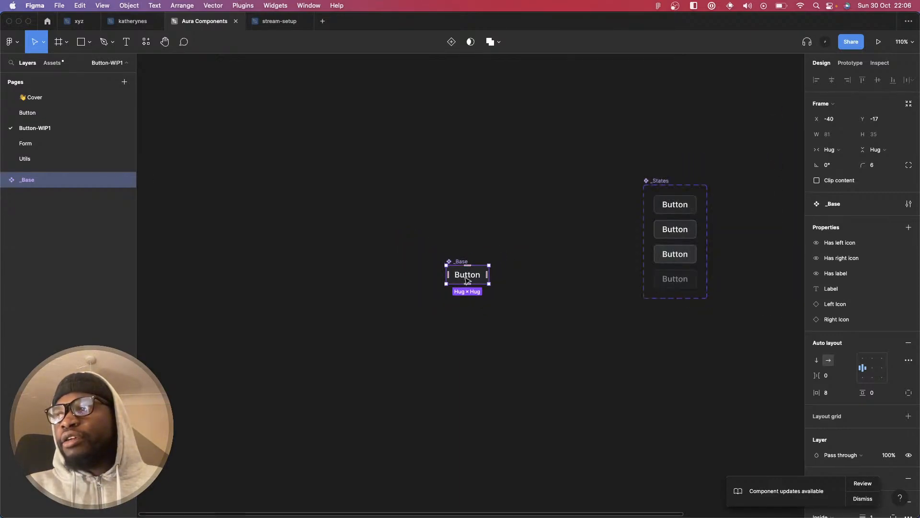
left_click_drag(467, 281, 421, 104)
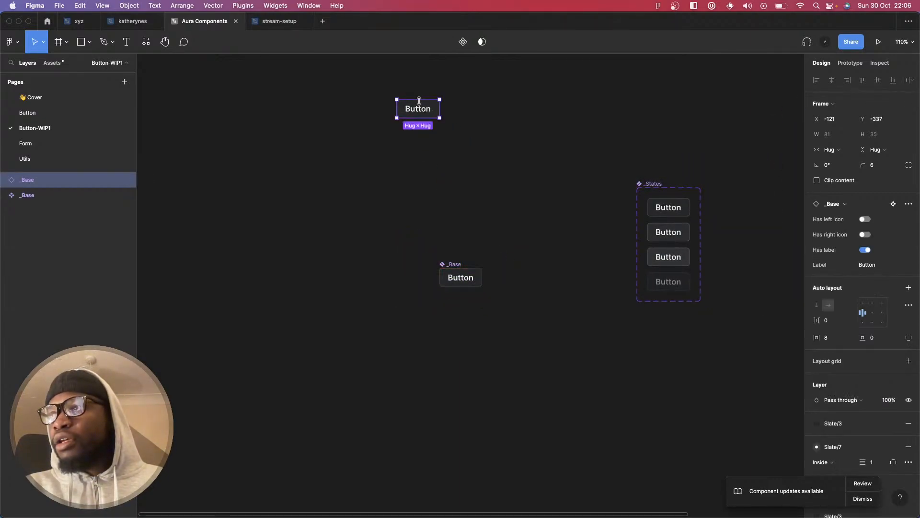
scroll(420, 101, "up", 5)
scroll(420, 101, "up", 5)
- Set the label of the _Base instance to "Sign Up"
left_click(868, 265)
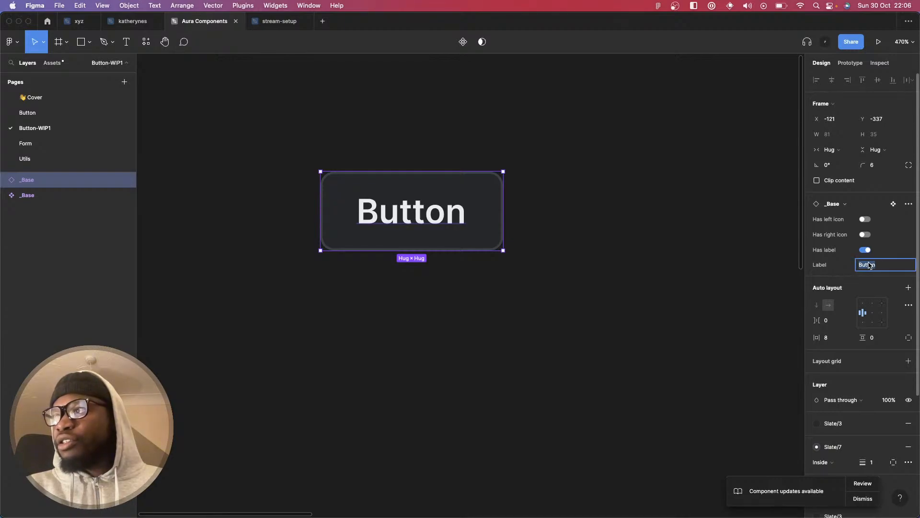
mouse_move(565, 515)
type("Sign Up")
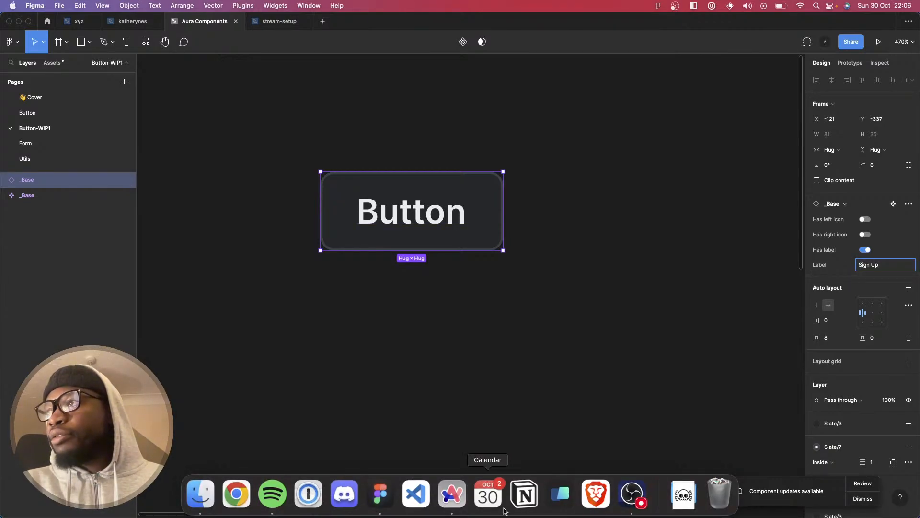
key("Return")
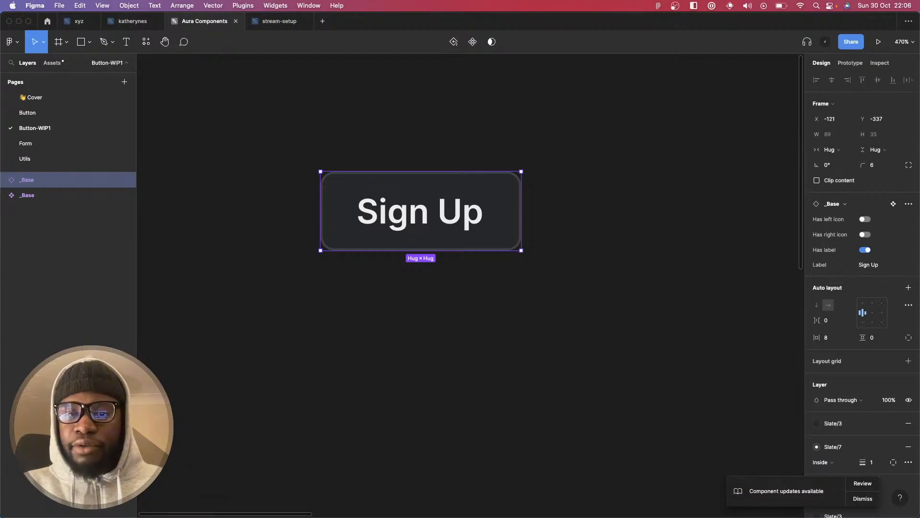
left_click(446, 263)
left_click(447, 228)
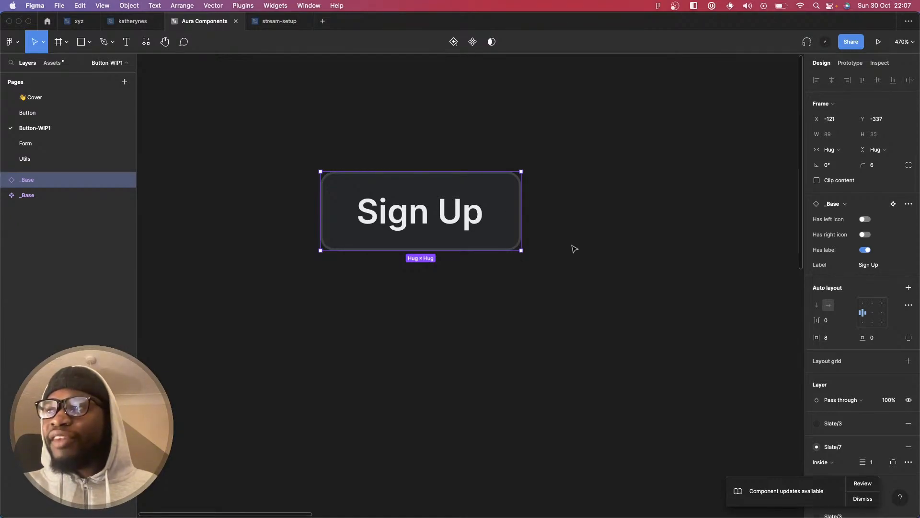
- Apply the Violet/3 color style to the fill of the Sign Up button instance
scroll(547, 251, "down", 5)
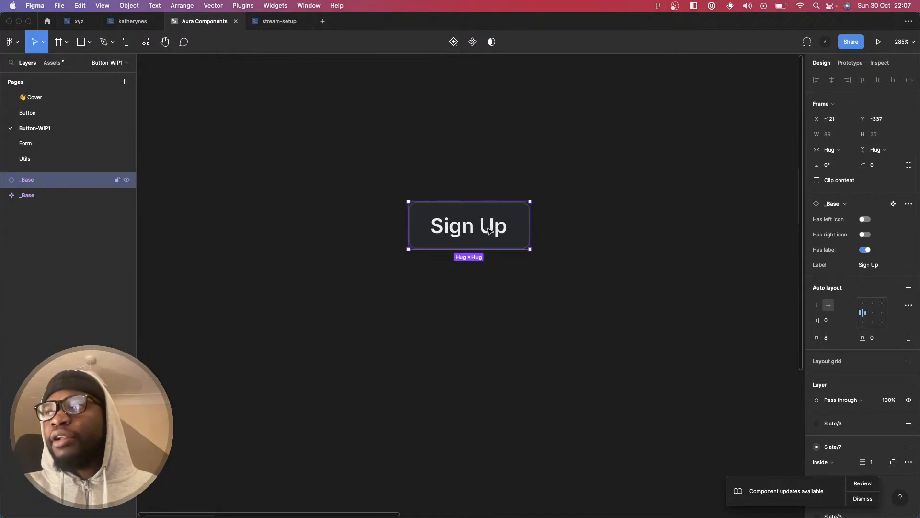
scroll(488, 231, "up", 2)
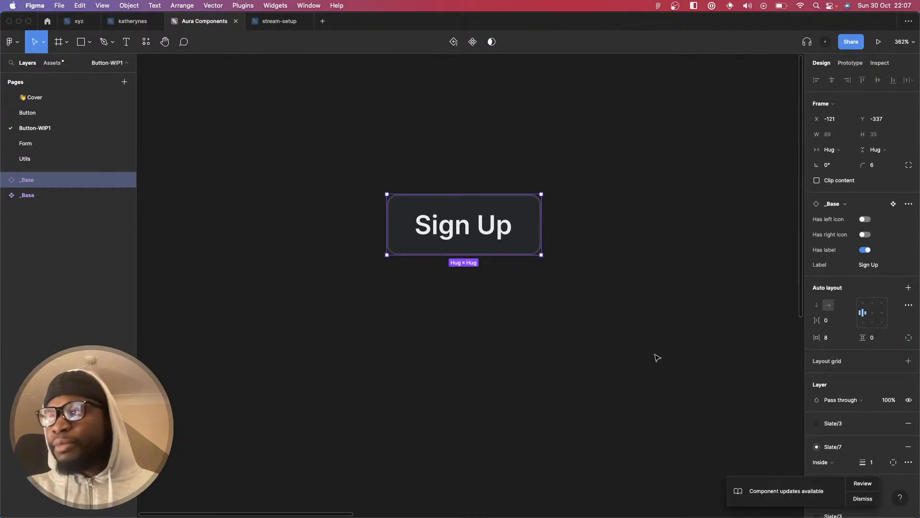
scroll(683, 377, "down", 2)
scroll(825, 393, "down", 1)
left_click(841, 405)
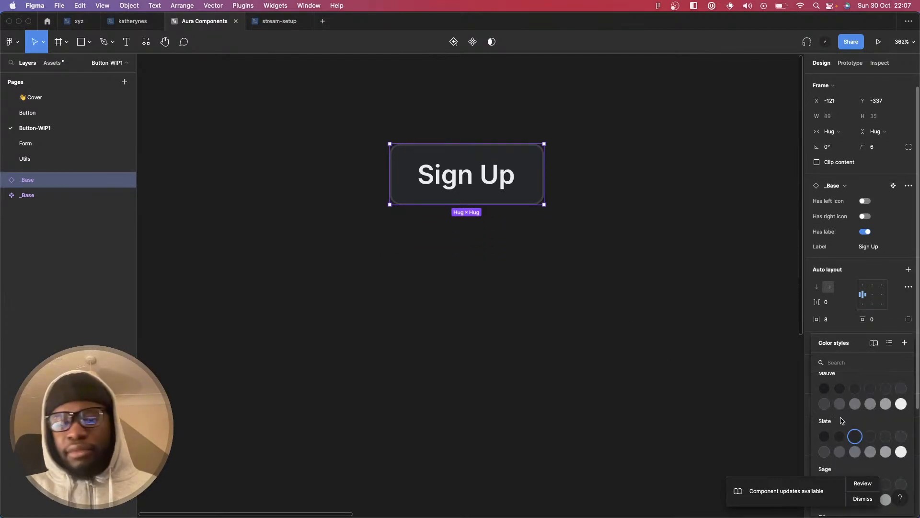
type("VIOLET")
left_click(835, 432)
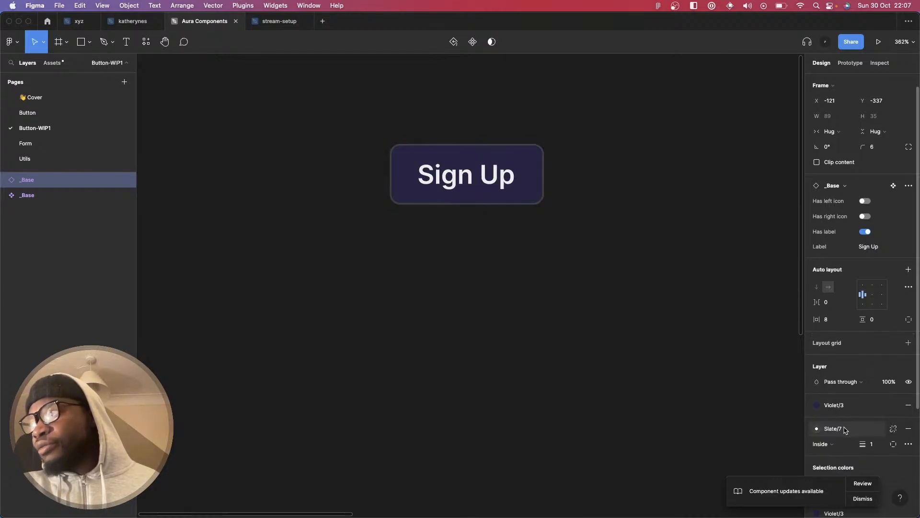
- Apply the Violet/7 color style to the stroke of the Sign Up button
left_click(846, 432)
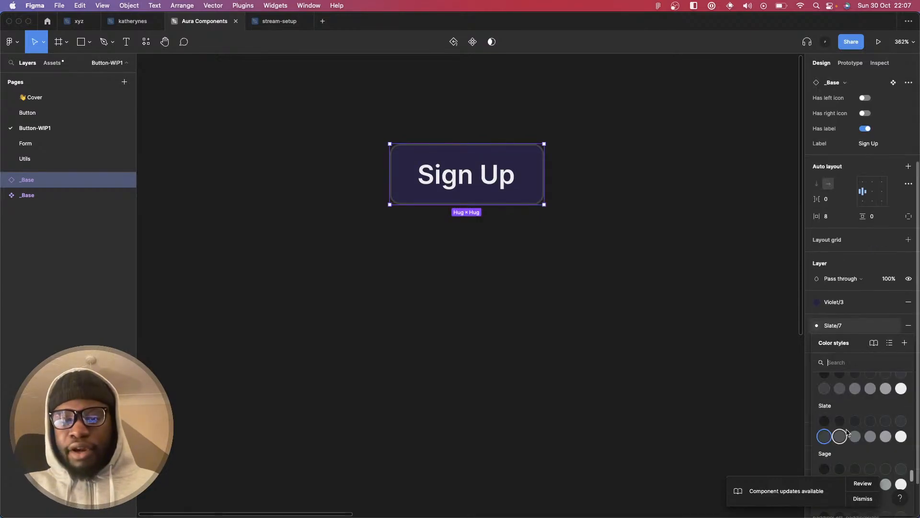
type("VIOLET")
scroll(836, 446, "down", 2)
left_click(835, 442)
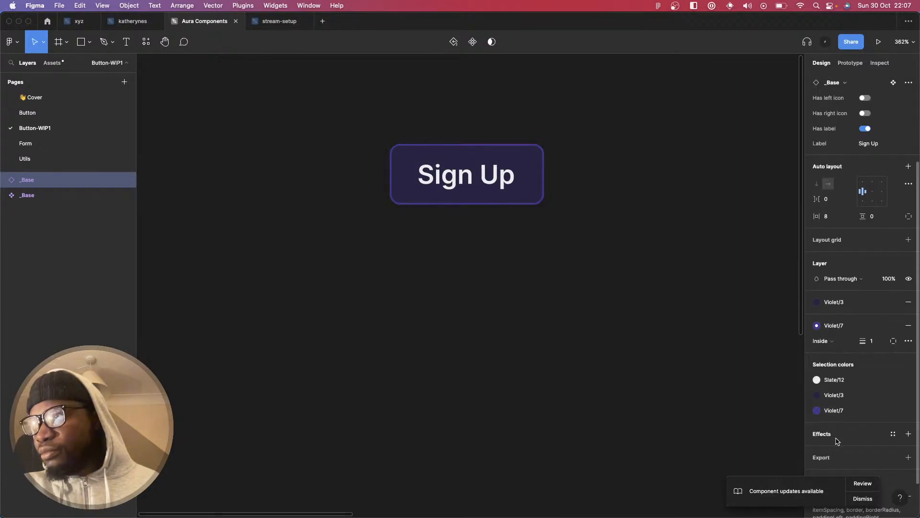
- Replace the label's Slate/12 color with the Violet/11 style and deselect the button
left_click(835, 376)
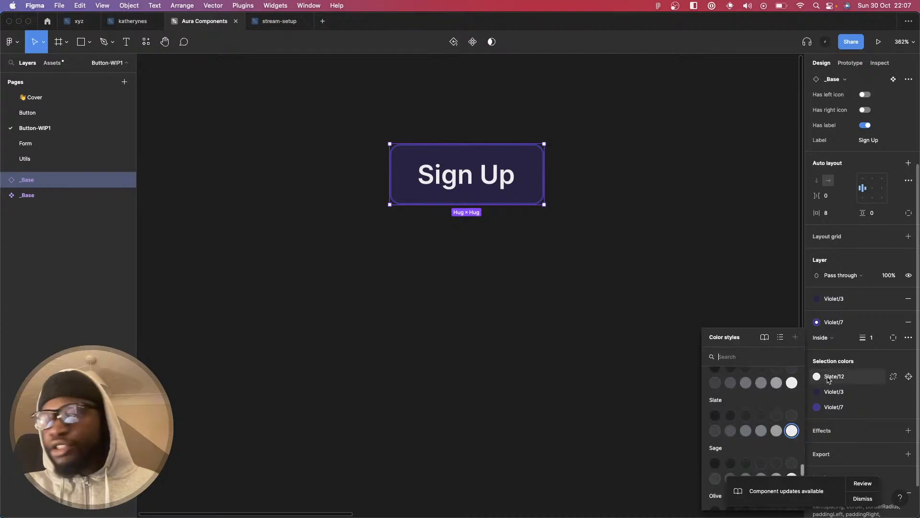
type("VIOLET")
scroll(754, 441, "down", 3)
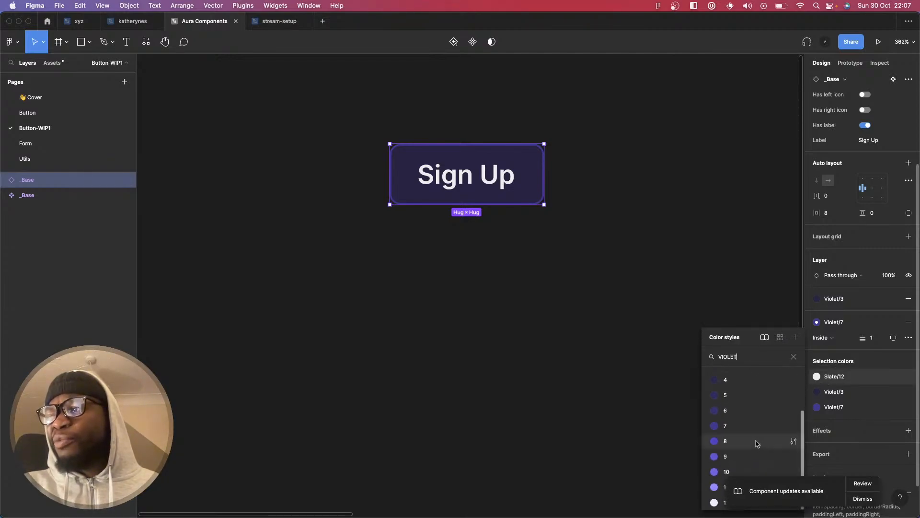
left_click(720, 488)
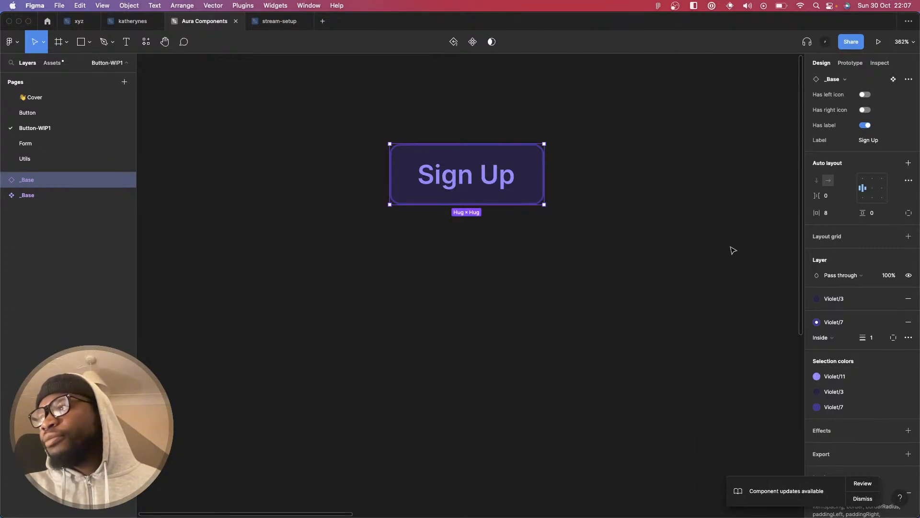
left_click(572, 186)
- Wrap the violet Sign Up button instance in an auto layout frame
scroll(545, 193, "down", 3)
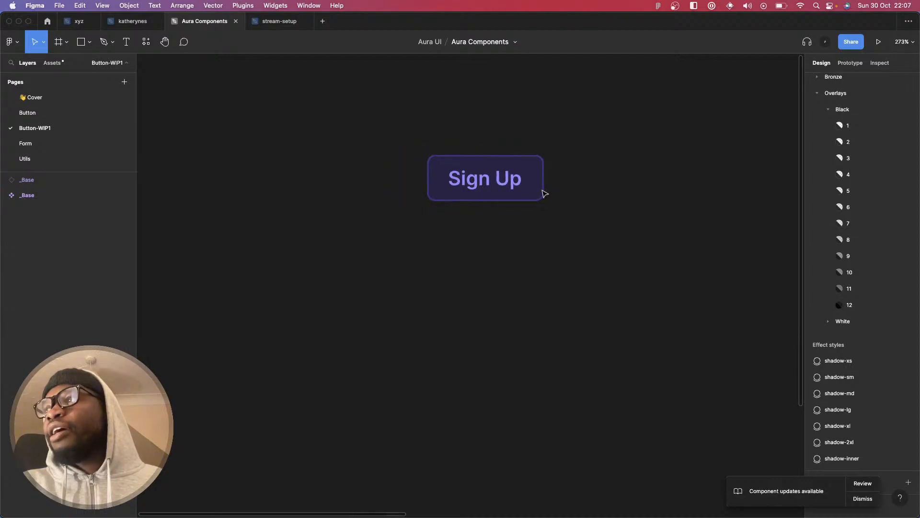
left_click(539, 190)
scroll(581, 188, "down", 4)
scroll(582, 188, "up", 2)
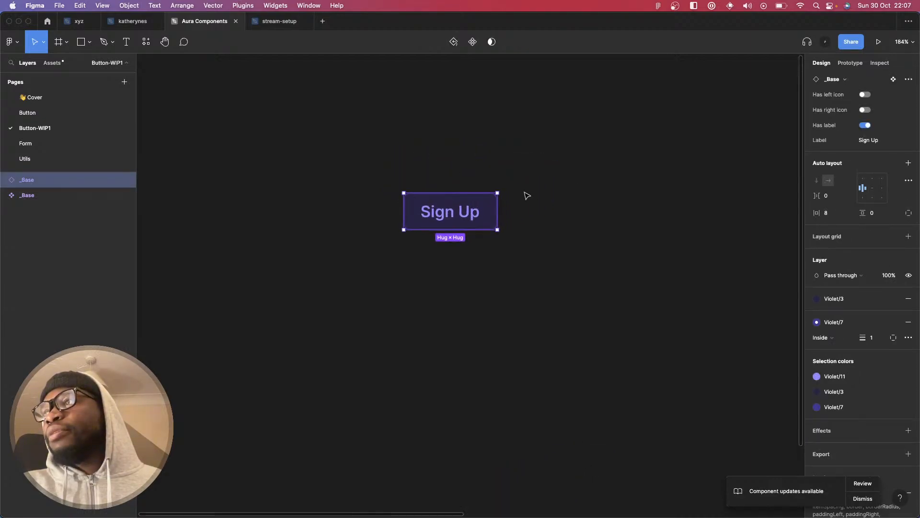
left_click(581, 192)
left_click(414, 209)
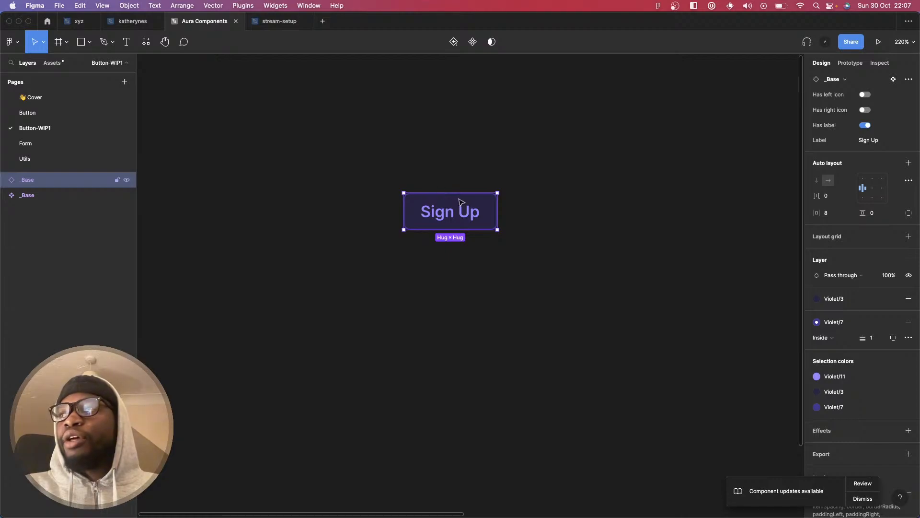
key("shift+a")
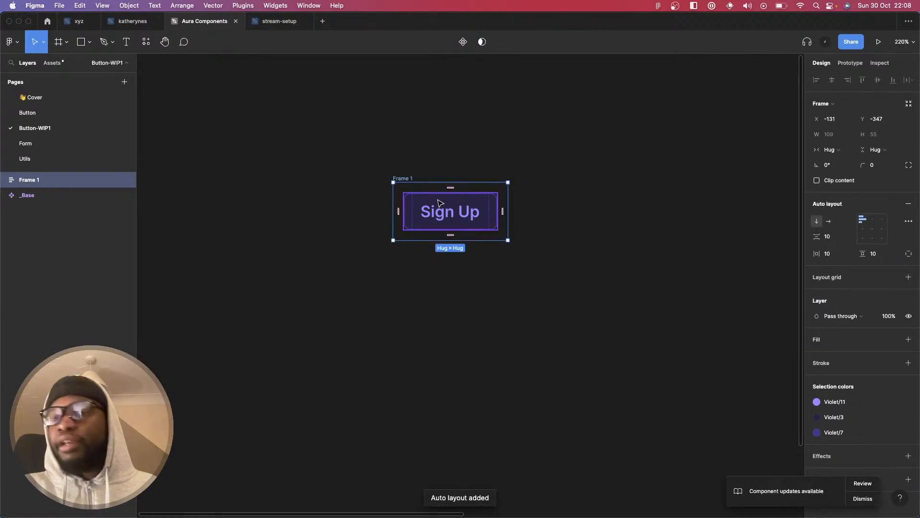
- Set the vertical and horizontal padding of the new auto layout frame to 50
left_click(874, 258)
type("5")
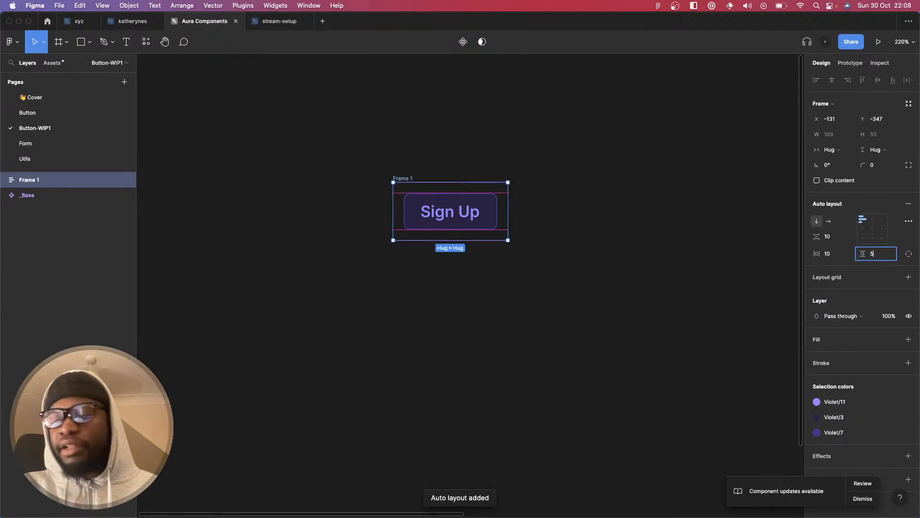
type("0")
left_click(842, 259)
type("50")
key("Return")
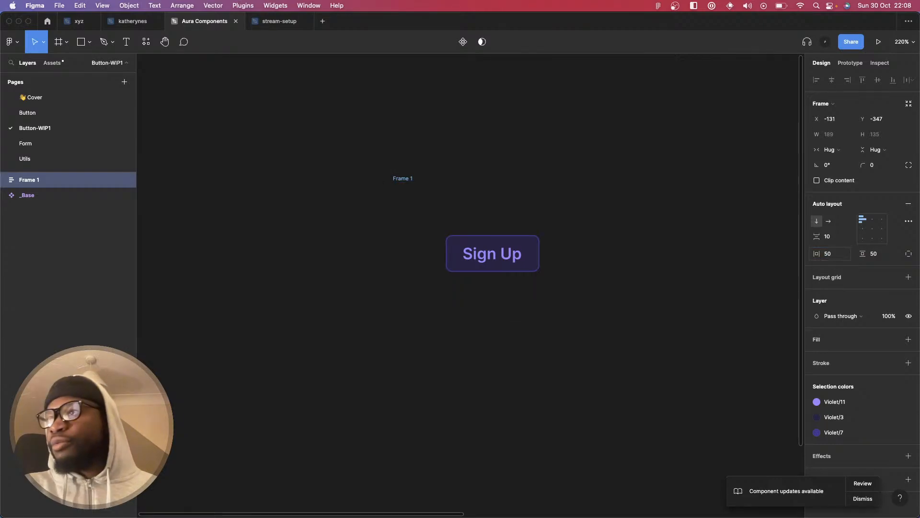
- Preview the violet Sign Up button's frame as a prototype, enlarge the view and return to the Aura Components file
left_click(878, 41)
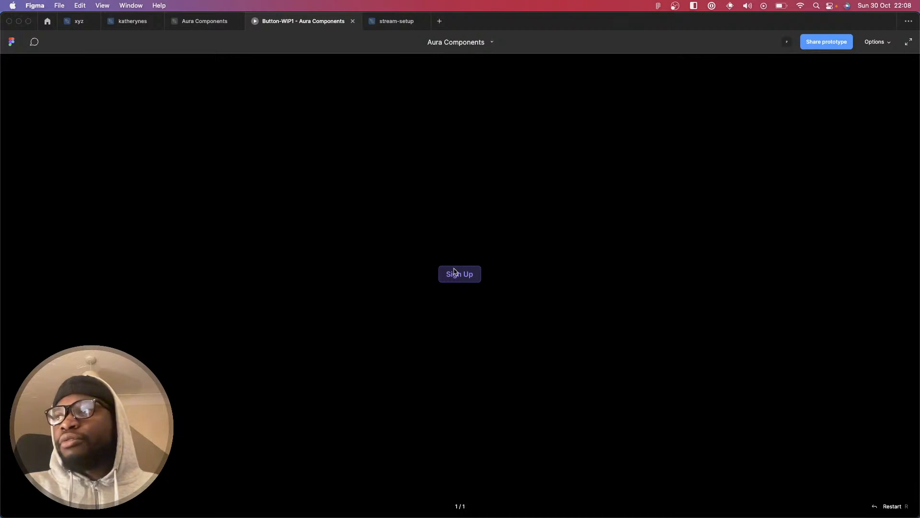
scroll(455, 272, "up", 8)
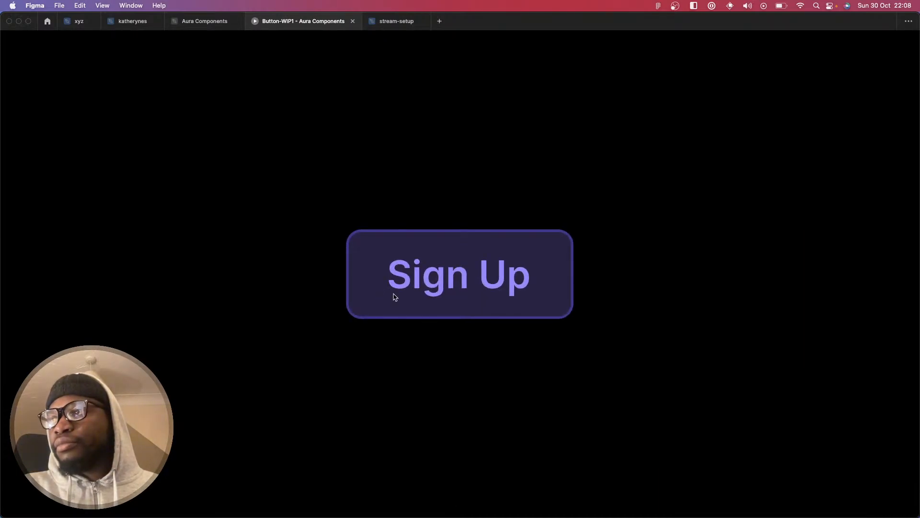
key("ctrl+shift+Tab")
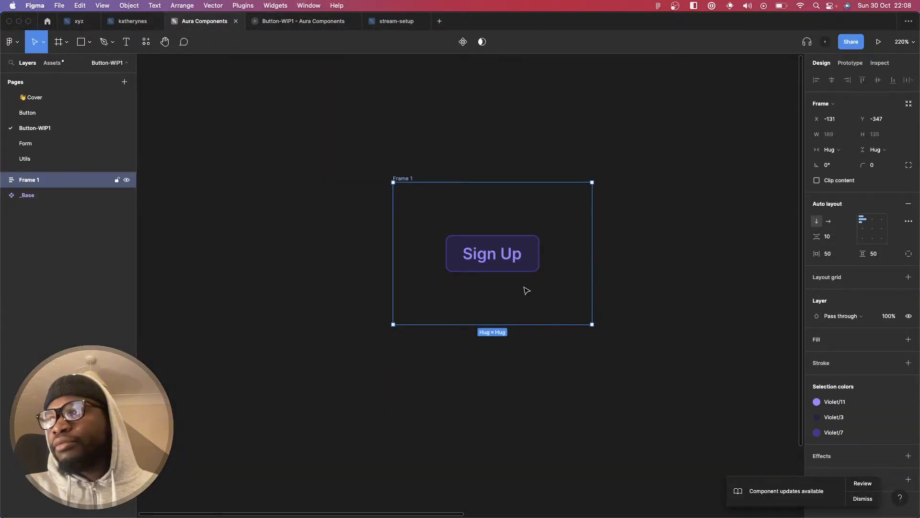
- Wrap the standalone _States button instance beside the _States component set in an auto layout frame
scroll(522, 289, "down", 5)
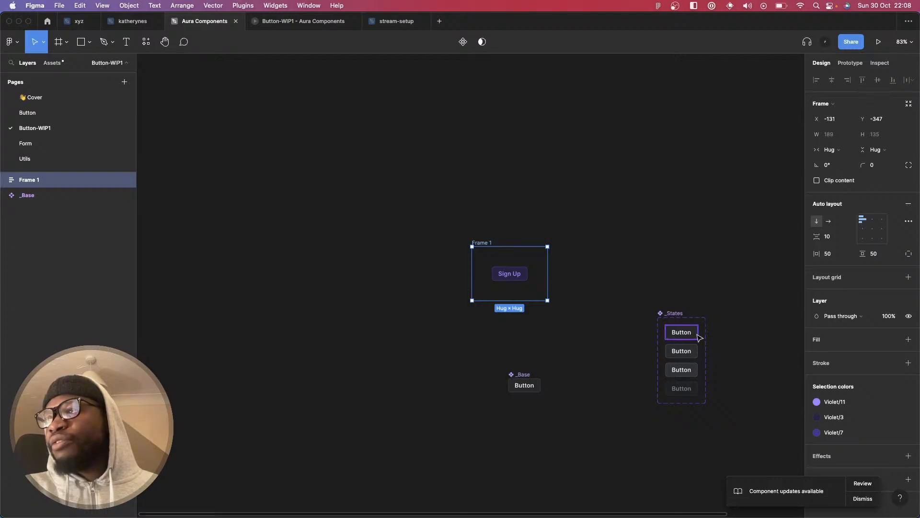
scroll(696, 339, "right", 4)
left_click(734, 264)
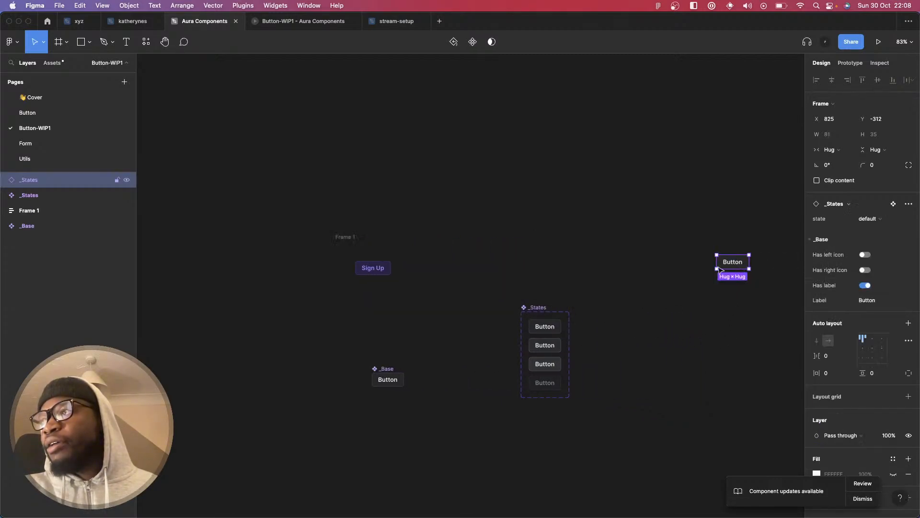
scroll(757, 297, "right", 3)
scroll(720, 288, "up", 5)
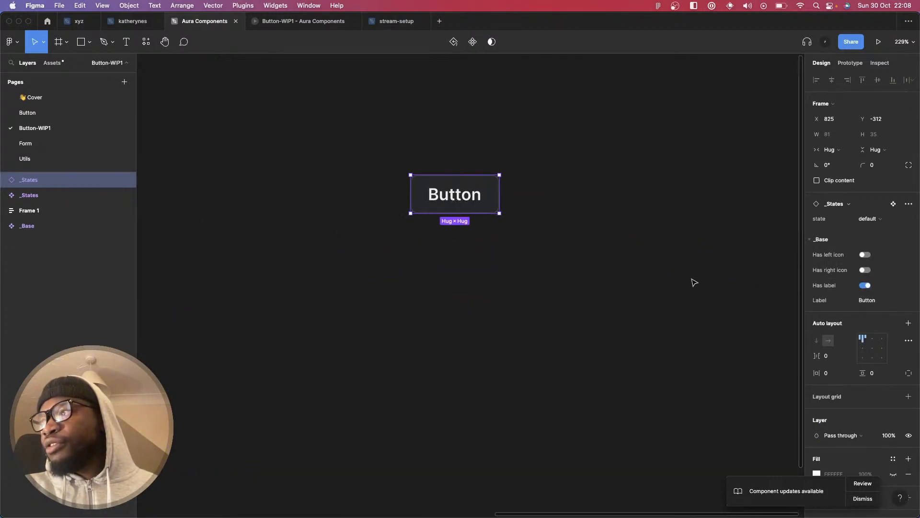
scroll(643, 264, "left", 3)
scroll(593, 243, "left", 1)
scroll(591, 239, "up", 1)
key("shift+a")
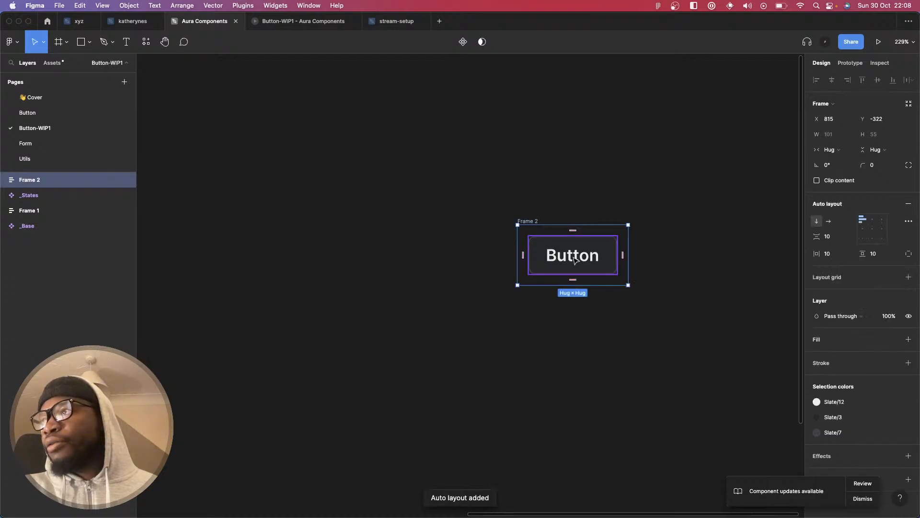
left_click(606, 267)
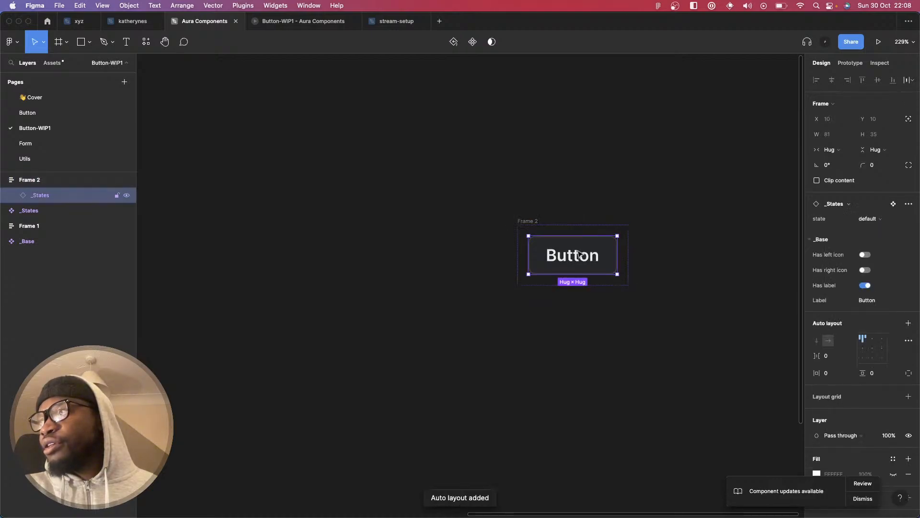
- Set the new frame's vertical padding to 50 and its layer opacity to 50%
left_click(536, 224)
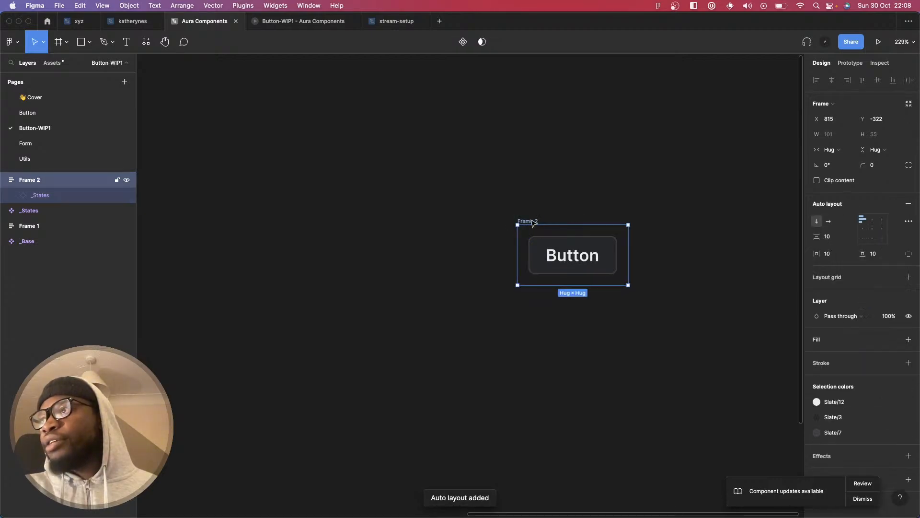
left_click(877, 254)
type("50")
key("Return")
key("5")
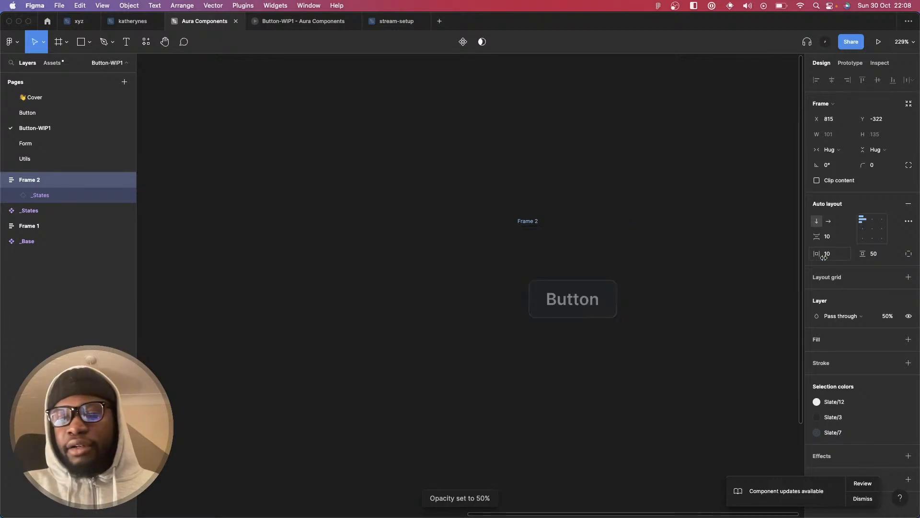
- Replace the Slate/12 color of the nested _States instance with the Violet/11 style
key("Return")
scroll(821, 417, "down", 2)
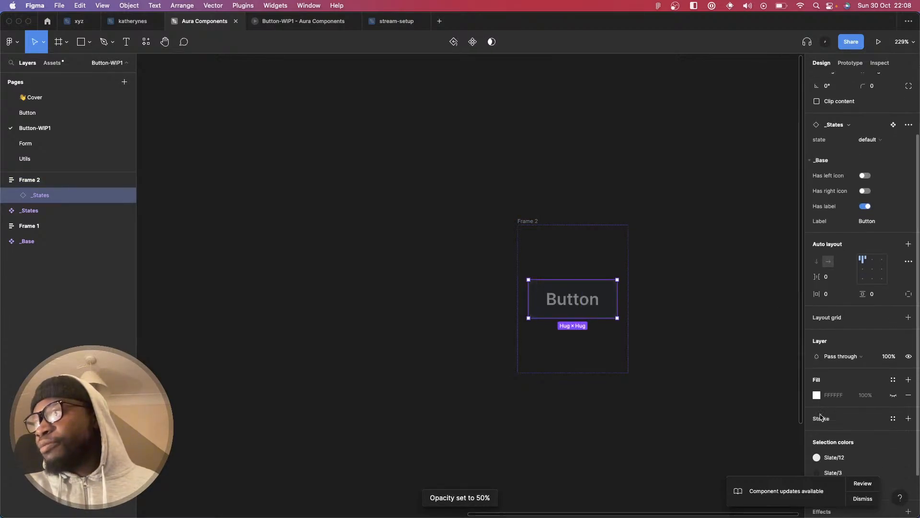
scroll(821, 418, "down", 2)
left_click(816, 404)
type("viole")
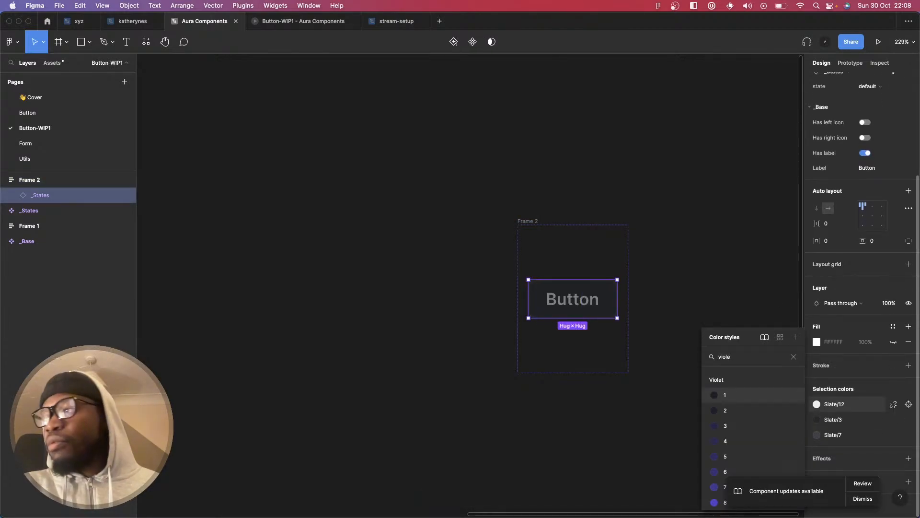
type("t")
scroll(755, 448, "down", 3)
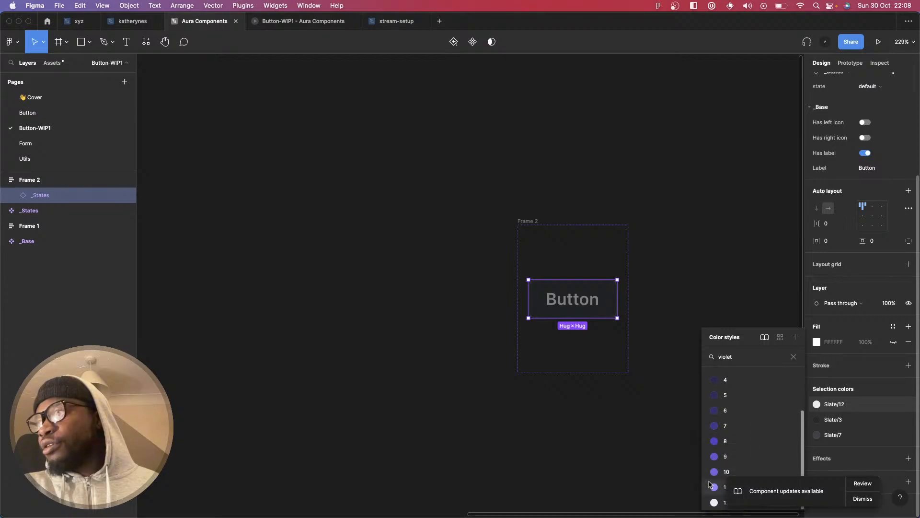
left_click(714, 487)
- Replace the instance's Slate/3 color with Violet/3 and its Slate/7 color with Violet/7, and deselect the button
left_click(836, 405)
type("v")
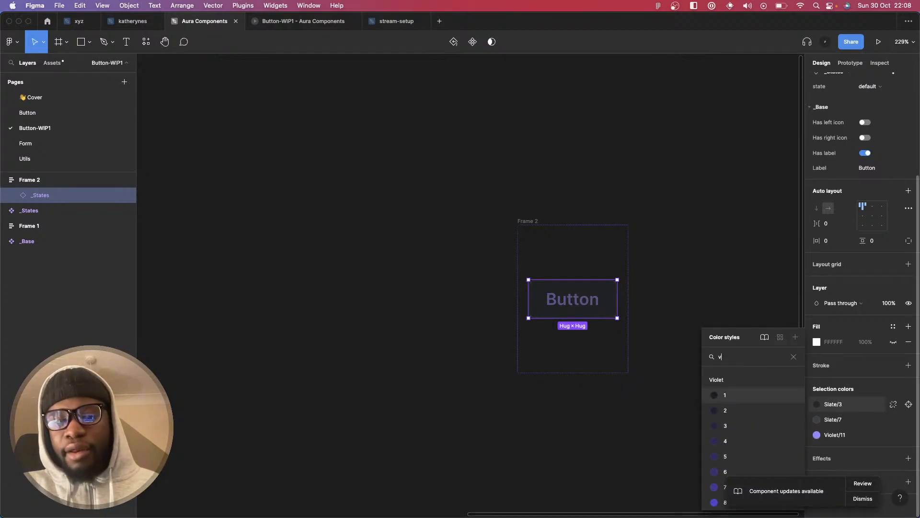
left_click(765, 426)
left_click(844, 408)
type("v")
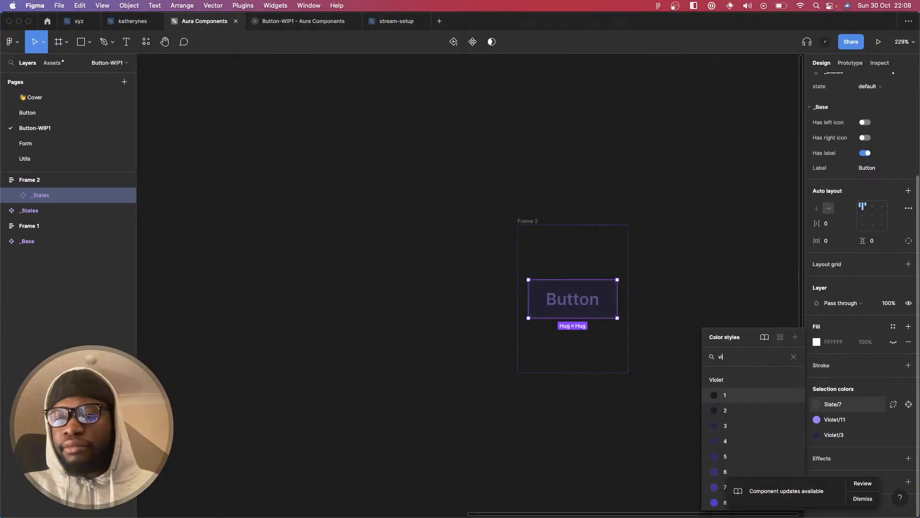
scroll(789, 452, "down", 2)
left_click(794, 456)
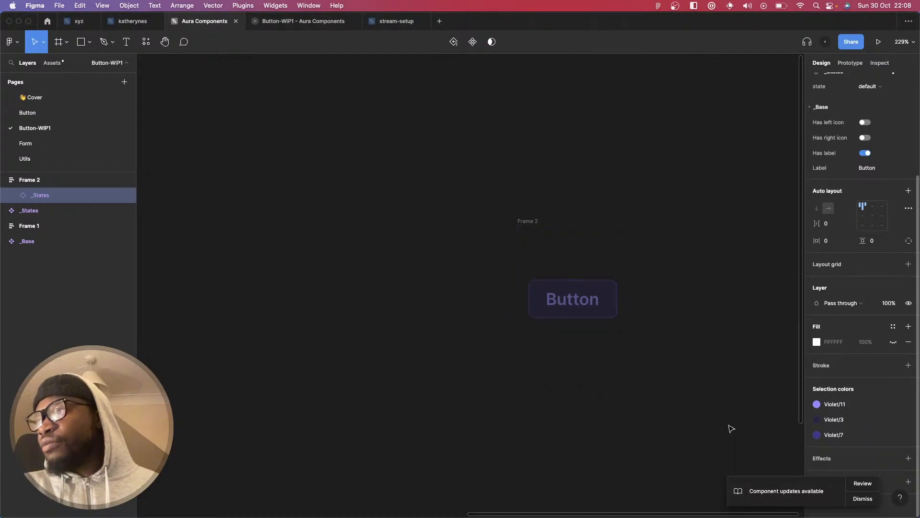
left_click(680, 421)
- Set the layer opacity of Frame 2 to 100%
left_click(595, 295)
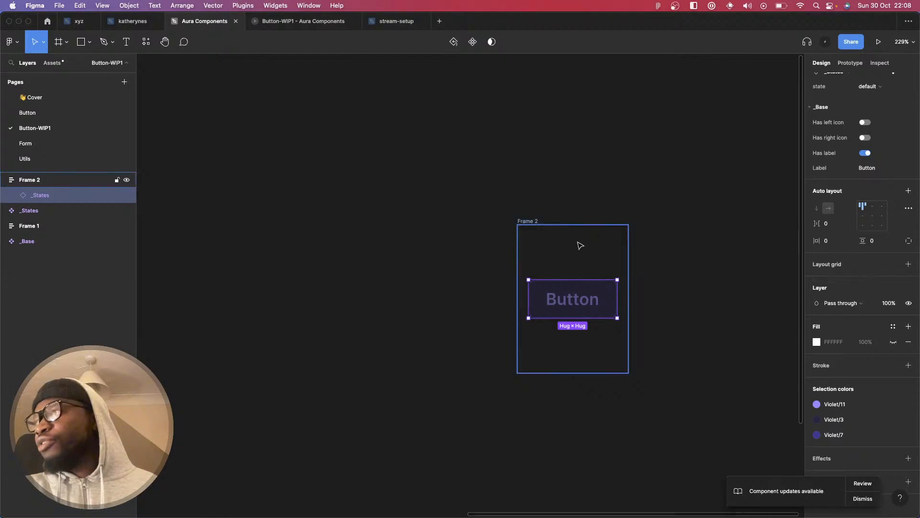
scroll(882, 125, "up", 2)
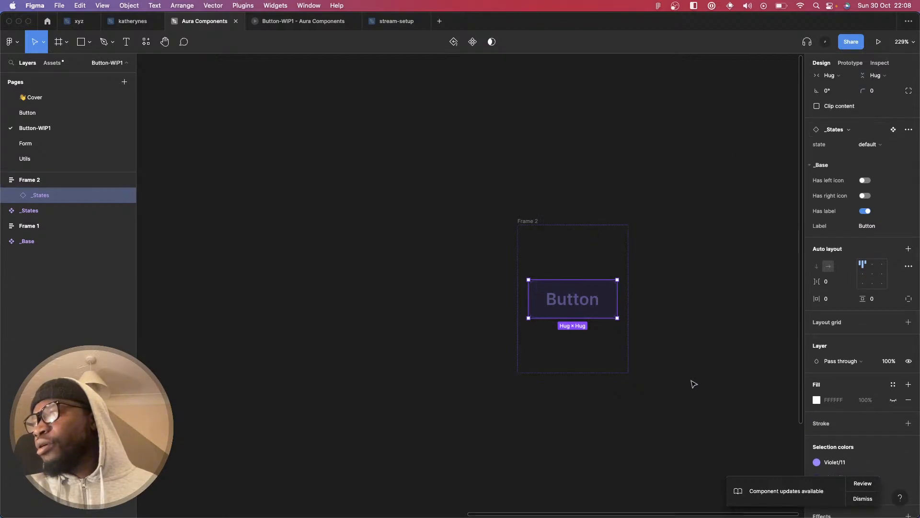
scroll(692, 382, "down", 2)
scroll(893, 400, "down", 2)
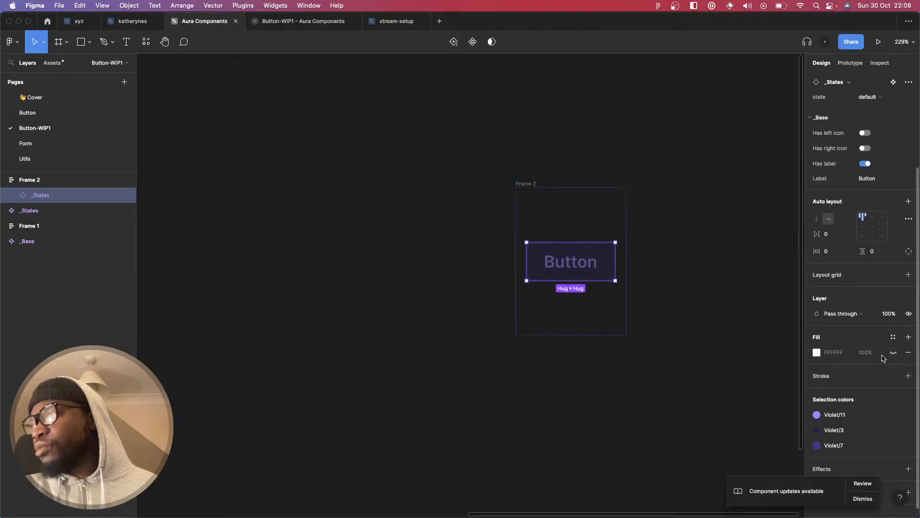
left_click(643, 249)
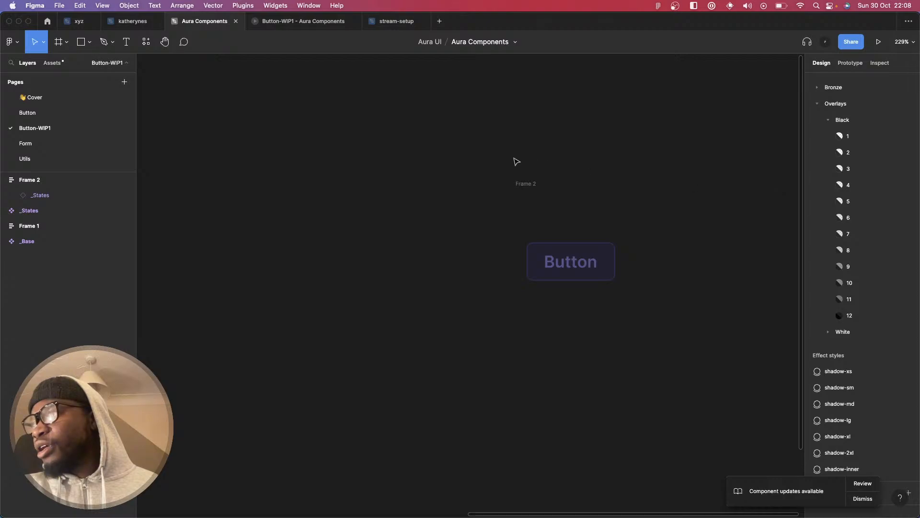
left_click(518, 181)
left_click(891, 318)
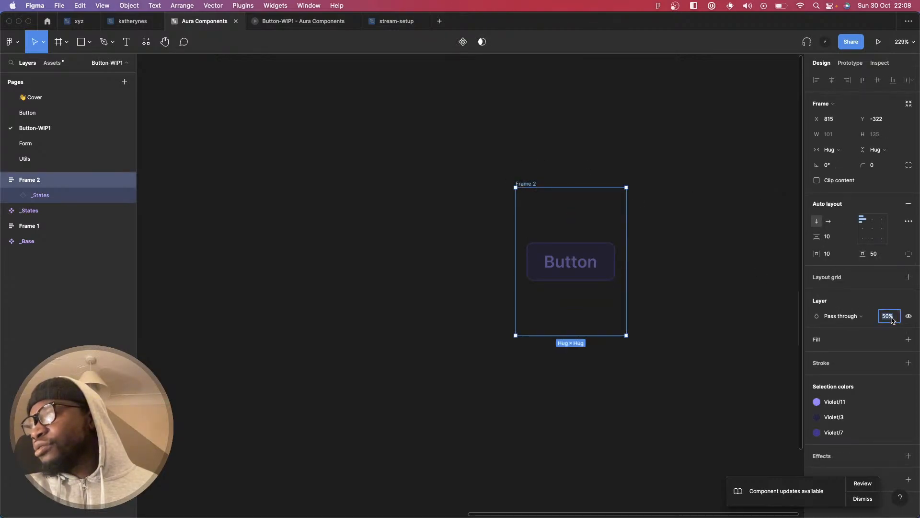
type("100")
key("Return")
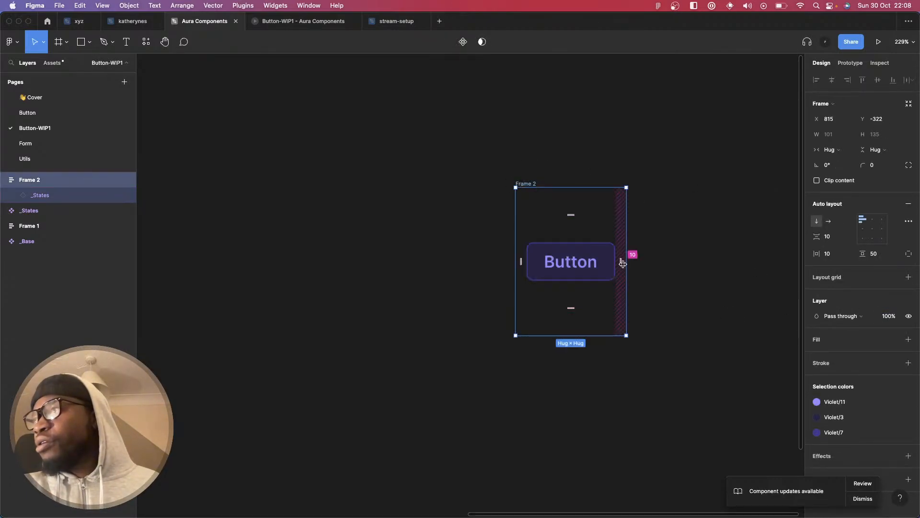
- Set the horizontal padding of Frame 2 to 50
left_click(614, 252)
key("shift+Return")
left_click(830, 253)
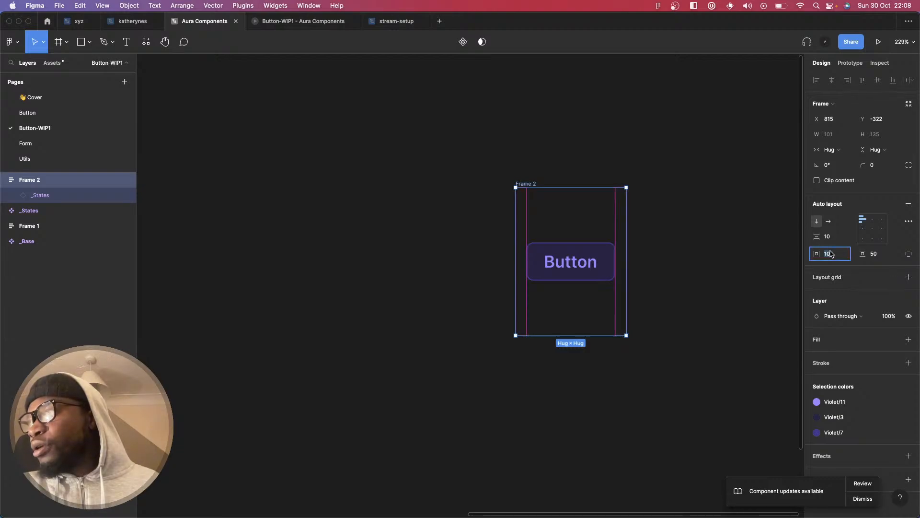
type("50")
key("Return")
- Preview Frame 2 with its violet button as a prototype and return to the Aura Components file
scroll(613, 245, "right", 4)
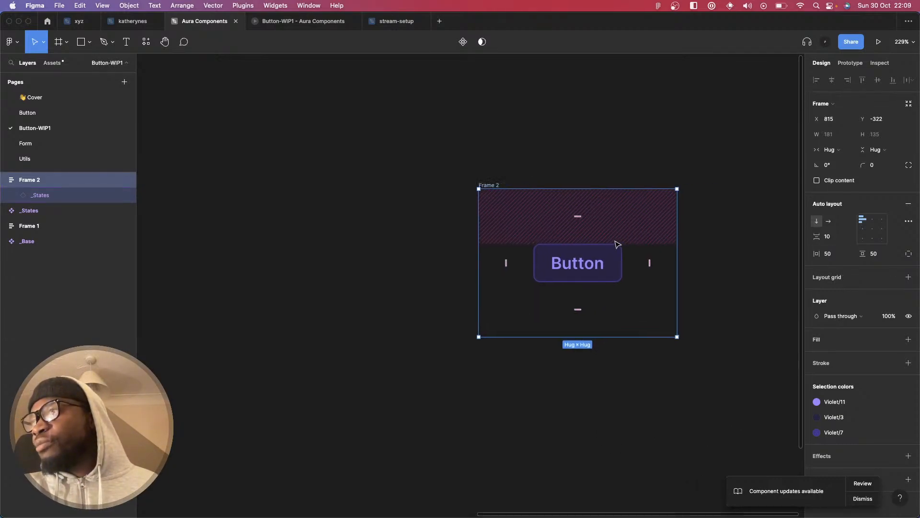
left_click(879, 42)
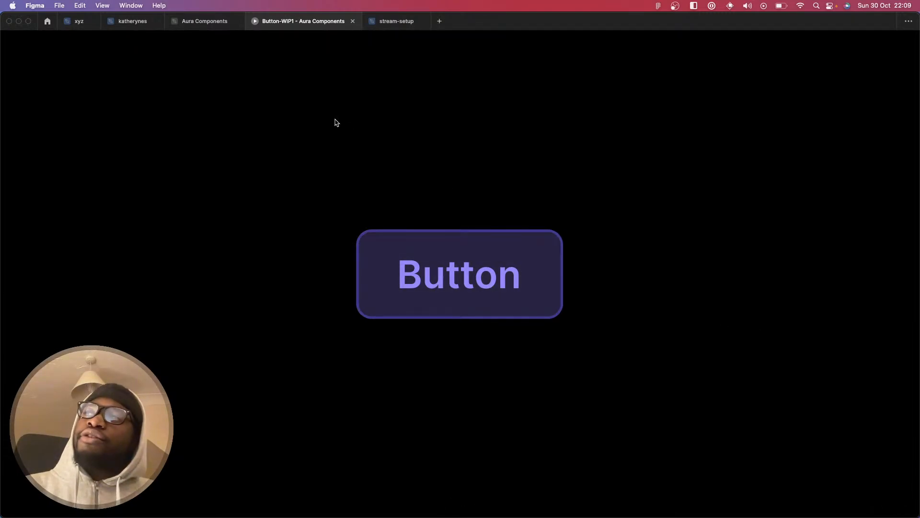
left_click(195, 20)
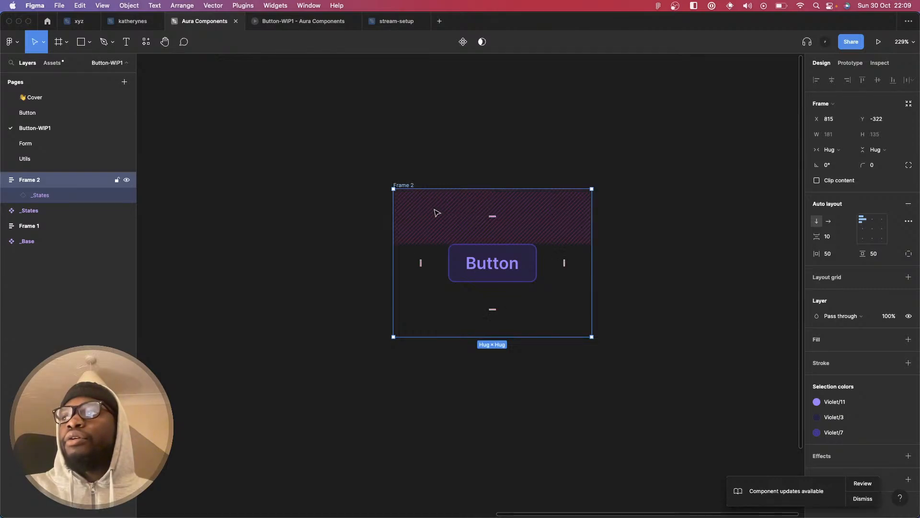
- Delete Frame 2 together with its violet _States button instance
scroll(436, 209, "down", 5)
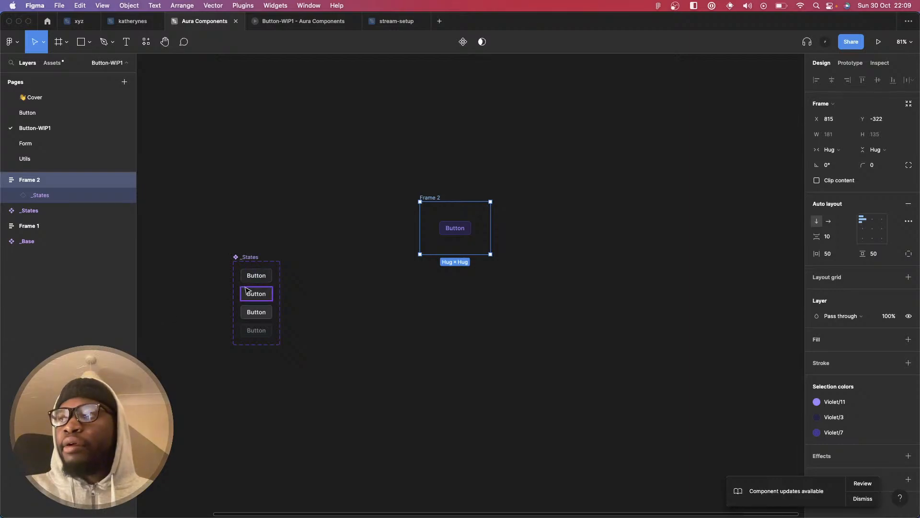
scroll(246, 289, "up", 5, "ctrl")
scroll(576, 331, "down", 5, "ctrl")
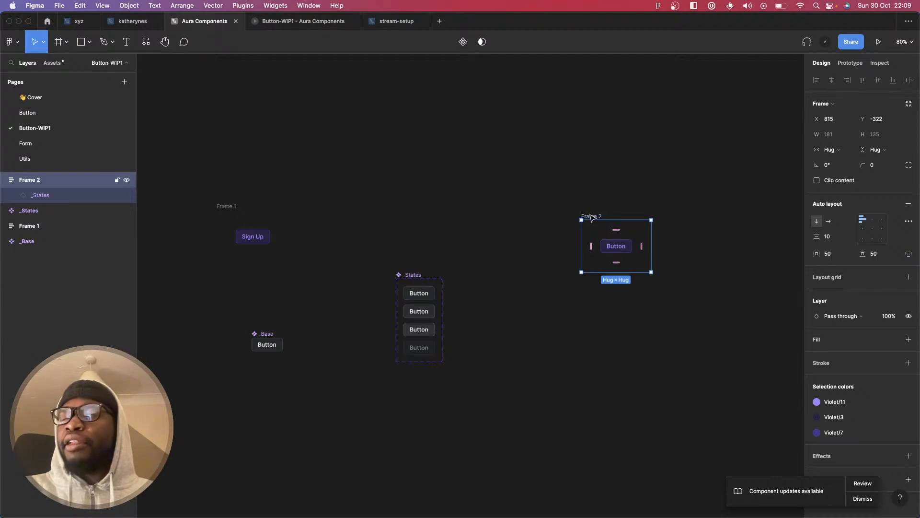
key("Delete")
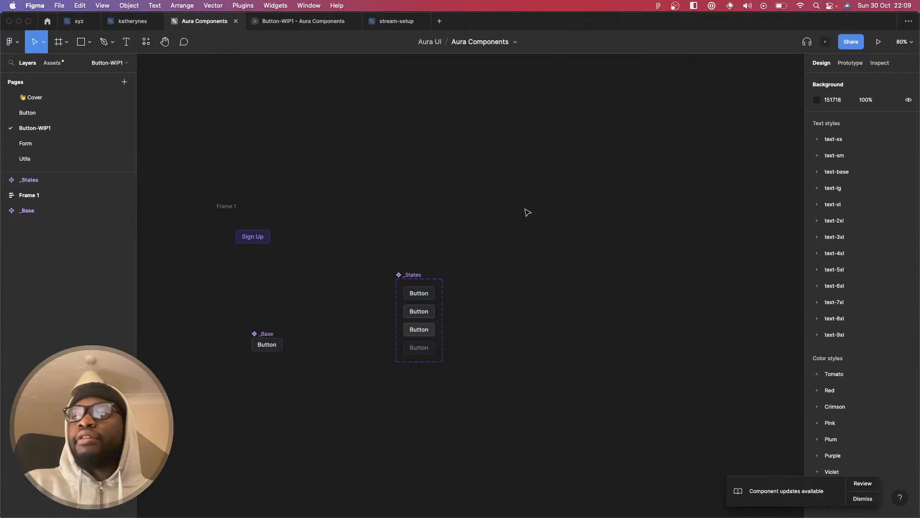
scroll(323, 191, "down", 2)
scroll(326, 191, "down", 1)
scroll(326, 192, "up", 1)
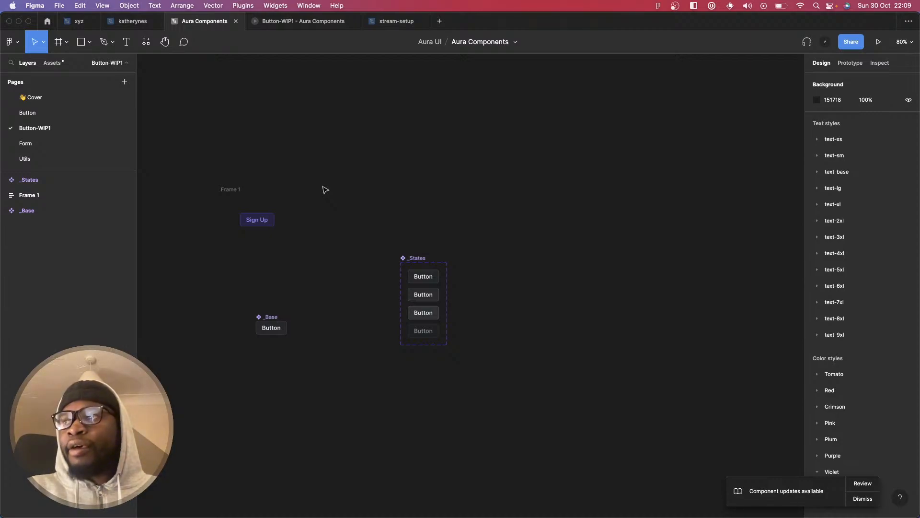
scroll(325, 190, "down", 5)
scroll(325, 190, "up", 2)
scroll(325, 190, "down", 2)
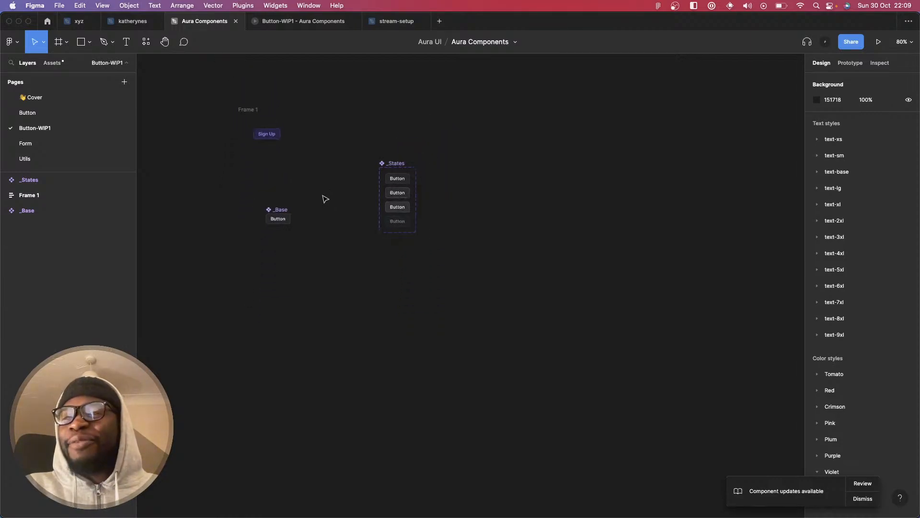
- Clear the name of Frame 1 around the Sign Up button so its label is blank, and deselect it
left_click(243, 109)
left_click(243, 110)
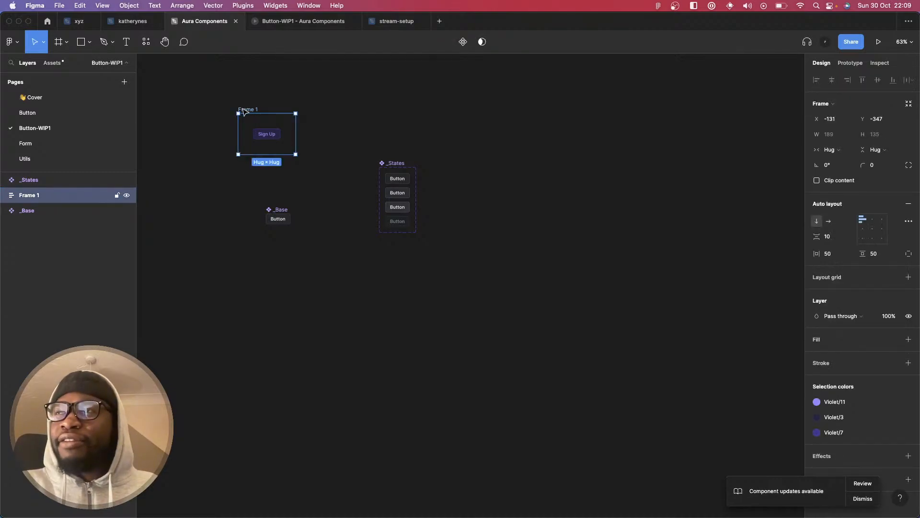
left_click(327, 107)
double_click(252, 107)
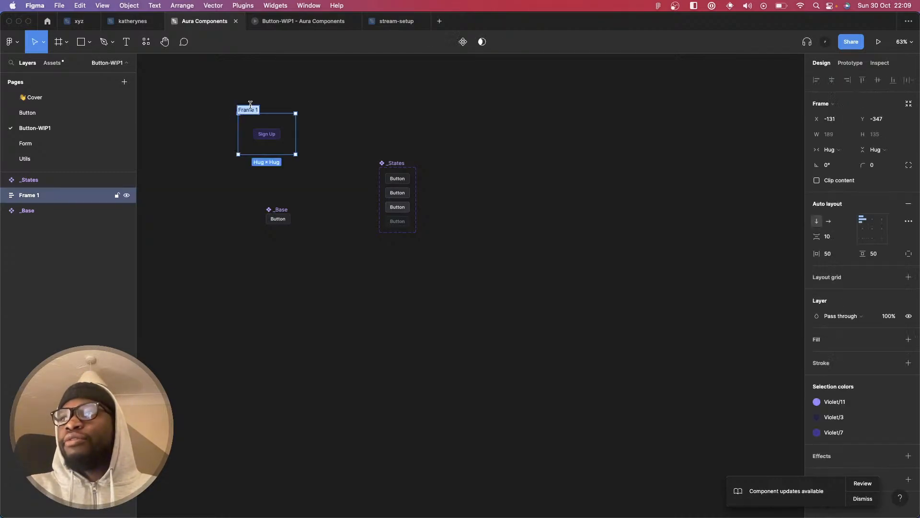
key("BackSpace")
left_click(293, 88)
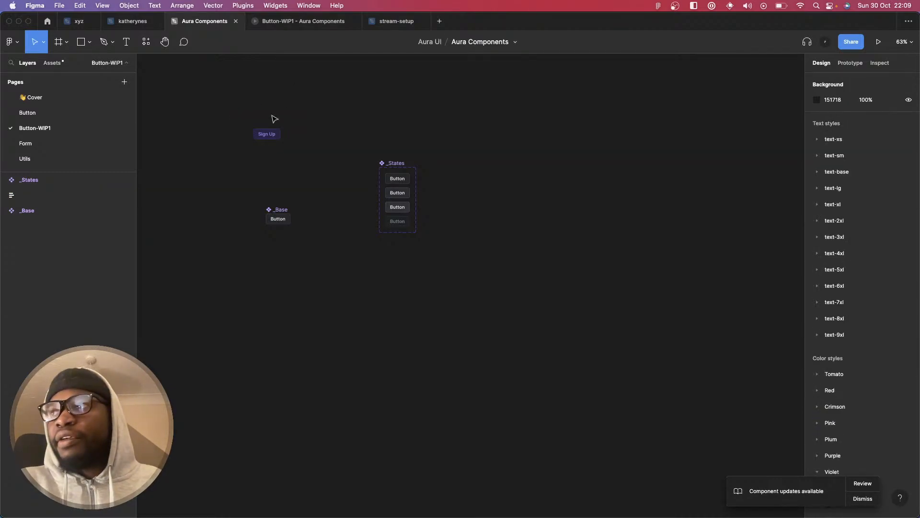
left_click(269, 121)
left_click(303, 110)
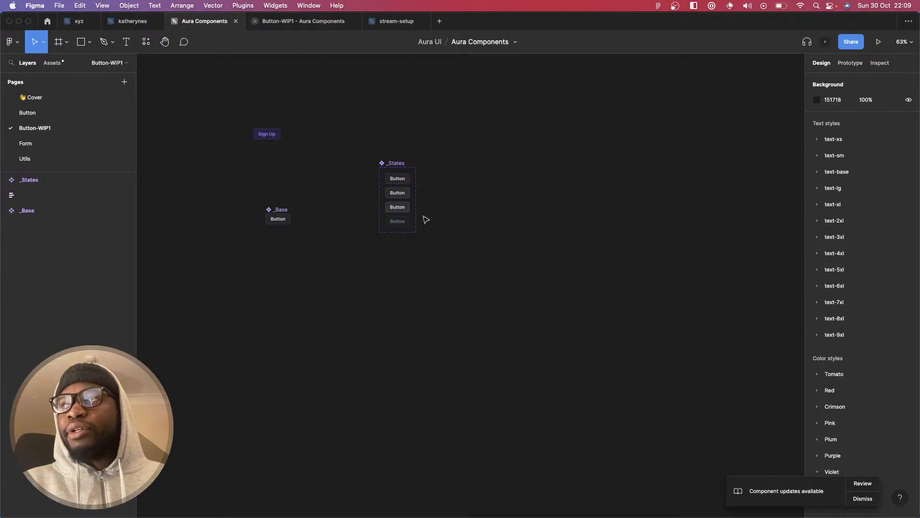
scroll(429, 224, "down", 1)
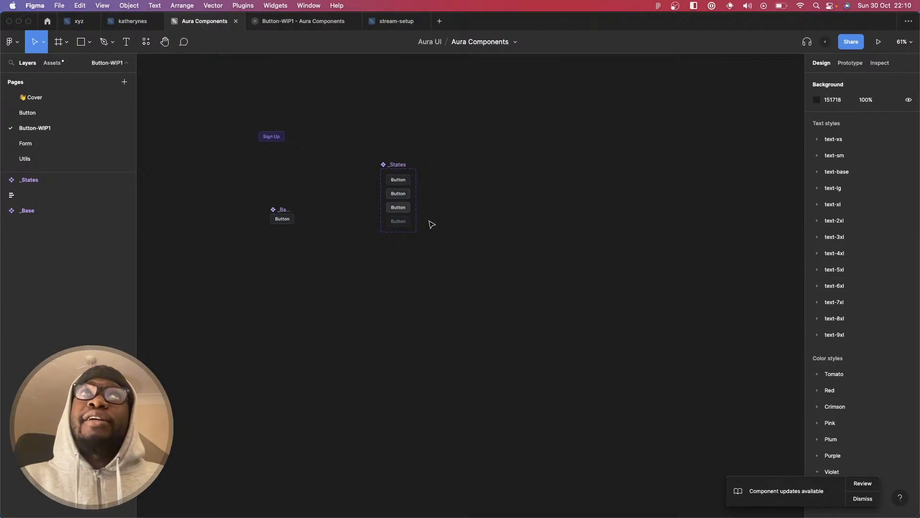
scroll(432, 224, "down", 5)
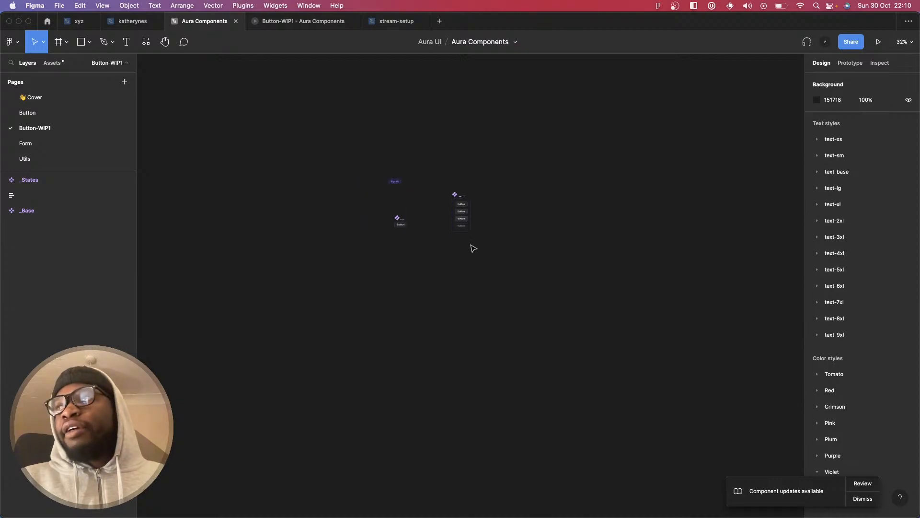
scroll(496, 210, "up", 5)
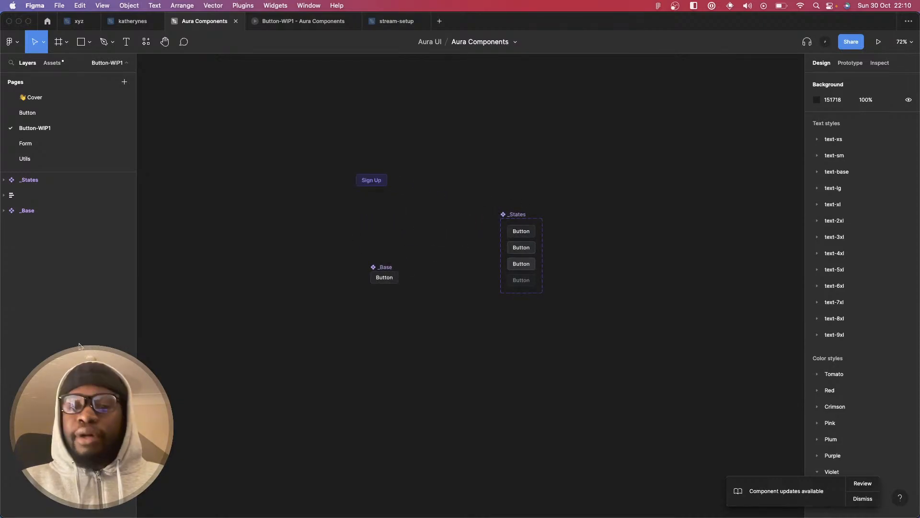
- Switch to the Arc browser and open the Radix UI Colors page at its color scales
key("super+Tab")
mouse_move(7, 335)
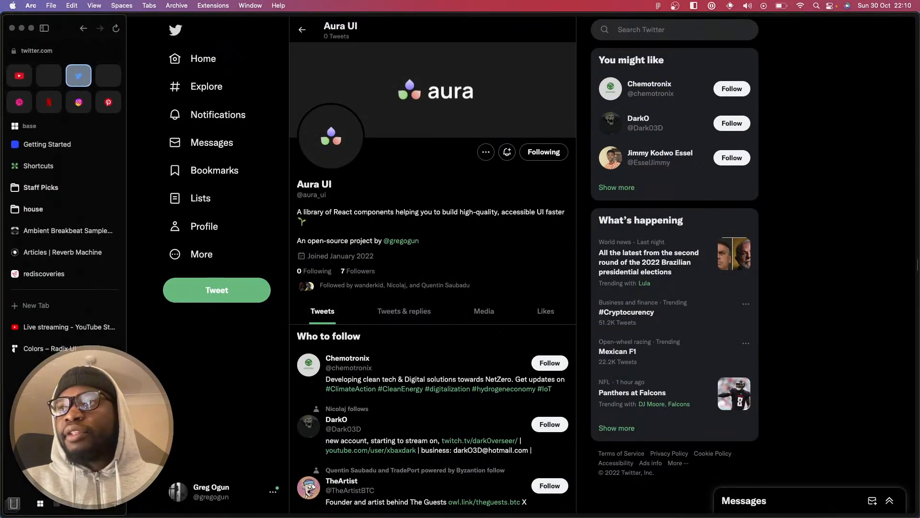
left_click(61, 347)
scroll(481, 315, "down", 5)
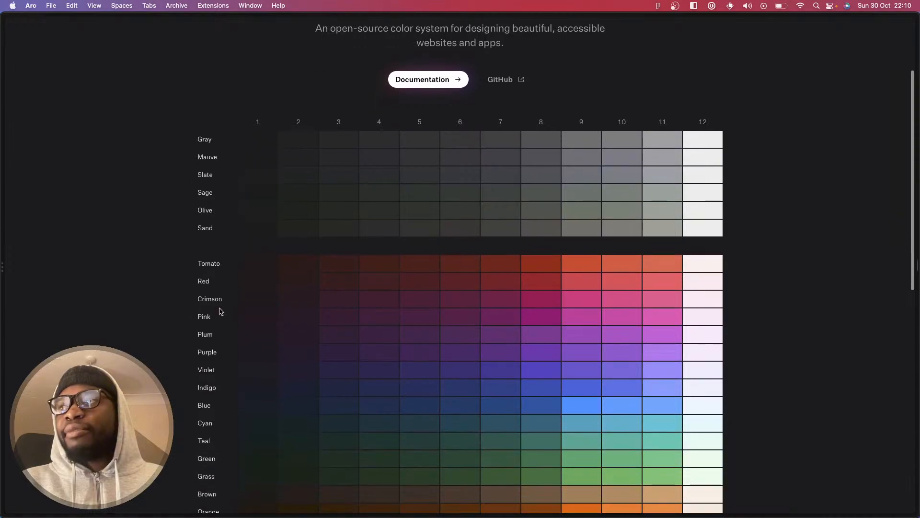
- Examine the Radix color scales from Gray to Bronze across steps 1 to 12
scroll(670, 300, "up", 3)
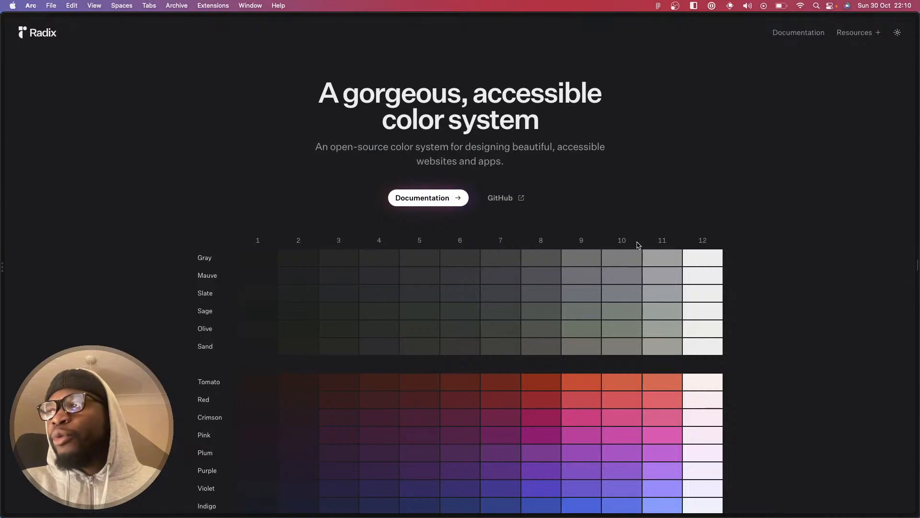
scroll(637, 245, "down", 5)
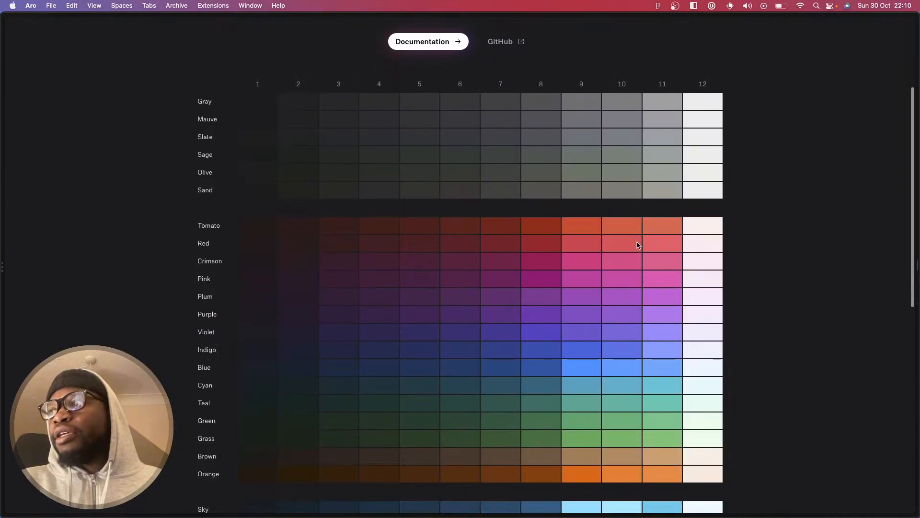
scroll(637, 245, "down", 15)
scroll(638, 245, "up", 4)
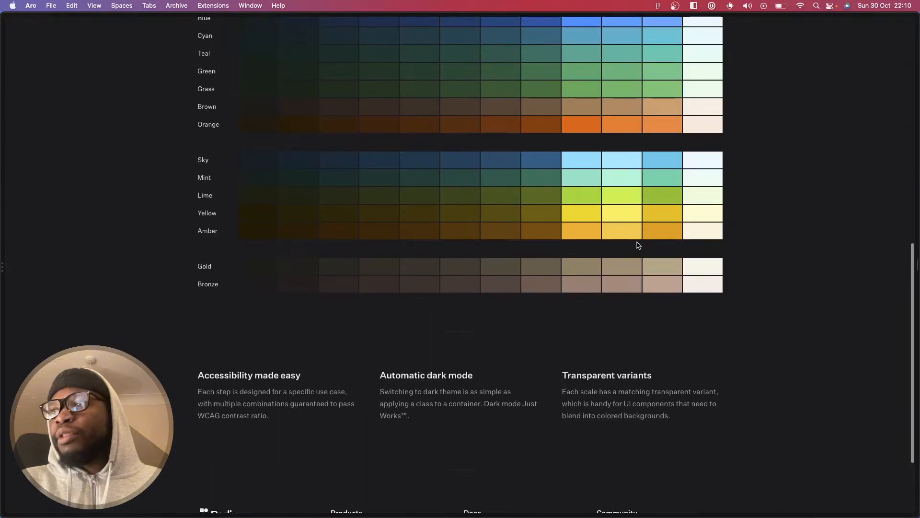
scroll(638, 245, "up", 7)
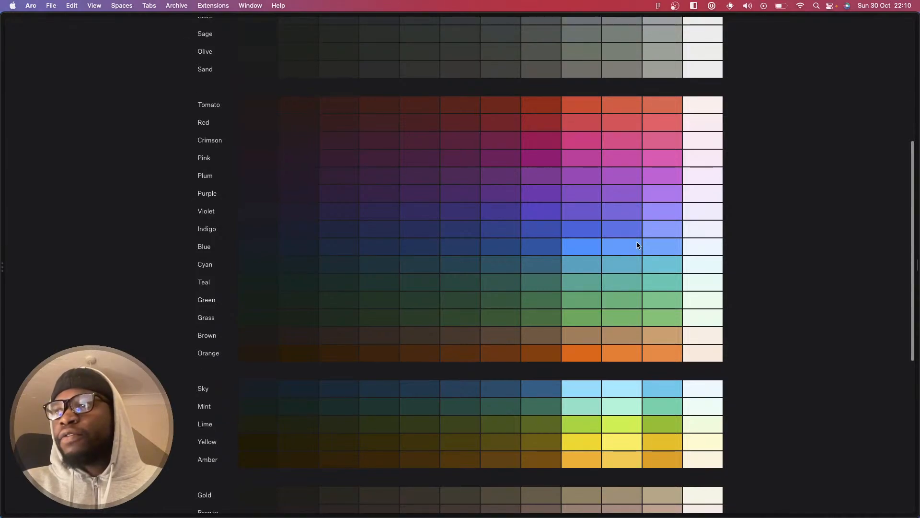
scroll(638, 244, "up", 8)
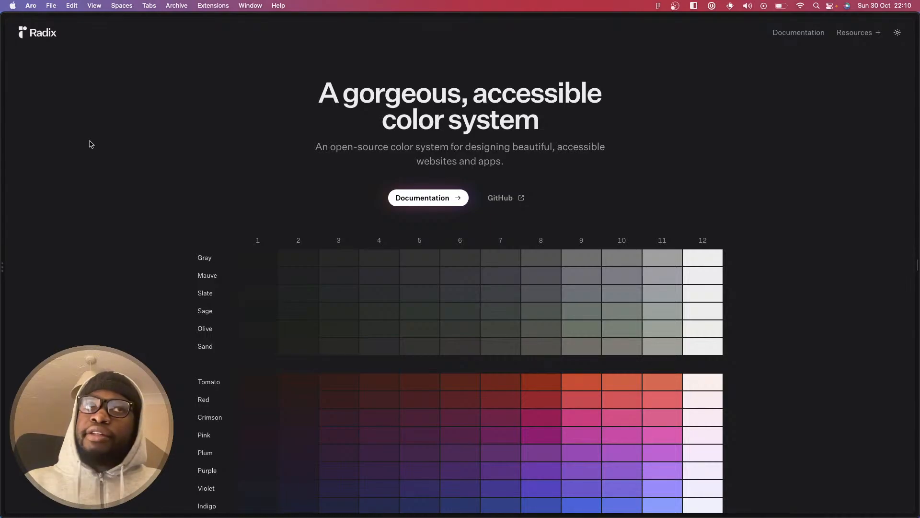
scroll(427, 380, "down", 9)
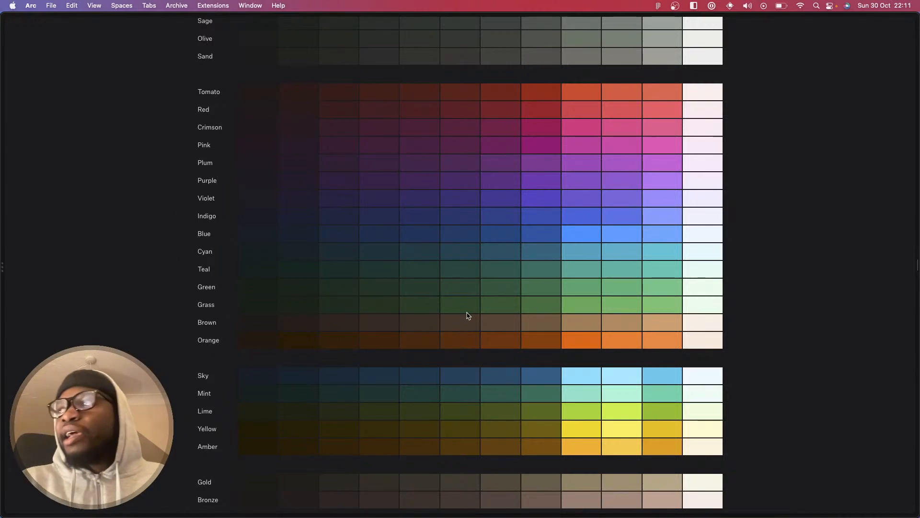
scroll(469, 315, "up", 6)
scroll(468, 316, "down", 12)
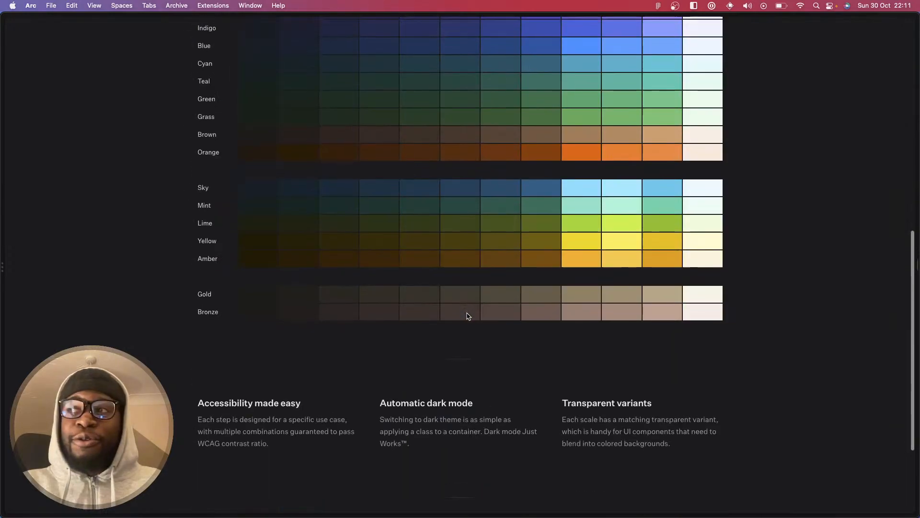
scroll(469, 316, "up", 6)
scroll(469, 316, "up", 5)
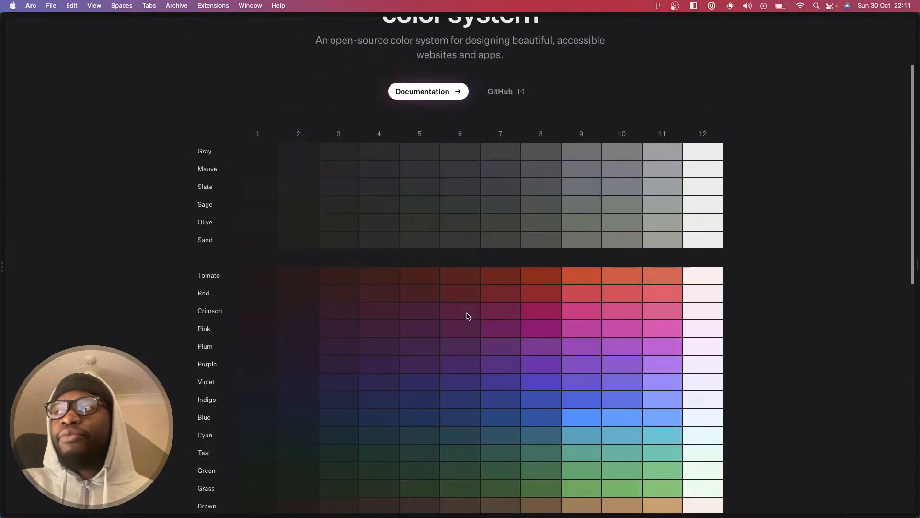
scroll(469, 316, "down", 3)
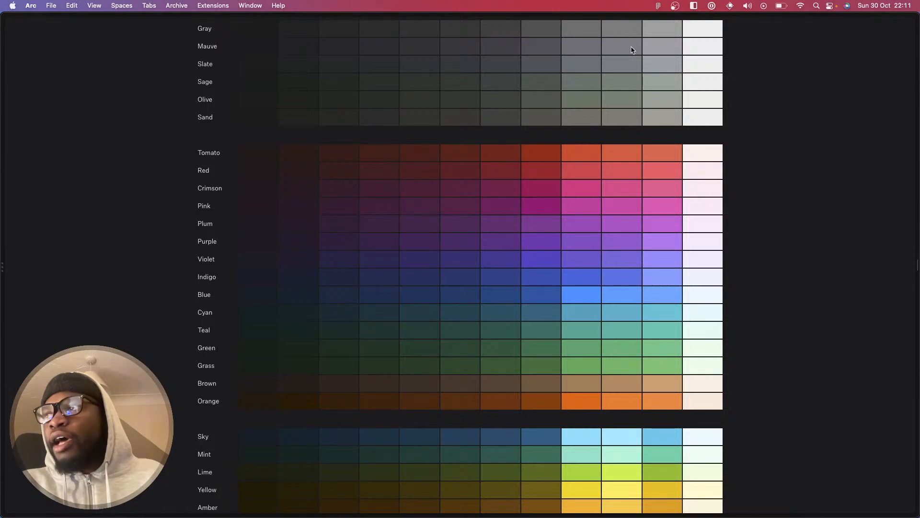
scroll(449, 241, "up", 5)
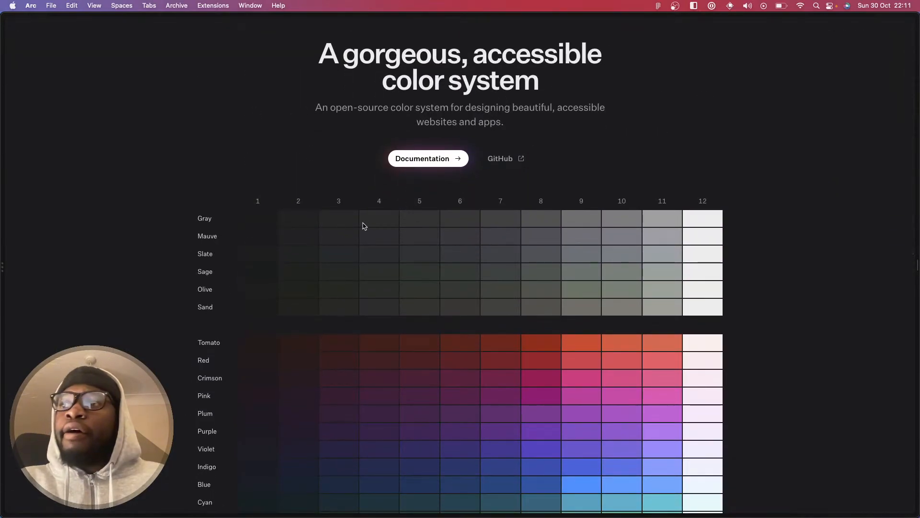
scroll(474, 288, "down", 2)
mouse_move(2, 239)
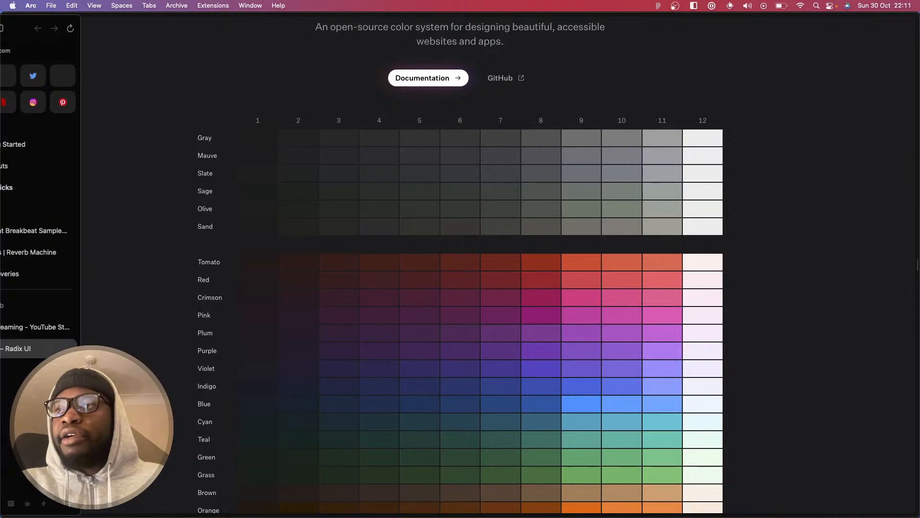
- Switch back to Figma and inspect the component properties of the violet Sign Up _Base instance, leaving it deselected
key("super+Tab")
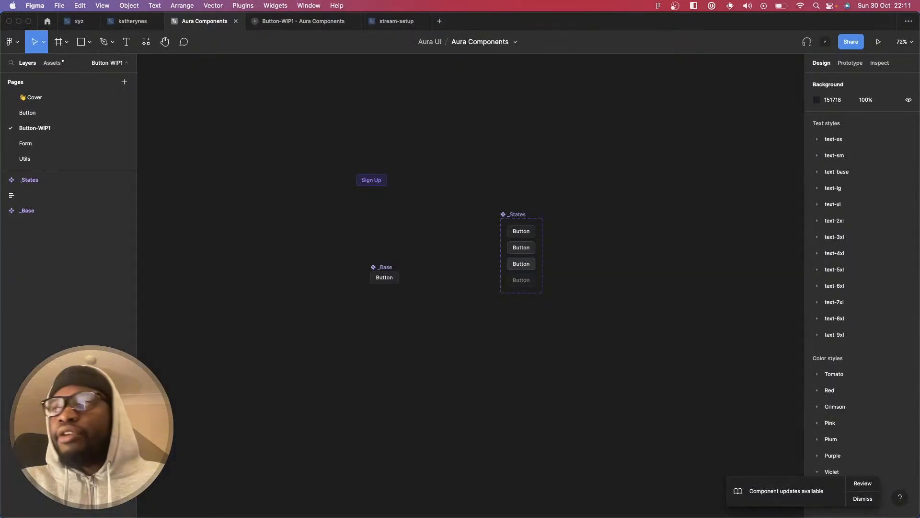
left_click(381, 181)
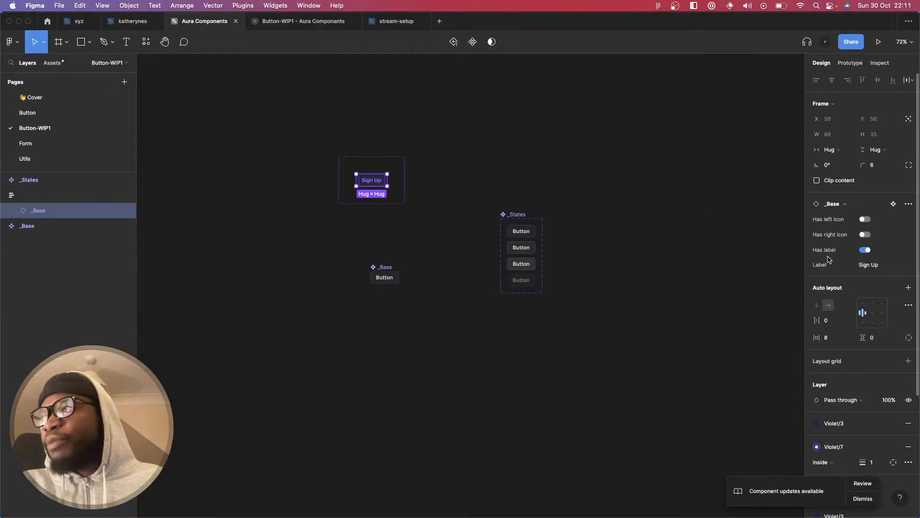
left_click(475, 208)
scroll(364, 161, "up", 5)
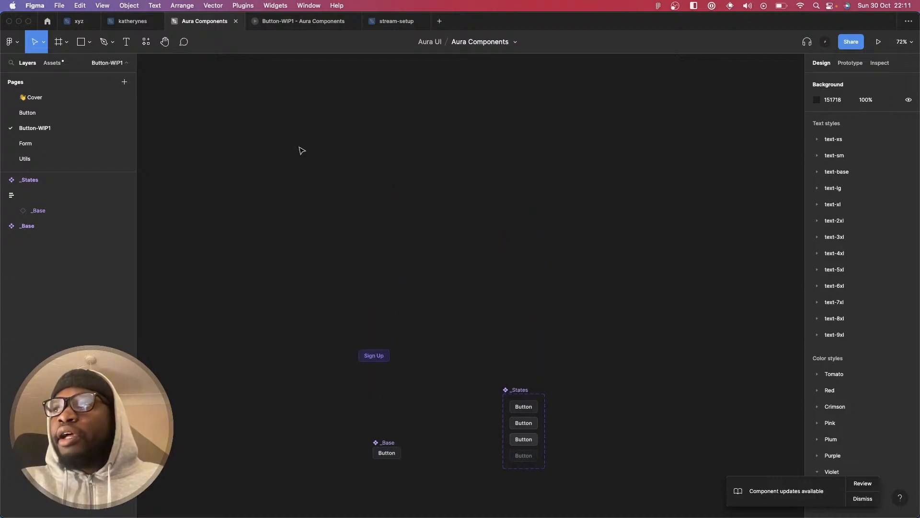
- Open the Button page and select the violet Sign Up _test instance to show its variants and properties
left_click(86, 112)
key("shift+2")
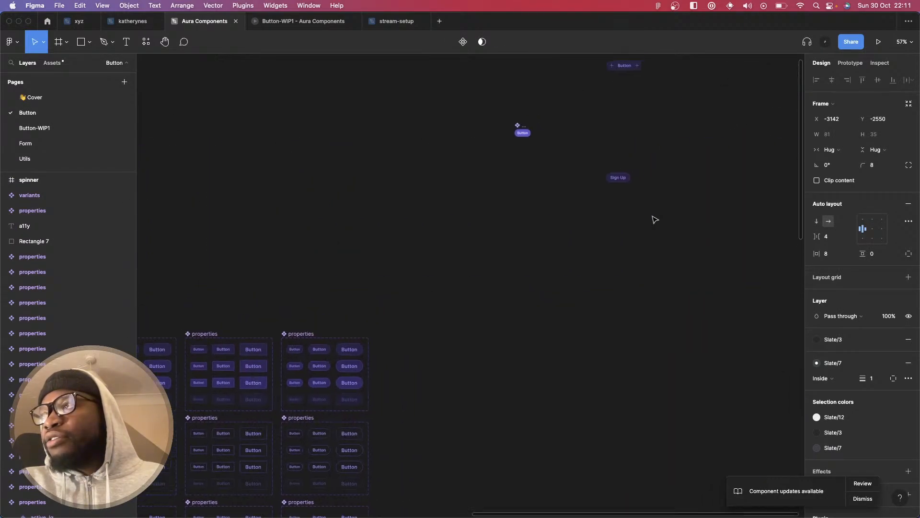
scroll(609, 214, "up", 3)
left_click(604, 212)
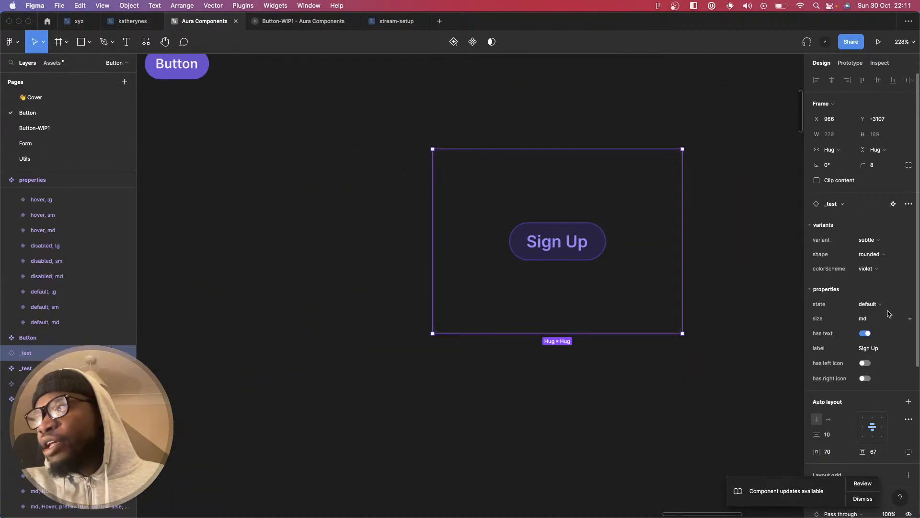
scroll(623, 289, "right", 3)
scroll(520, 270, "left", 2)
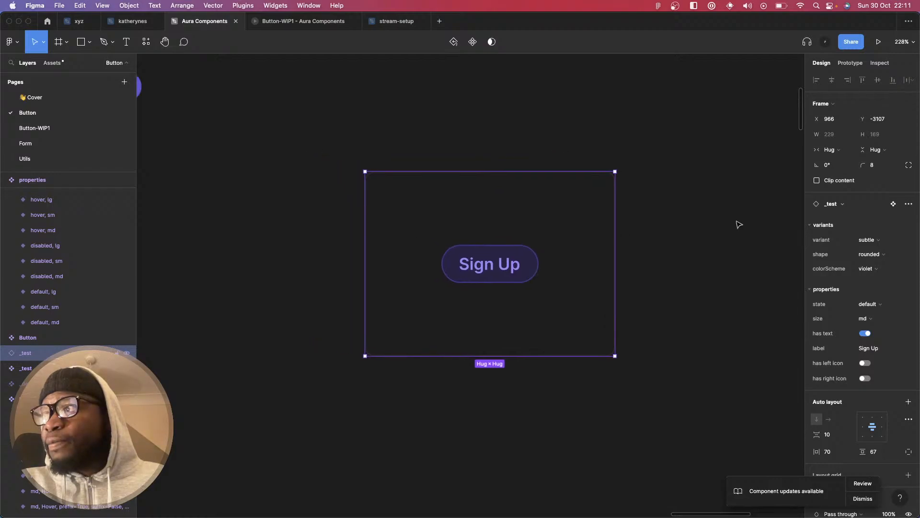
- Set the colorScheme of the Sign Up _test instance to gray, check its shape options and deselect it
left_click(886, 272)
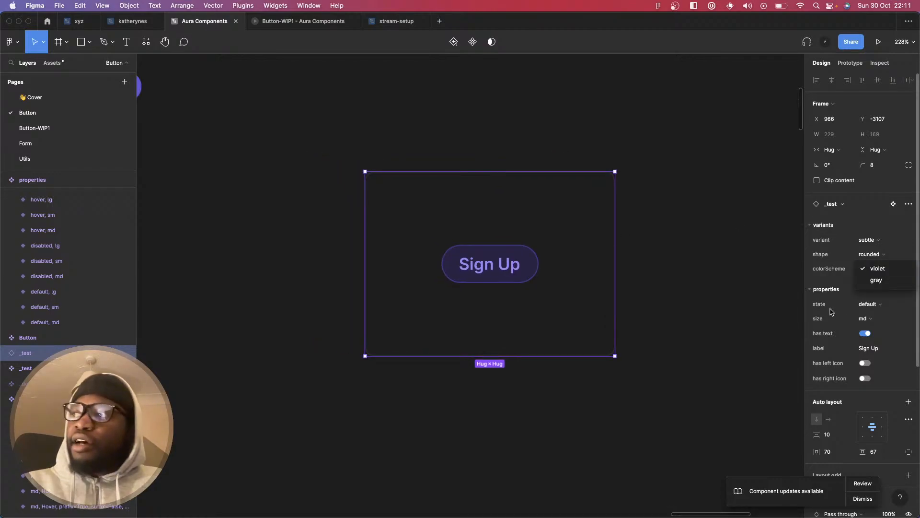
left_click(874, 280)
left_click(900, 270)
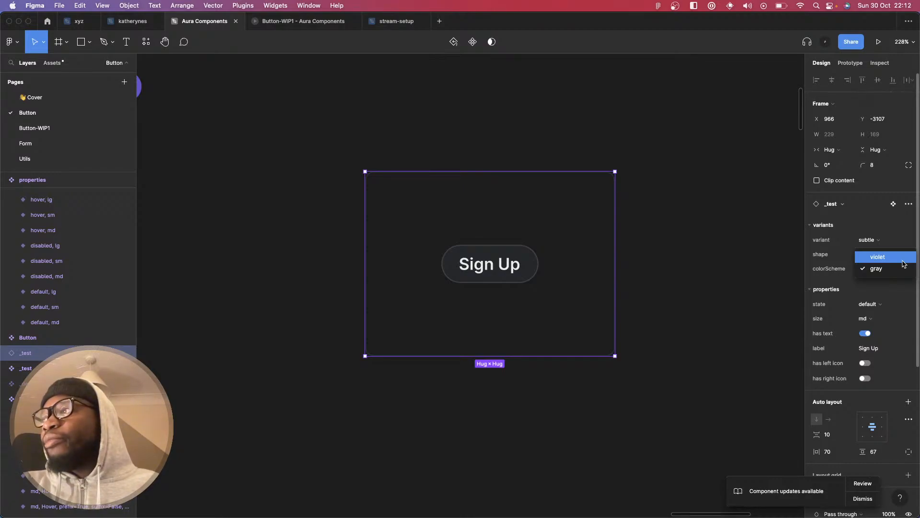
left_click(870, 225)
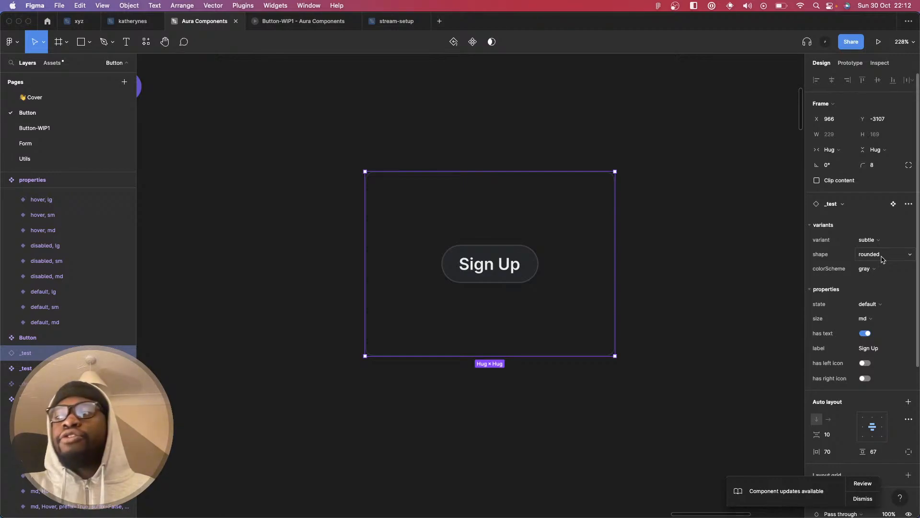
left_click(883, 259)
left_click(883, 259)
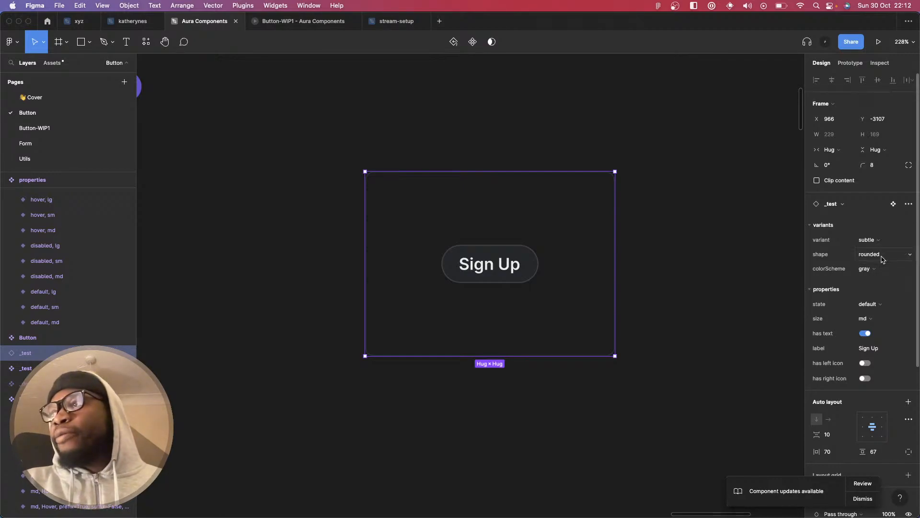
left_click(761, 235)
- Examine the variants set and the gray and violet properties component sets on the Button page
scroll(761, 235, "down", 5)
scroll(760, 235, "down", 5)
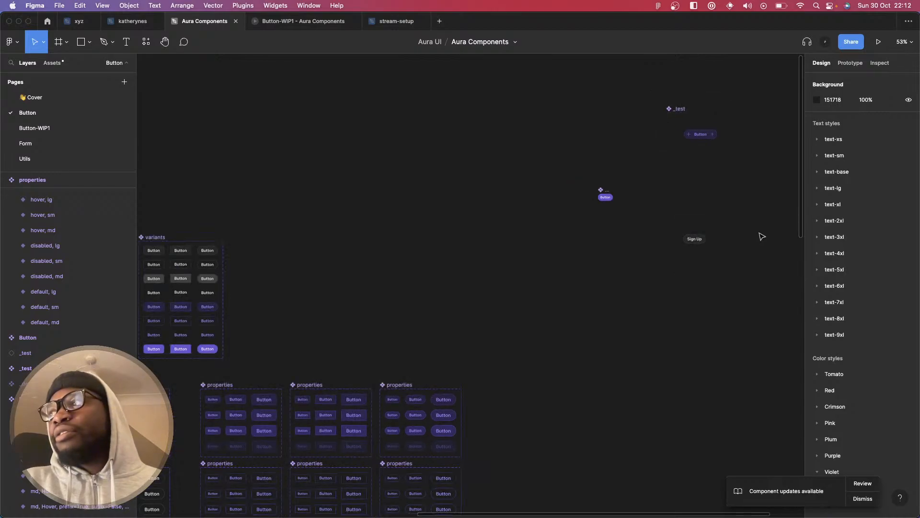
scroll(761, 236, "up", 5)
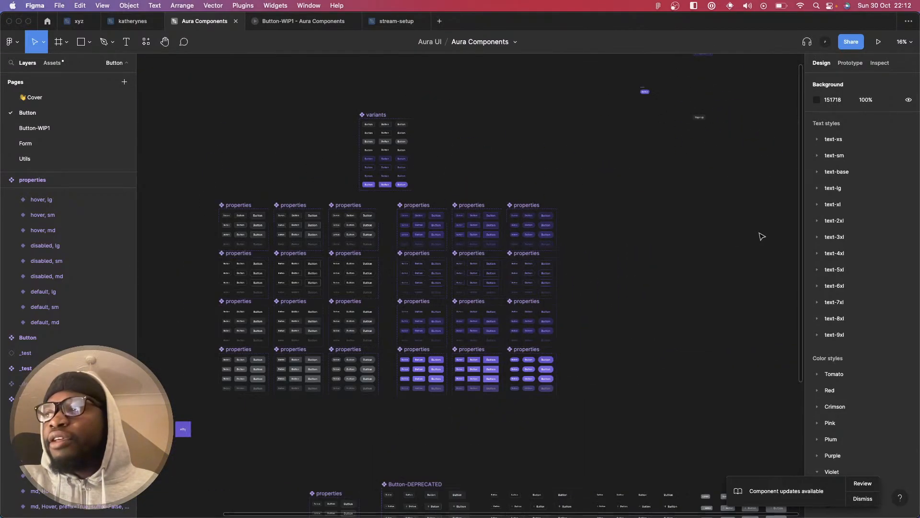
scroll(744, 238, "left", 2)
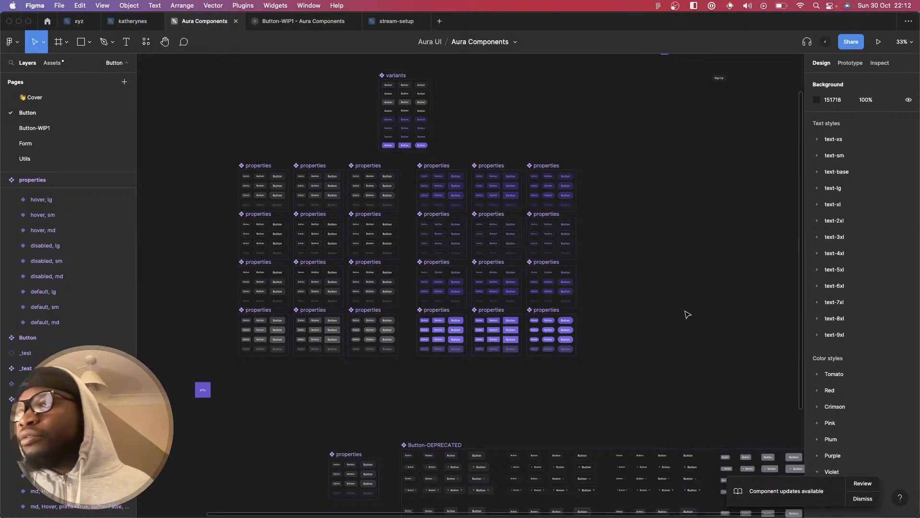
scroll(542, 298, "up", 3)
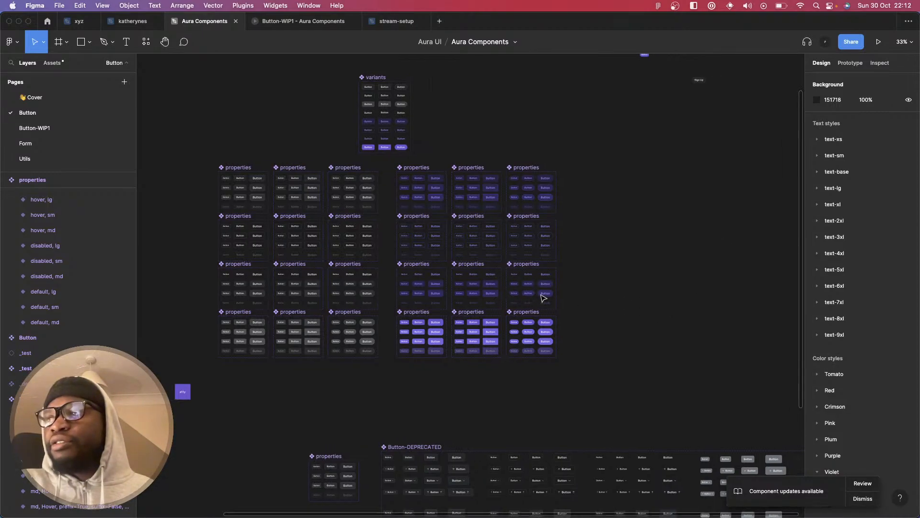
scroll(542, 298, "up", 3)
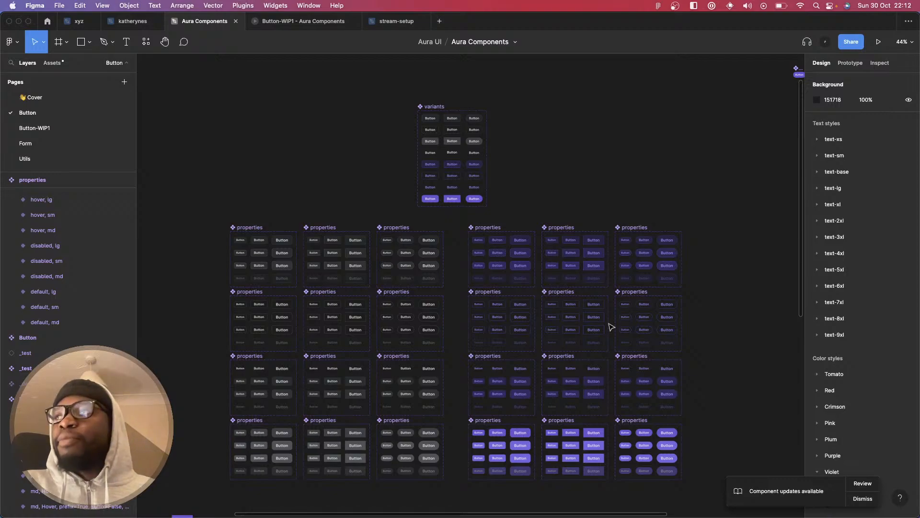
scroll(678, 165, "right", 5)
scroll(677, 164, "up", 2)
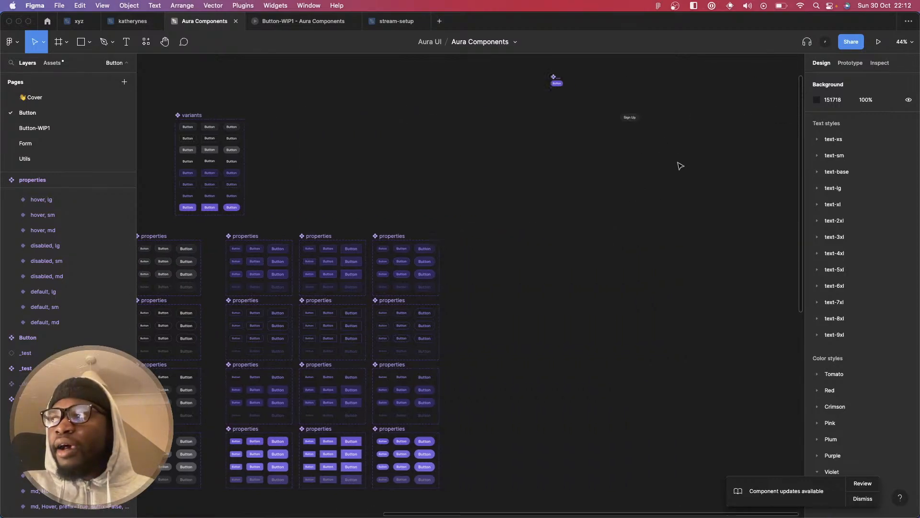
- Select the gray Sign Up _test instance and compare it with the grid of properties component sets
left_click(607, 205)
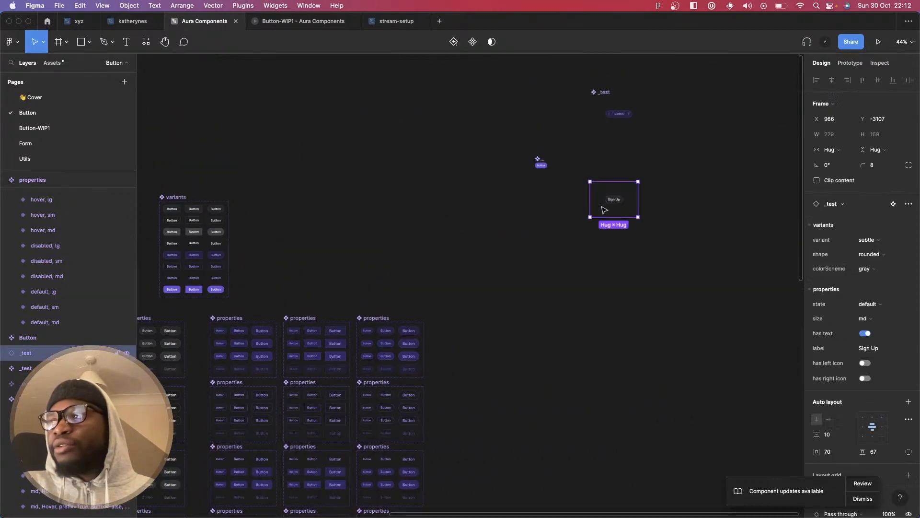
scroll(633, 196, "up", 5)
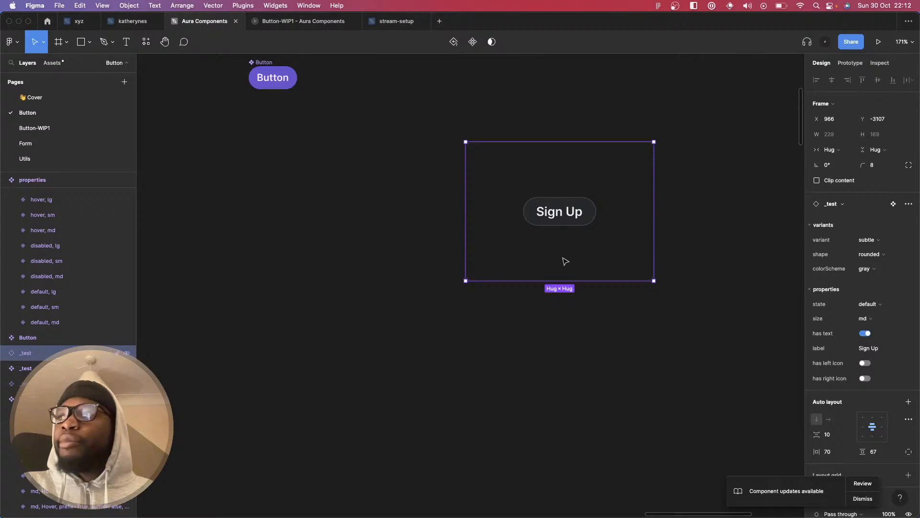
scroll(564, 261, "down", 8)
scroll(563, 261, "down", 5)
scroll(564, 262, "left", 5)
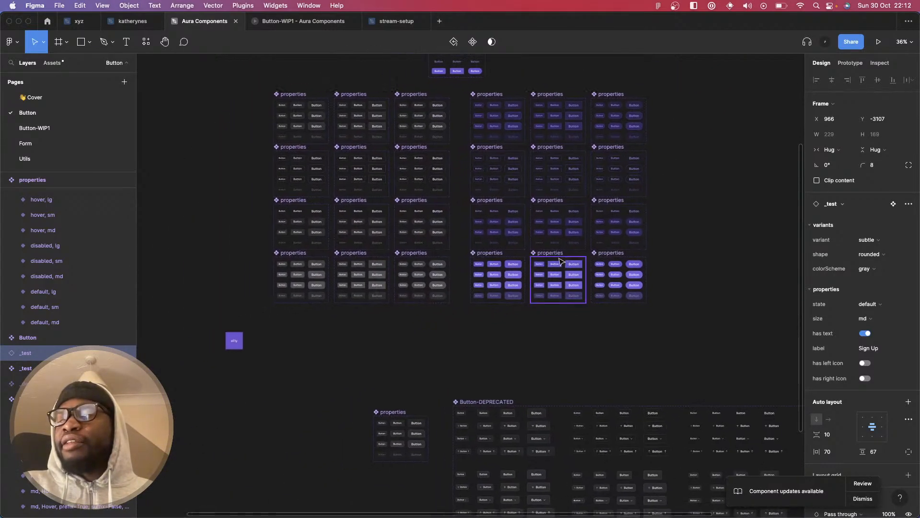
- Examine how the variants set and the gray and violet properties sets relate to the gray Sign Up _test instance
scroll(562, 261, "up", 1)
scroll(562, 261, "left", 1)
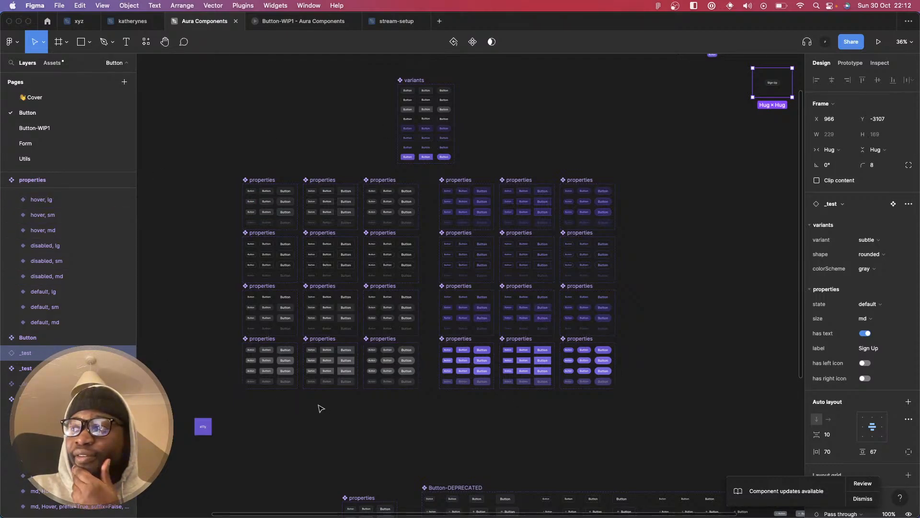
left_click(558, 150)
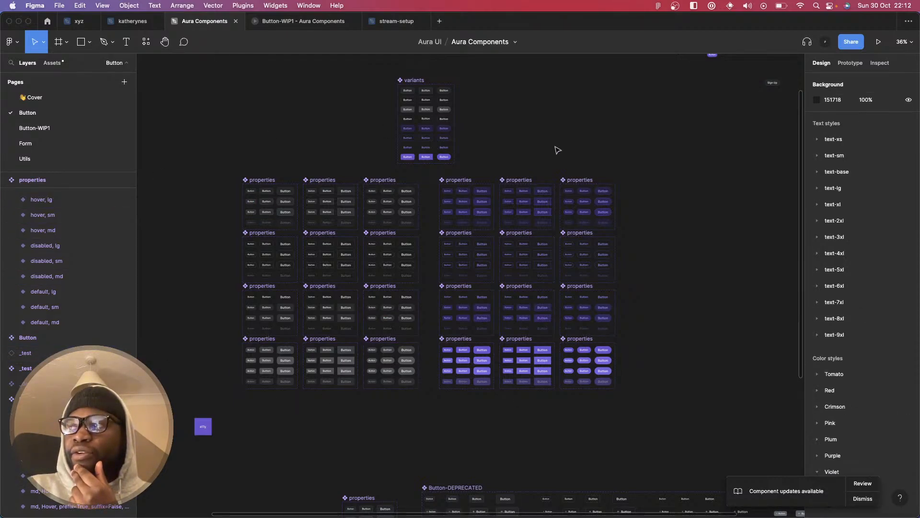
scroll(557, 150, "right", 5)
left_click(638, 132)
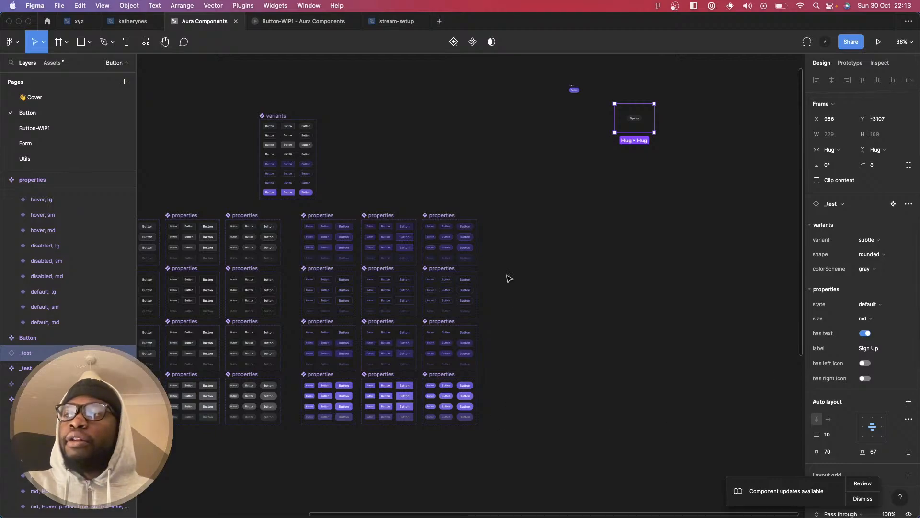
scroll(507, 277, "left", 3)
scroll(508, 278, "up", 2)
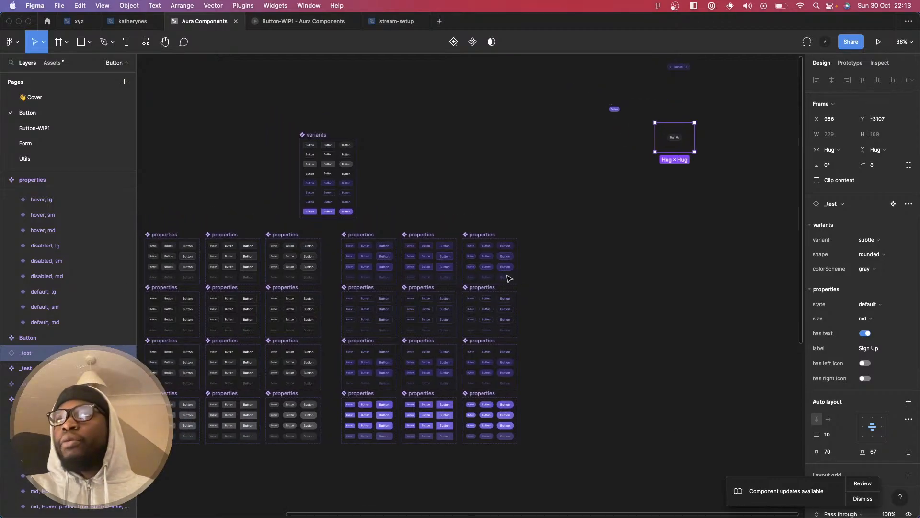
scroll(364, 275, "left", 4)
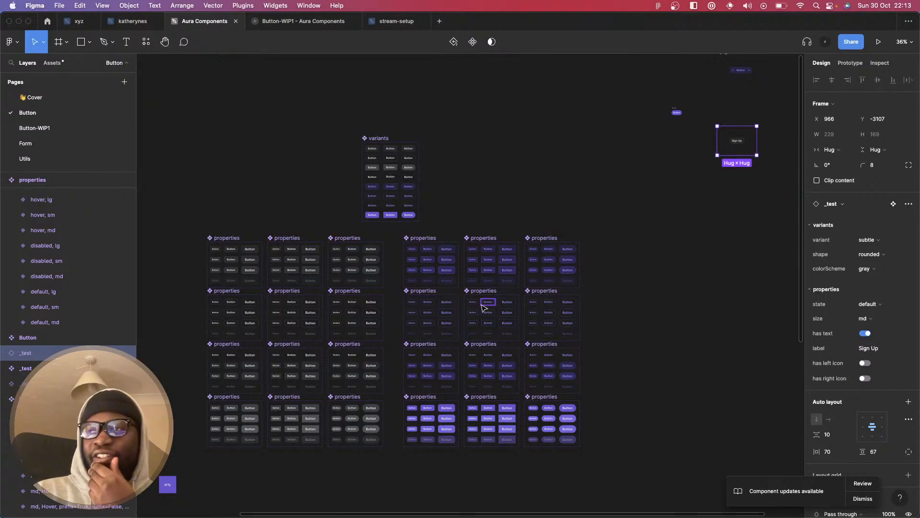
scroll(487, 308, "left", 3)
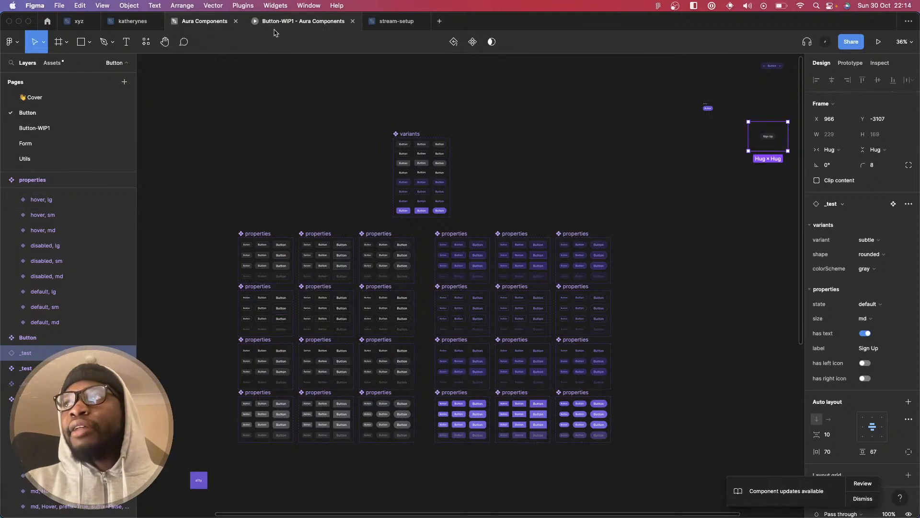
- Close the Button-WIP1 prototype preview and open the Button-WIP1 page at its button components
left_click(352, 22)
left_click(34, 128)
scroll(417, 234, "down", 5)
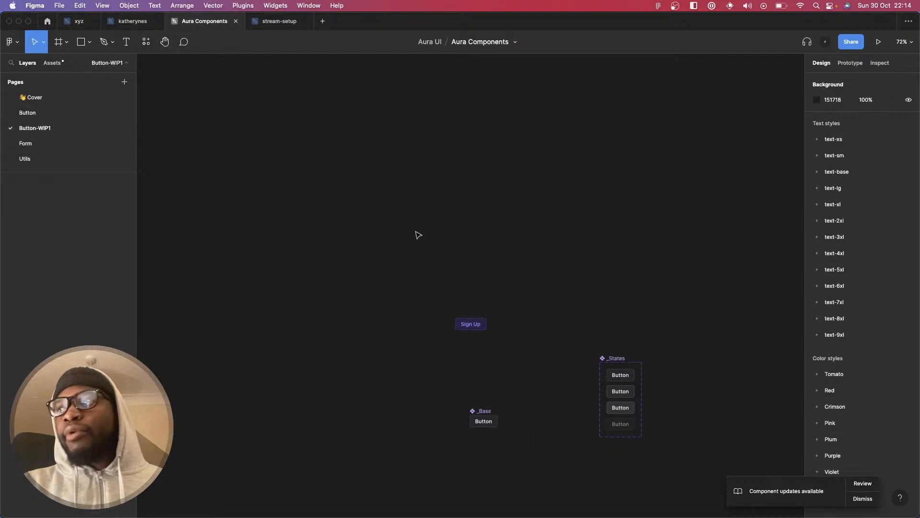
scroll(502, 317, "up", 5)
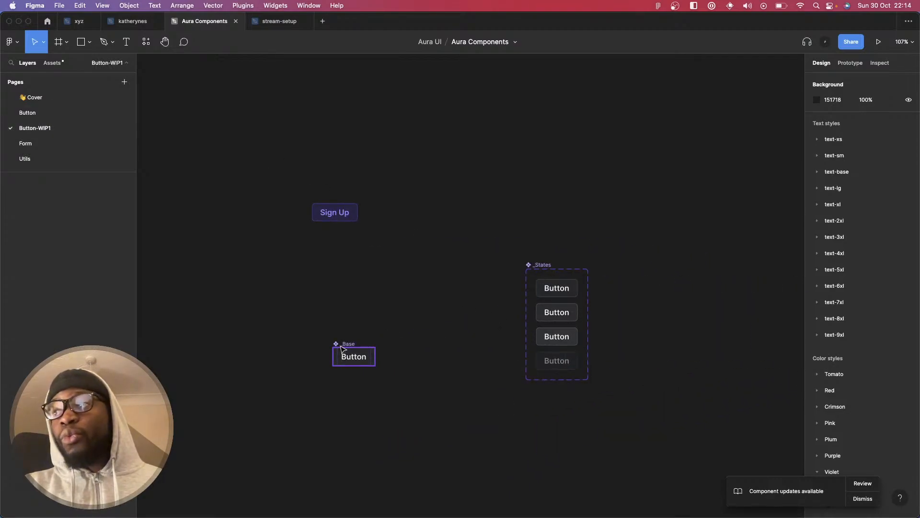
- Inspect the properties of the _Base component and the _States component set
left_click(346, 355)
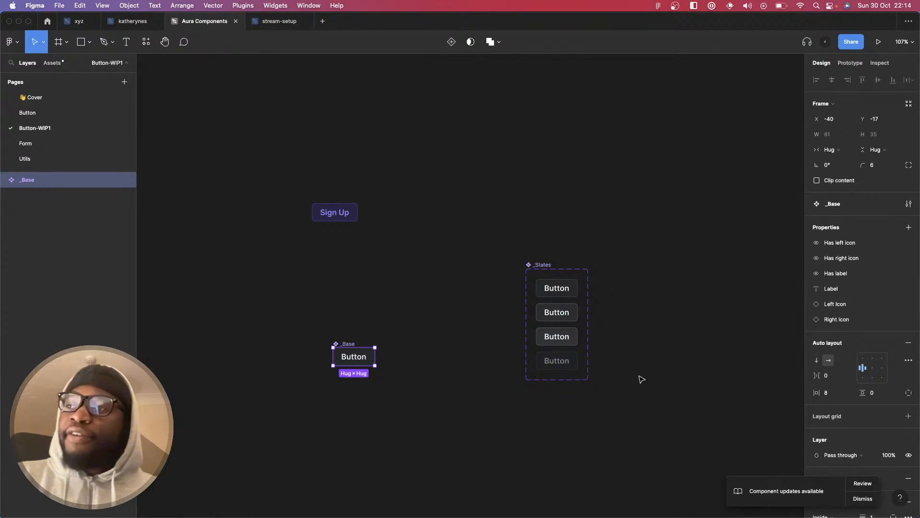
left_click(471, 242)
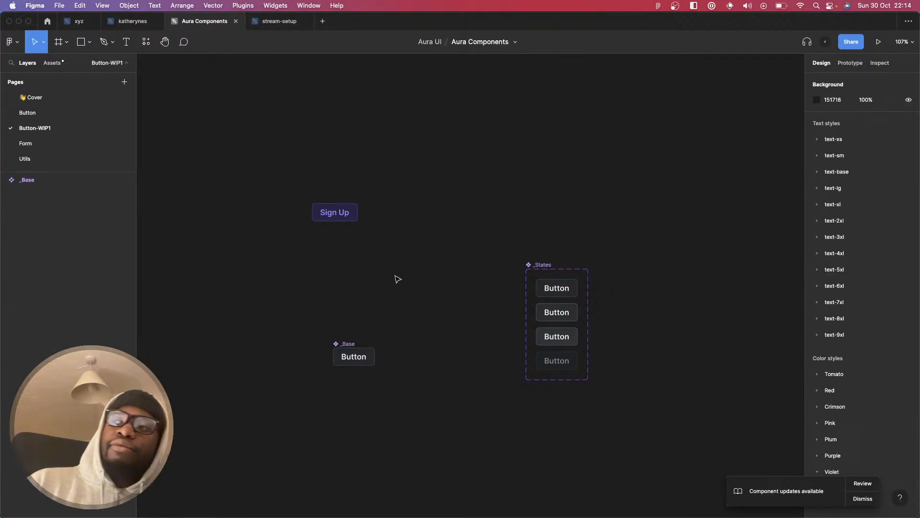
left_click(346, 343)
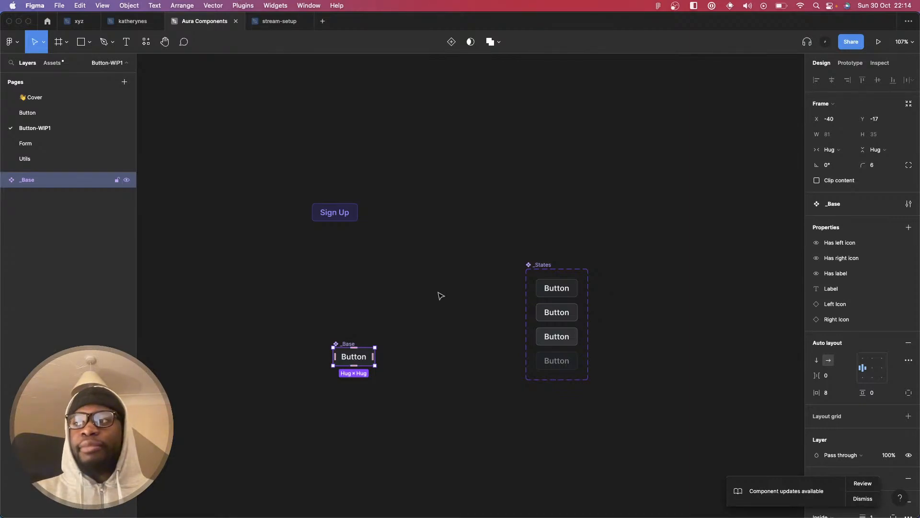
left_click(530, 265)
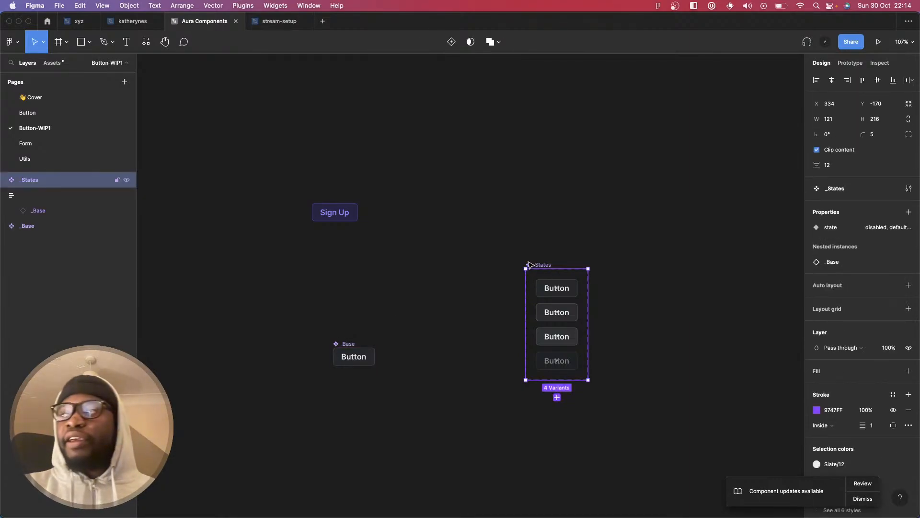
- Delete the frame holding the violet Sign Up button from the Button-WIP1 page
scroll(582, 303, "right", 10)
scroll(583, 303, "left", 5)
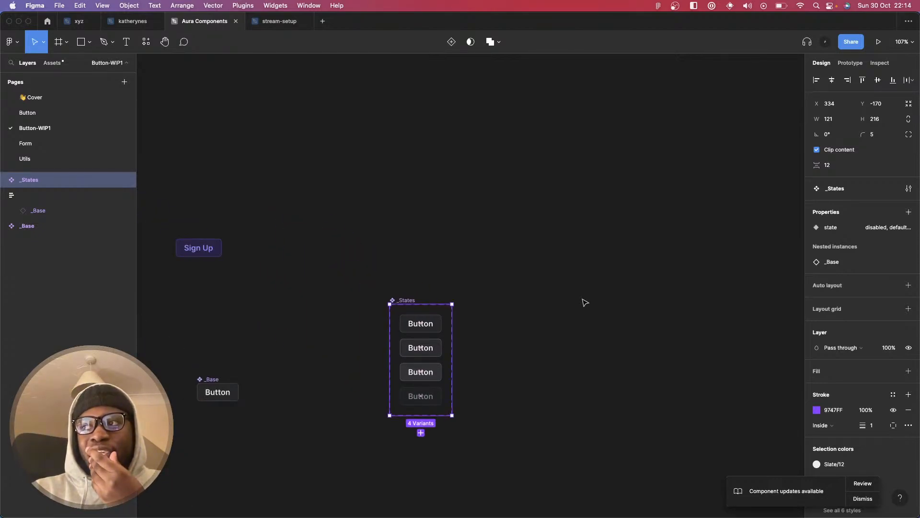
scroll(525, 294, "right", 10)
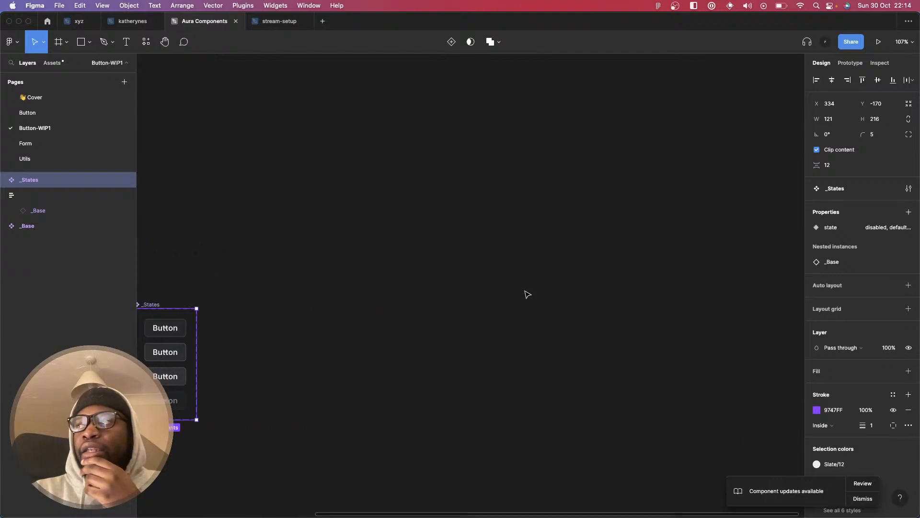
scroll(414, 281, "left", 8)
left_click(176, 261)
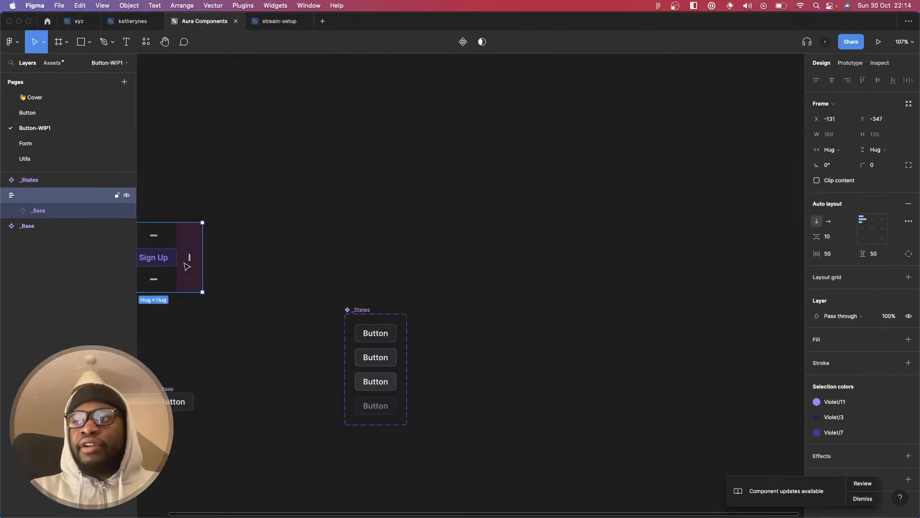
key("Delete")
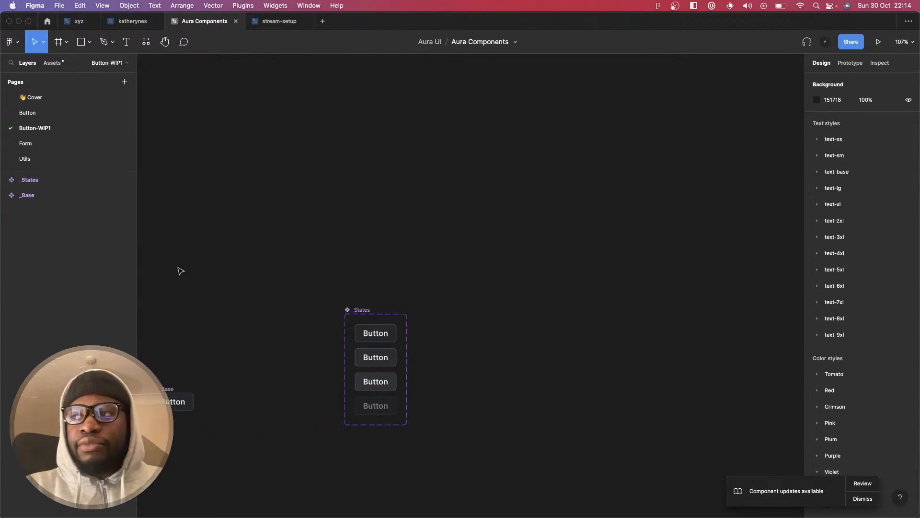
- Place an instance of the default _States variant on the canvas at about X 852, Y -309
left_click(361, 310)
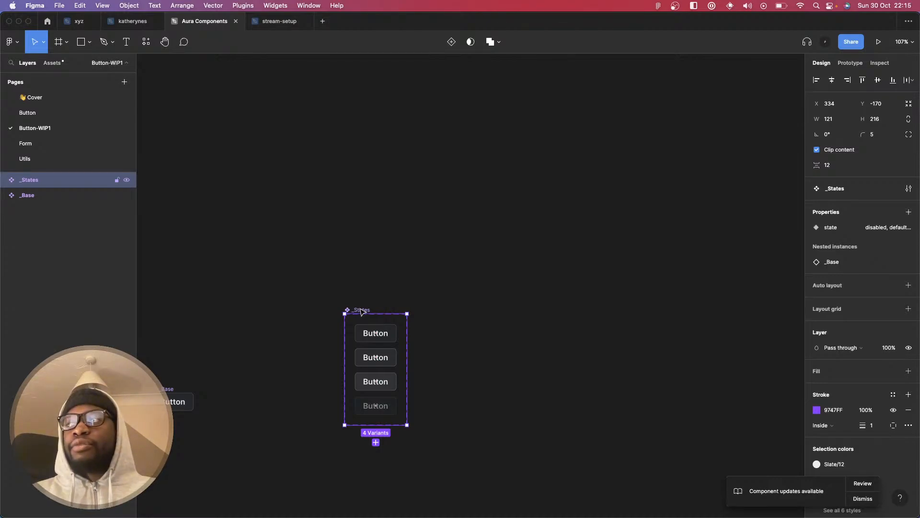
left_click(370, 332)
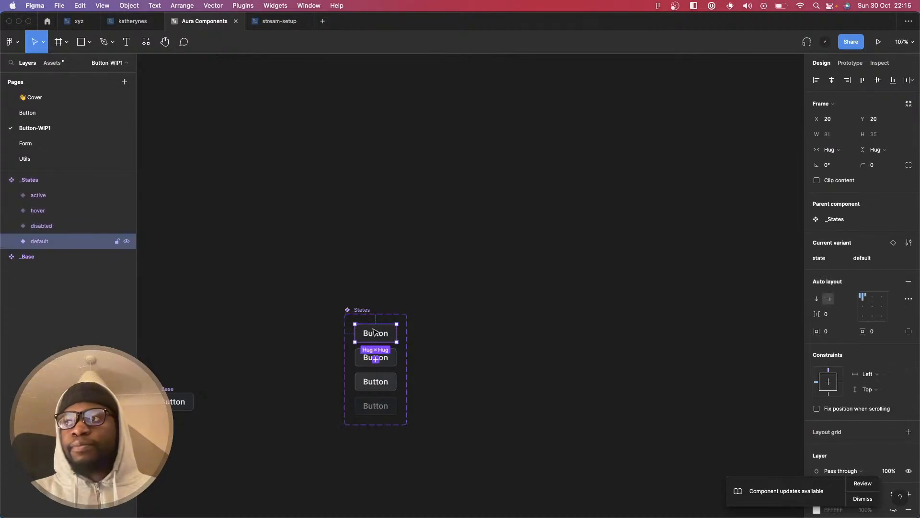
left_click_drag(638, 259, 637, 256)
key("shift+2")
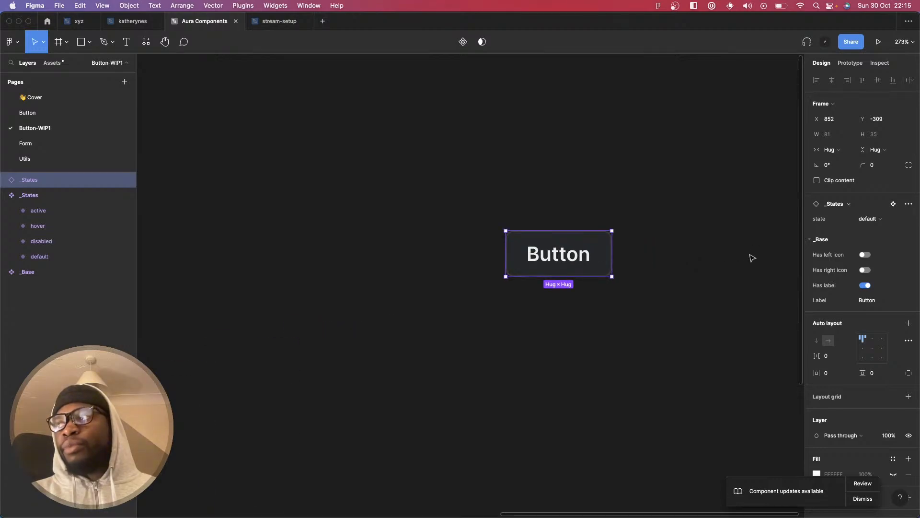
- Switch the _States instance's state to hover, active and back to default
left_click(870, 219)
left_click(879, 229)
left_click(878, 222)
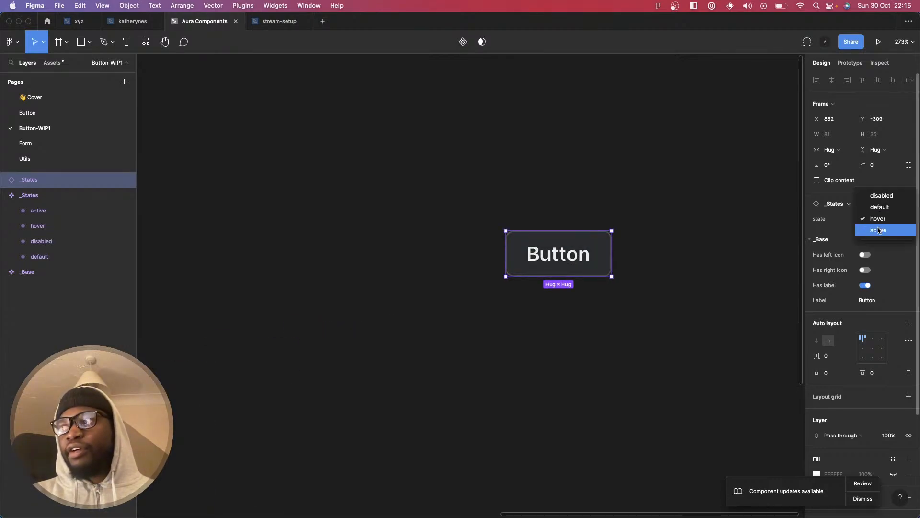
left_click(878, 231)
left_click(858, 224)
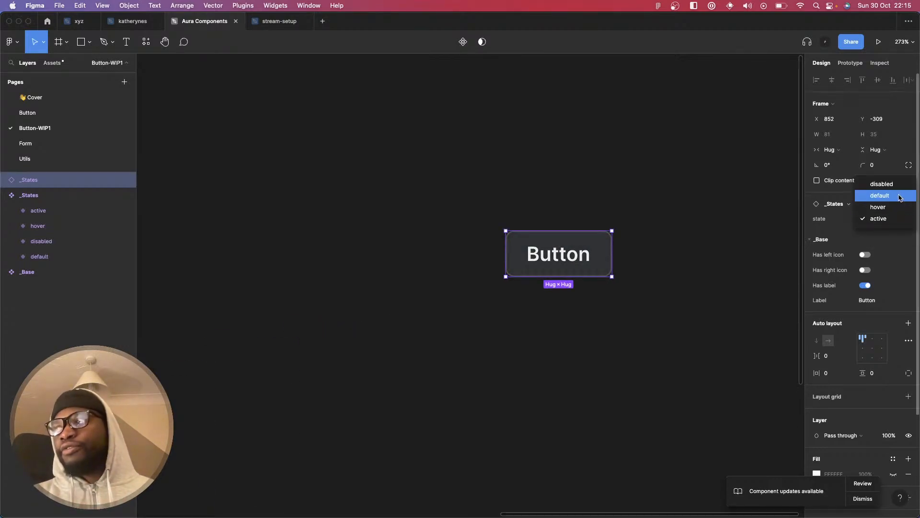
left_click(878, 193)
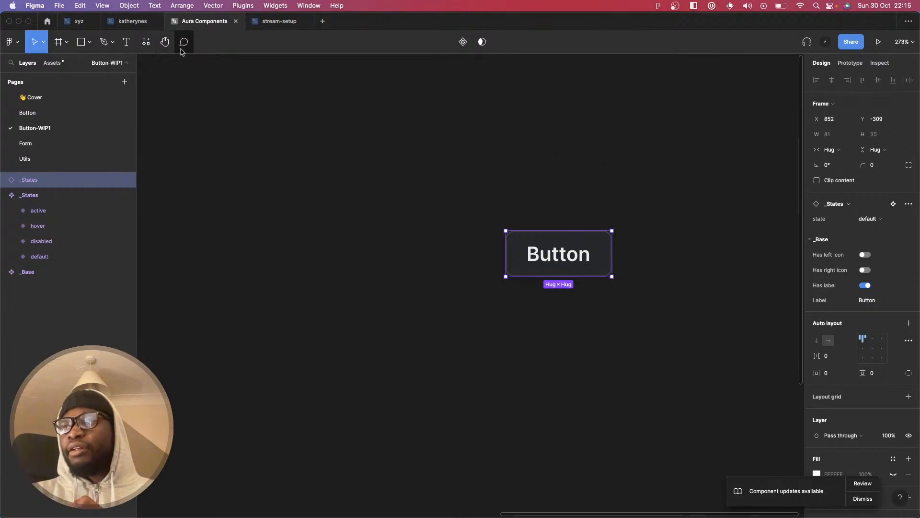
- Revisit the Button page, return to Button-WIP1 and examine the prototype interactions between the _States variants
left_click(73, 114)
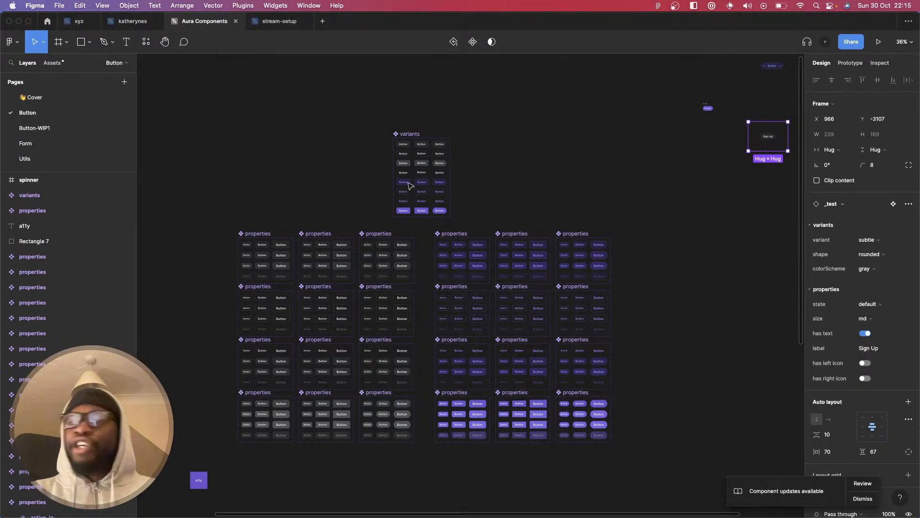
left_click(43, 128)
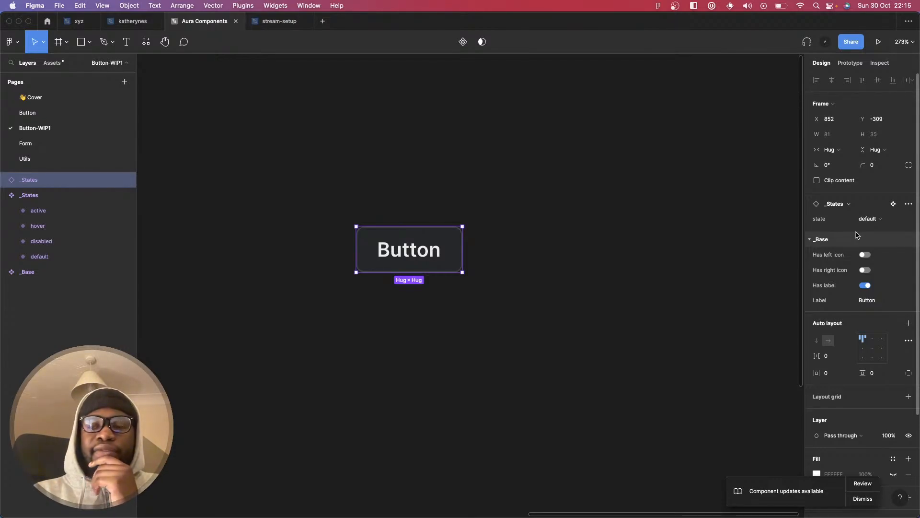
scroll(530, 210, "left", 12)
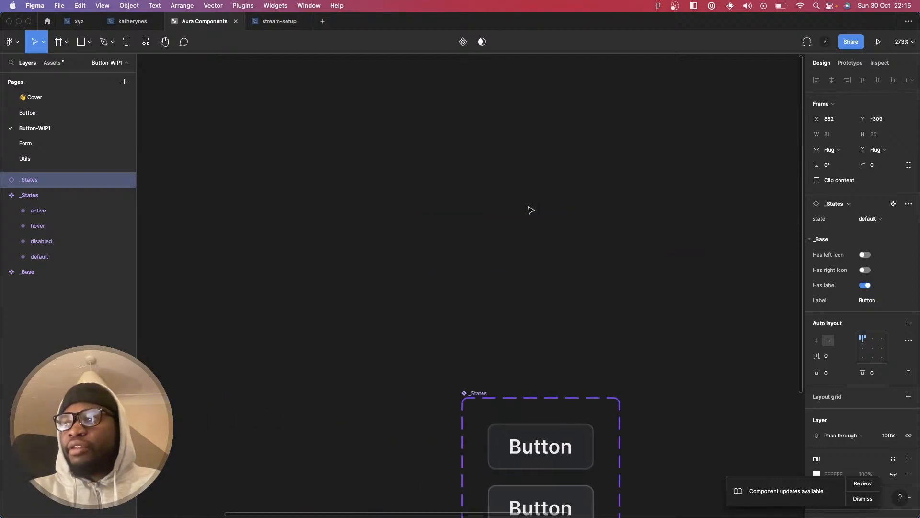
scroll(531, 210, "down", 3)
scroll(532, 210, "down", 3)
left_click(851, 63)
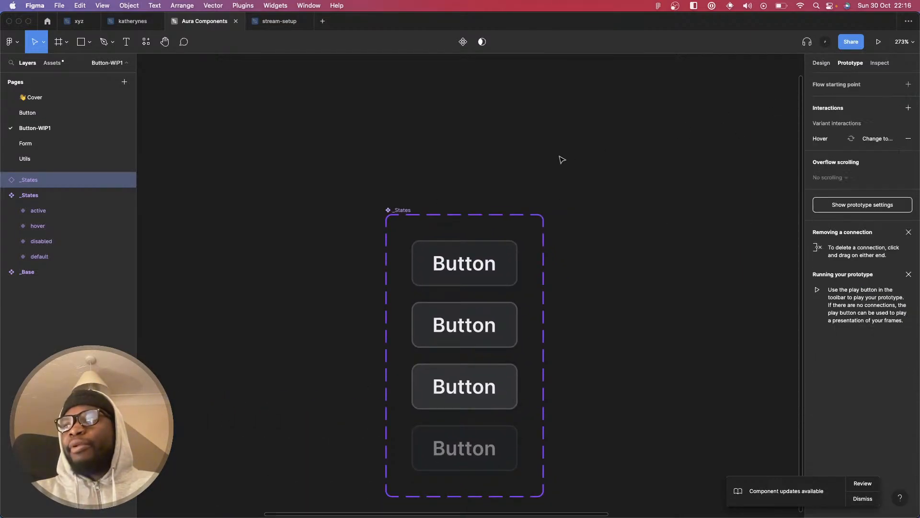
left_click(626, 123)
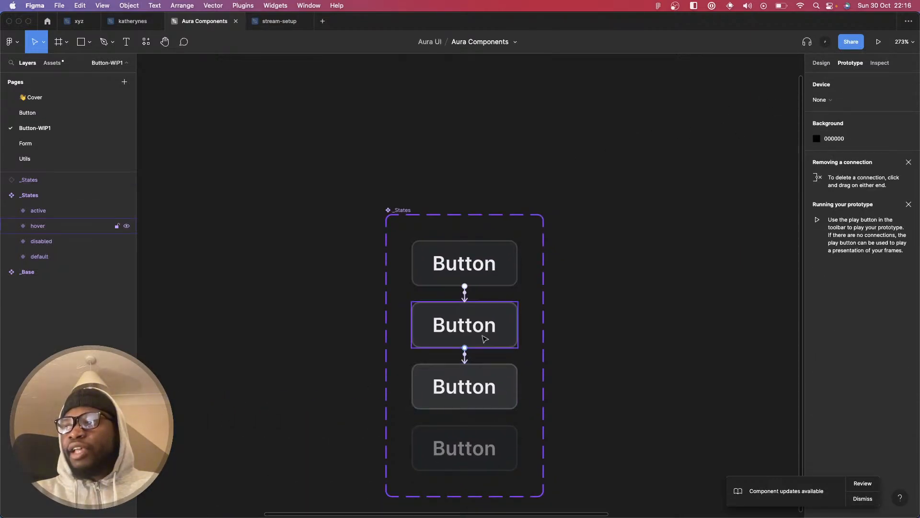
scroll(484, 285, "up", 5)
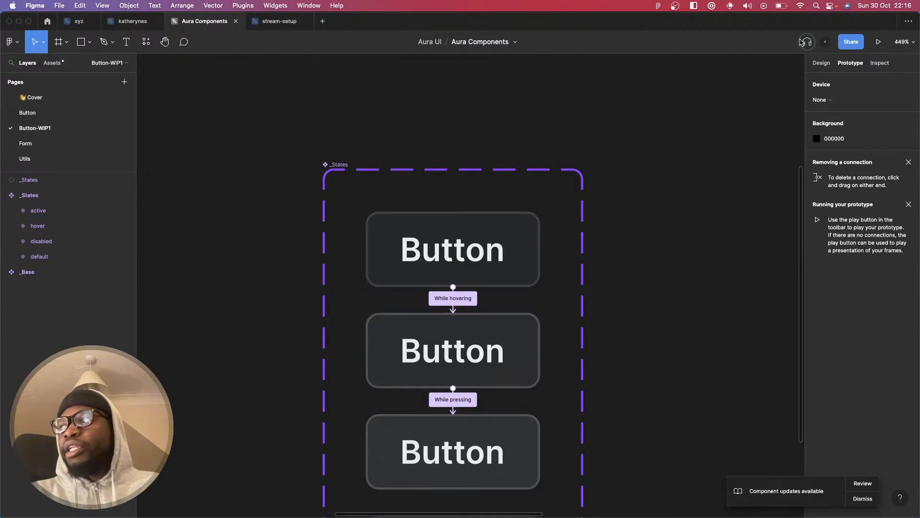
- Return to the design properties, select the standalone _States button instance and check its instance options
left_click(830, 65)
scroll(589, 195, "down", 5)
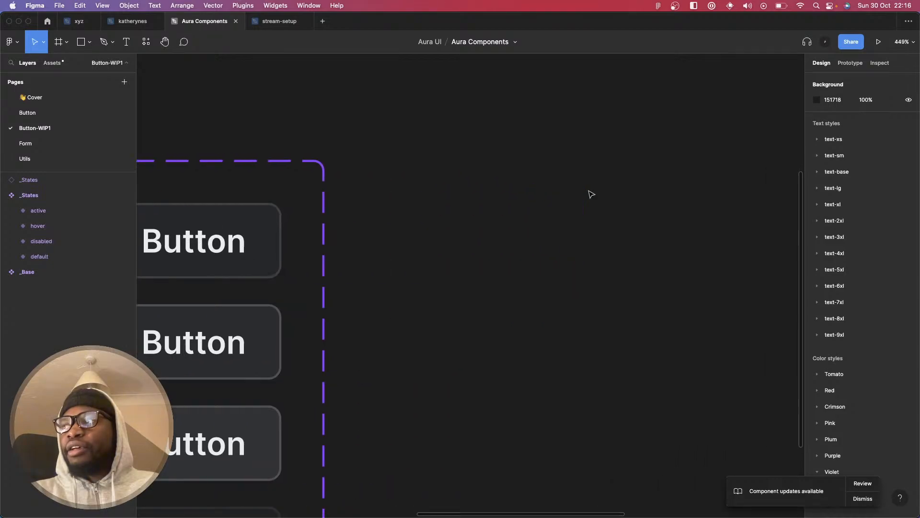
scroll(591, 195, "right", 4)
scroll(590, 195, "up", 3)
left_click(582, 189)
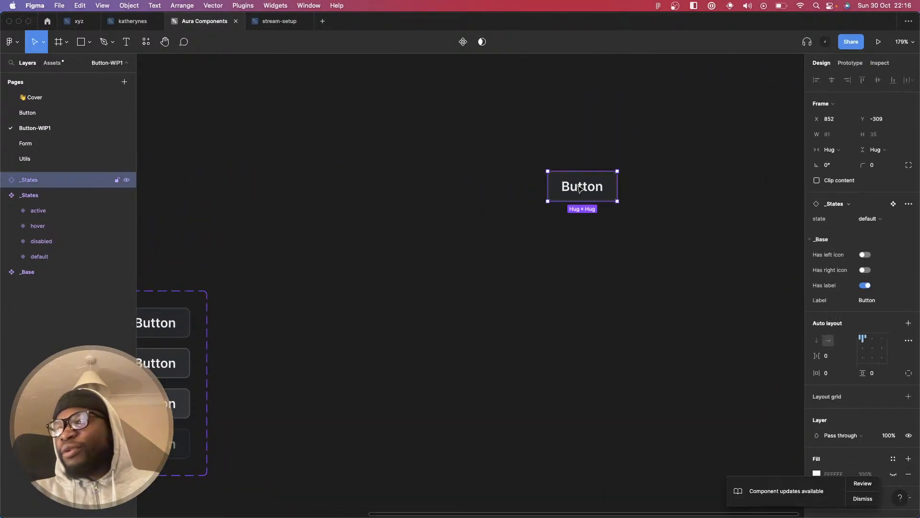
left_click(911, 205)
left_click(912, 207)
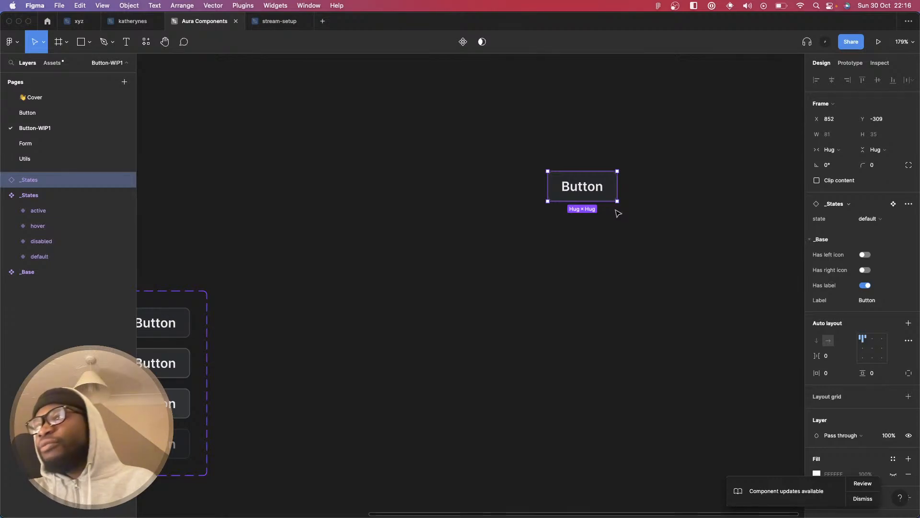
- Move the _States button instance close beside the _States component set, to about X 595, Y -158
scroll(605, 208, "right", 1)
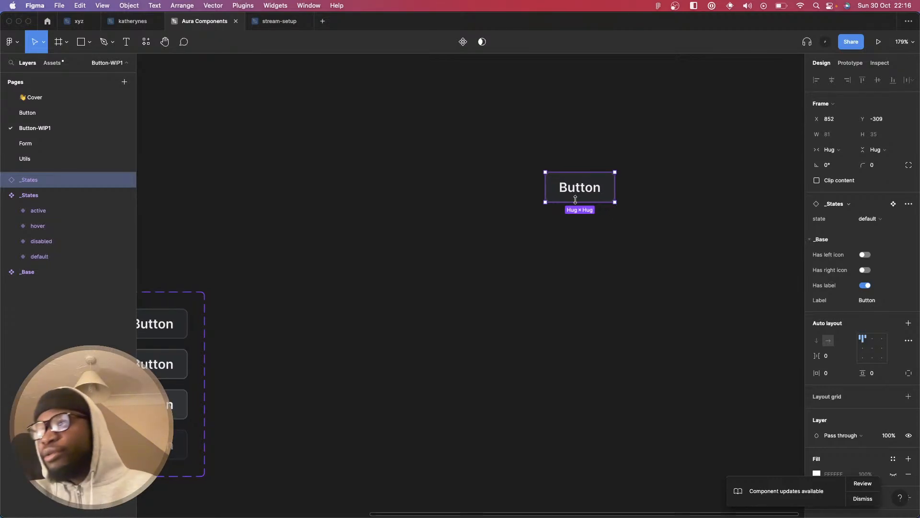
scroll(579, 200, "down", 5)
left_click_drag(581, 200, 545, 253)
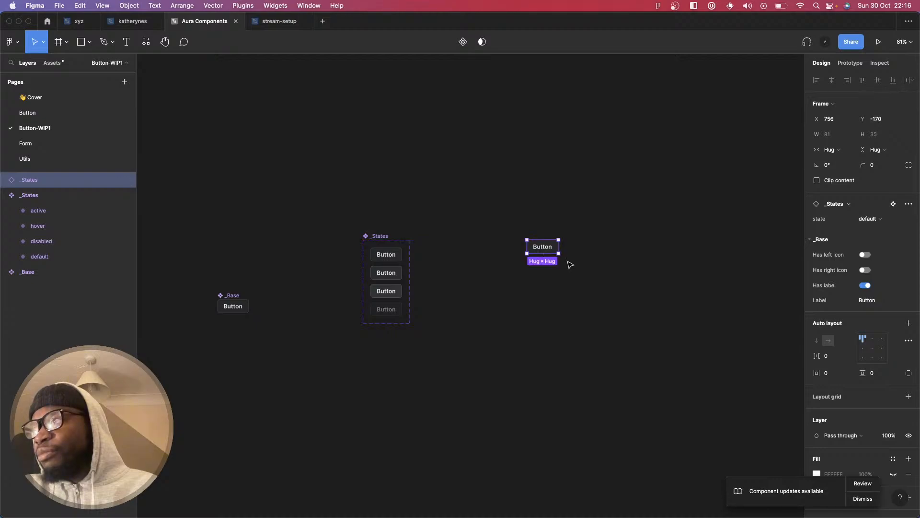
scroll(569, 264, "up", 3)
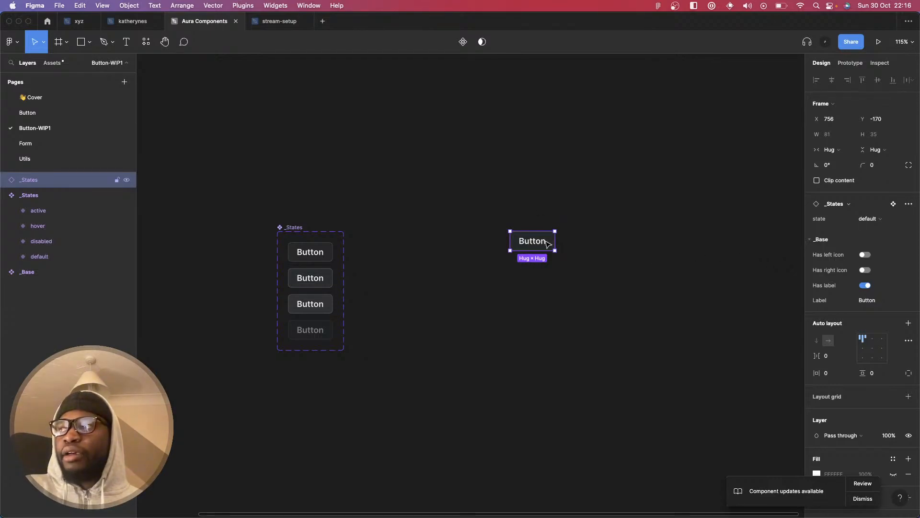
left_click_drag(540, 247, 452, 256)
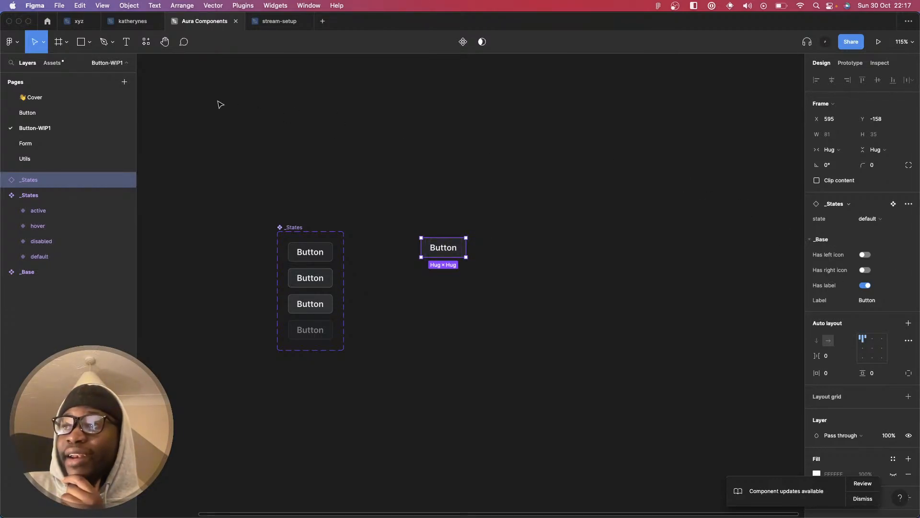
- Return to the Button page and bring the Sign Up _test instance into close view
left_click(39, 112)
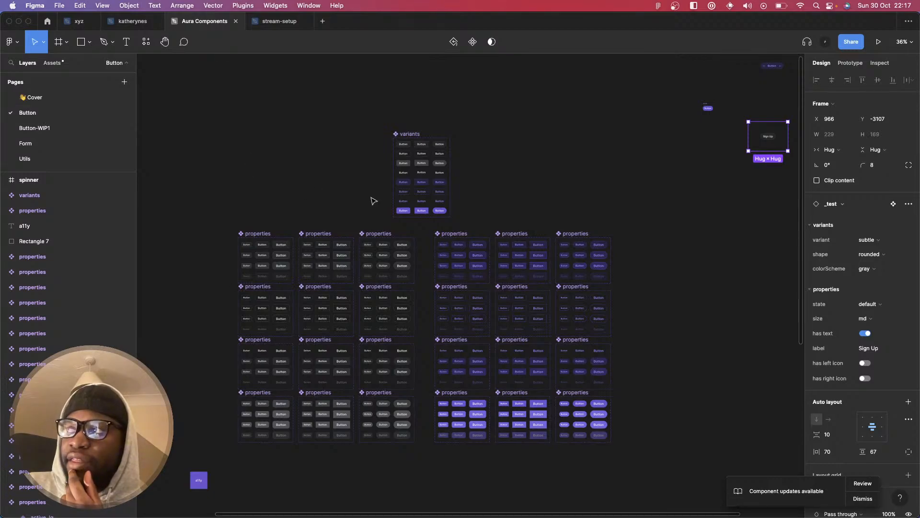
scroll(374, 201, "right", 9)
scroll(374, 201, "up", 2)
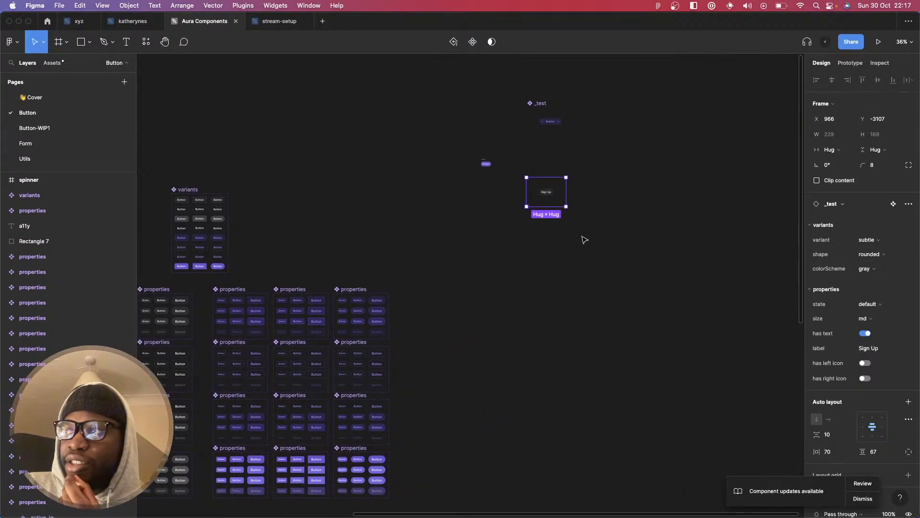
scroll(547, 196, "up", 5)
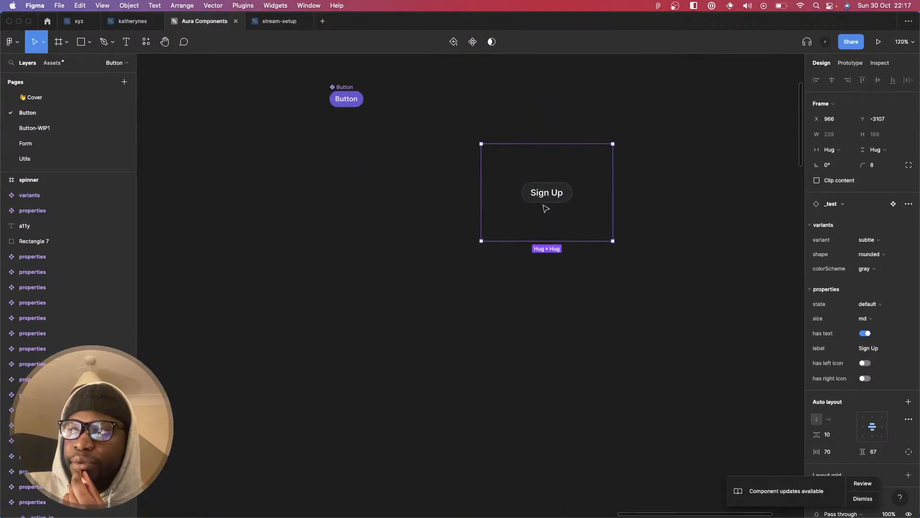
scroll(543, 214, "up", 2)
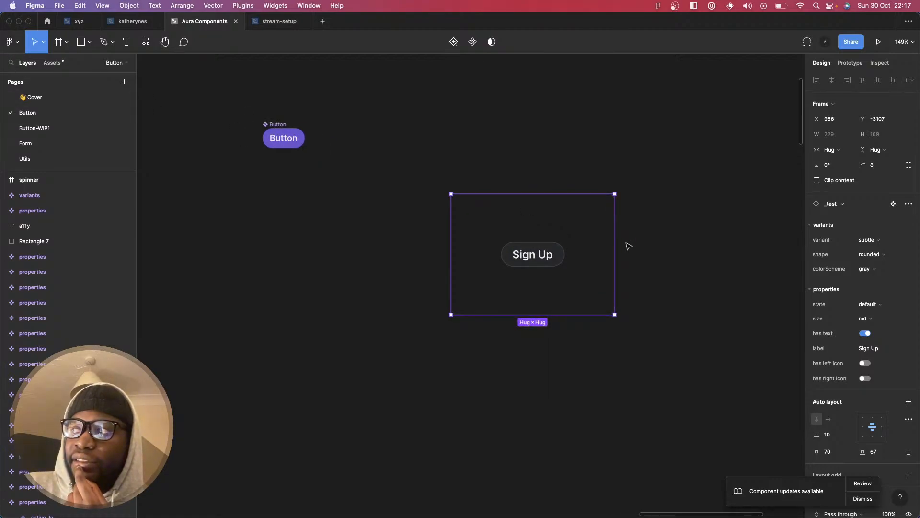
- Switch the Sign Up _test instance's size to lg, back to md, and on to sm
left_click(864, 320)
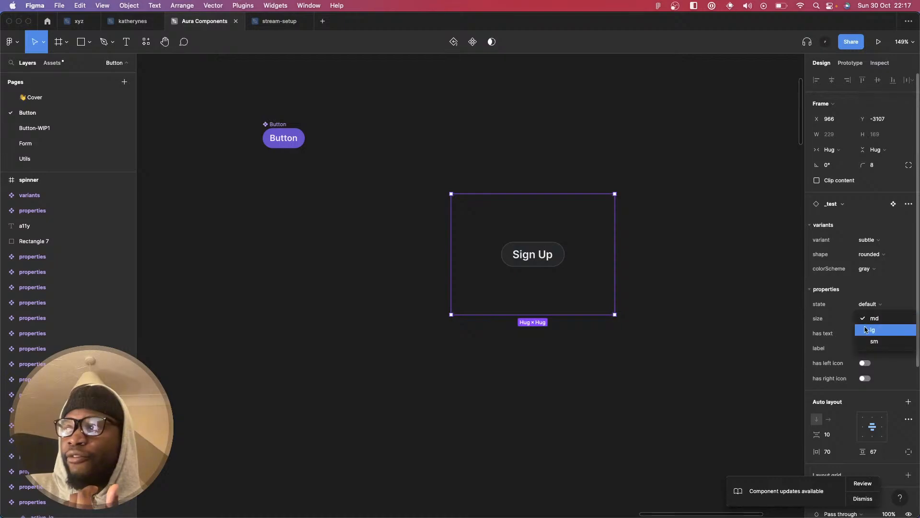
left_click(865, 332)
left_click(873, 318)
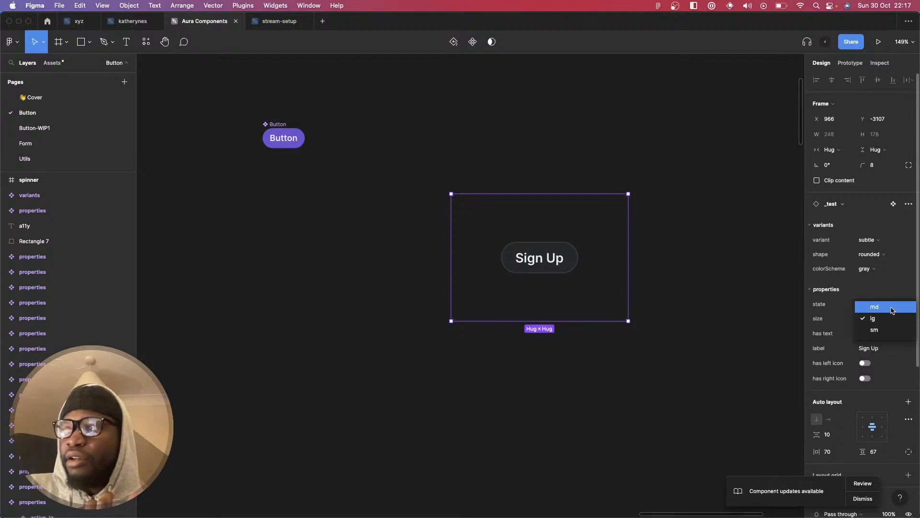
left_click(874, 308)
left_click(875, 319)
left_click(867, 347)
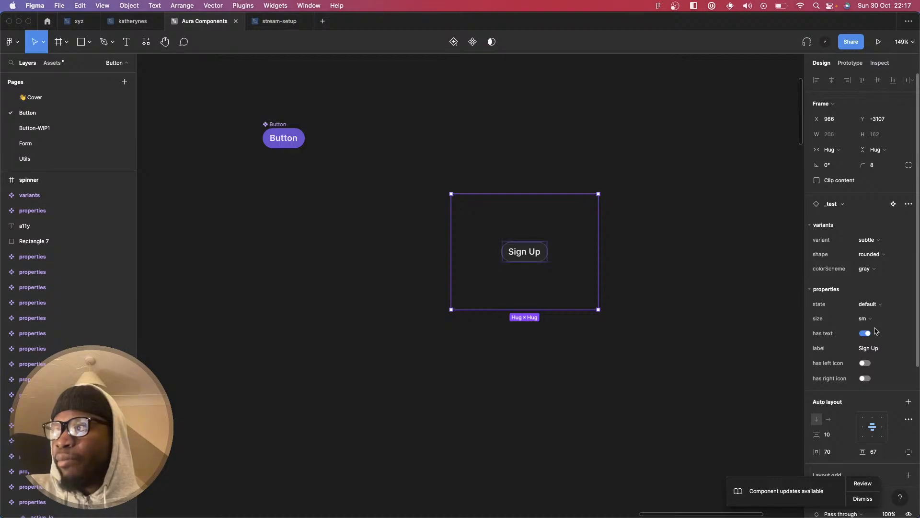
- Enable the left and right icons on the Sign Up instance and turn both off again
left_click(867, 363)
left_click(869, 392)
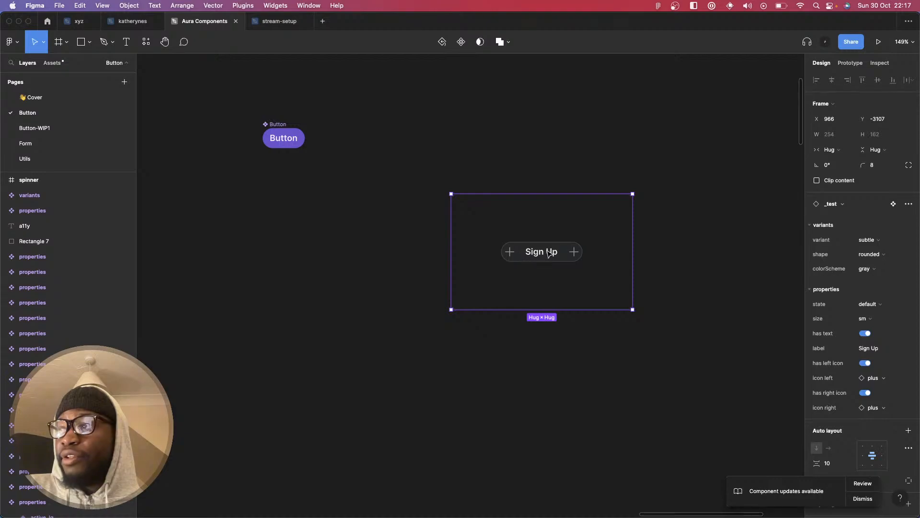
left_click(867, 394)
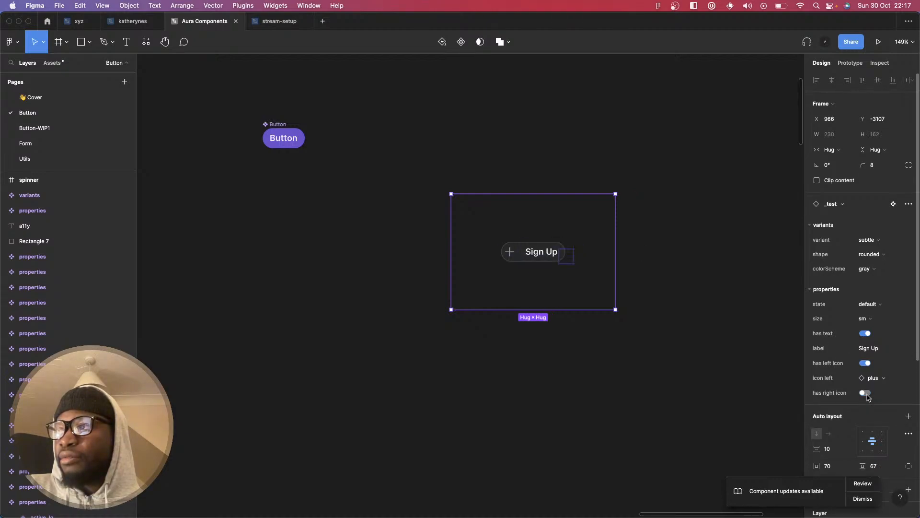
left_click(866, 364)
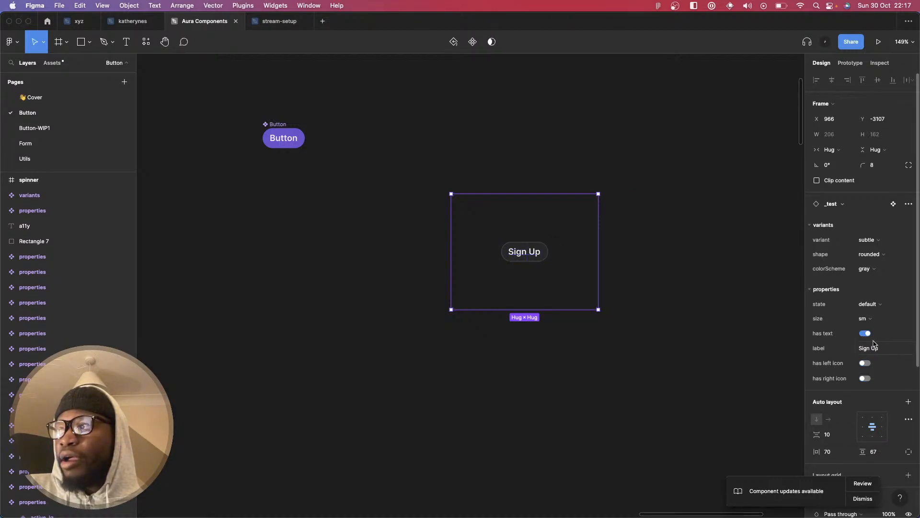
- Change the Sign Up instance's shape to sharp and switch its size to lg and back to md
left_click(885, 257)
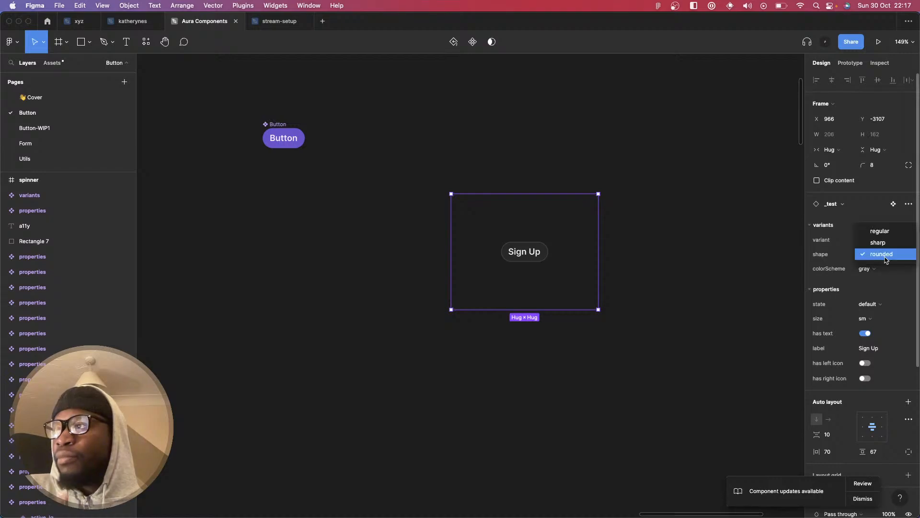
left_click(885, 242)
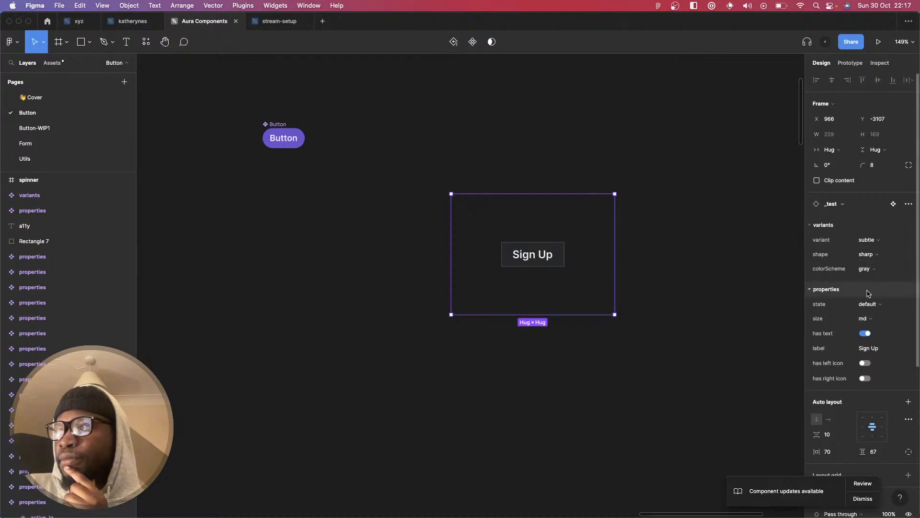
left_click(866, 318)
left_click(872, 330)
left_click(873, 319)
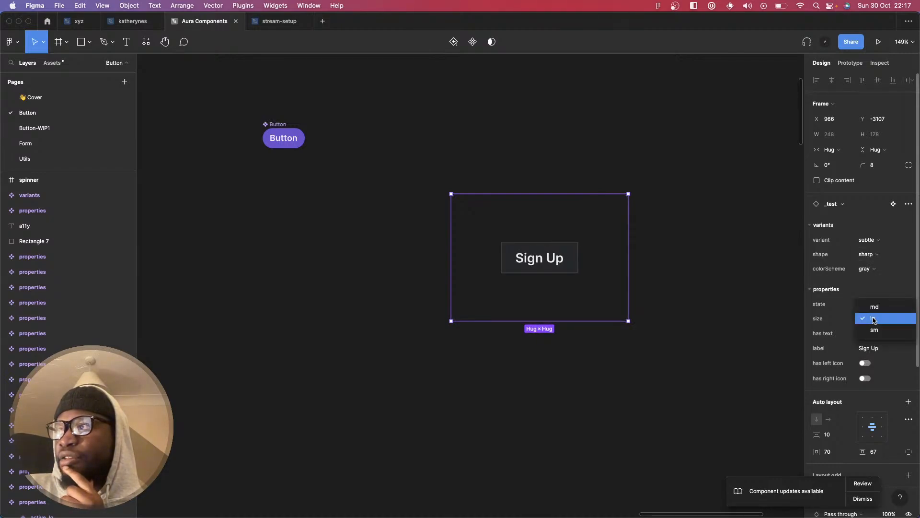
left_click(875, 307)
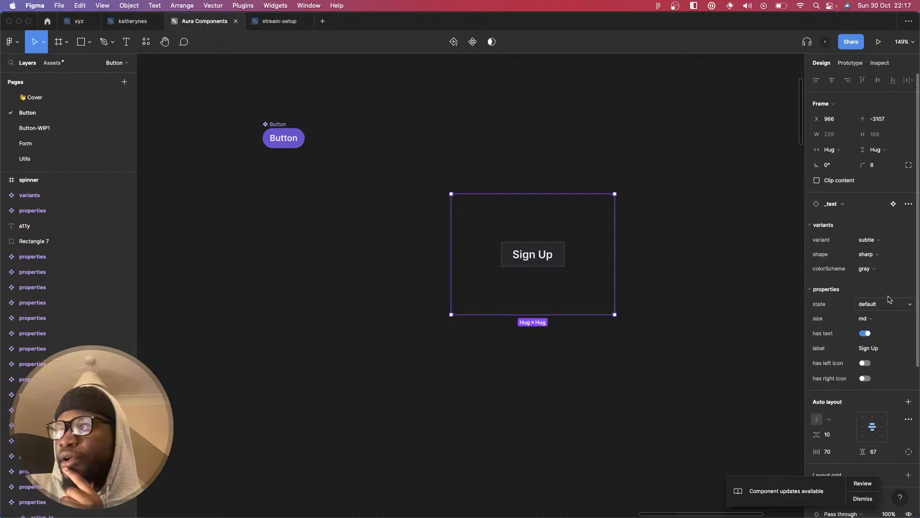
- Set the Sign Up instance's colorScheme to violet and its shape to rounded
left_click(872, 272)
left_click(872, 263)
left_click(873, 265)
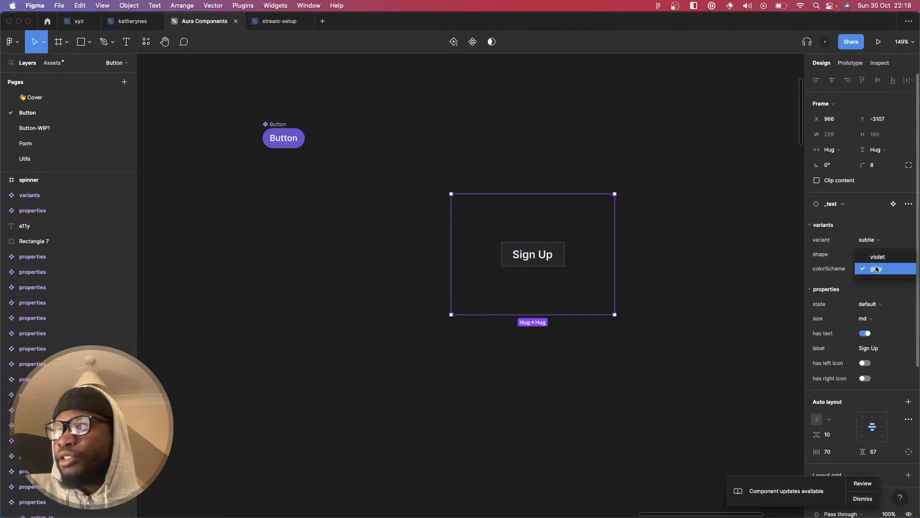
left_click(874, 267)
left_click(877, 260)
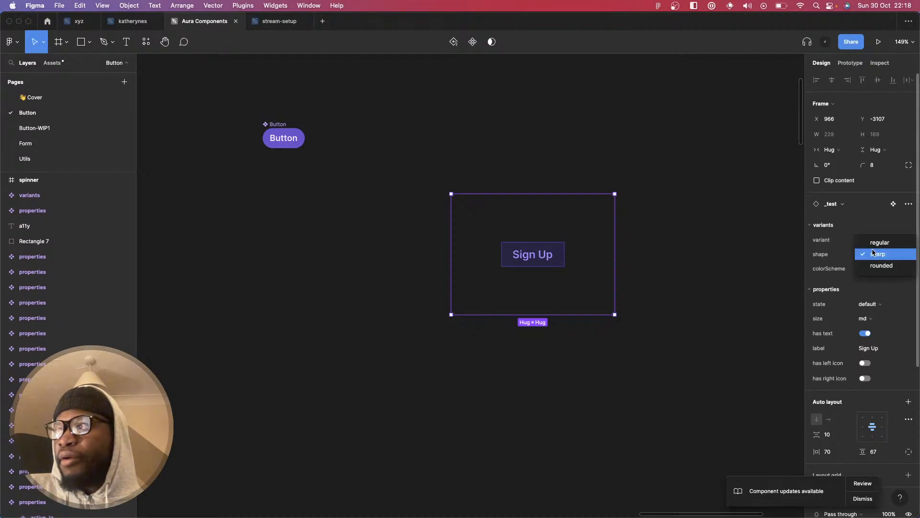
left_click(876, 263)
- Switch the Sign Up instance's variant through outline and ghost, ending on solid
left_click(880, 245)
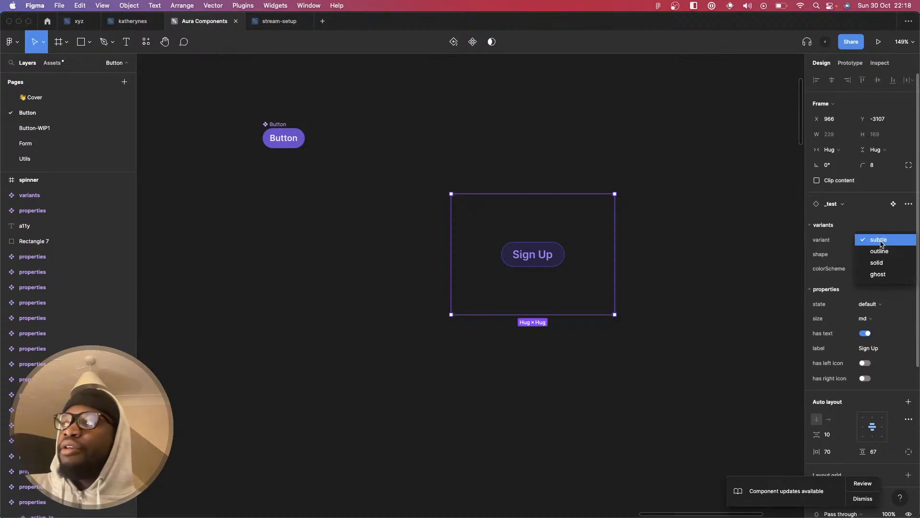
left_click(879, 251)
left_click(871, 242)
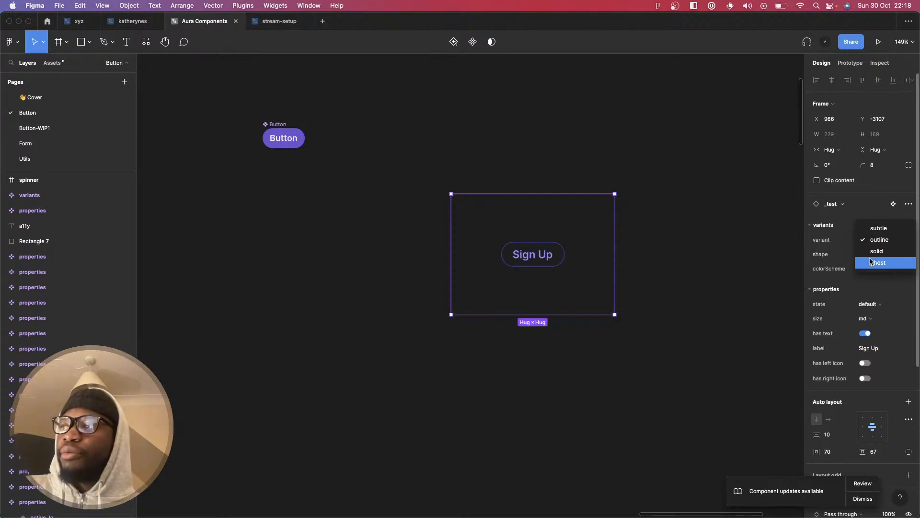
left_click(878, 263)
left_click(879, 241)
left_click(885, 230)
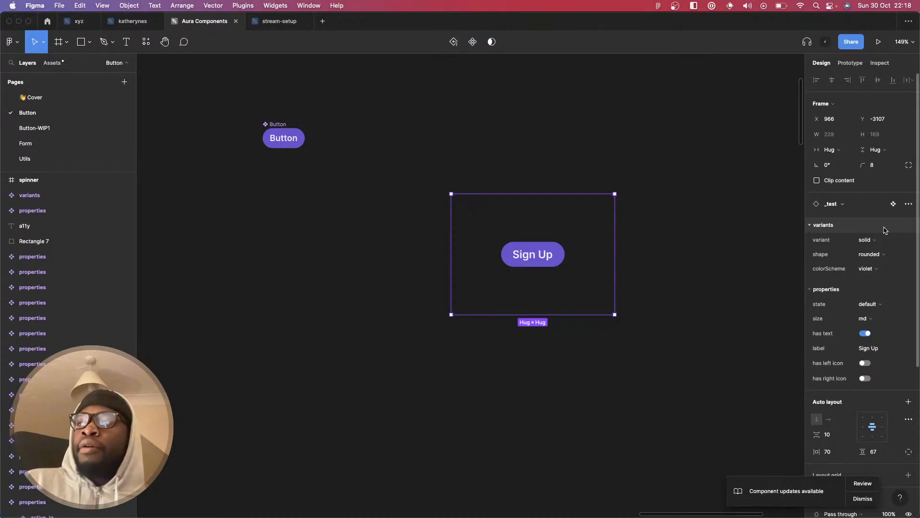
- Survey the variants and properties component sets on the Button page, and reselect the Sign Up _test instance
left_click(684, 235)
scroll(686, 235, "down", 5)
scroll(685, 235, "down", 5)
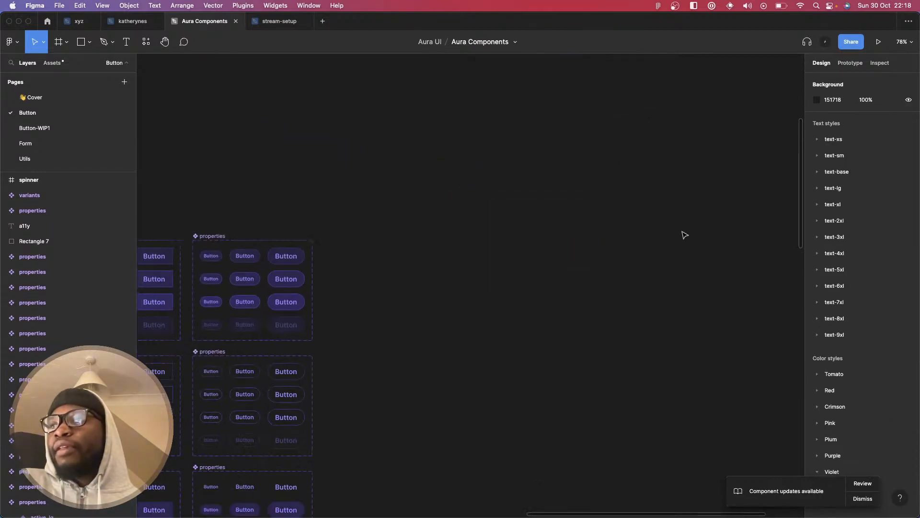
scroll(685, 235, "down", 3)
scroll(685, 235, "down", 3)
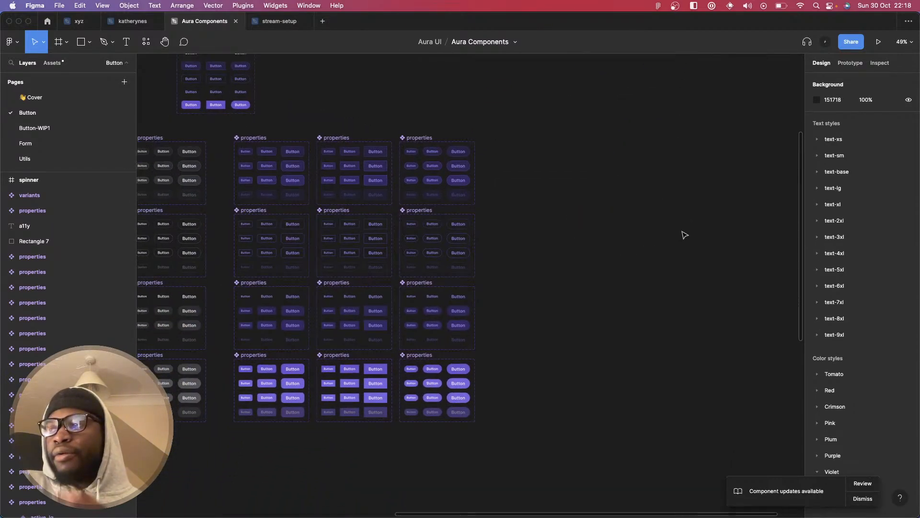
scroll(685, 235, "down", 5)
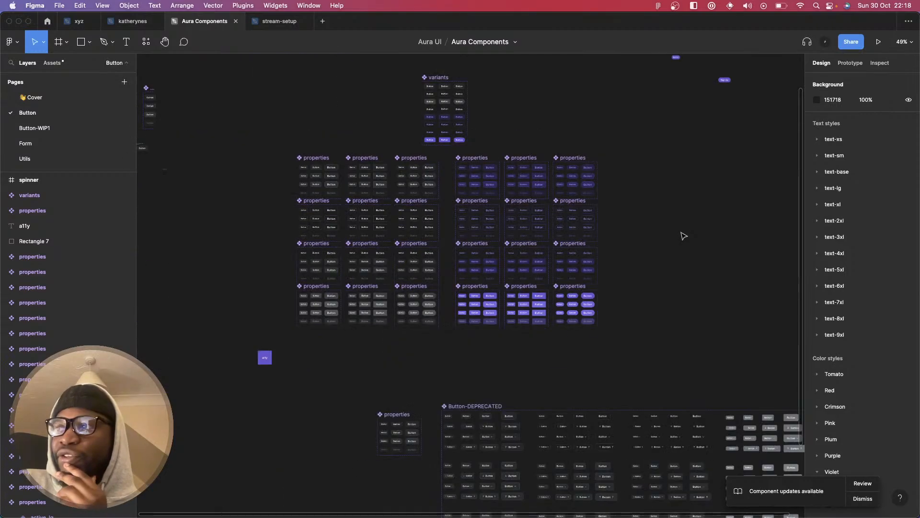
scroll(684, 235, "right", 5)
scroll(505, 193, "up", 3)
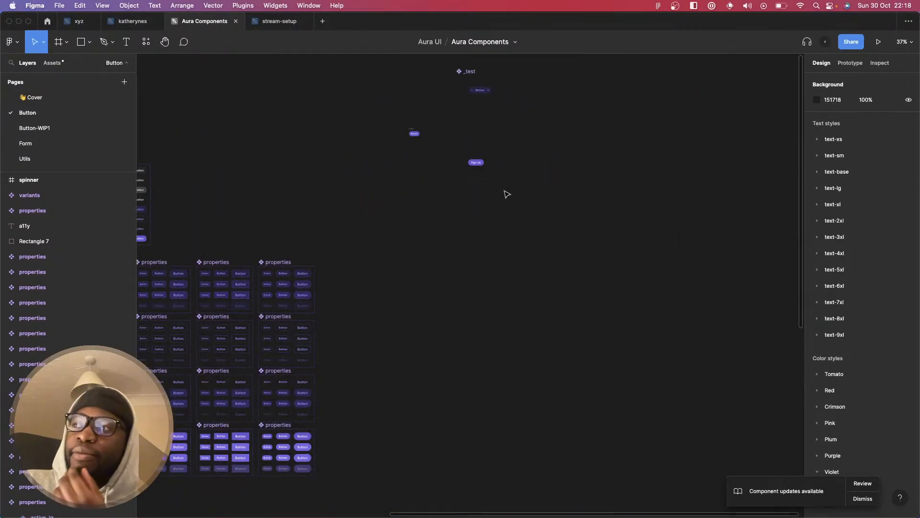
left_click(494, 176)
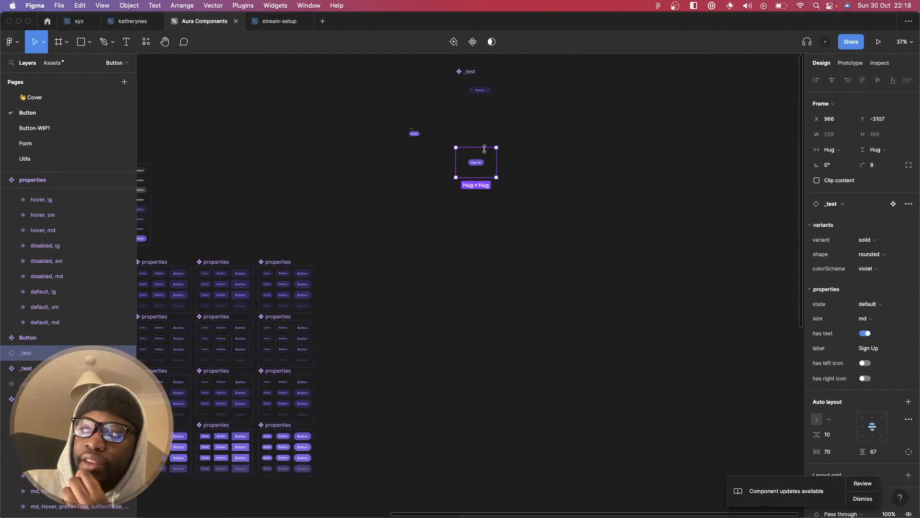
scroll(484, 149, "left", 1)
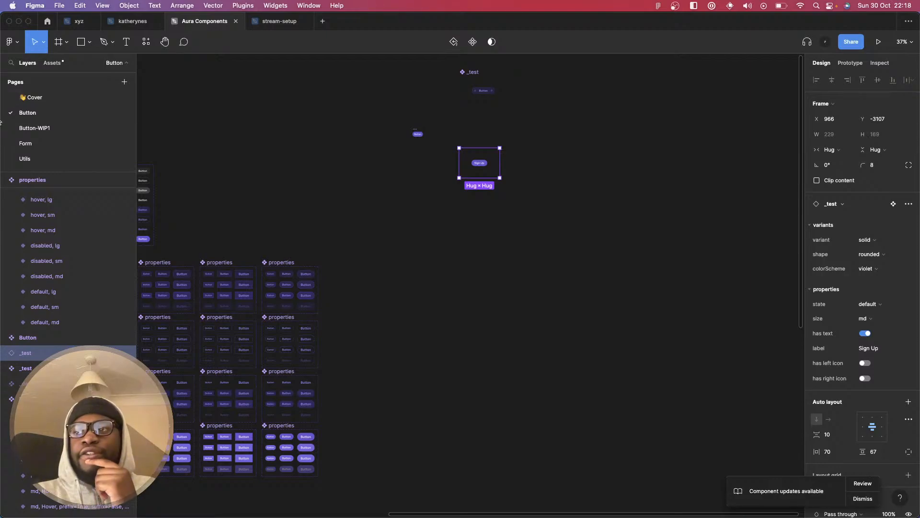
- On Button-WIP1, move the standalone _States button instance farther from the component set, to about X 873, Y -170
left_click(34, 128)
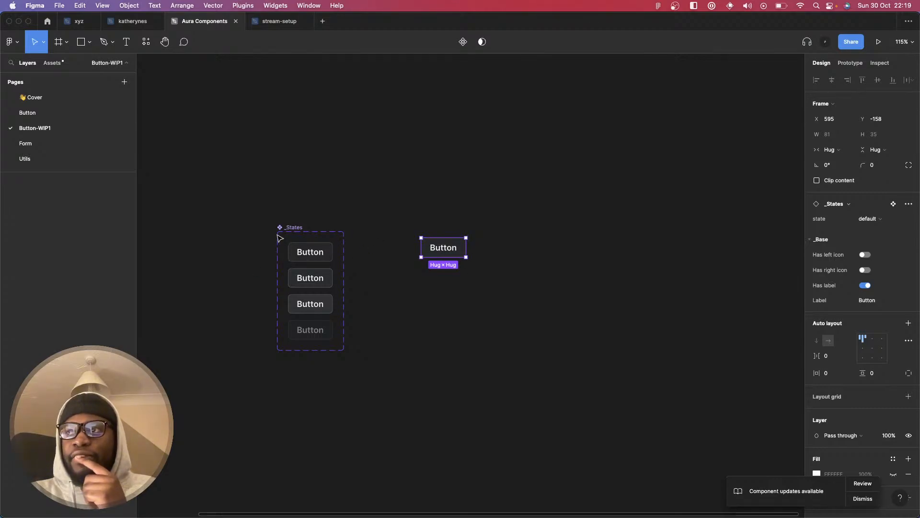
left_click(294, 227)
left_click(300, 243)
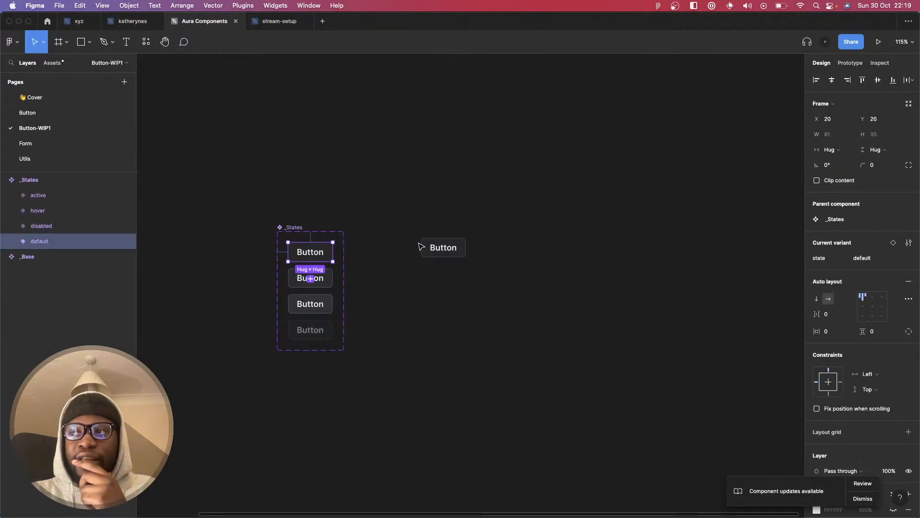
left_click_drag(465, 254, 619, 247)
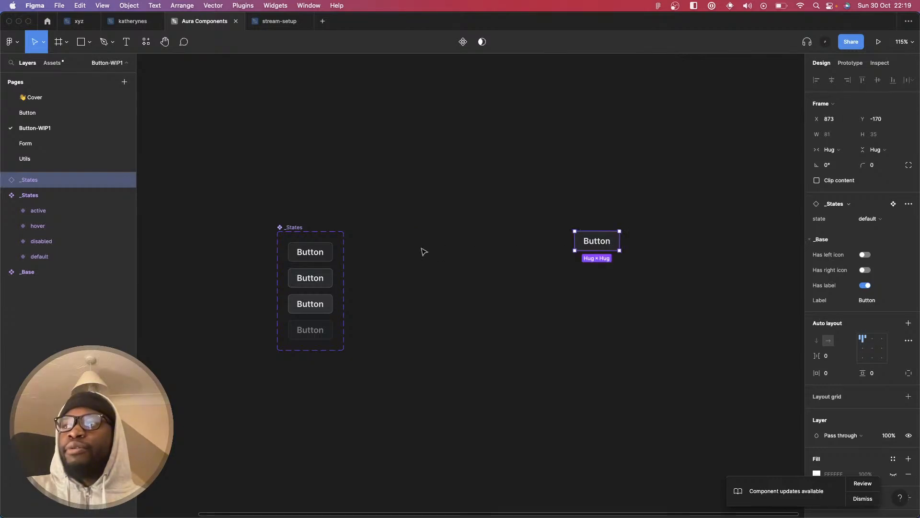
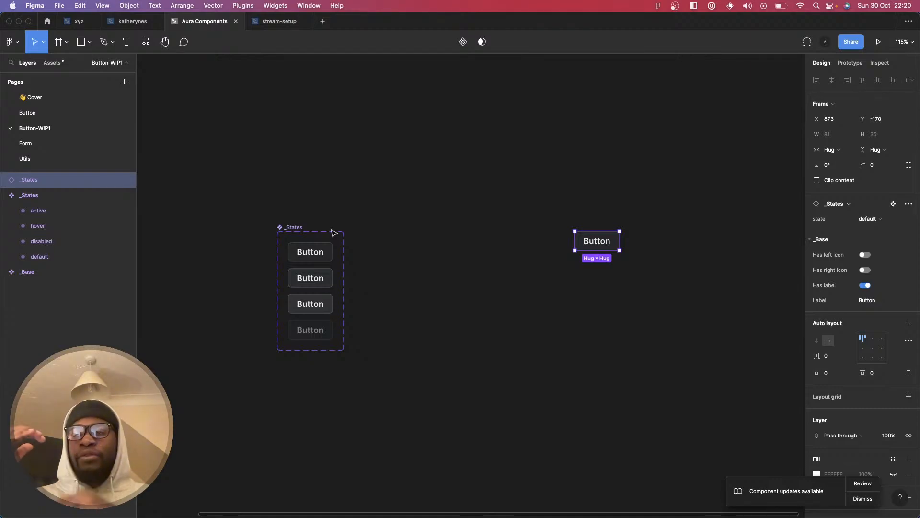
- Enlarge the _States component set to leave free space beside and below its variants, and shift it away from the standalone button
left_click(331, 268)
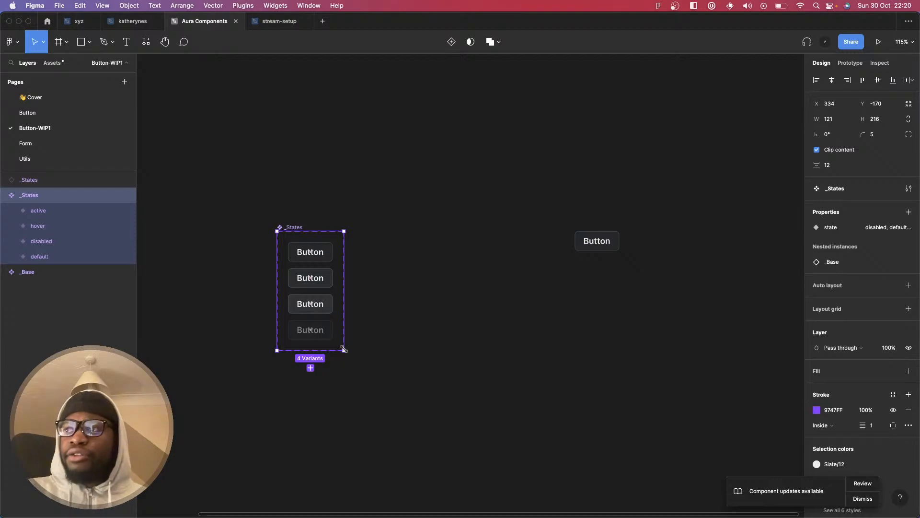
left_click_drag(343, 350, 653, 497)
left_click_drag(323, 356, 250, 348)
key("Escape")
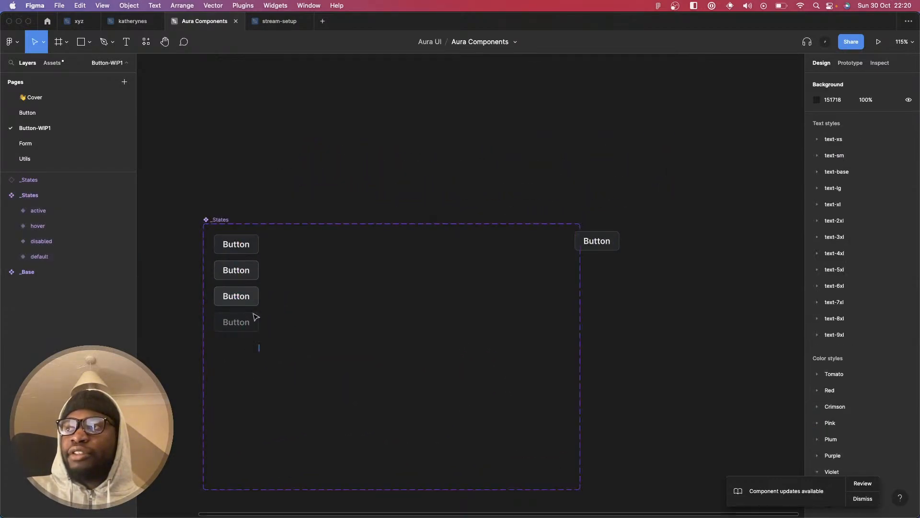
- Duplicate the four _States variants into a second column at X 122 inside the component set
left_click_drag(256, 317, 299, 260)
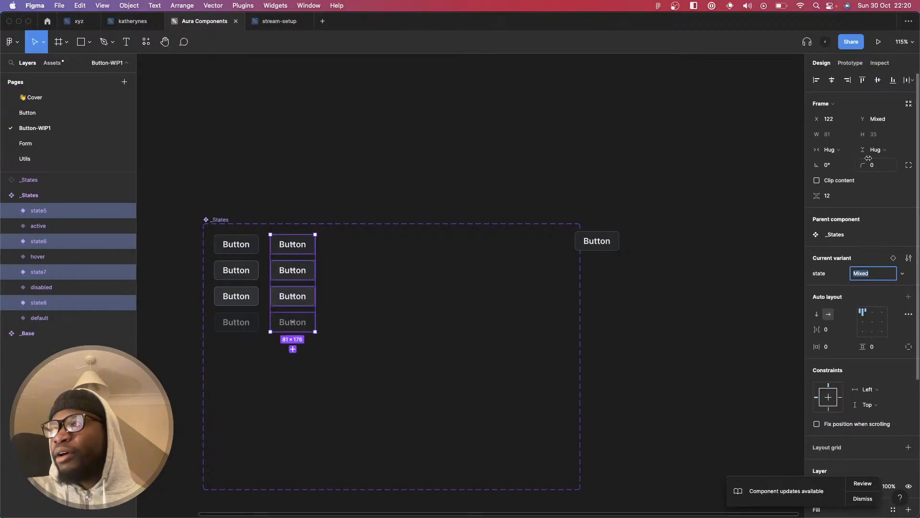
key("Escape")
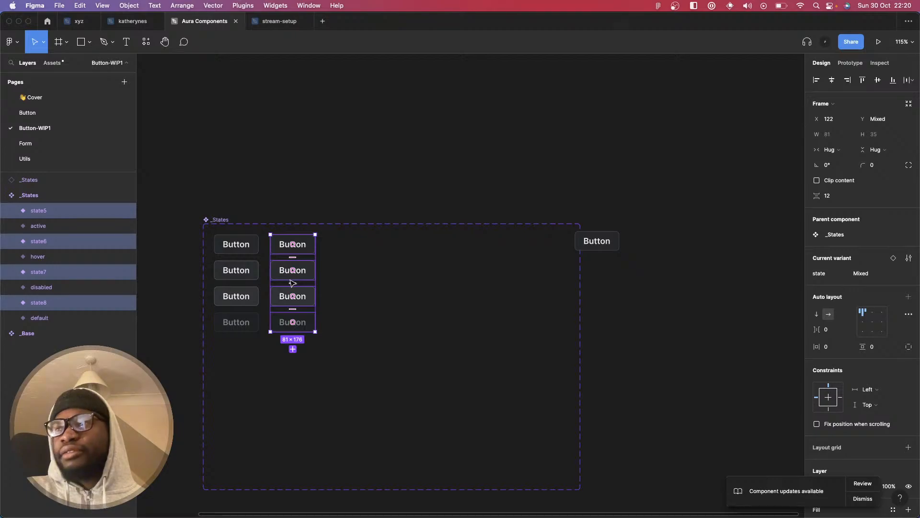
- Set the padding of the _Base instances inside the four duplicated variants to 12 horizontally and 8 vertically
key("Return")
key("Return")
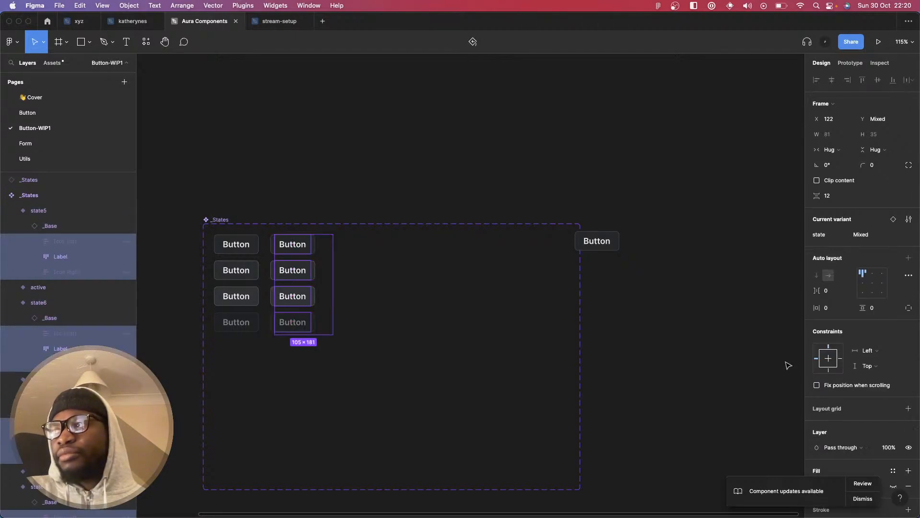
key("shift+Return")
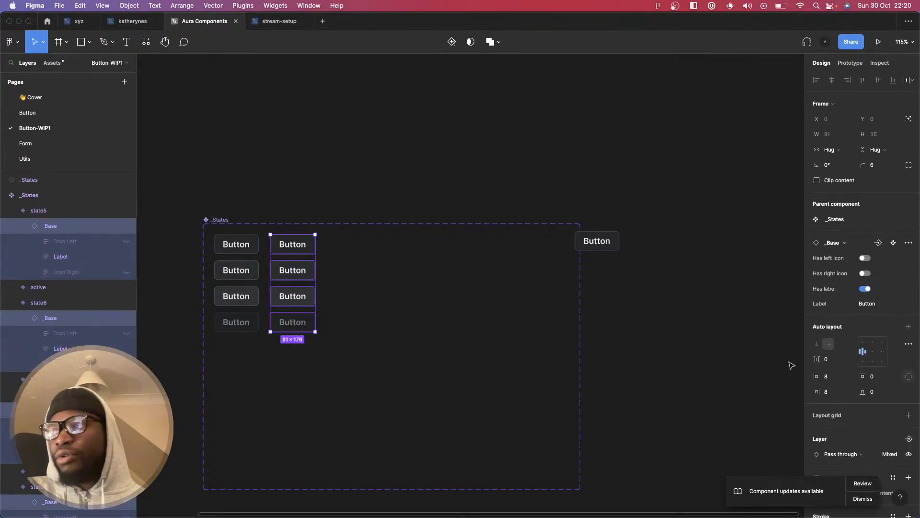
left_click(840, 398)
type("12")
key("Return")
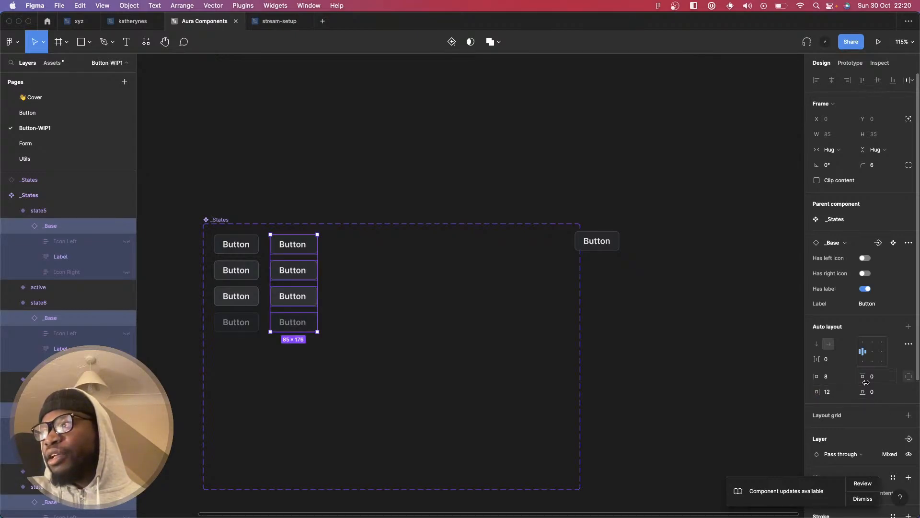
left_click(910, 377)
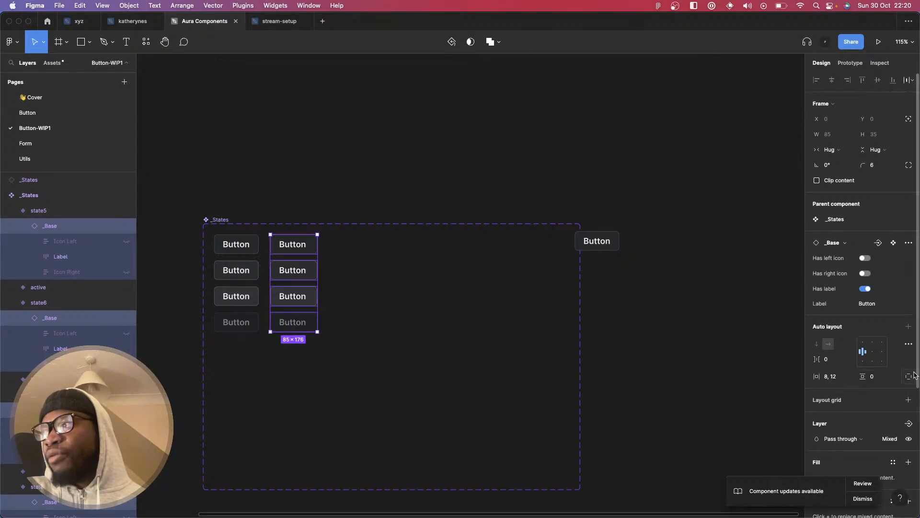
left_click(843, 377)
type("12")
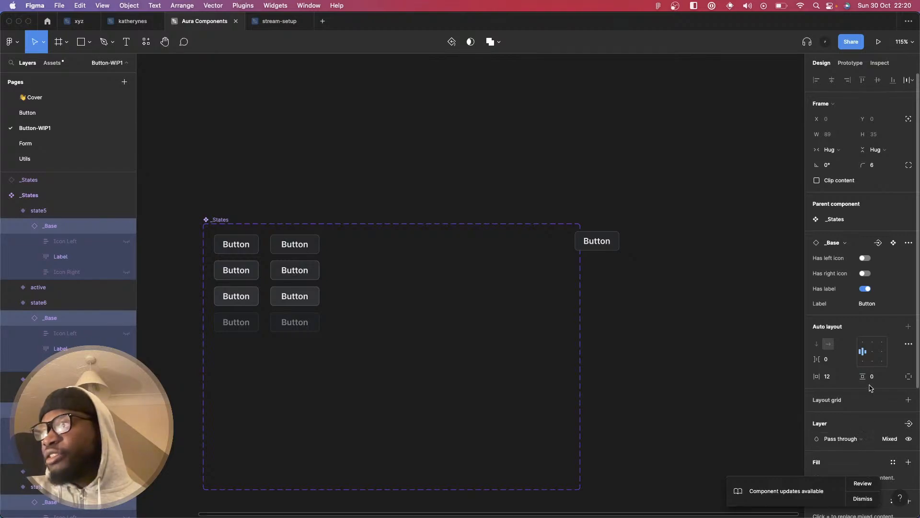
key("Tab")
type("8")
key("Return")
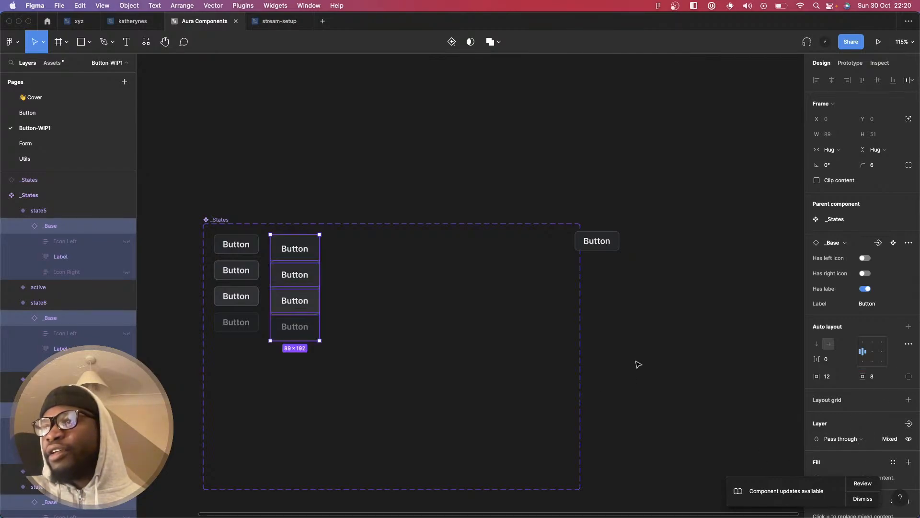
left_click(633, 363)
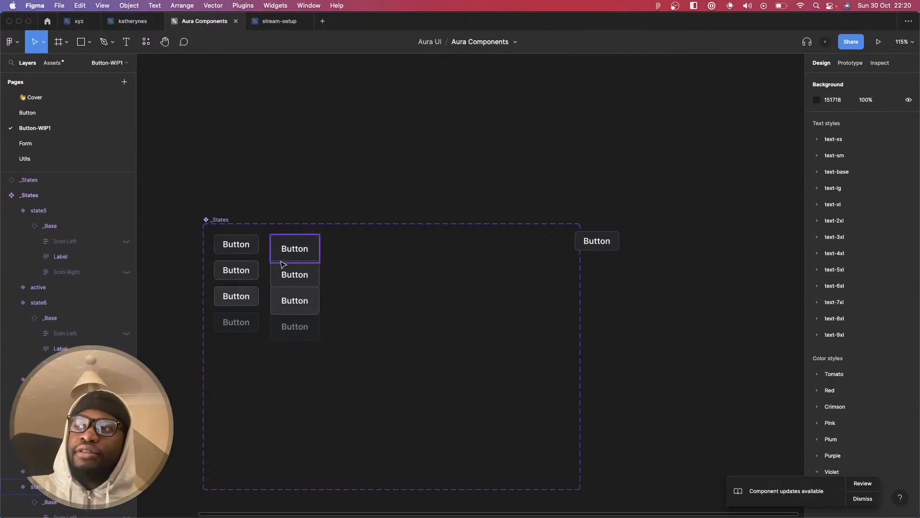
- Undo the padding changes, the duplicated variant column, and the enlargement and move of the _States component set
left_click_drag(233, 372, 336, 235)
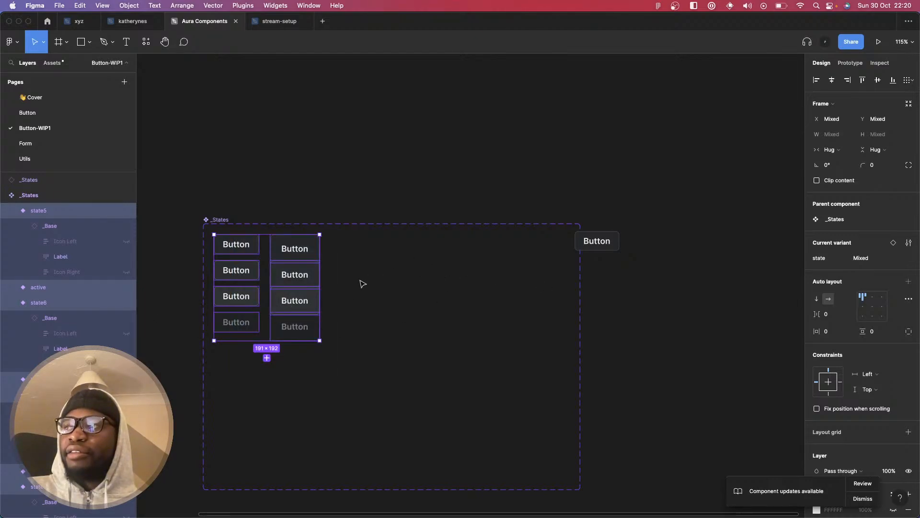
left_click(219, 220)
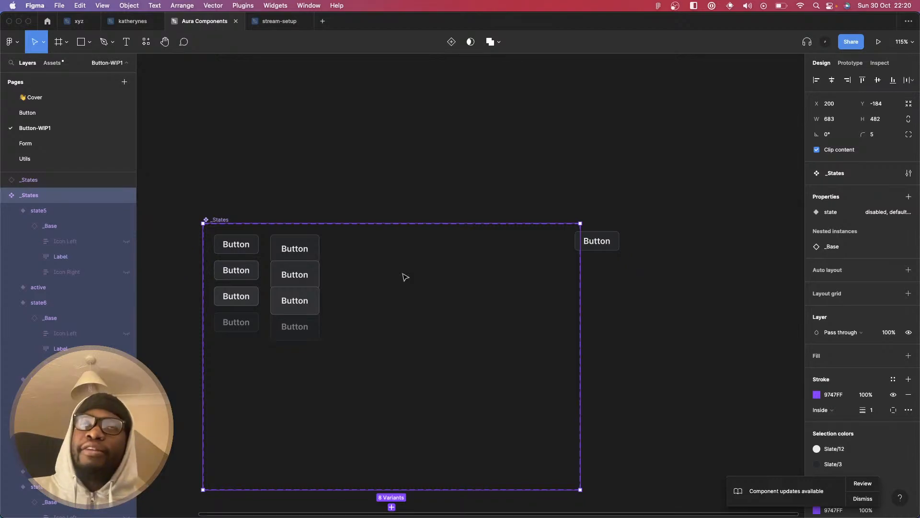
key("super+z")
key("super+z")
key("super+z")
key("super+z")
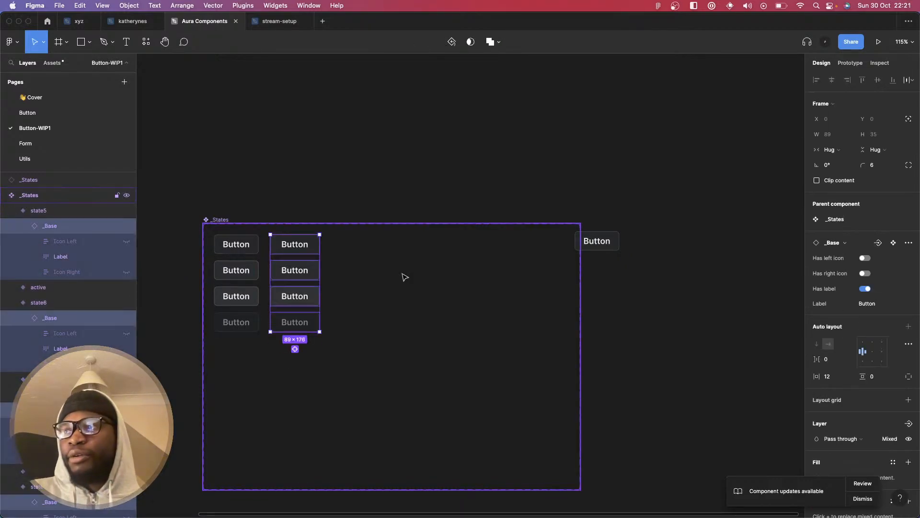
key("super+z")
key("super+z")
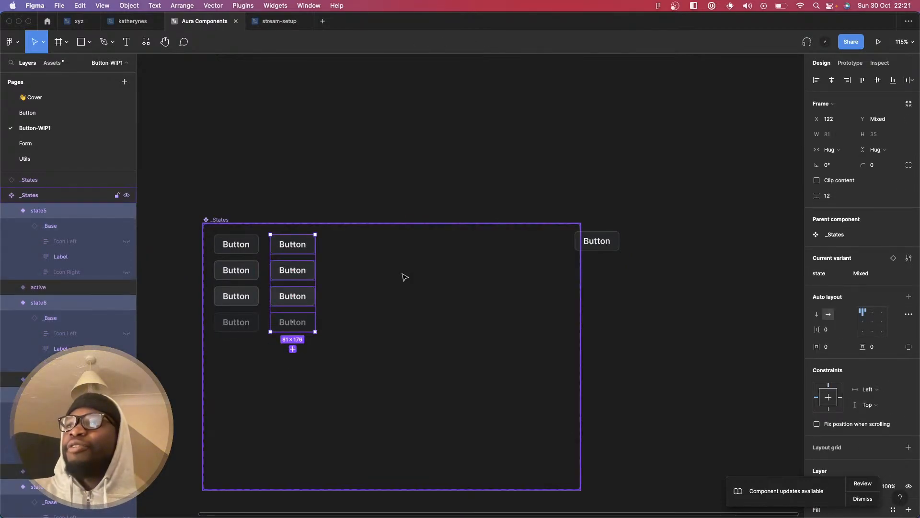
key("super+z")
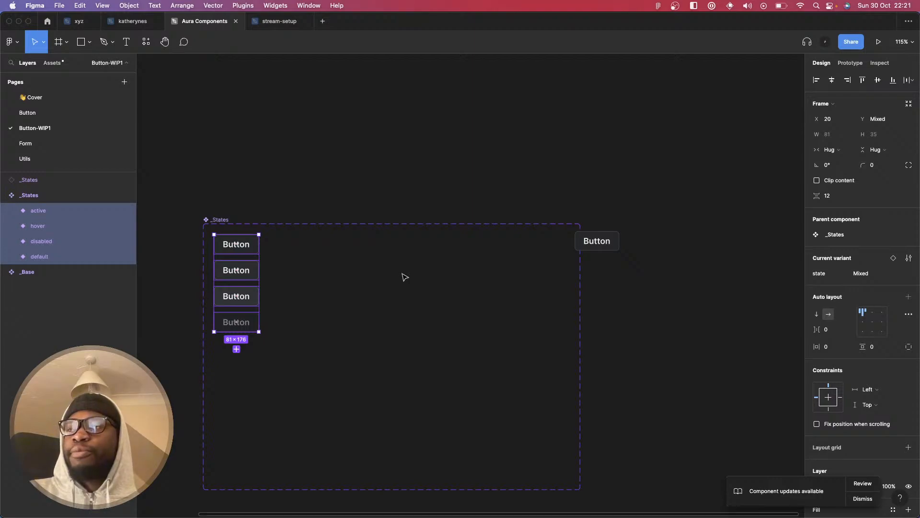
key("super+z")
key("super+z")
key("super+z")
key("super+z")
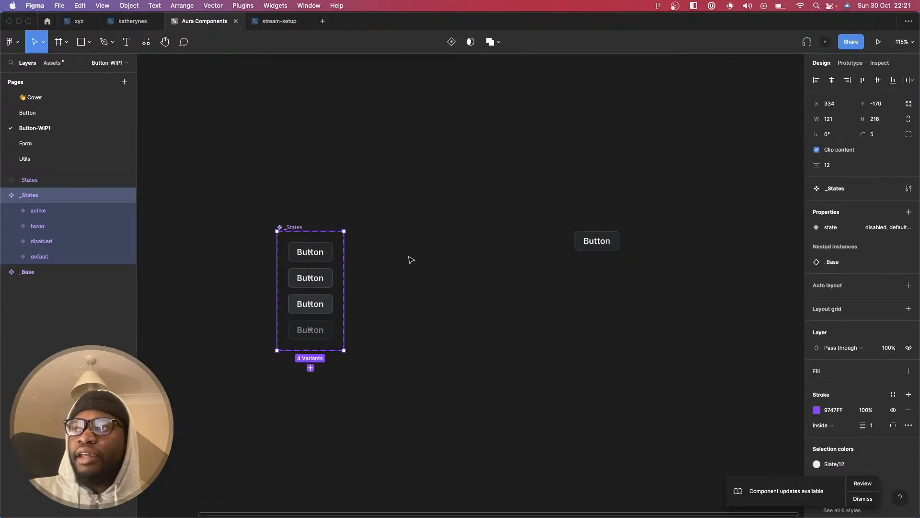
- Examine the exposed state and _Base properties of the standalone _States button instance
left_click(617, 267)
left_click(597, 240)
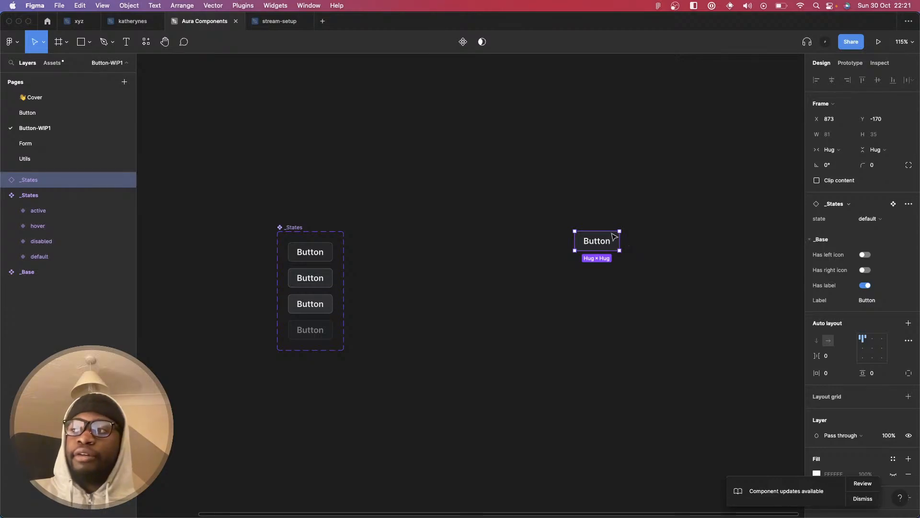
left_click(571, 207)
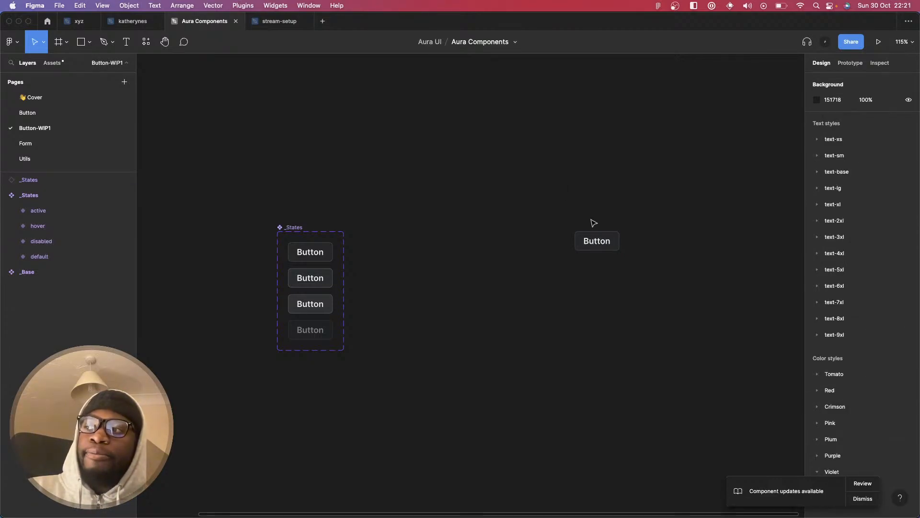
left_click(594, 235)
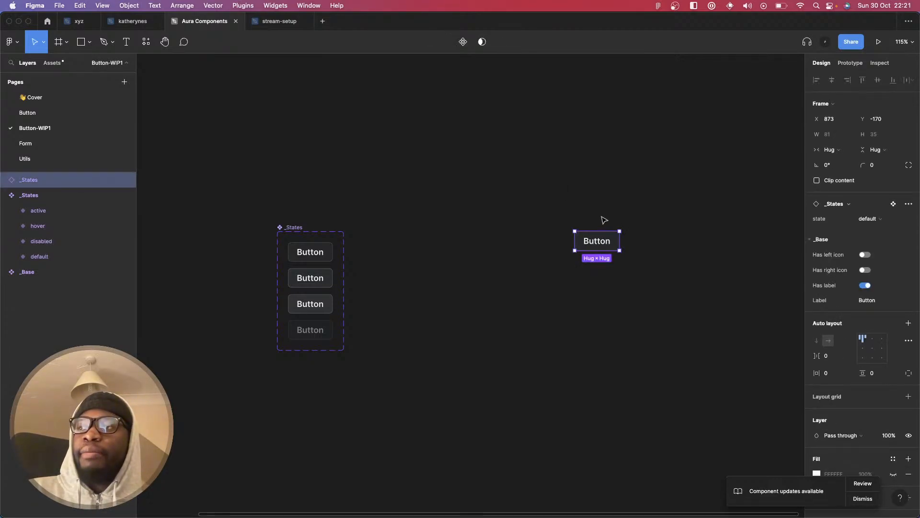
left_click(604, 220)
- On the Button page, survey the component sets and the Sign Up _test instance, and select all the properties sets
left_click(72, 112)
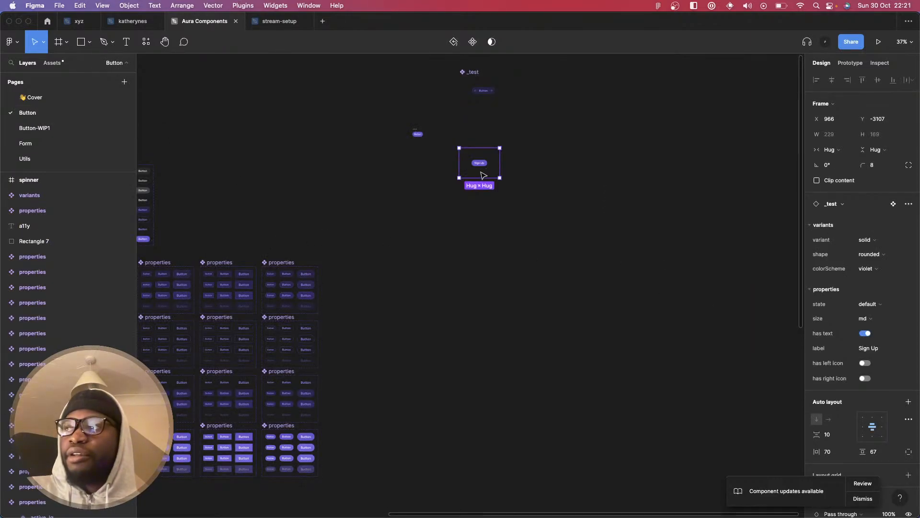
scroll(479, 173, "left", 2)
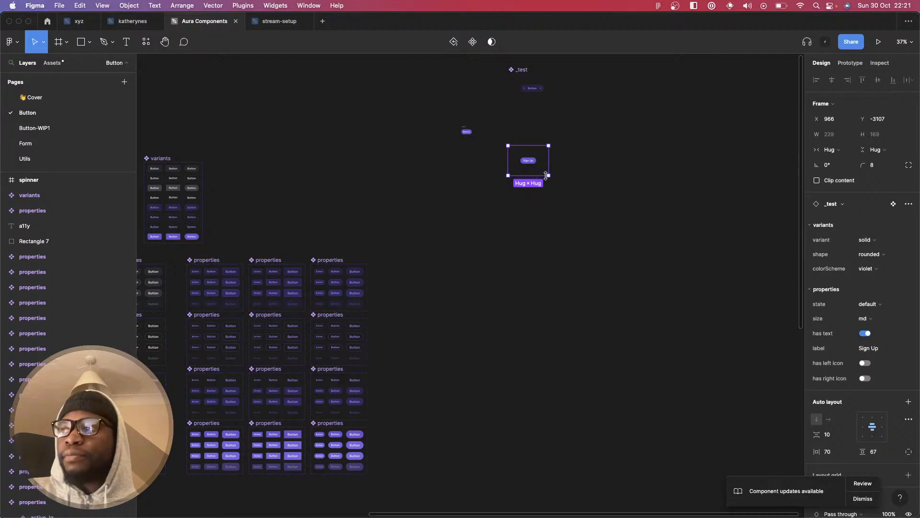
scroll(547, 179, "left", 5)
scroll(549, 183, "right", 5)
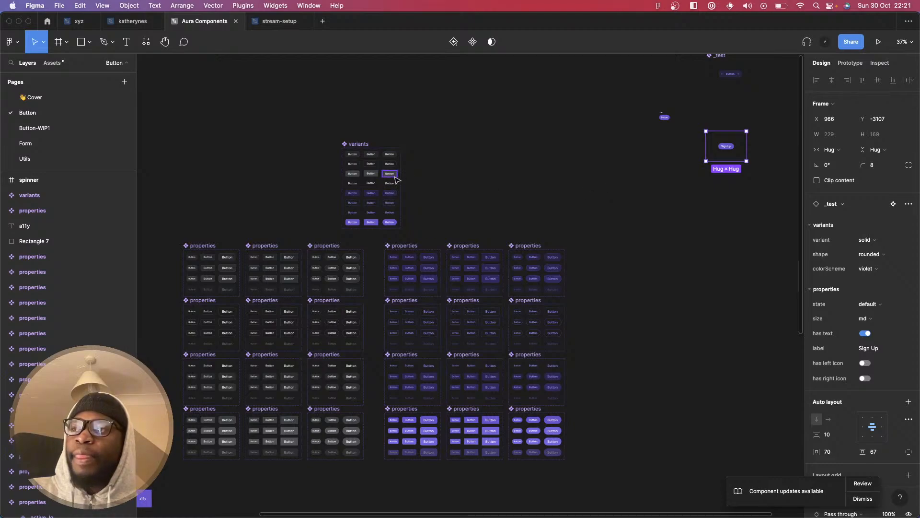
scroll(286, 177, "down", 3)
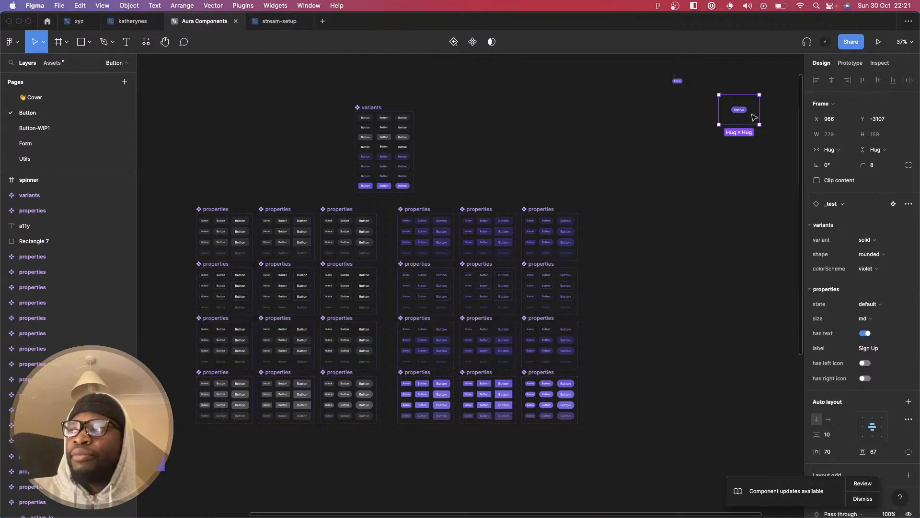
scroll(754, 118, "up", 10)
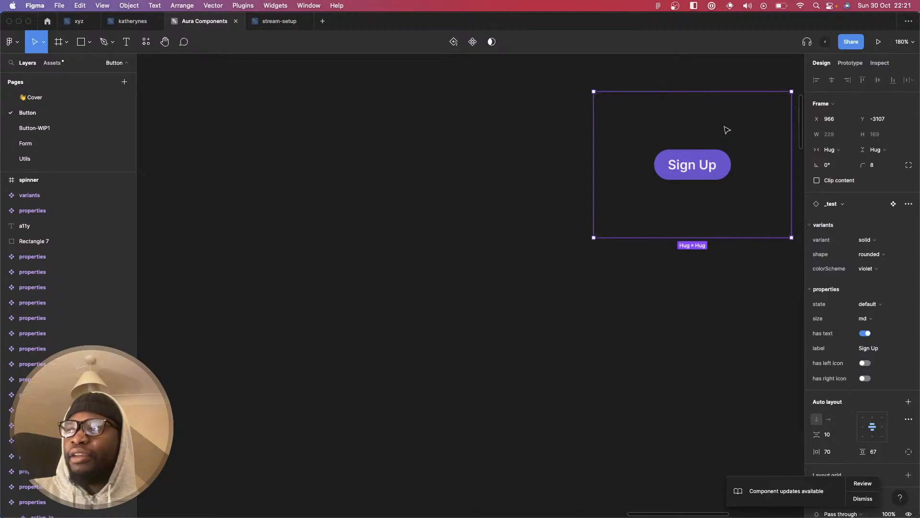
scroll(727, 130, "down", 10)
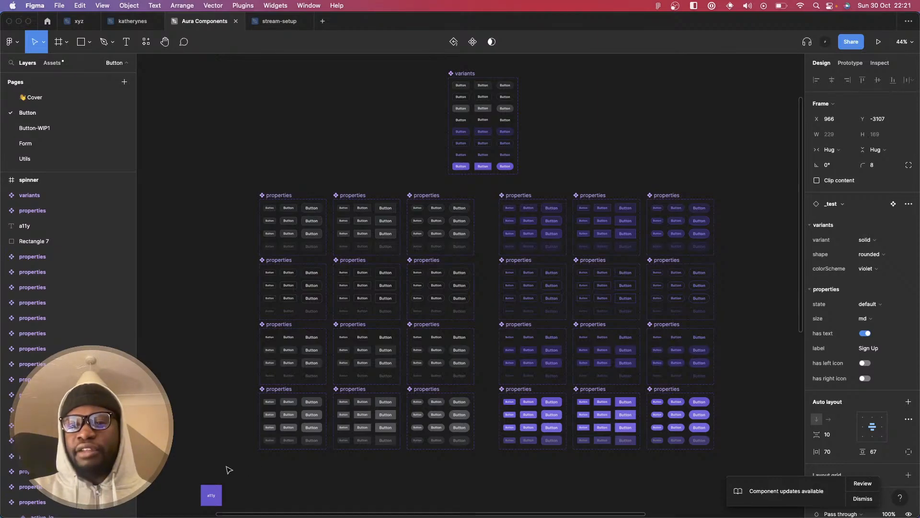
left_click_drag(229, 470, 671, 186)
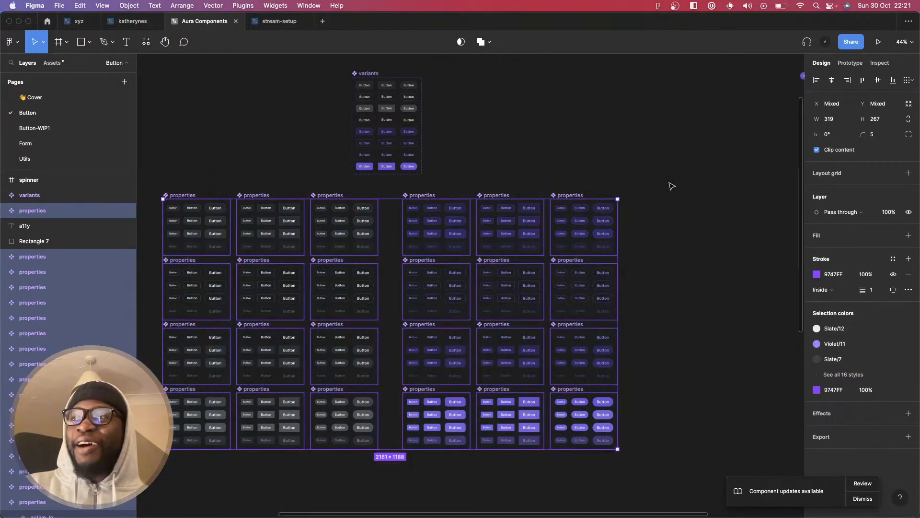
- On the Button-WIP1 page, select the _Base component and examine its properties
left_click(61, 130)
scroll(479, 235, "left", 10)
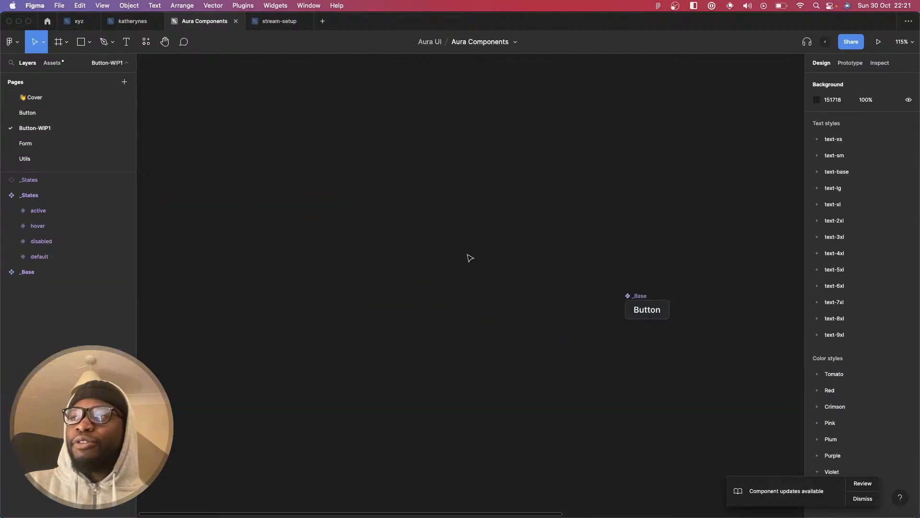
scroll(503, 274, "right", 3)
scroll(542, 288, "up", 5)
scroll(570, 297, "down", 3)
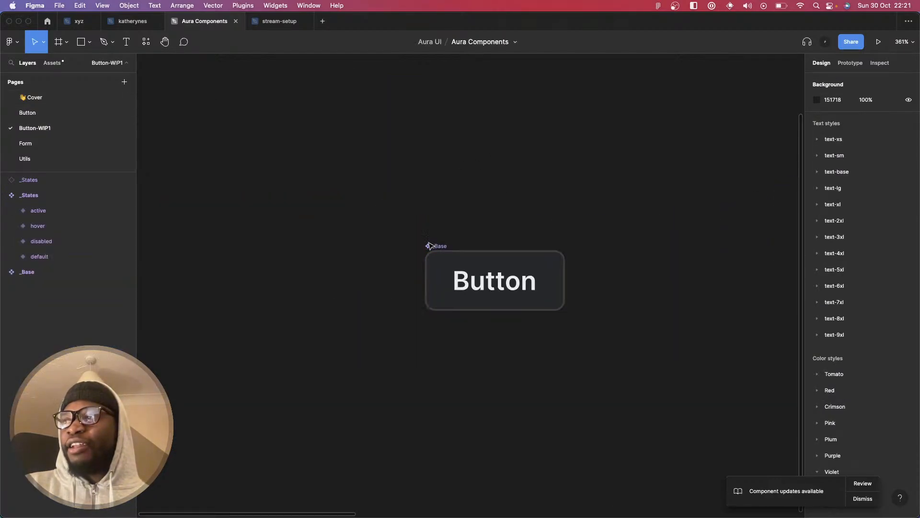
left_click(434, 246)
left_click(136, 22)
left_click(200, 22)
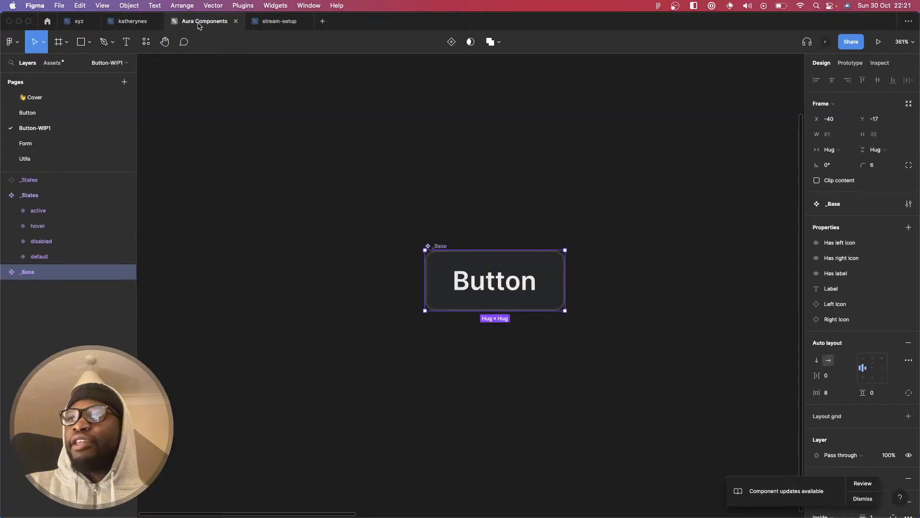
- On the Button page, examine the variants and nested layers inside all the properties sets, and clear the selection
left_click(43, 113)
scroll(462, 283, "right", 2)
scroll(463, 283, "down", 1)
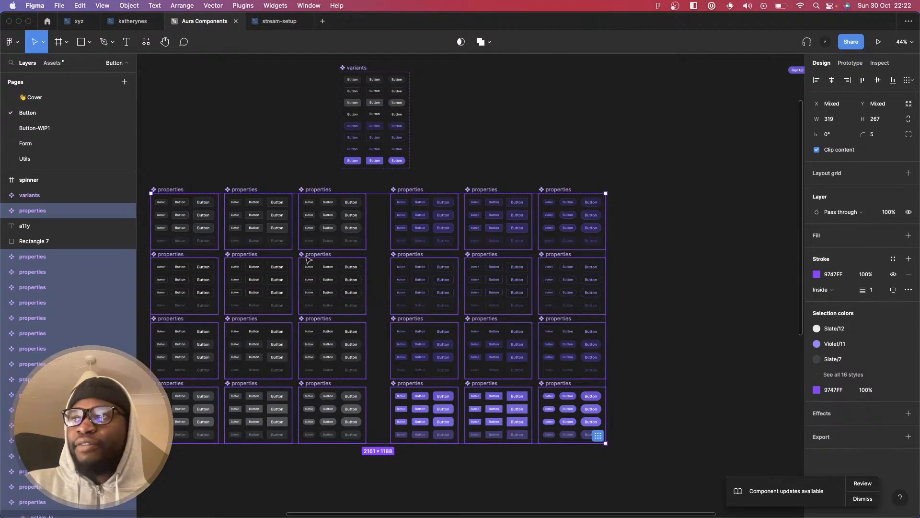
key("Return")
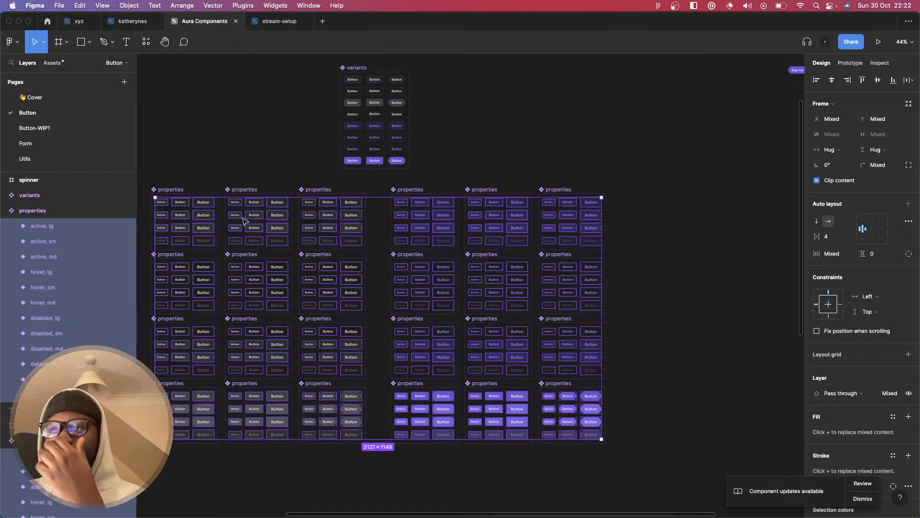
key("Return")
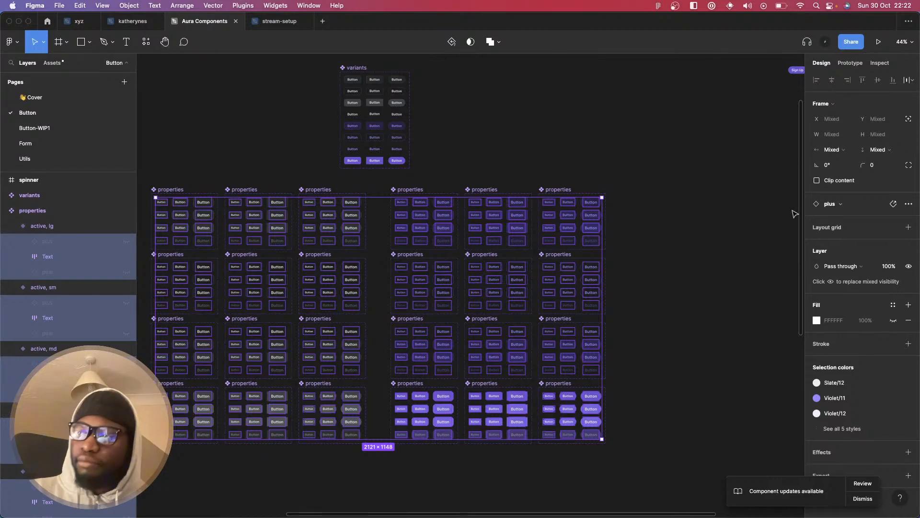
key("shift+Return")
key("shift+Return")
left_click(646, 192)
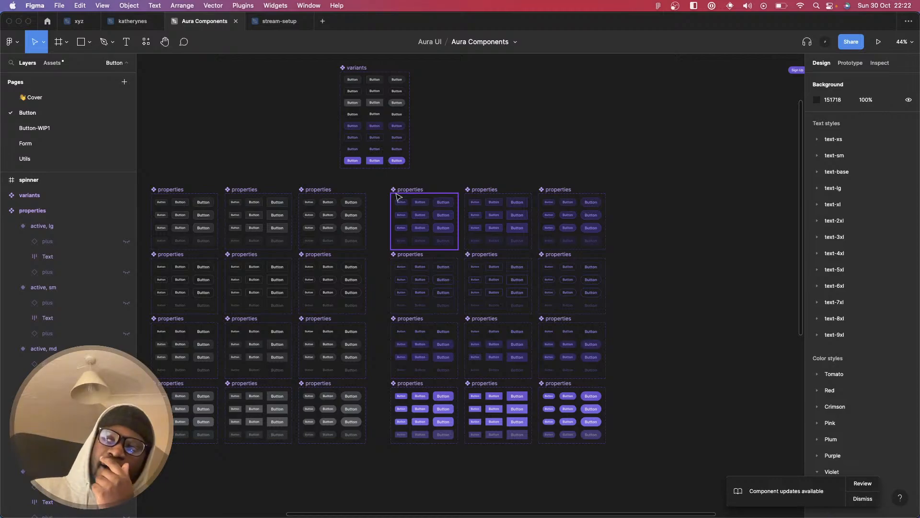
- Select the hover, lg variant in the square-cornered violet outline properties set and show the left plus icon across that set's variants
left_click(518, 292)
scroll(521, 292, "up", 5)
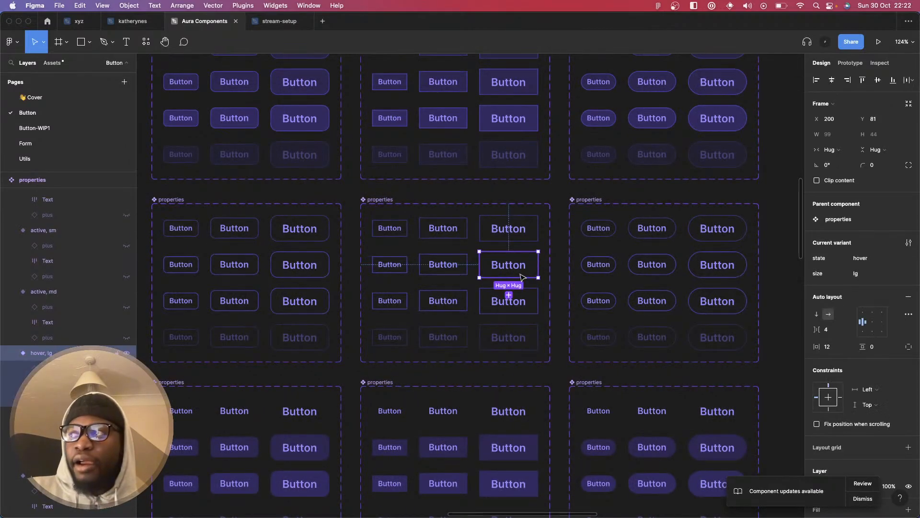
scroll(870, 399, "down", 5)
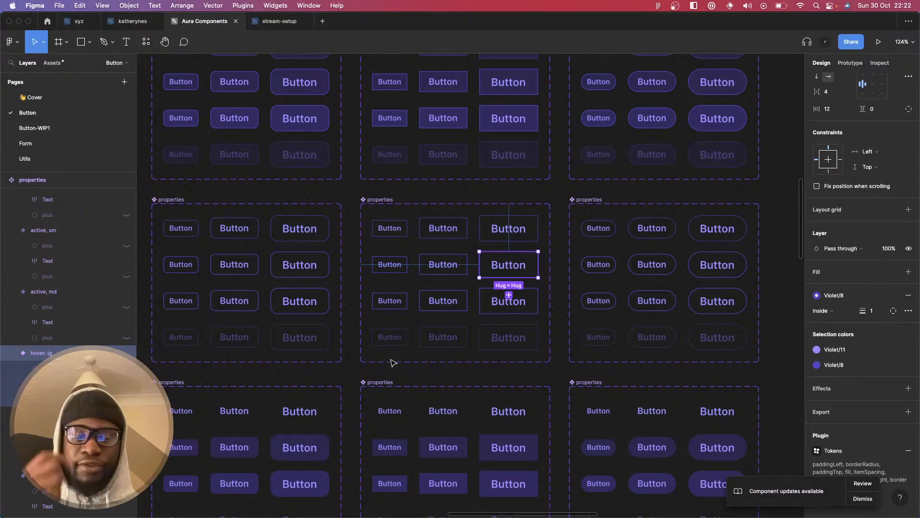
scroll(795, 222, "up", 8)
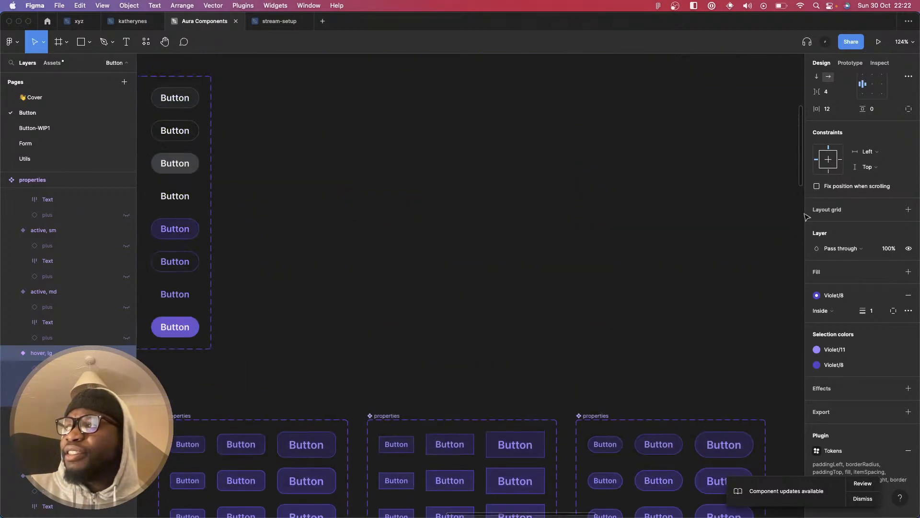
scroll(709, 250, "down", 7)
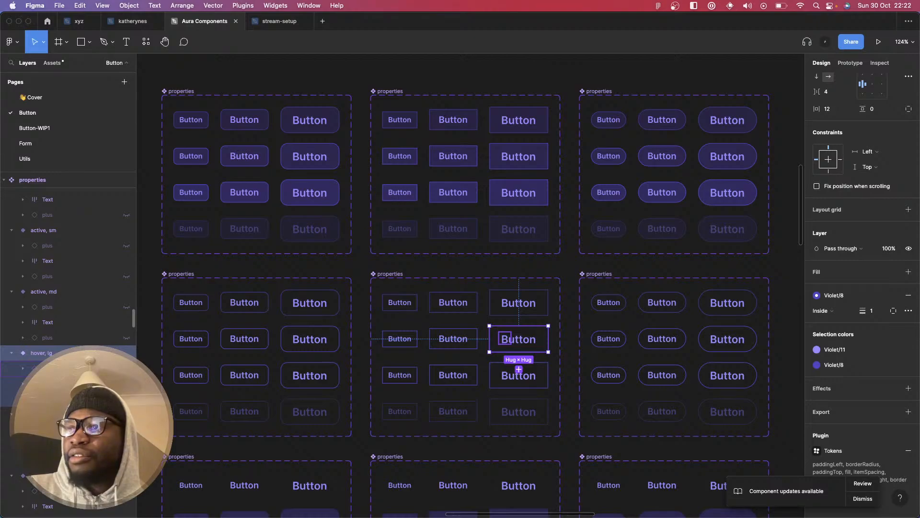
key("super+shift+h")
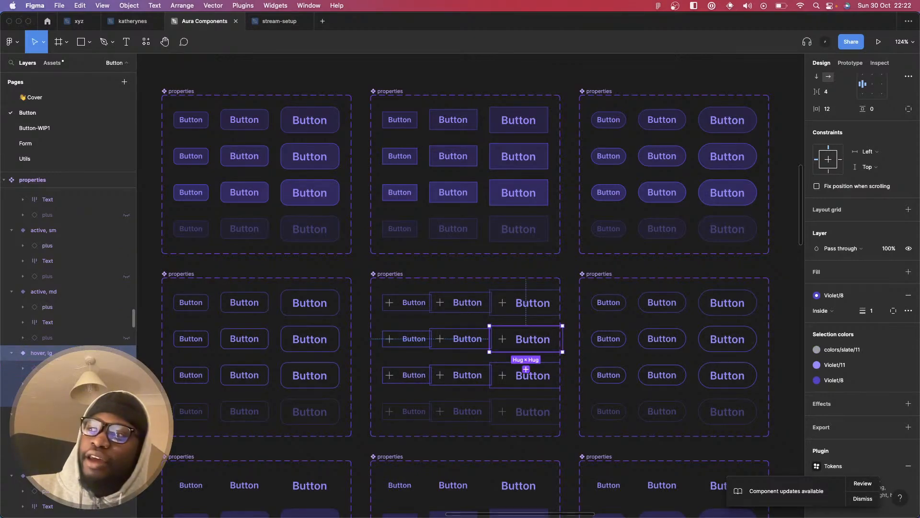
- Hide the left plus icon across the square-cornered violet outline set's variants and clear the selection
key("super+shift+h")
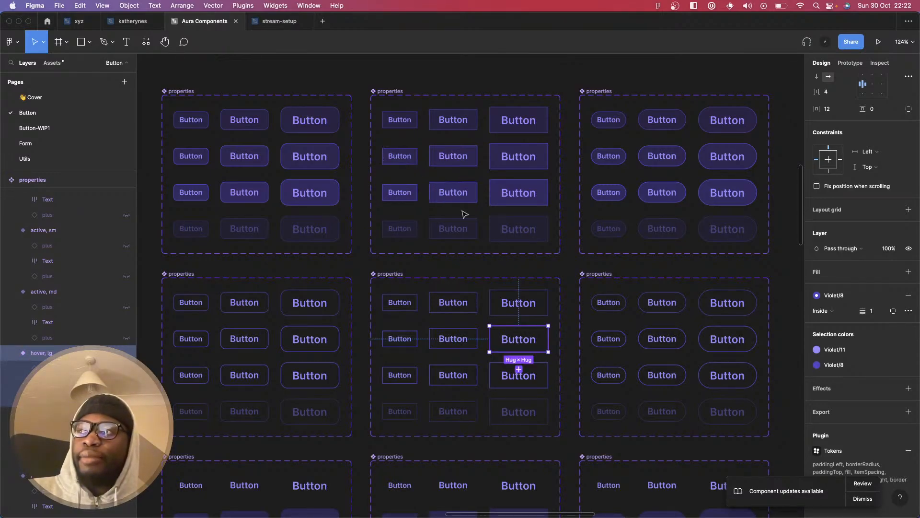
left_click(169, 295)
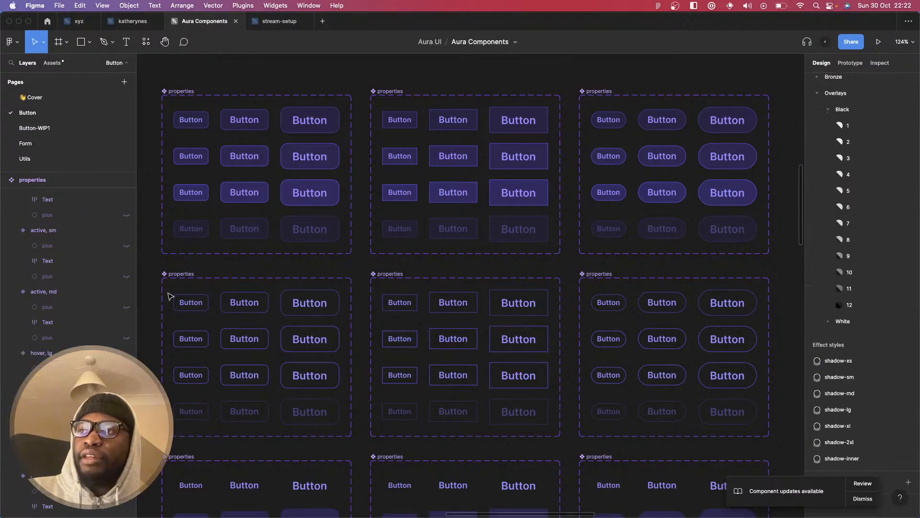
- Select the vector shapes of both hidden plus icons in every variant of the rounded-corner violet outline properties set
left_click(186, 302)
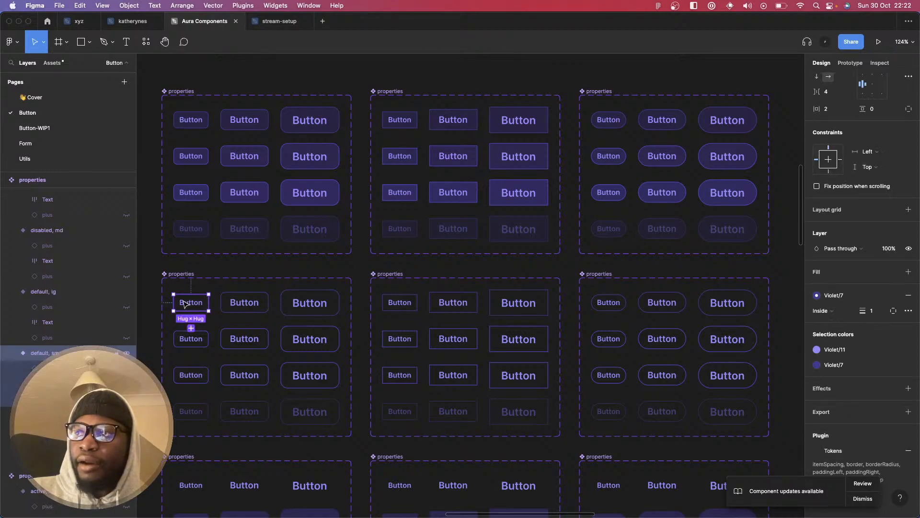
key("Return")
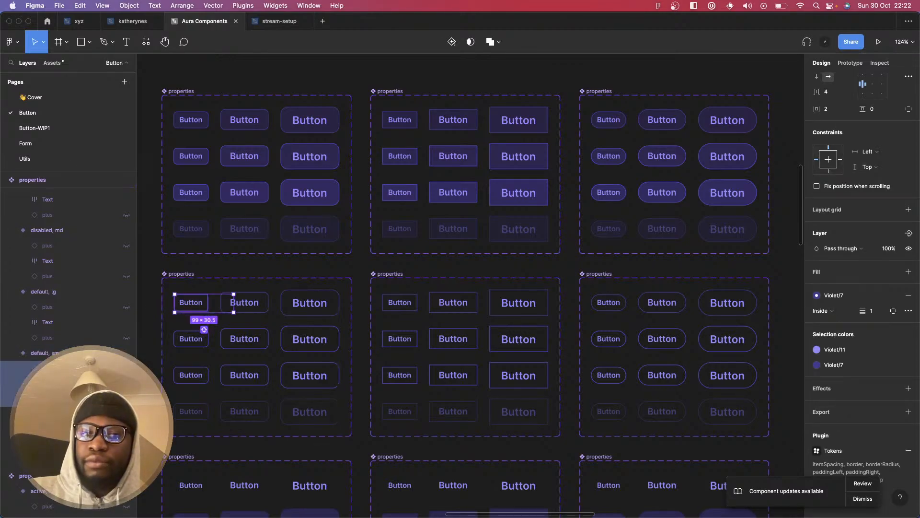
left_click(33, 368)
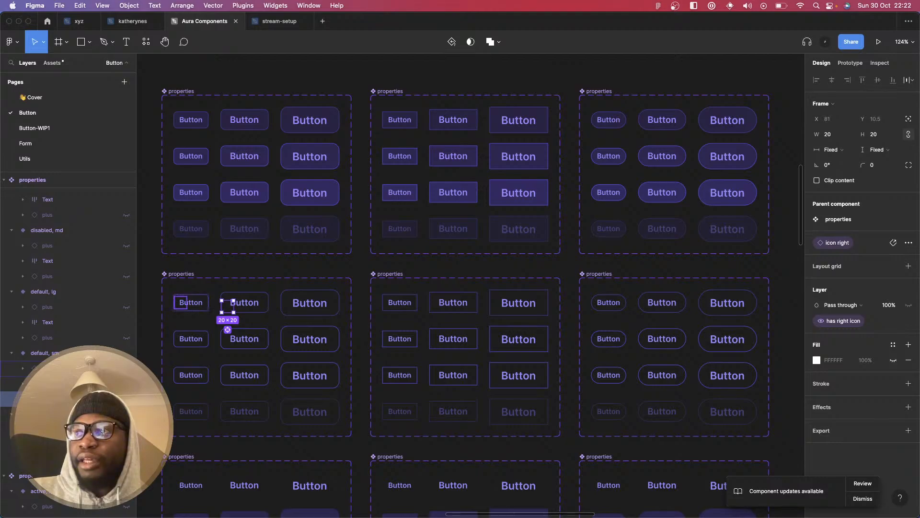
left_click(228, 307, "shift")
key("super+alt+a")
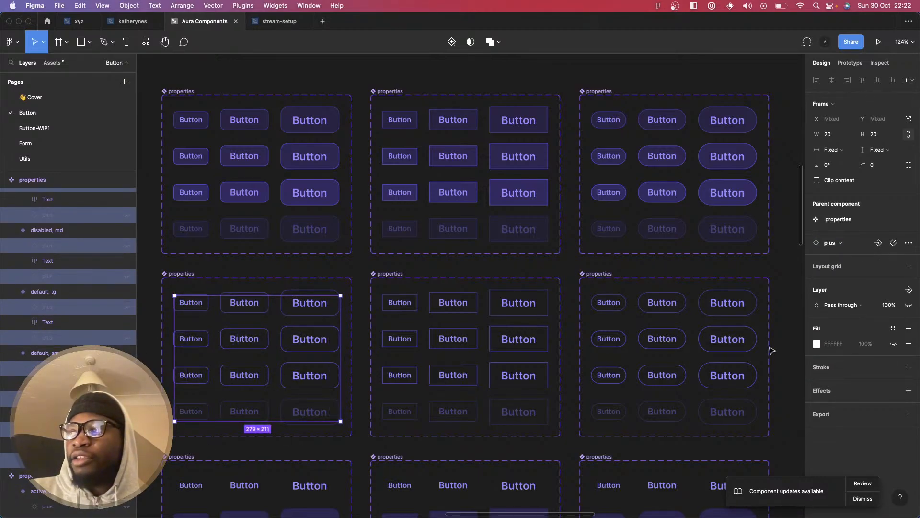
key("Return")
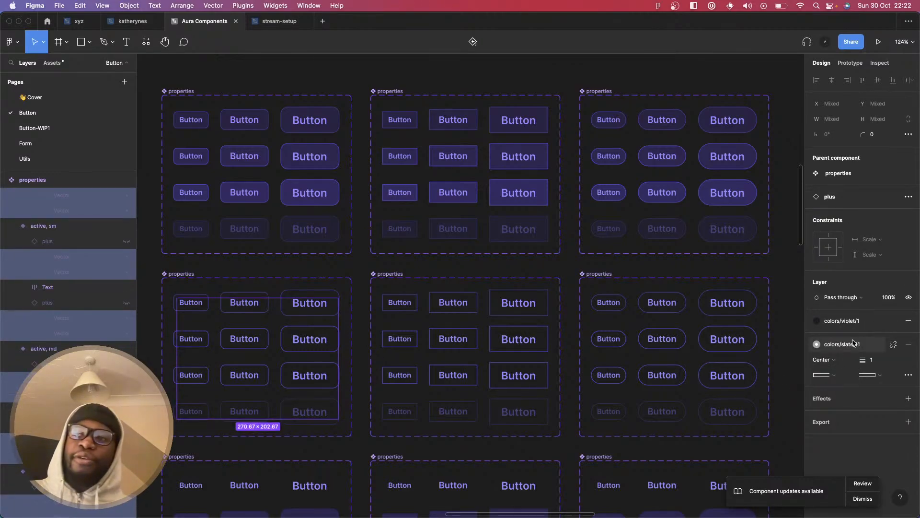
- Remove the fill from the rounded outline set's plus icon vectors and set their stroke to the Violet/11 color style
left_click(909, 324)
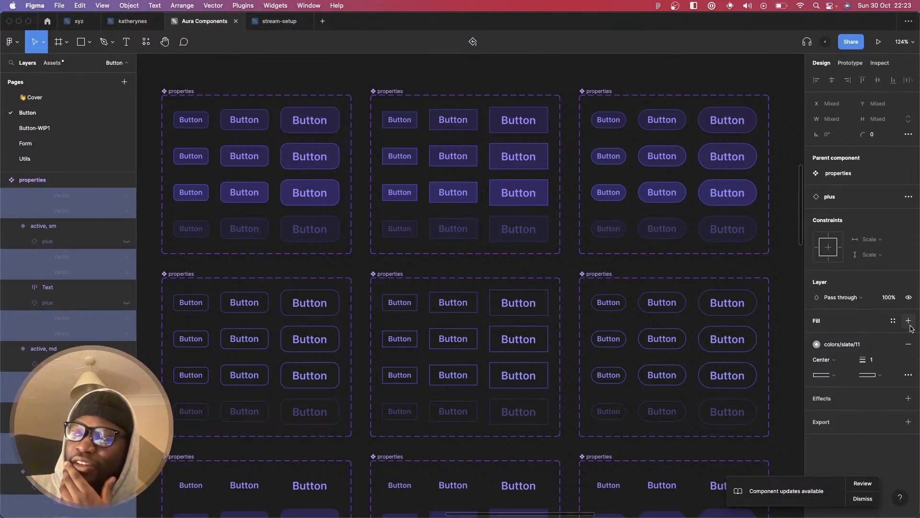
left_click(817, 344)
type("vi")
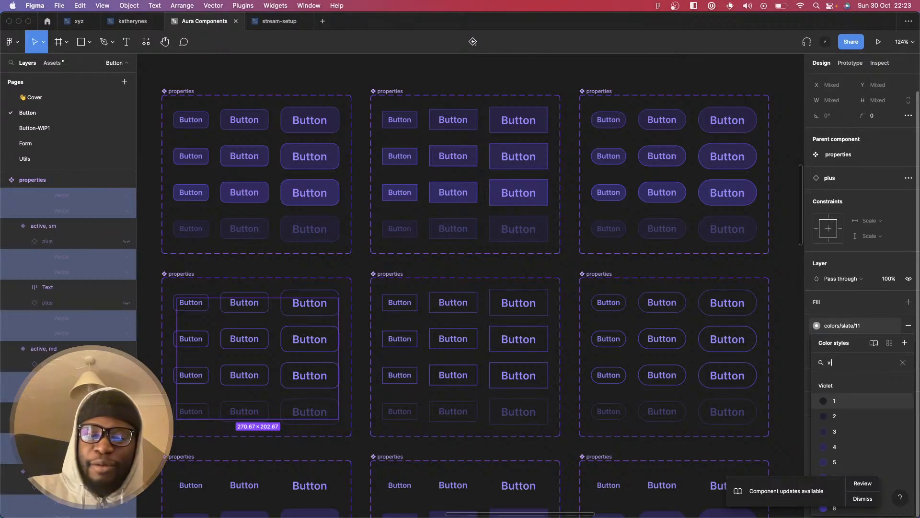
type("olet")
scroll(858, 431, "down", 3)
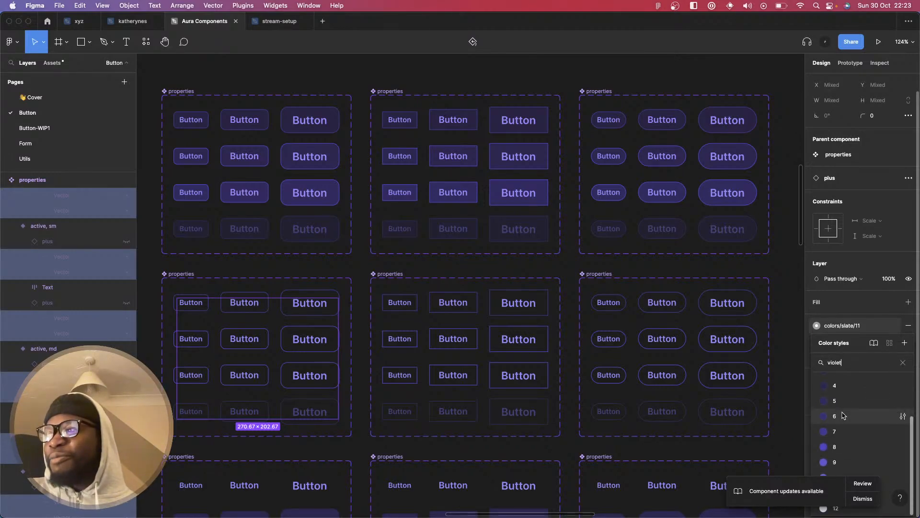
left_click(858, 498)
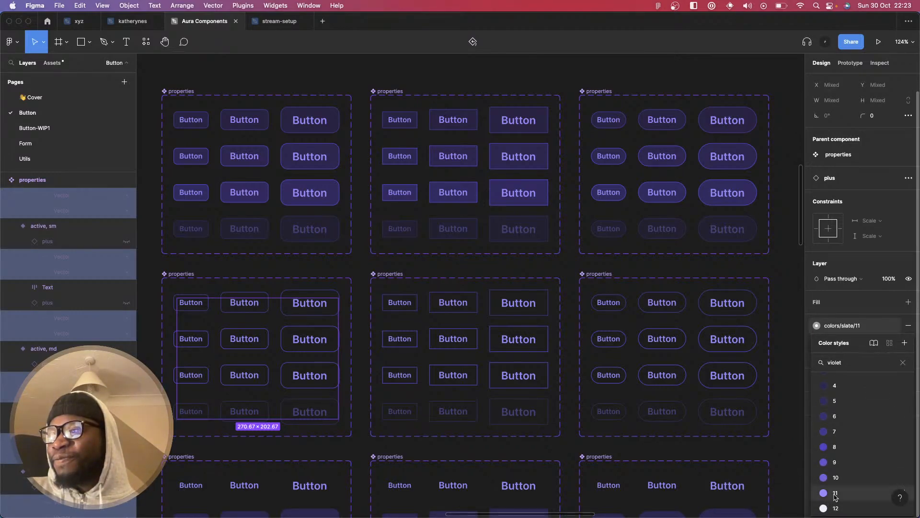
left_click(834, 494)
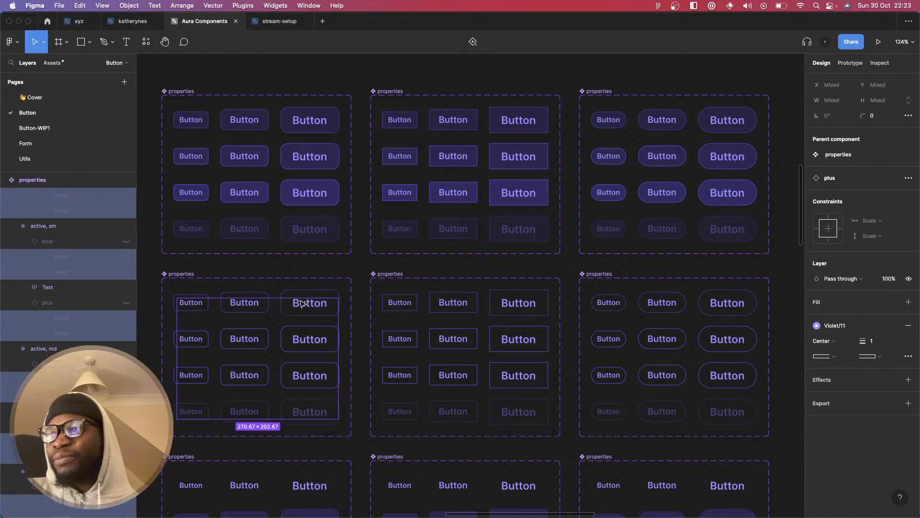
- Select the vector shapes of both hidden plus icons in every variant of the square-cornered violet outline properties set
scroll(345, 344, "right", 2)
scroll(345, 343, "down", 1)
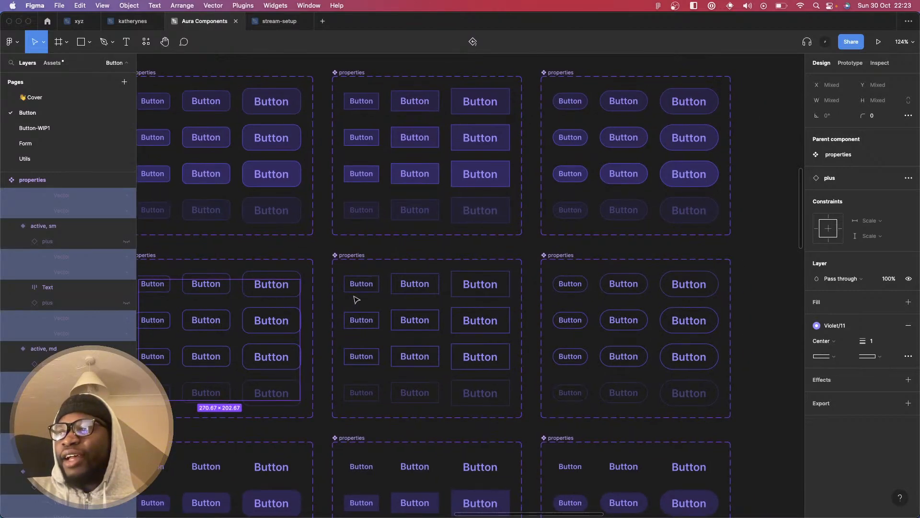
double_click(346, 288)
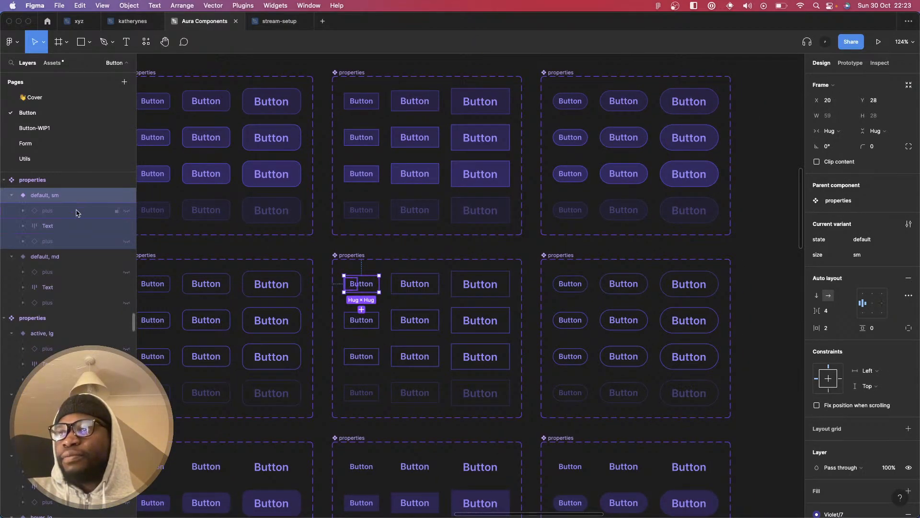
left_click(71, 245, "shift")
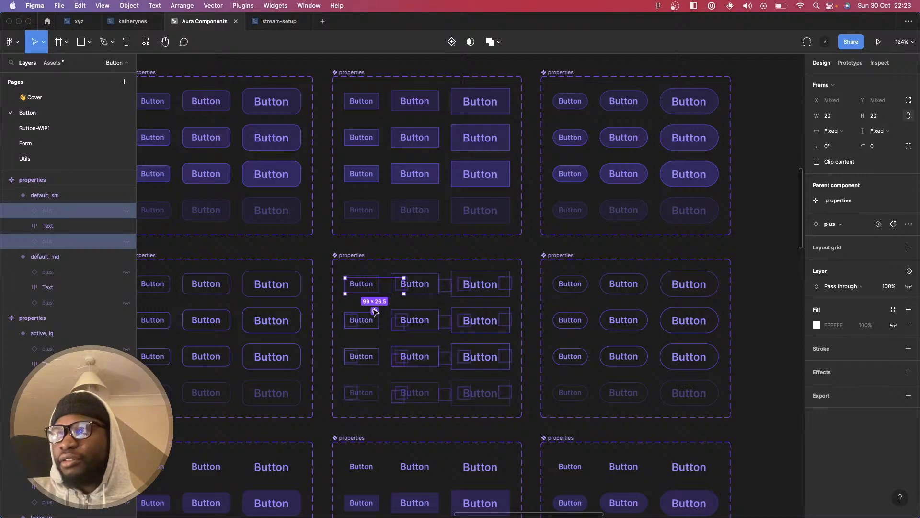
left_click(374, 312, "shift")
key("Return")
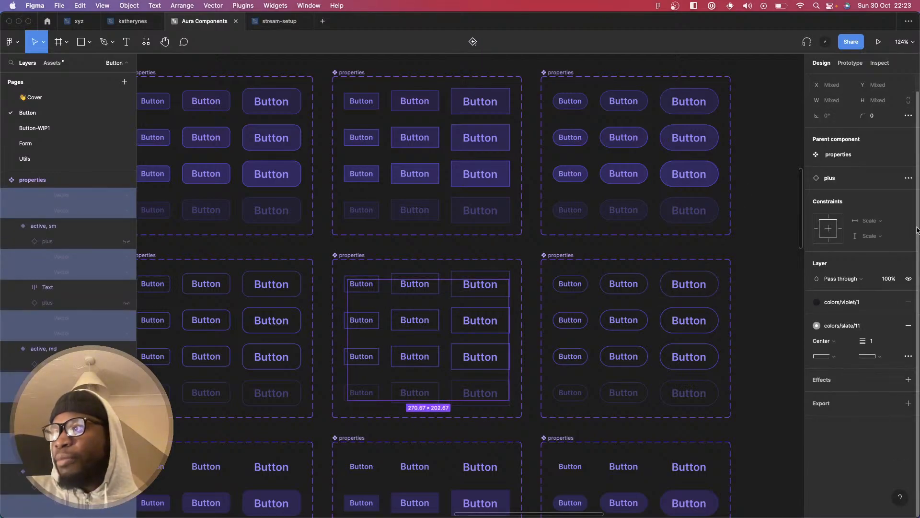
- Remove the fill from the square-cornered outline set's plus icon vectors and set their stroke to the Violet/11 color style
left_click(907, 302)
left_click(893, 326)
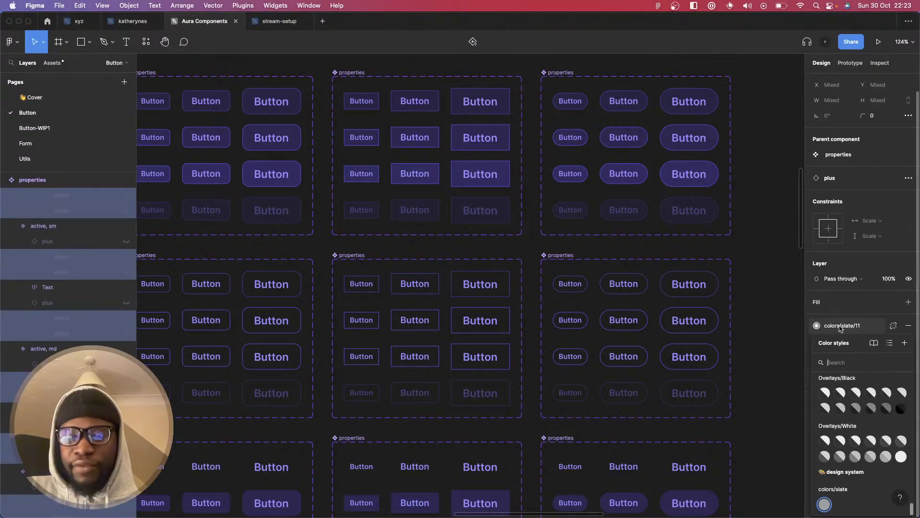
type("violet")
scroll(876, 407, "down", 3)
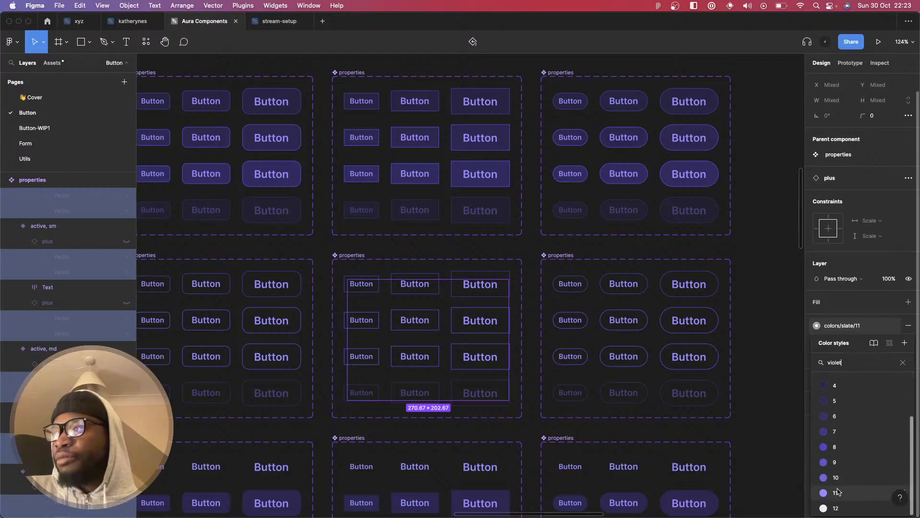
left_click(839, 493)
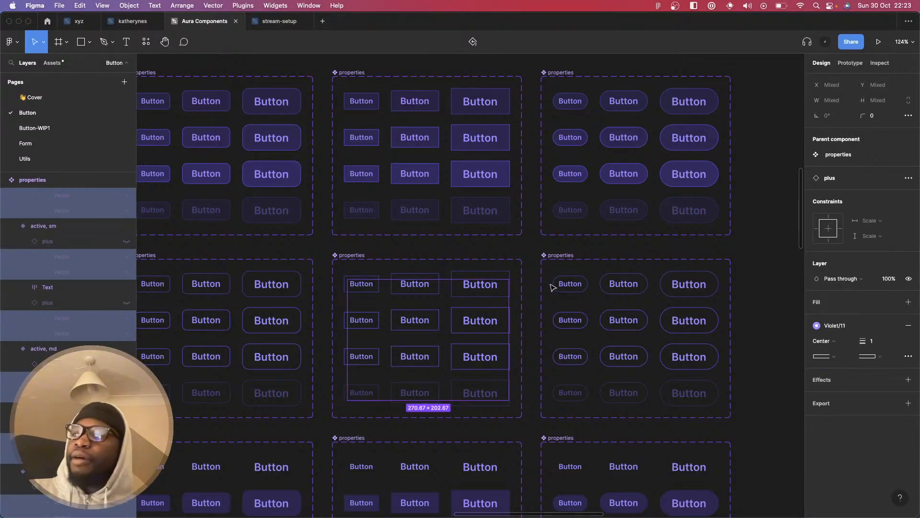
- Select the vector shapes of both hidden plus icons in every variant of the pill-shaped violet outline properties set
left_click(570, 283)
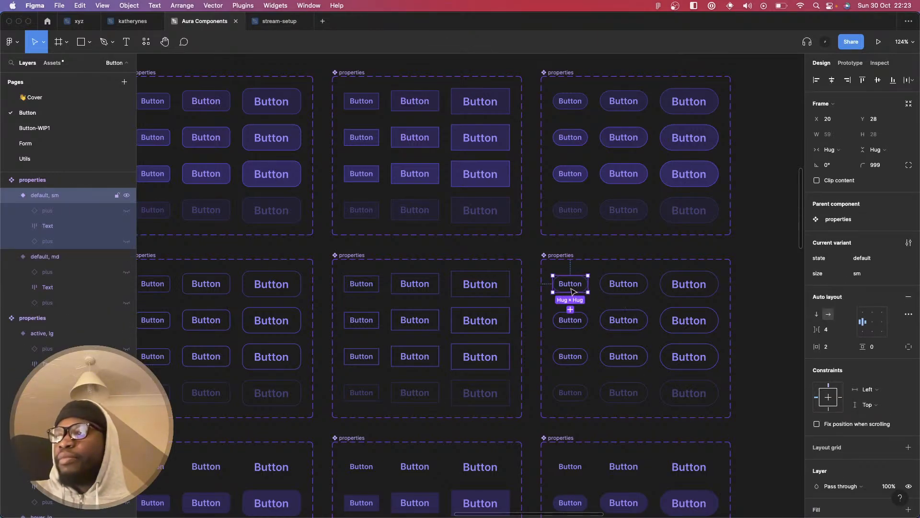
left_click(71, 210)
left_click(71, 241, "shift")
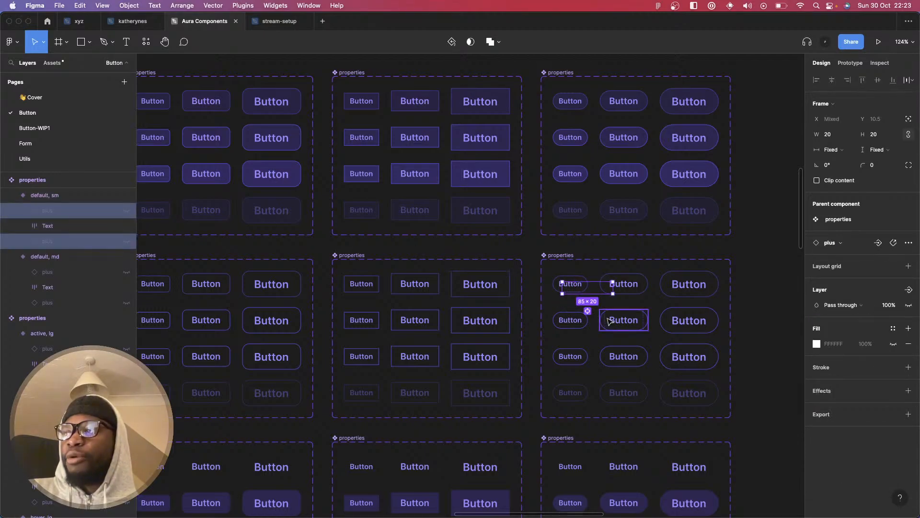
left_click(589, 312)
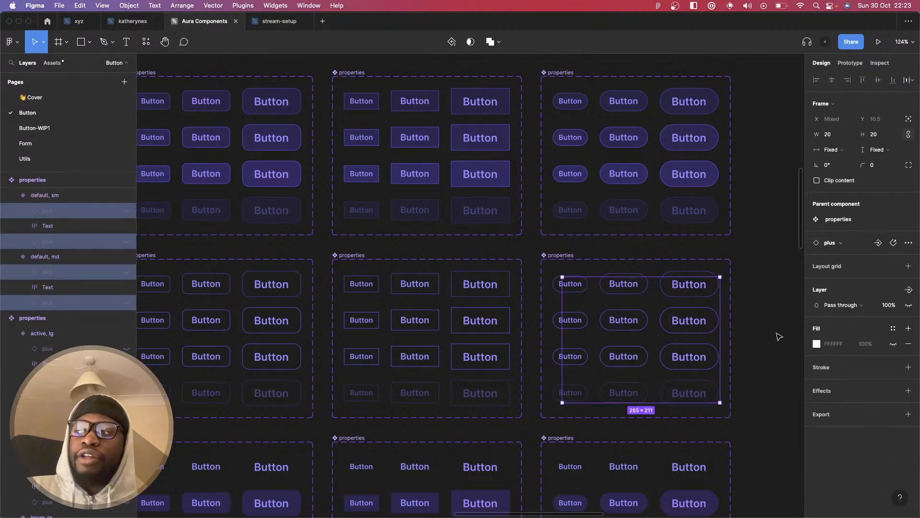
key("Return")
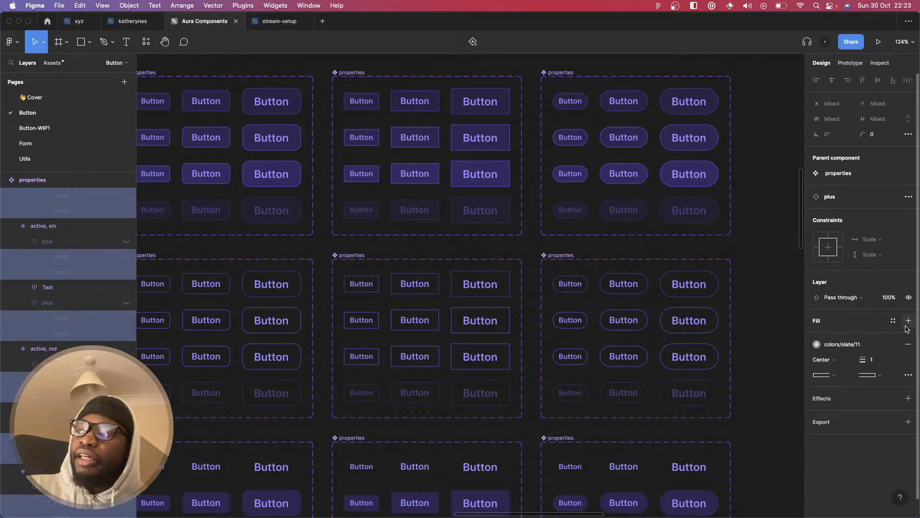
- Remove the fill from the pill-shaped outline set's plus icon vectors and set their stroke to the Violet/11 color style
left_click(862, 344)
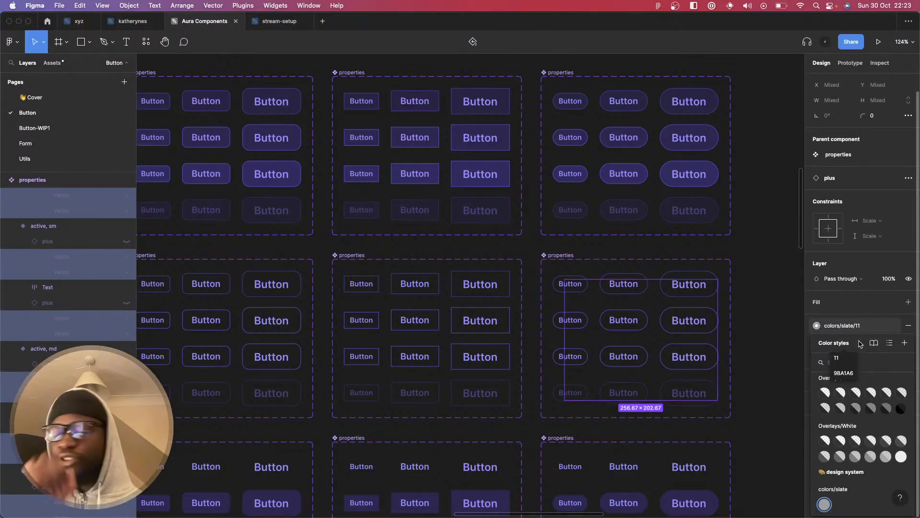
type("violet")
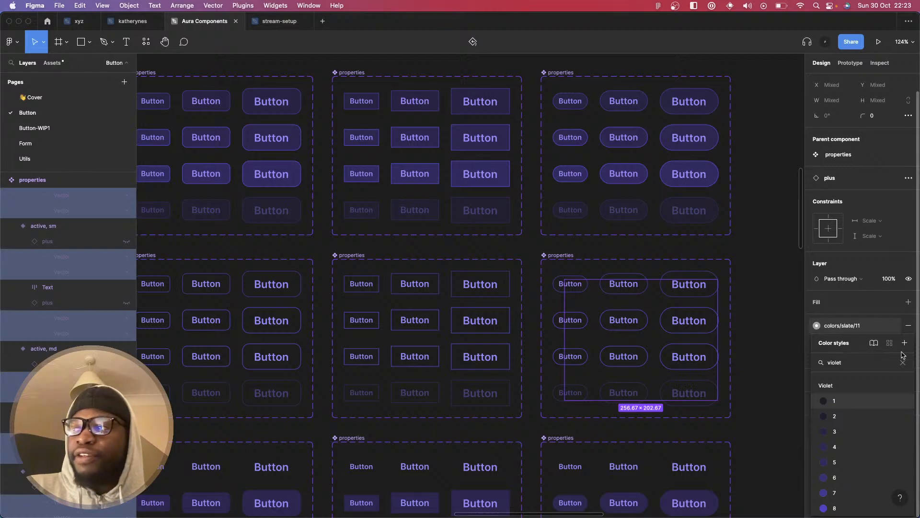
scroll(843, 446, "down", 3)
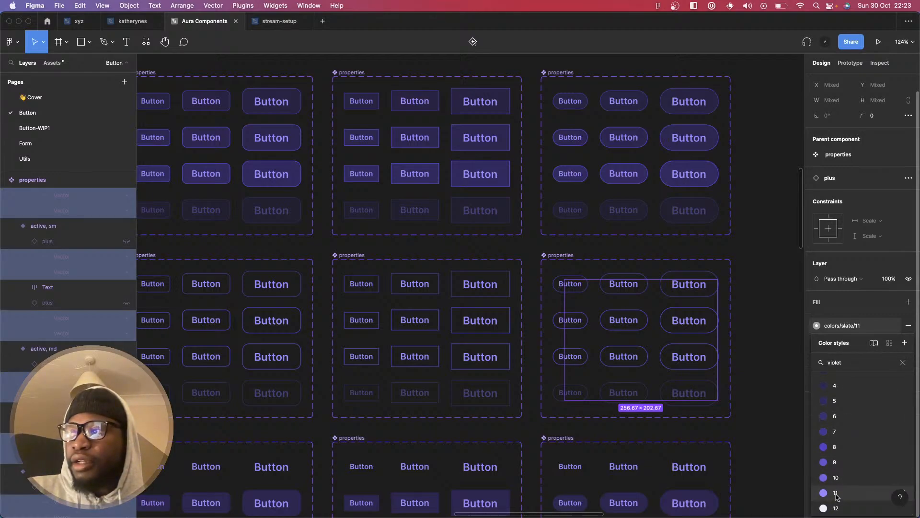
left_click(836, 493)
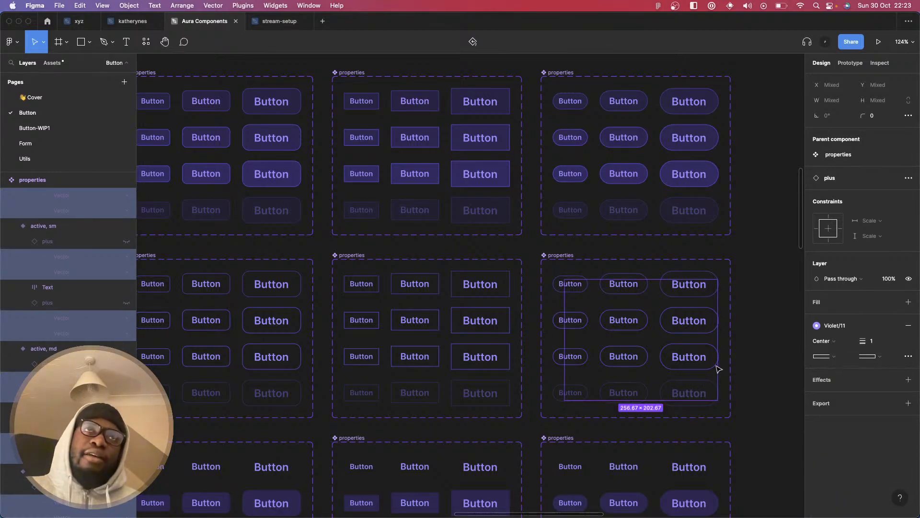
- Select the vector shapes of both hidden plus icons in every variant of the rounded-corner borderless violet set below the outline sets
scroll(718, 368, "down", 5)
scroll(718, 368, "left", 5)
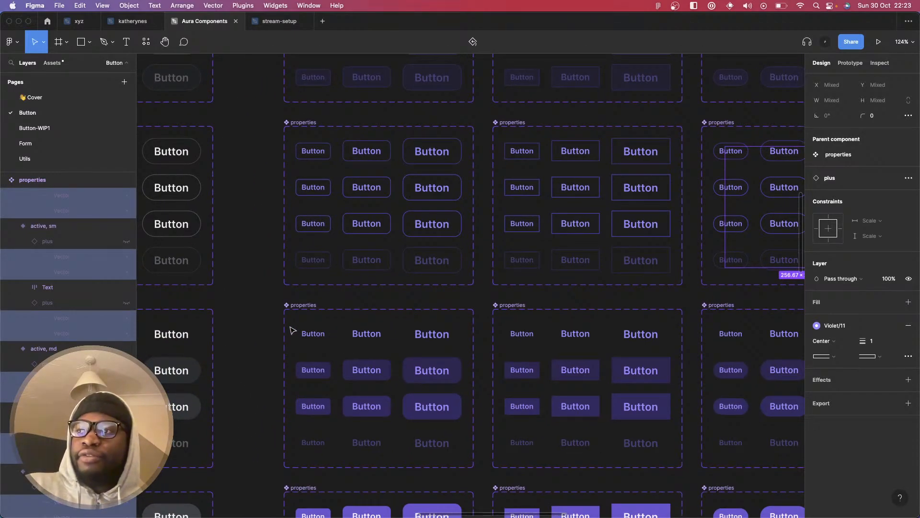
left_click_drag(289, 321, 417, 458)
scroll(845, 468, "down", 4)
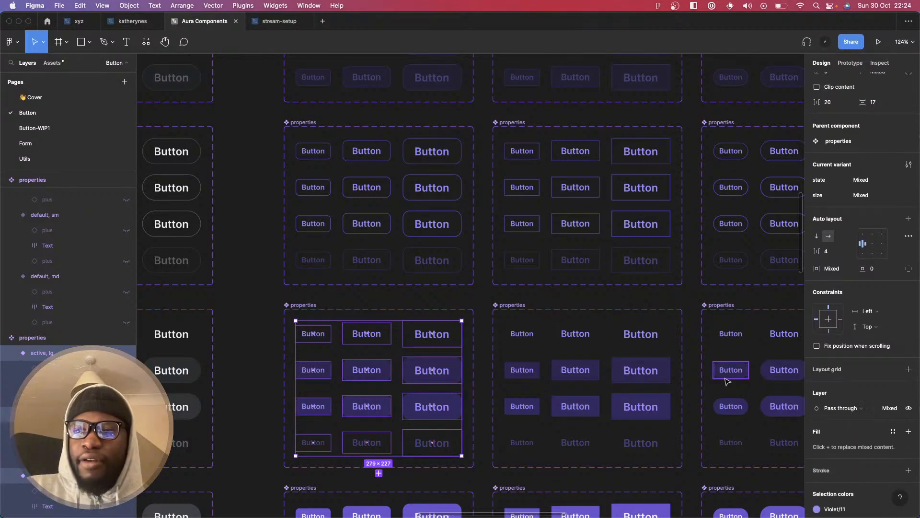
left_click(322, 327)
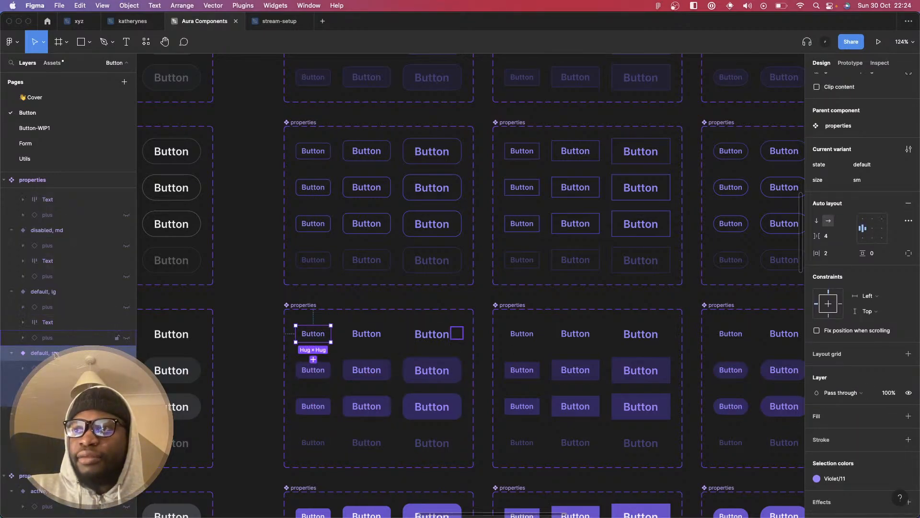
left_click(77, 368)
left_click(77, 399, "super")
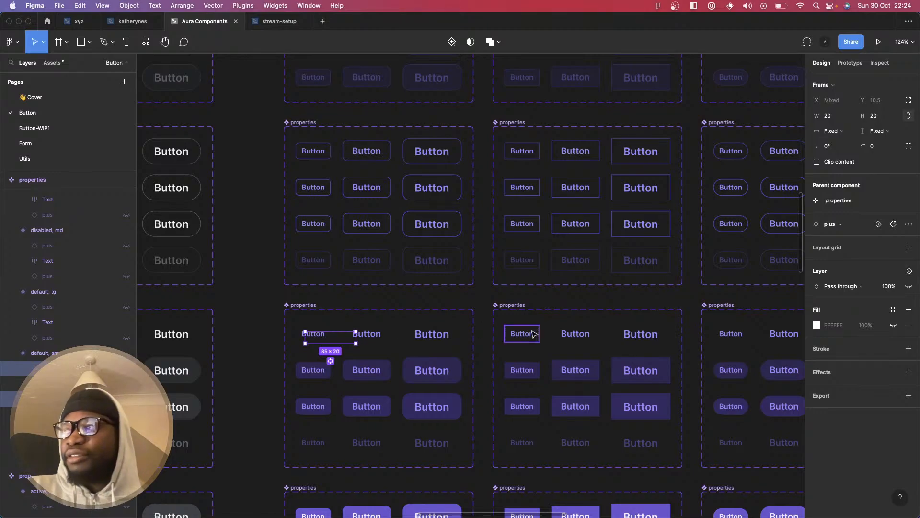
key("Return")
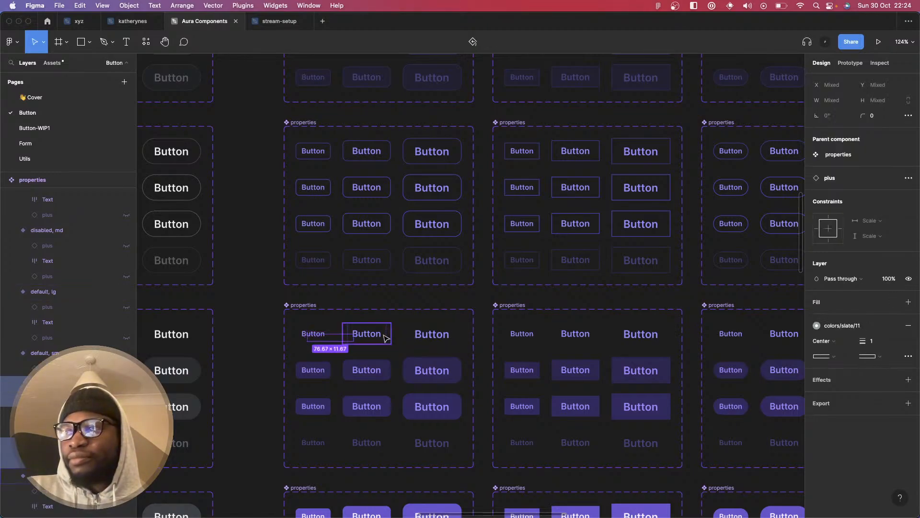
key("shift+Return")
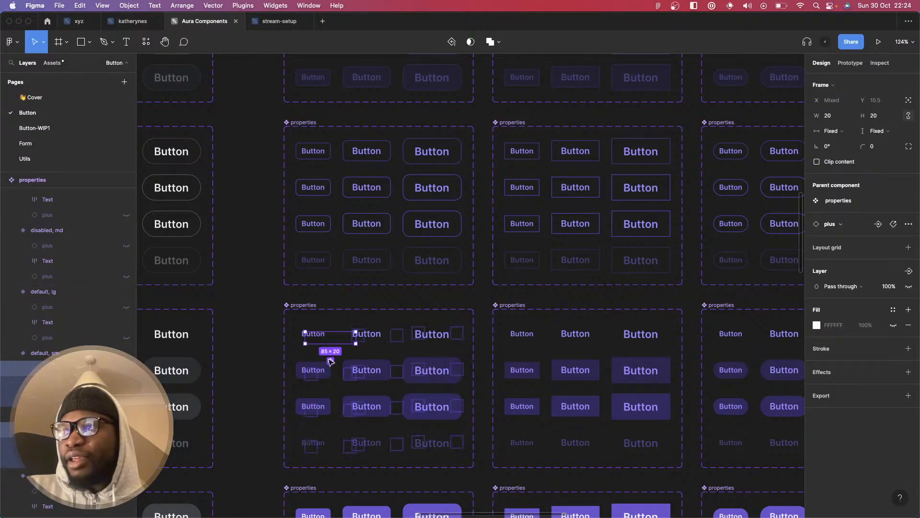
left_click(331, 361)
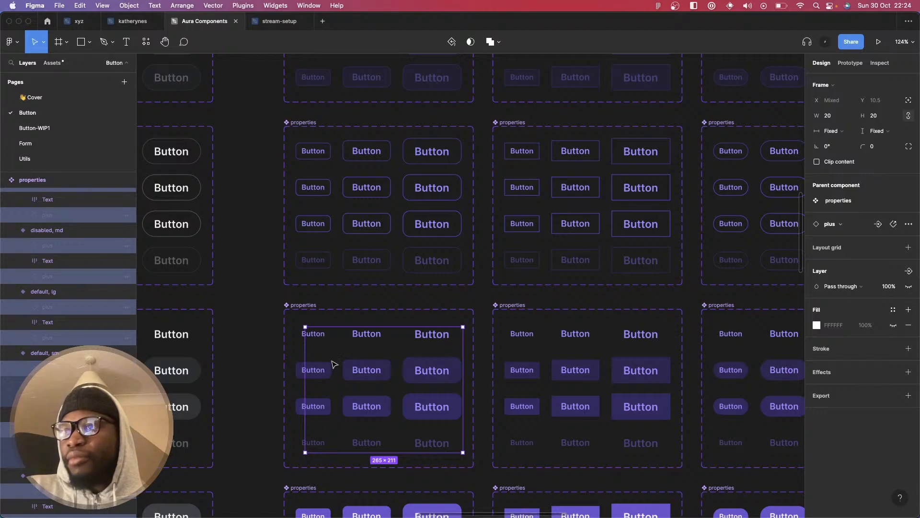
key("Return")
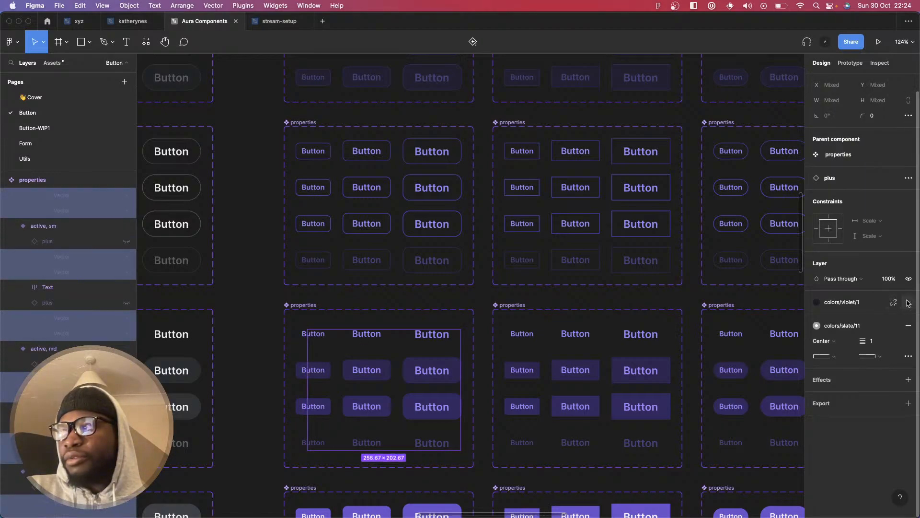
- Remove the fill from the rounded-corner borderless set's plus icon vectors and set their stroke to the Violet/11 color style
left_click(855, 329)
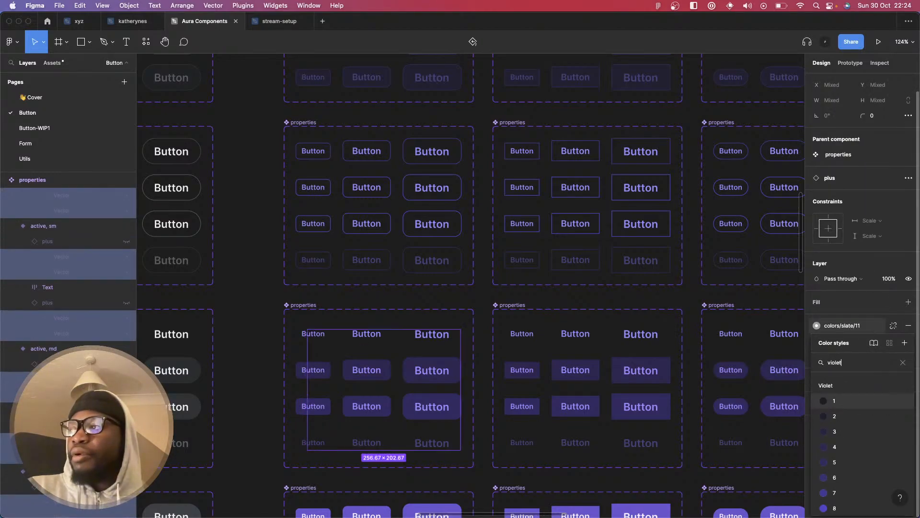
scroll(853, 399, "down", 2)
left_click(846, 494)
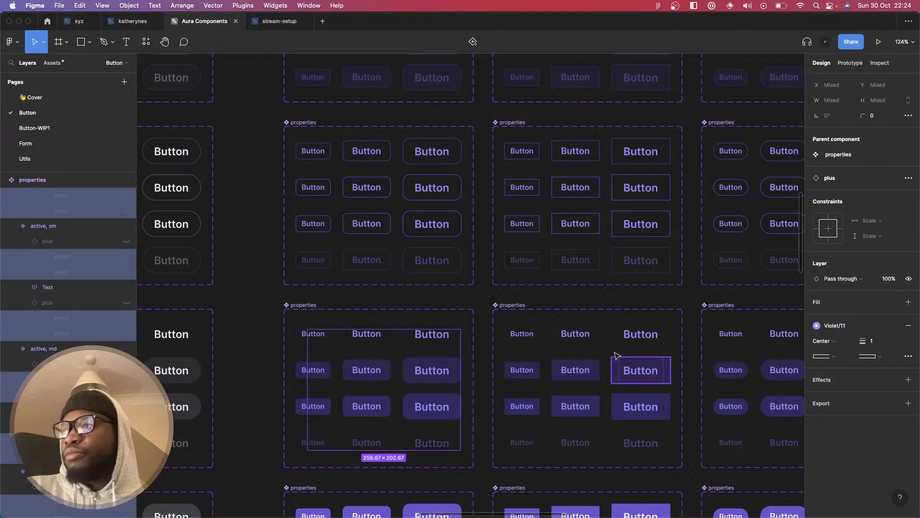
- Select the vector shapes of both hidden plus icons in every variant of the square-cornered borderless violet properties set
left_click(533, 331)
left_click(48, 211)
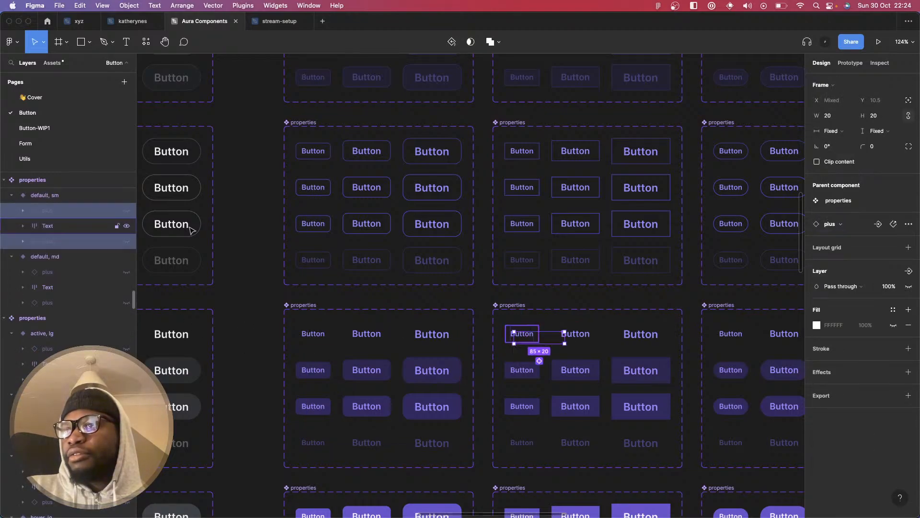
left_click(60, 242, "super")
left_click(540, 361)
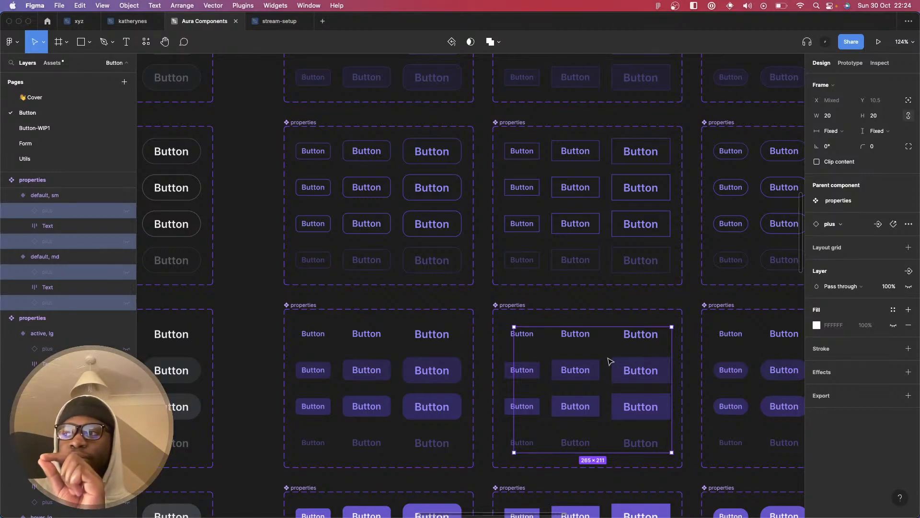
key("Return")
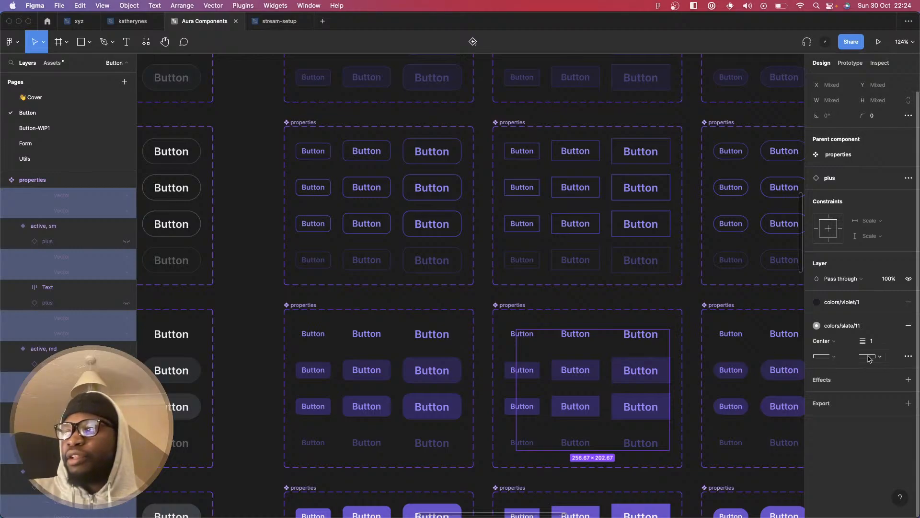
- Remove the fill from the square-cornered borderless set's plus icon vectors
left_click(908, 302)
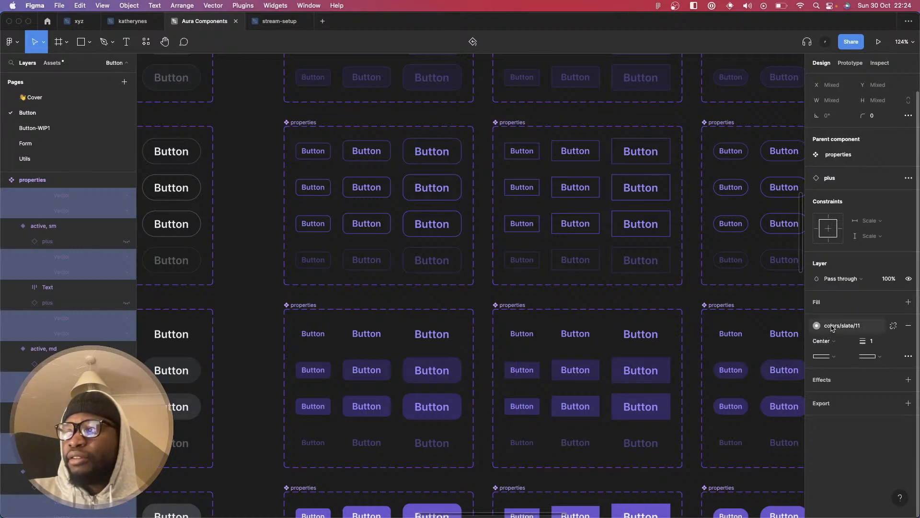
- Apply the Violet/11 colour style to the strokes of the selected plus icons in the square-cornered violet ghost button set
left_click(817, 326)
type("violet")
scroll(863, 416, "down", 2)
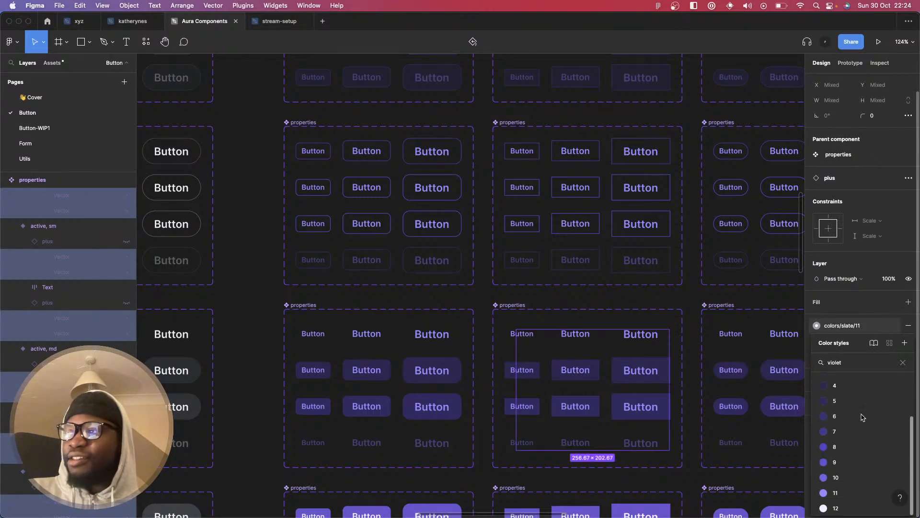
left_click(840, 496)
- Select the plus icon vectors across all variants of the pill-shaped violet ghost button set and remove their fill
scroll(701, 414, "right", 1)
scroll(700, 414, "right", 2)
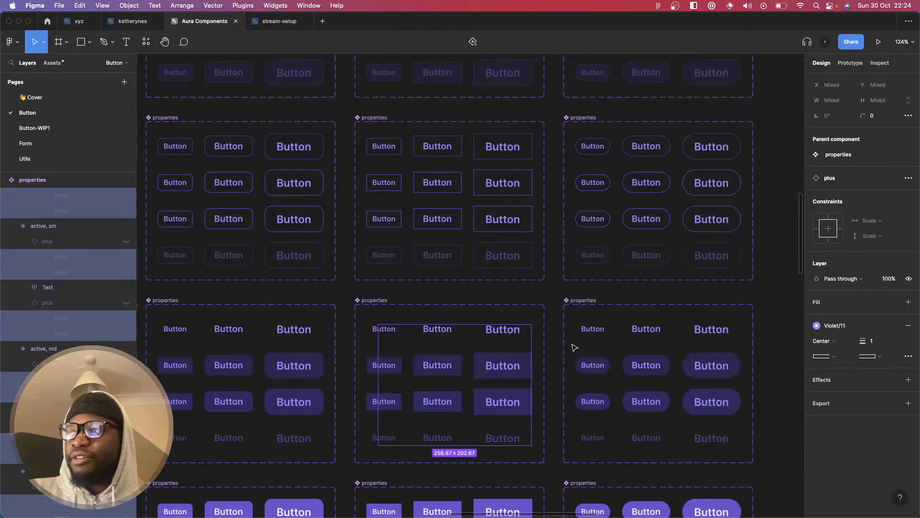
left_click(593, 330)
left_click(47, 211)
left_click(47, 241, "shift")
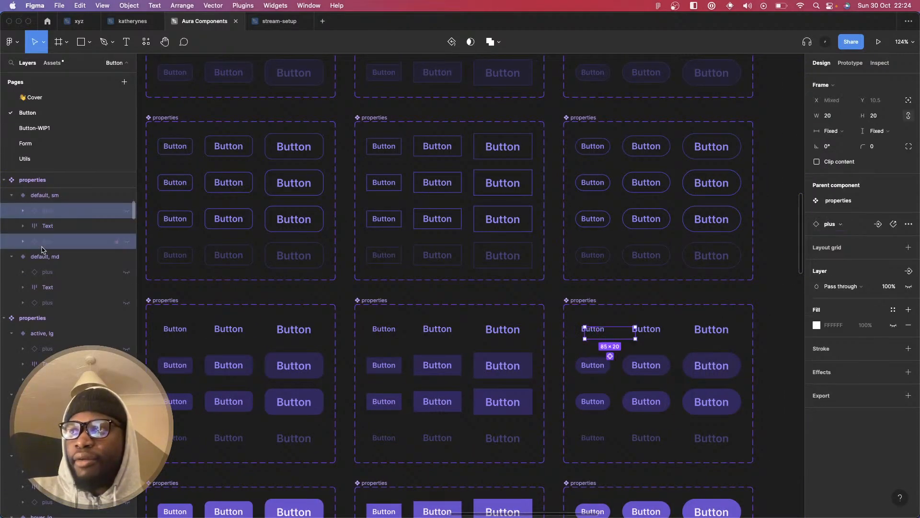
left_click(611, 357)
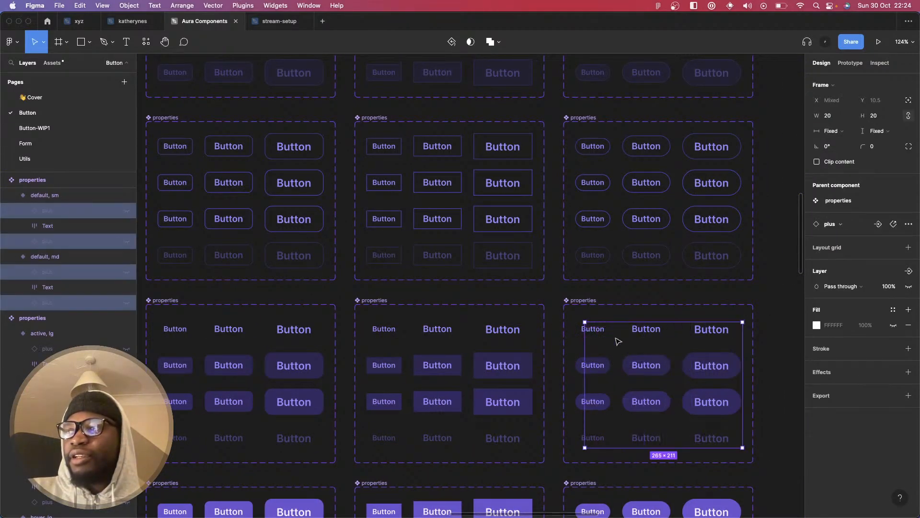
key("Return")
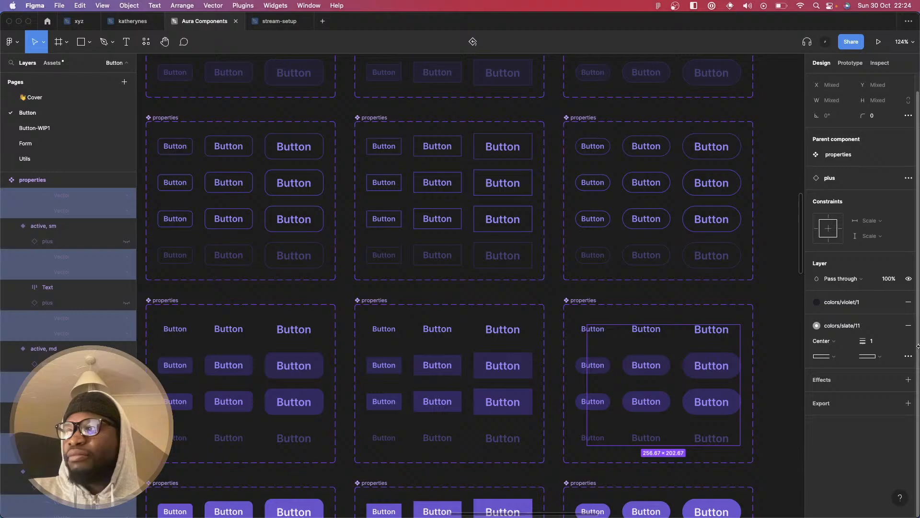
left_click(909, 301)
left_click(842, 340)
left_click(834, 341)
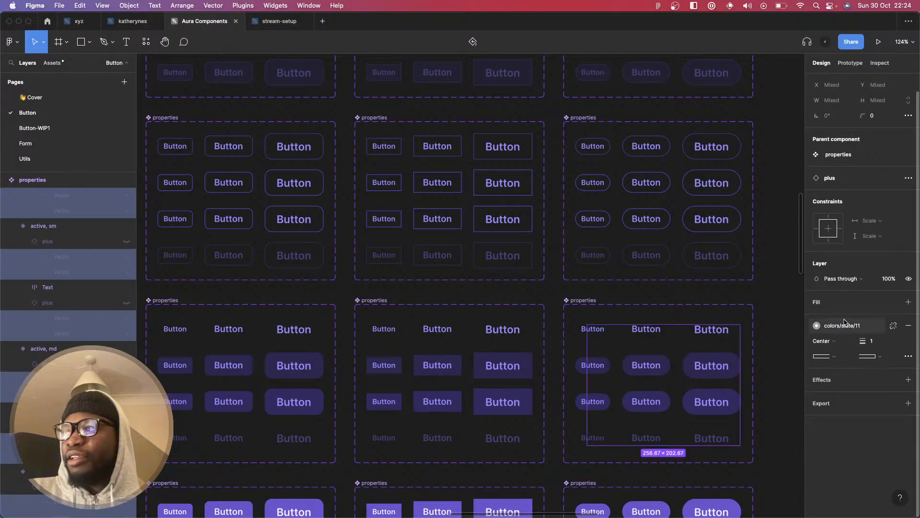
- Apply the Violet/11 colour style to the strokes of the pill-shaped ghost set's plus icons
left_click(816, 325)
type("violet")
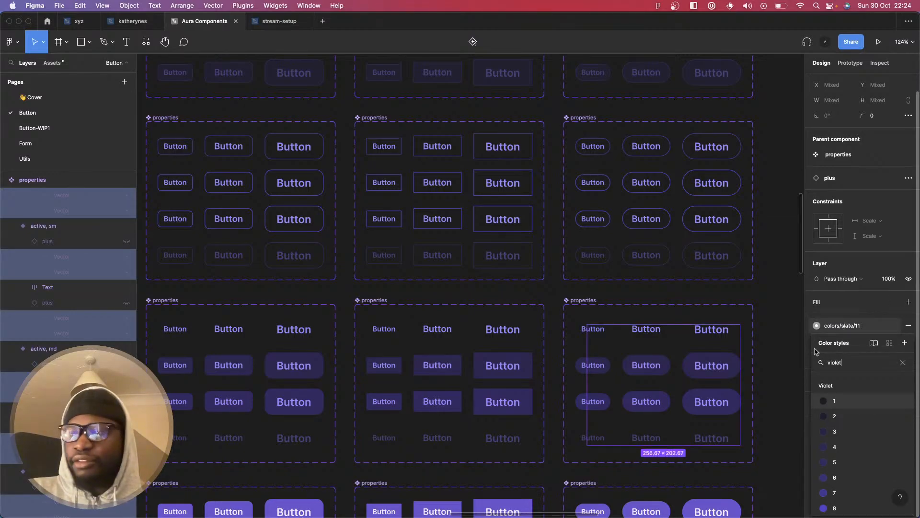
scroll(844, 456, "down", 3)
left_click(846, 496)
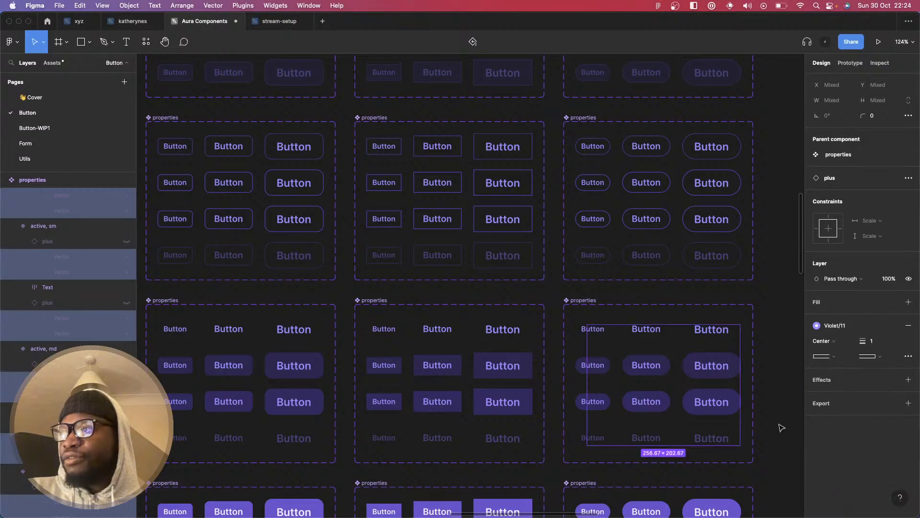
- Select the plus icon vectors across all variants of the rounded solid violet button set and remove their fill
scroll(781, 427, "down", 5)
scroll(366, 376, "left", 3)
left_click(322, 270)
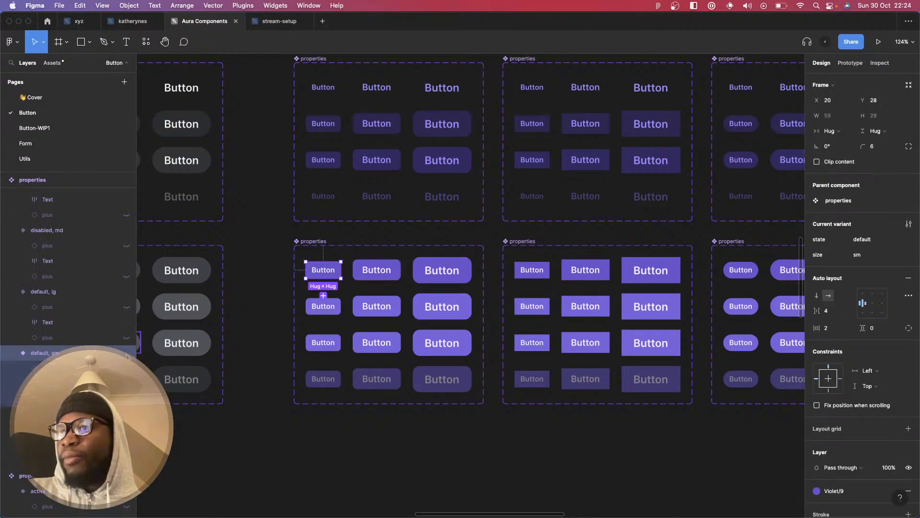
double_click(324, 271)
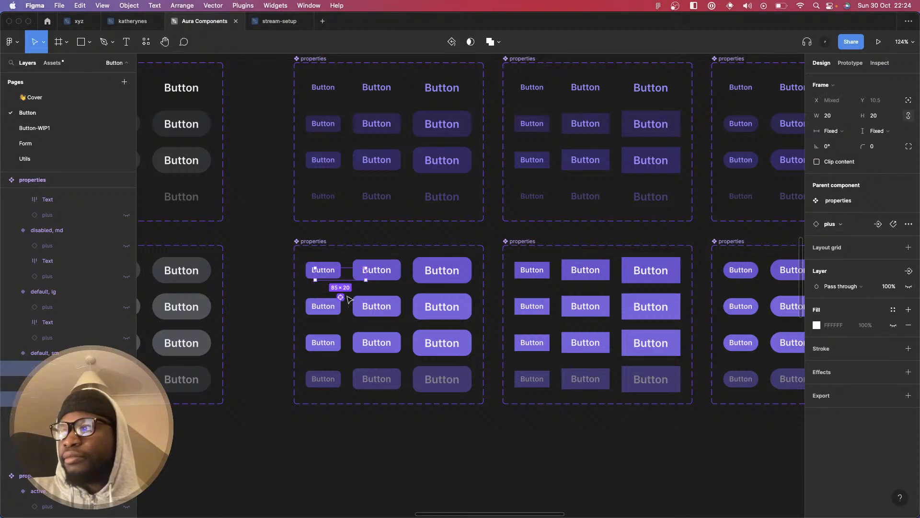
key("super+alt+a")
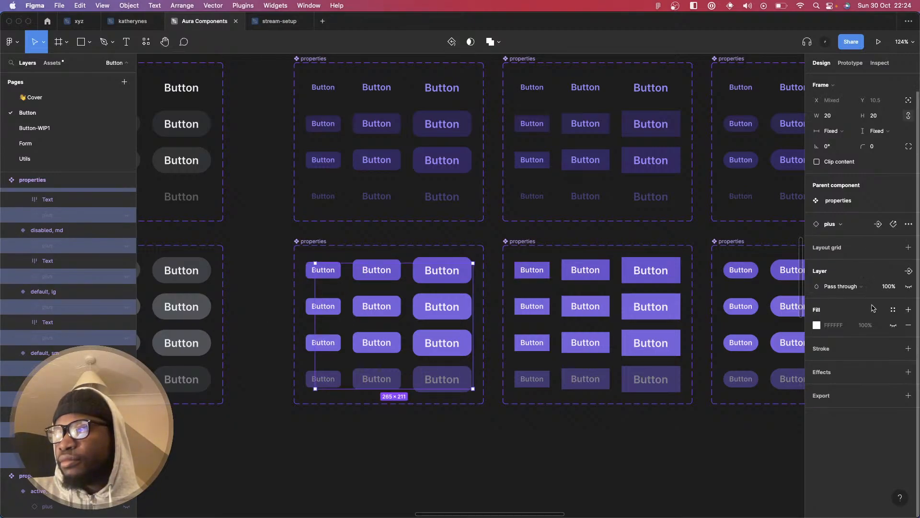
key("Return")
left_click(909, 301)
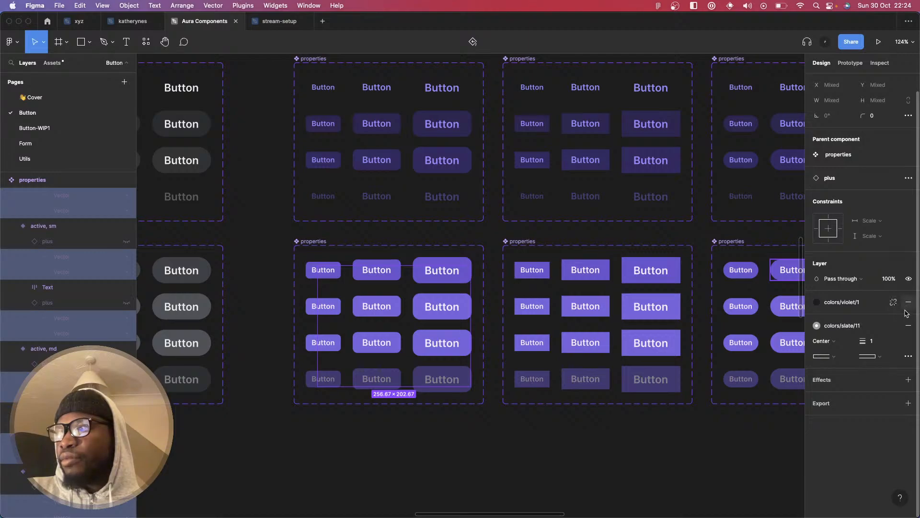
- Apply the Violet/11 colour style to the strokes of the rounded solid set's plus icons
left_click(850, 325)
type("violet")
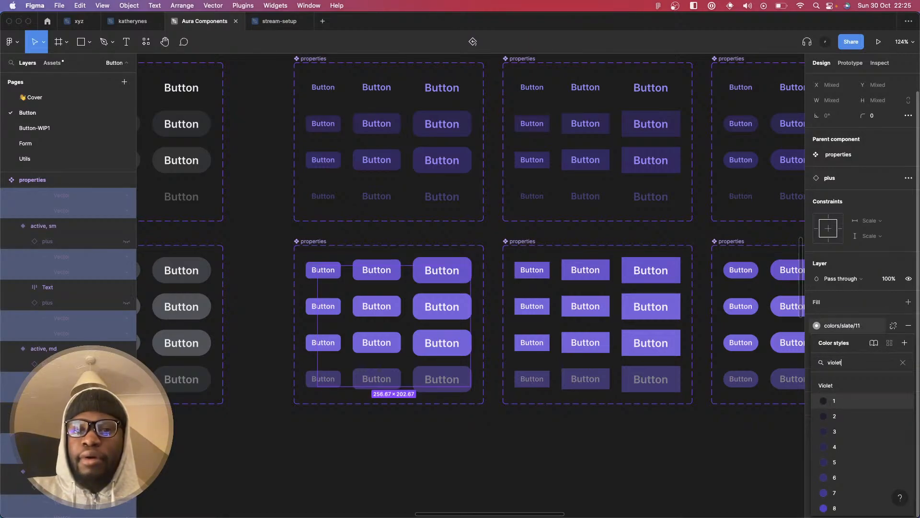
scroll(844, 455, "down", 3)
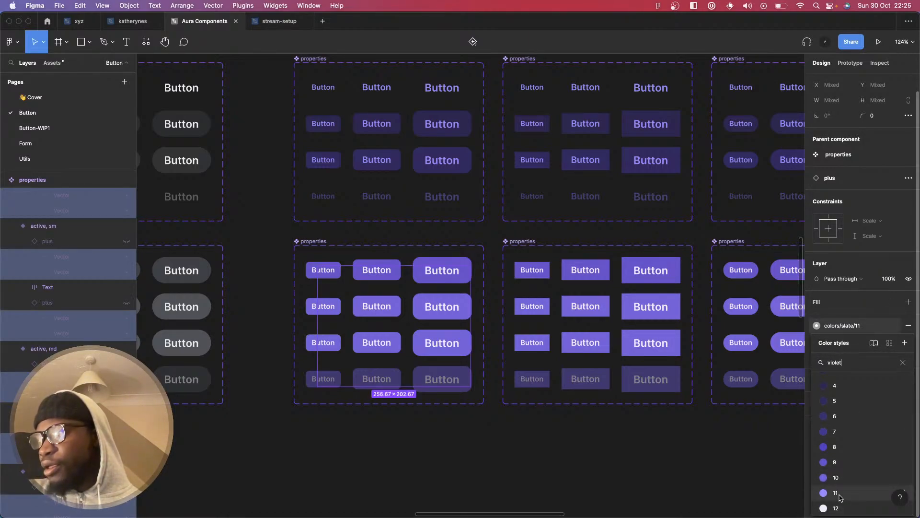
left_click(837, 493)
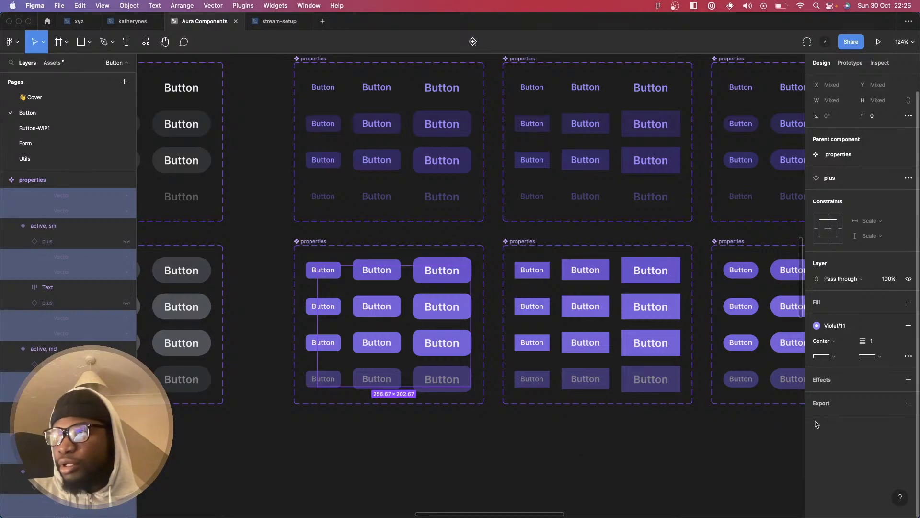
- Set the stroke of the rounded solid set's plus icons to the Slate/12 colour style
left_click(834, 328)
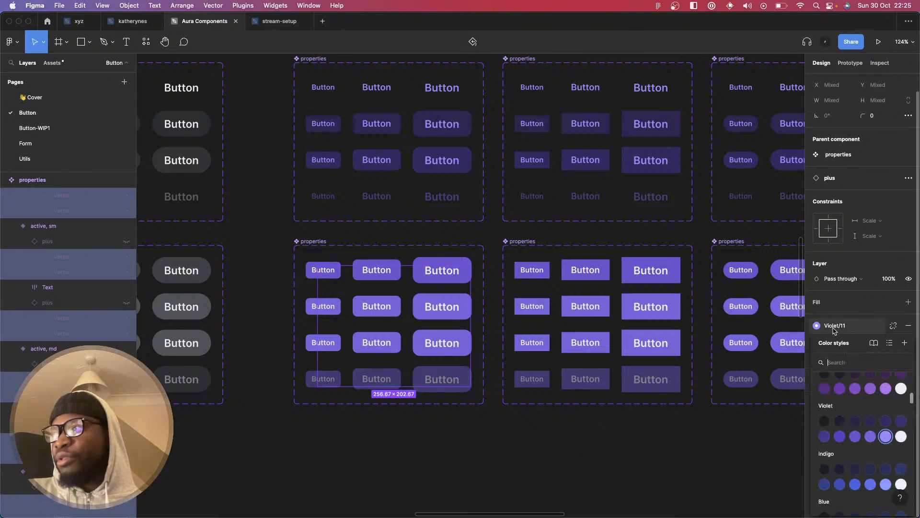
type("slatre")
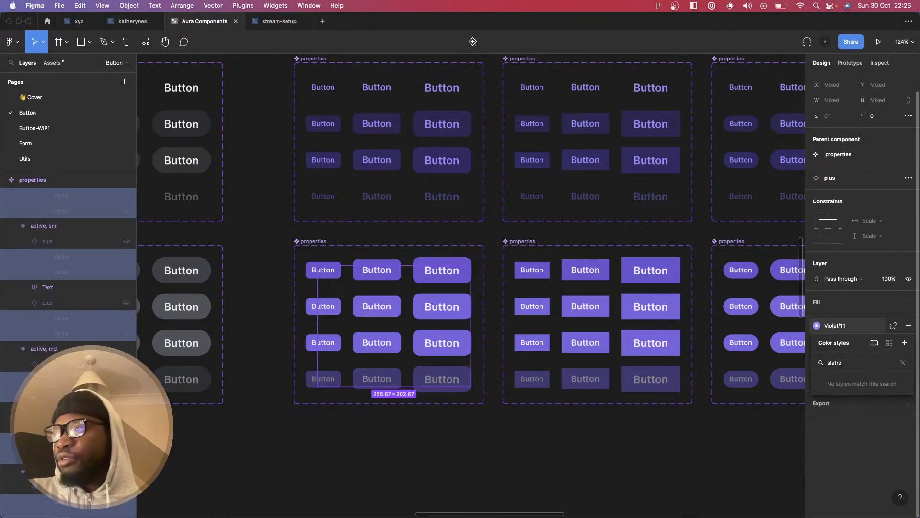
key("BackSpace")
key("BackSpace")
type("e")
scroll(844, 461, "down", 3)
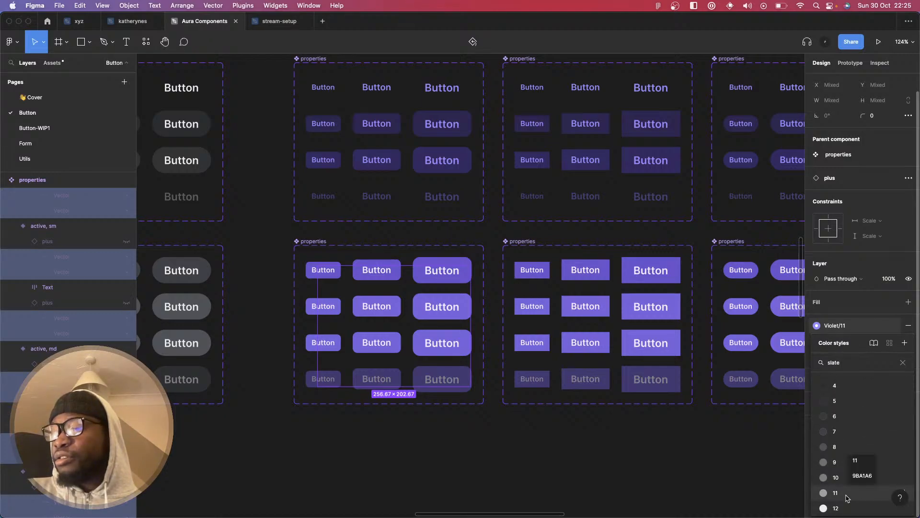
left_click(837, 508)
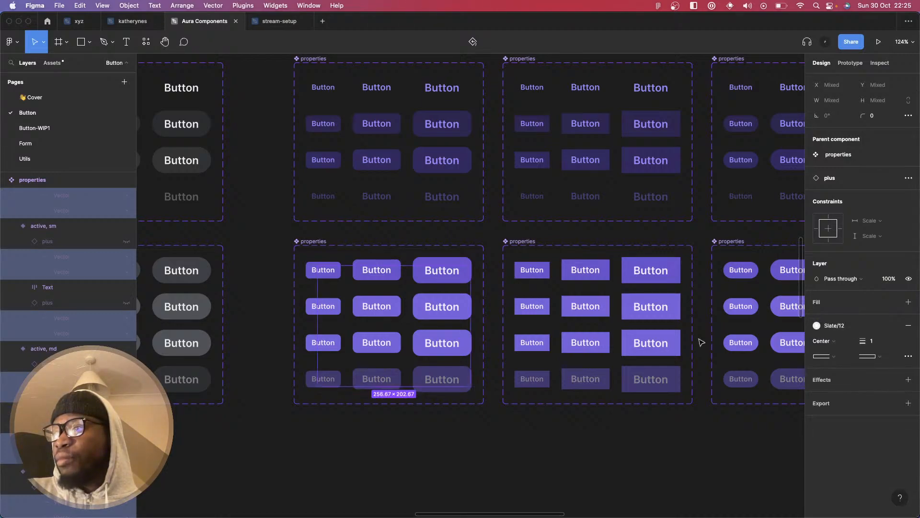
- Remove the fill from all plus icon vectors in the square-cornered solid violet button set and set their stroke to Slate/12
left_click(531, 272)
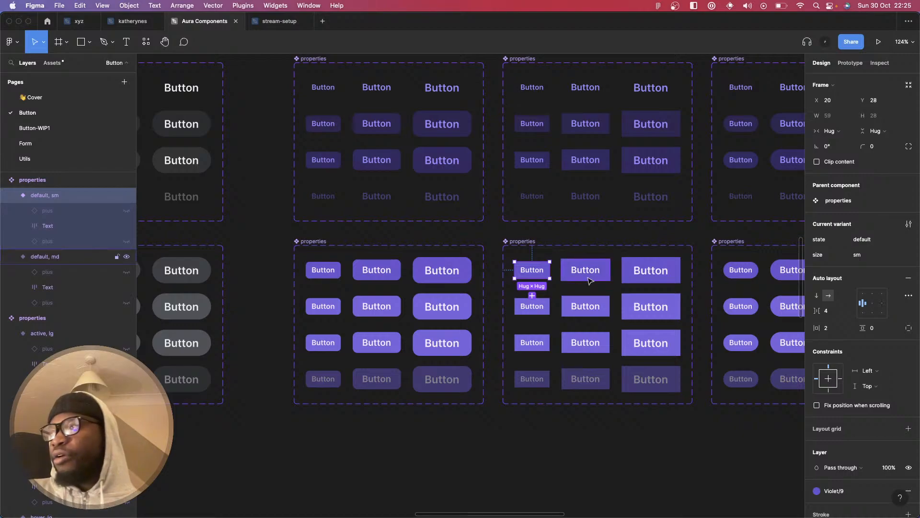
left_click(50, 210)
left_click(50, 242, "shift")
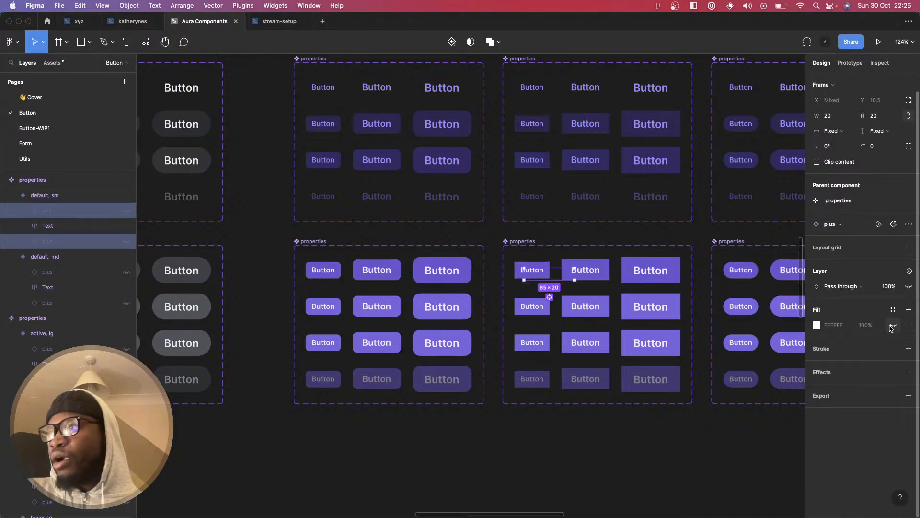
key("super+alt+a")
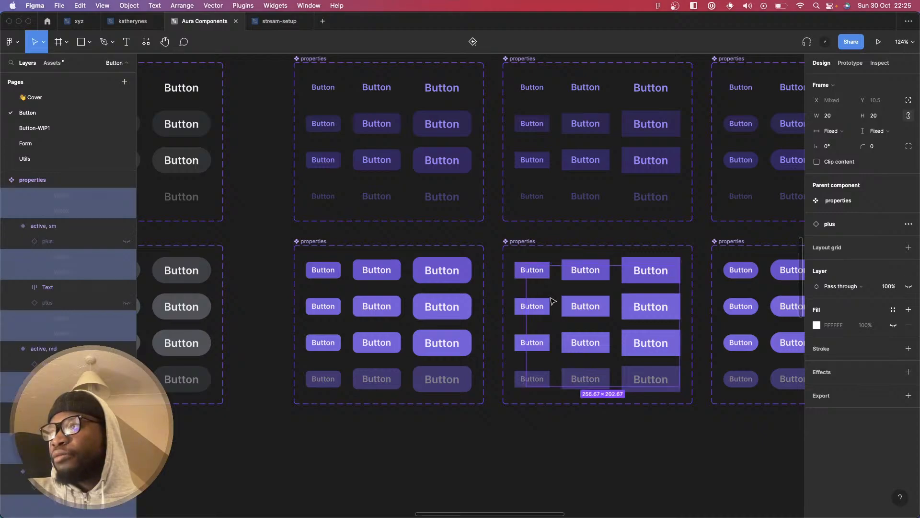
left_click(844, 326)
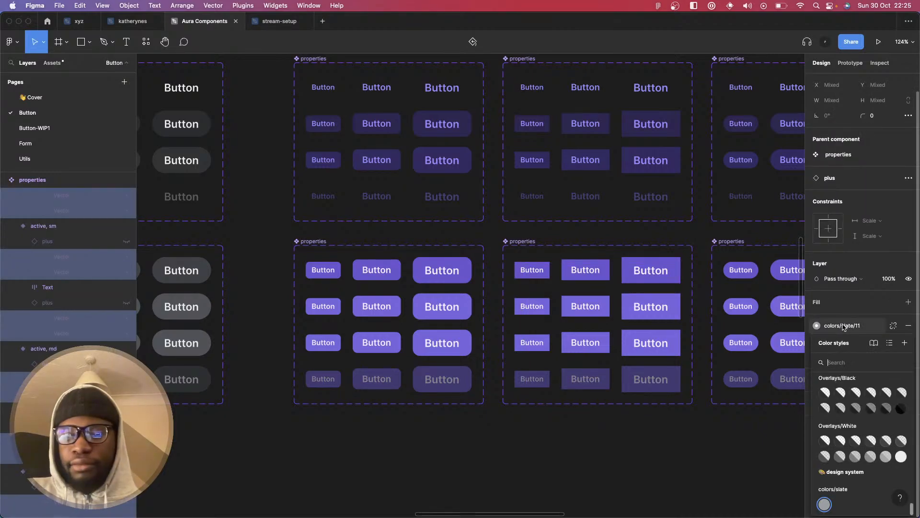
type("slate")
scroll(868, 455, "down", 5)
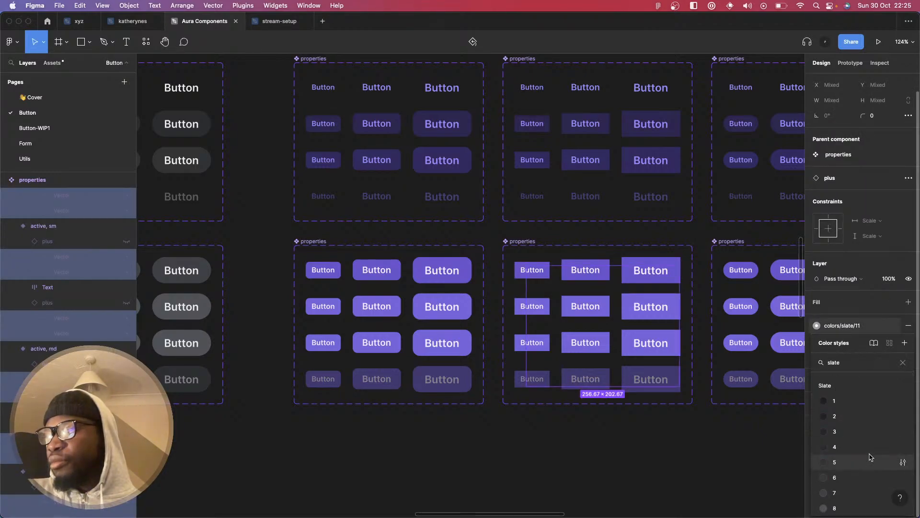
left_click(835, 478)
- Select the plus icon vectors across all variants of the pill-shaped solid violet button set and remove their fill
scroll(605, 405, "right", 10)
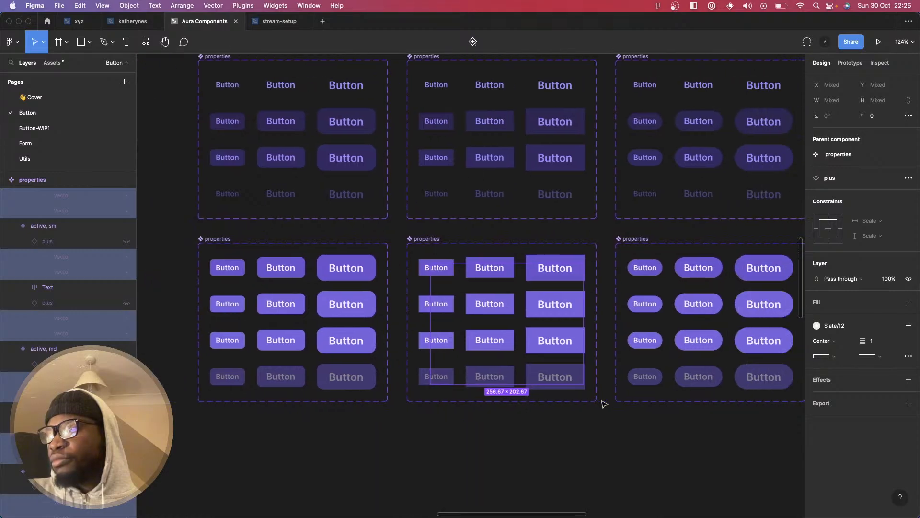
scroll(603, 404, "up", 2)
scroll(604, 404, "up", 2)
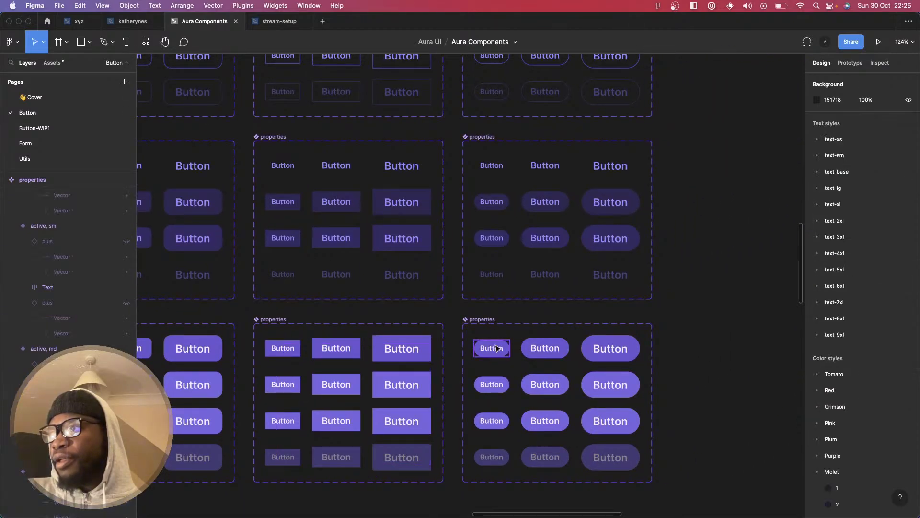
left_click(497, 349)
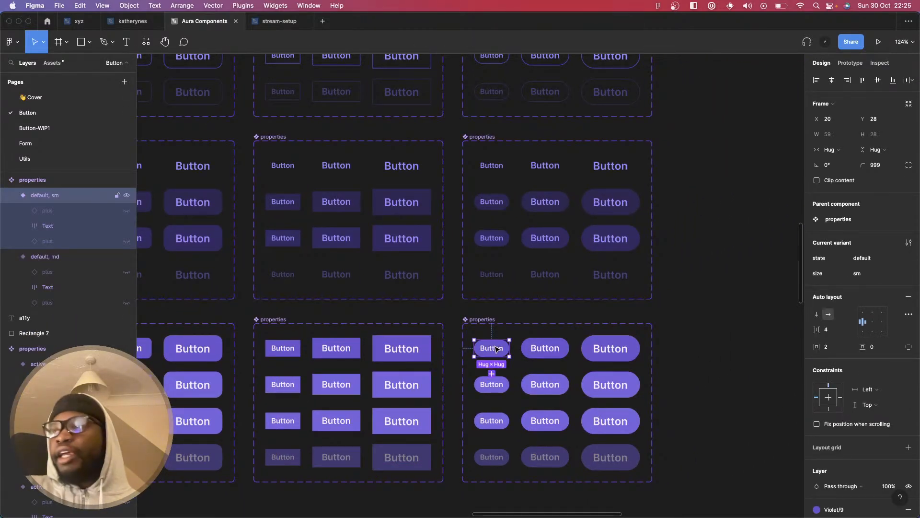
left_click(47, 210)
left_click(68, 242, "shift")
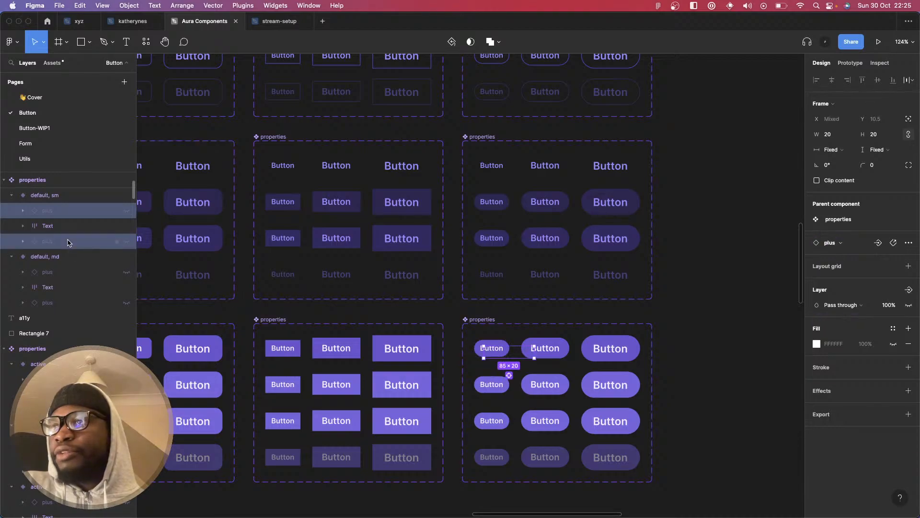
left_click(510, 375)
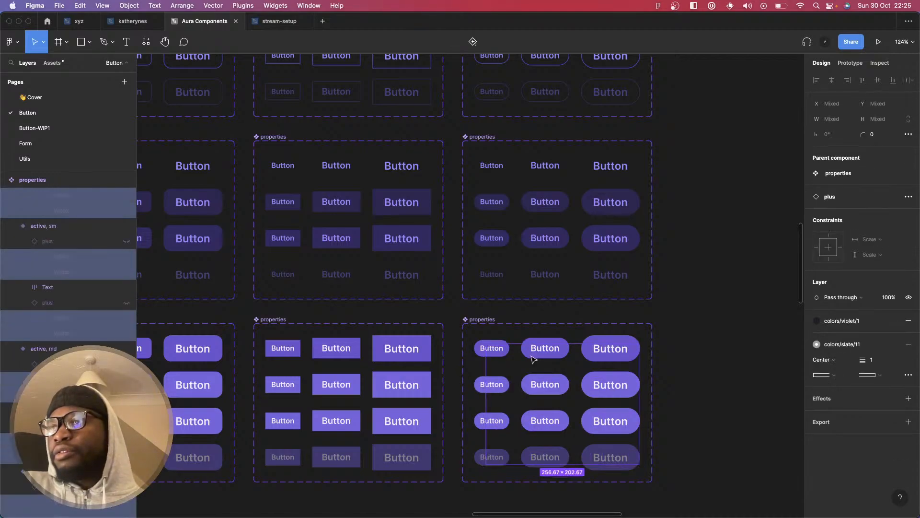
left_click(909, 320)
- Apply the Violet/11 colour style to the strokes of the pill-shaped solid set's plus icons and deselect them
left_click(857, 345)
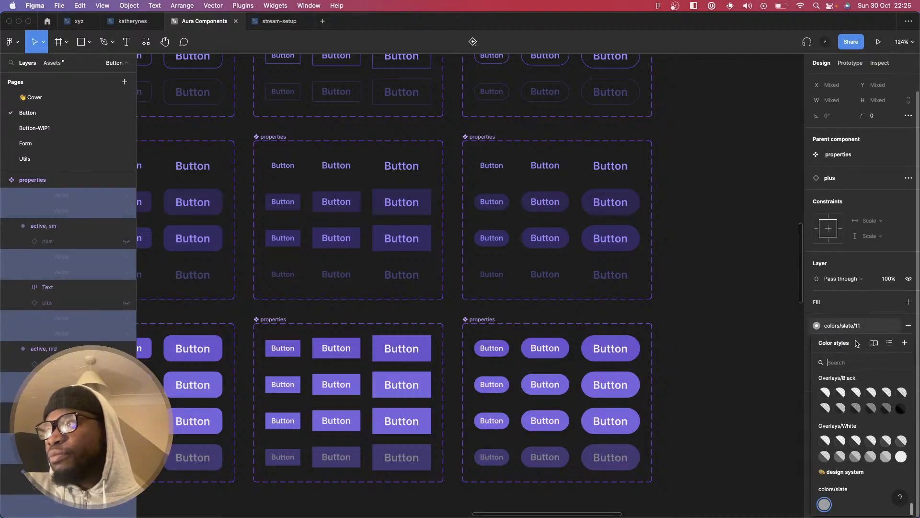
type("violet")
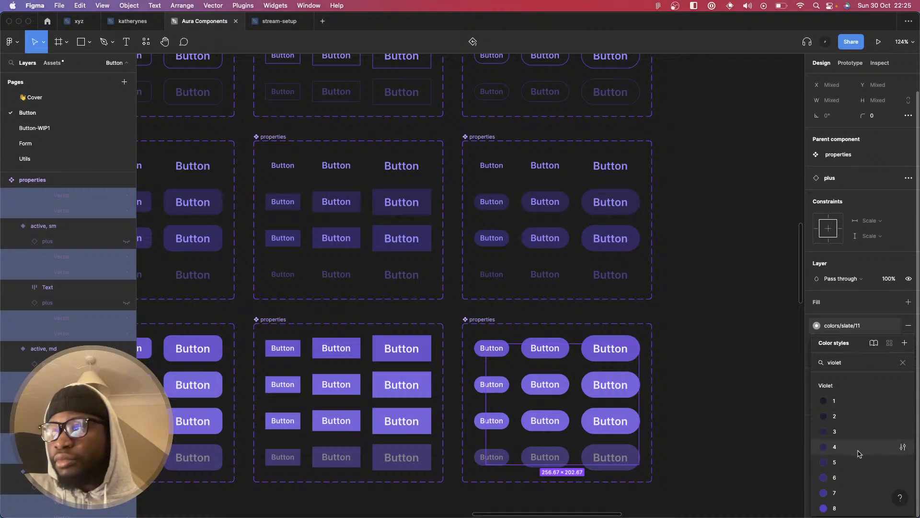
scroll(832, 455, "down", 3)
left_click(826, 499)
left_click(719, 422)
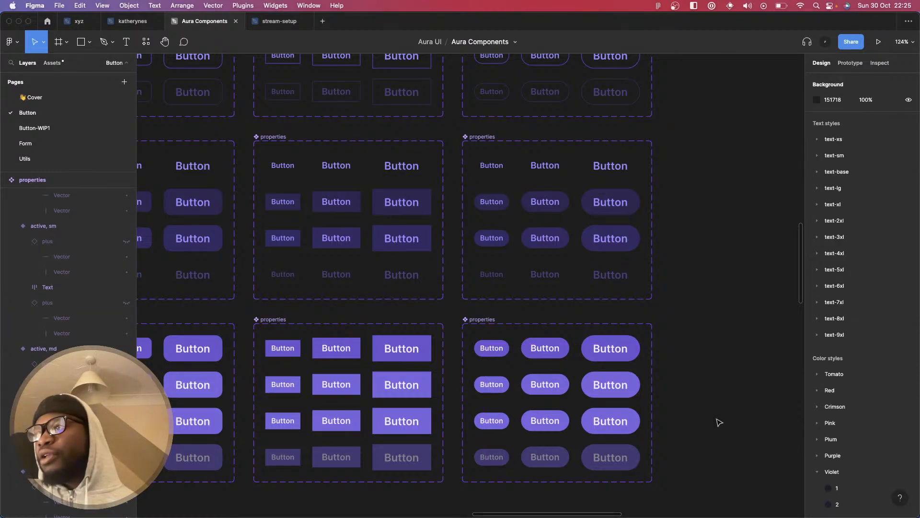
- Restore the selection of the pill-shaped solid violet set's plus icon vectors and set their stroke to the Violet/12 colour style
key("super+z")
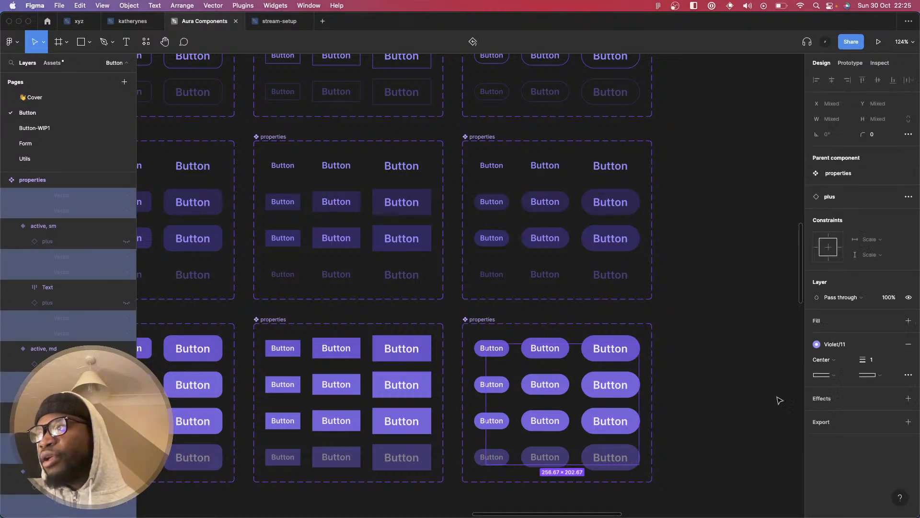
left_click(835, 342)
type("slate")
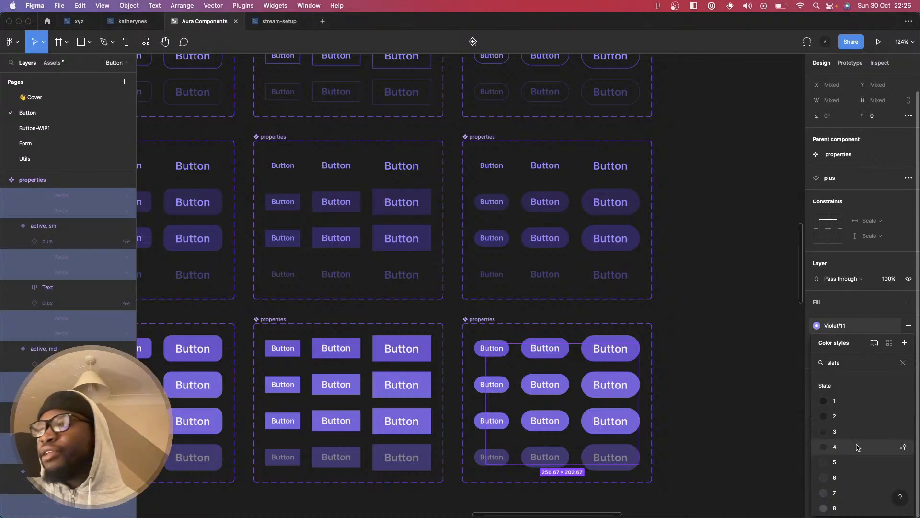
key("BackSpace")
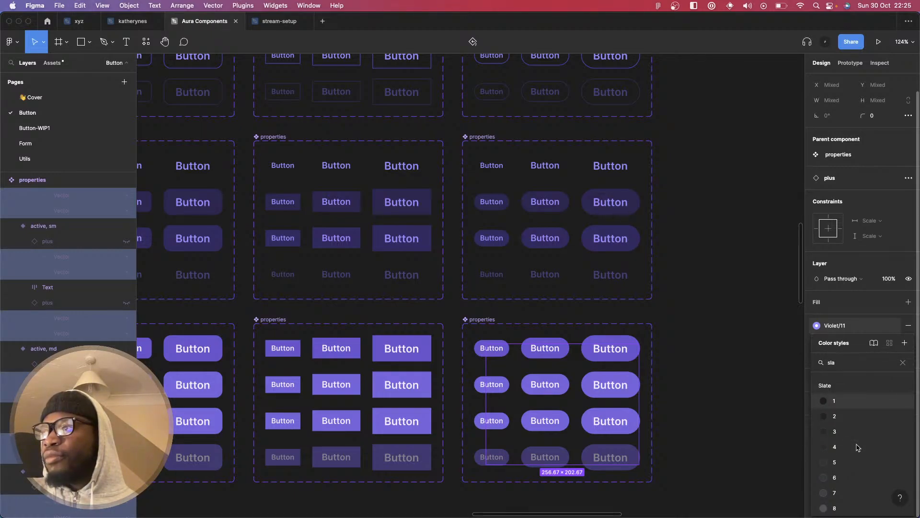
key("BackSpace")
key("BackSpace")
type("violet")
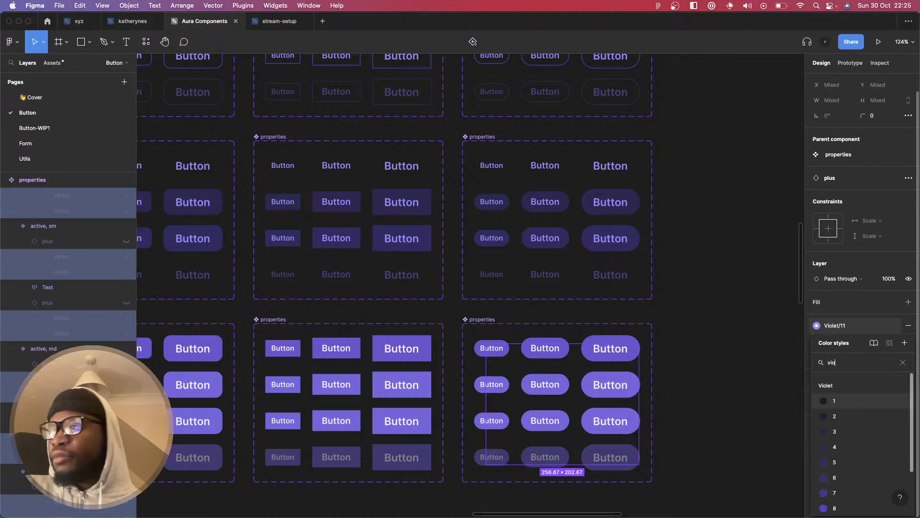
mouse_move(396, 480)
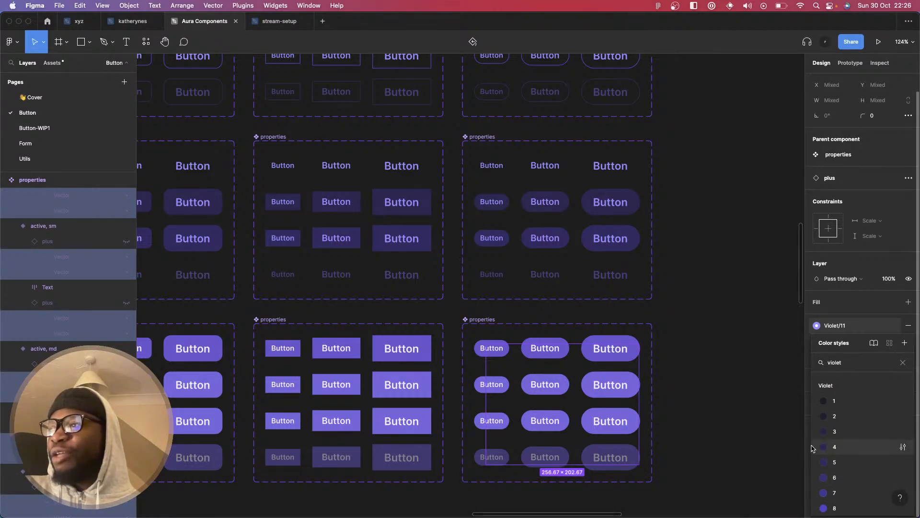
scroll(839, 432, "down", 3)
left_click(834, 509)
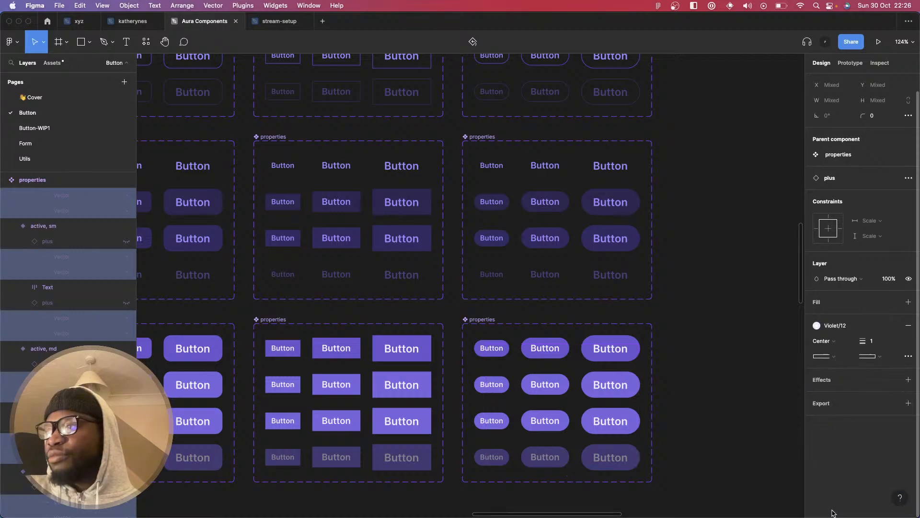
- Set the stroke of the plus icon vectors in all variants of the square-cornered solid violet set to Violet/12
scroll(663, 359, "left", 3)
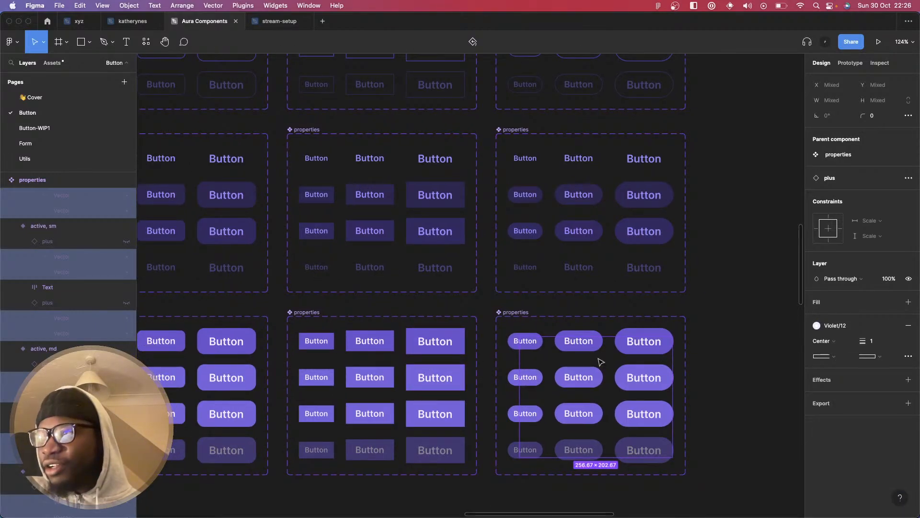
left_click(313, 342)
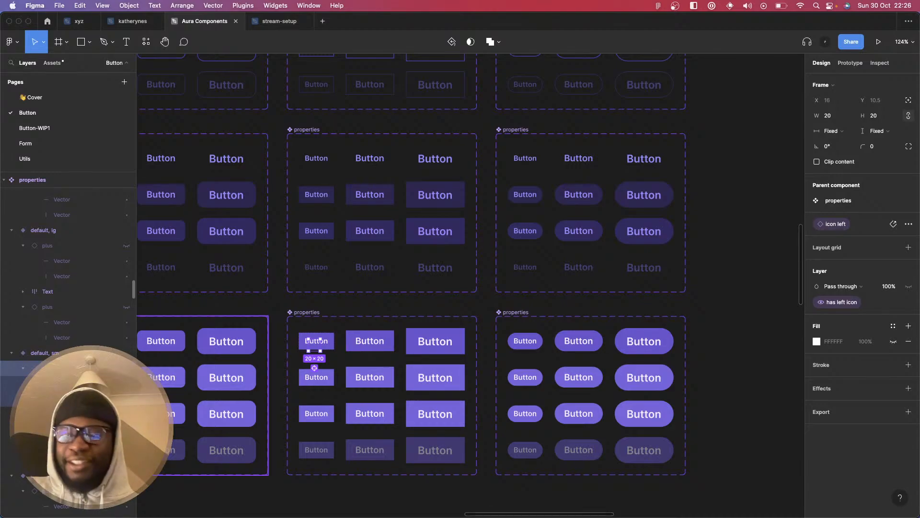
left_click(359, 340, "shift")
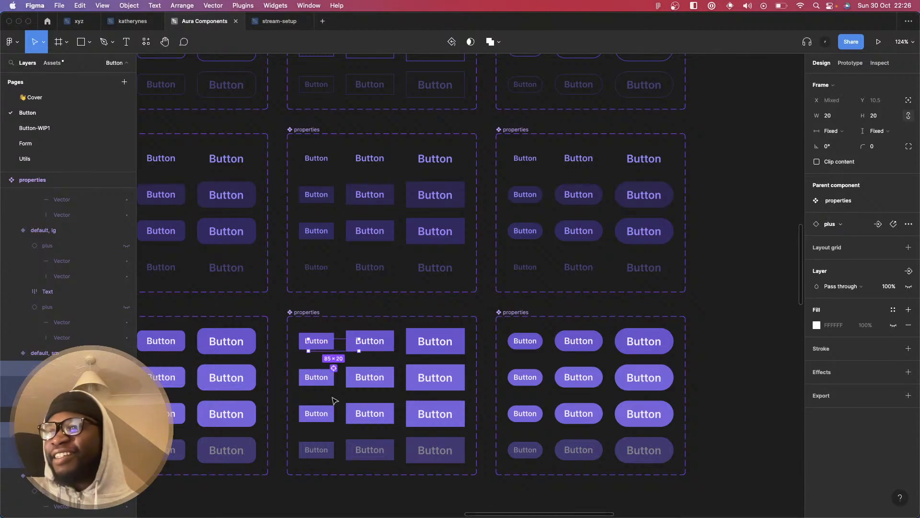
left_click(334, 369)
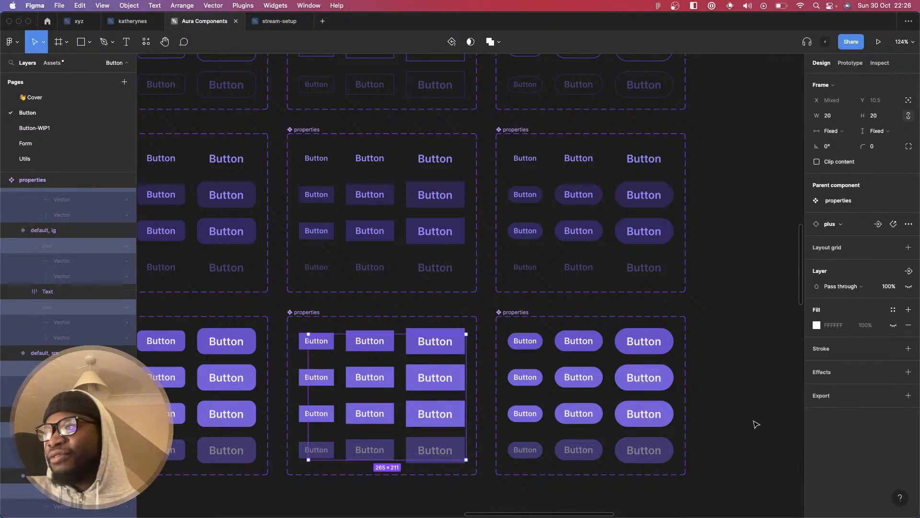
key("Return")
left_click(858, 329)
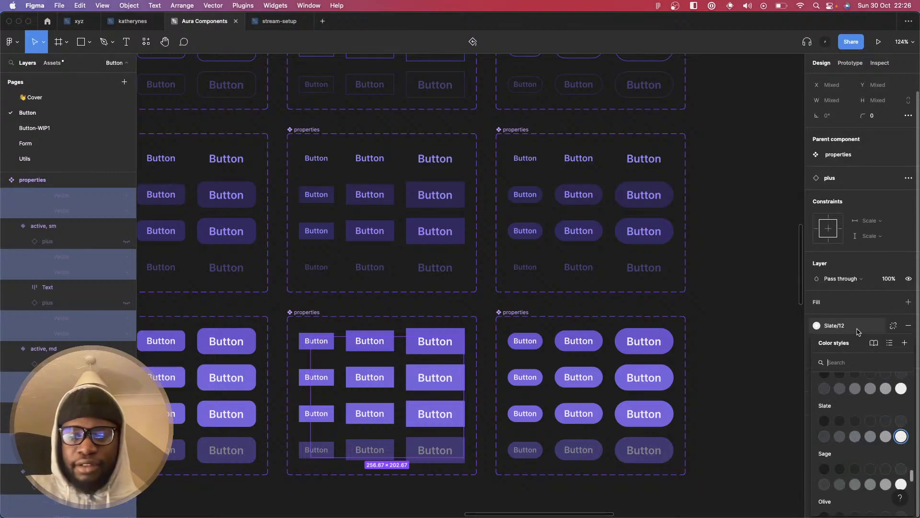
type("violet")
scroll(858, 431, "down", 2)
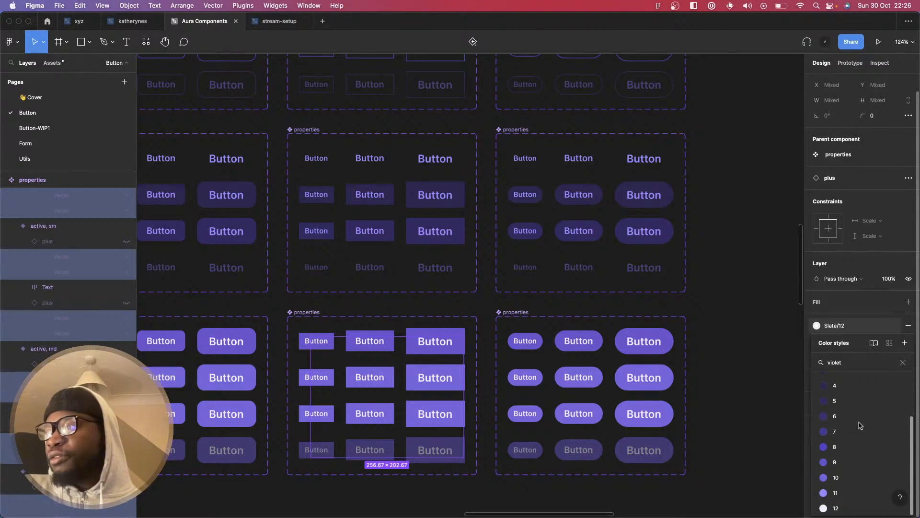
left_click(831, 510)
- Select the plus icon vectors across all variants of the solid violet button set with slightly rounded corners
scroll(494, 412, "left", 6)
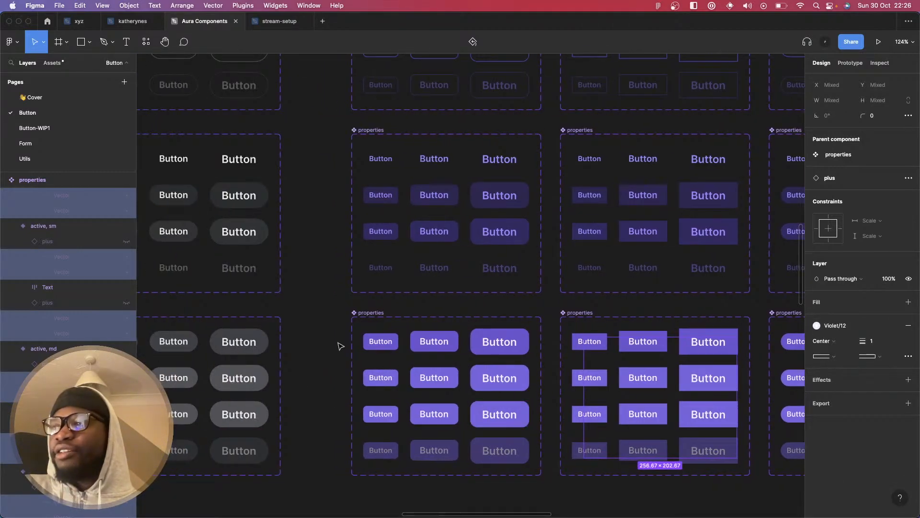
left_click(381, 341)
scroll(381, 341, "right", 4)
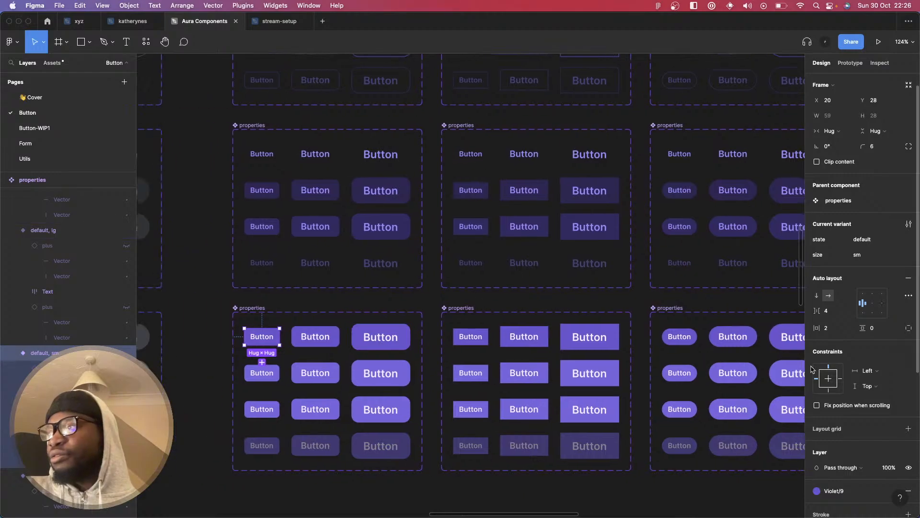
left_click(63, 369)
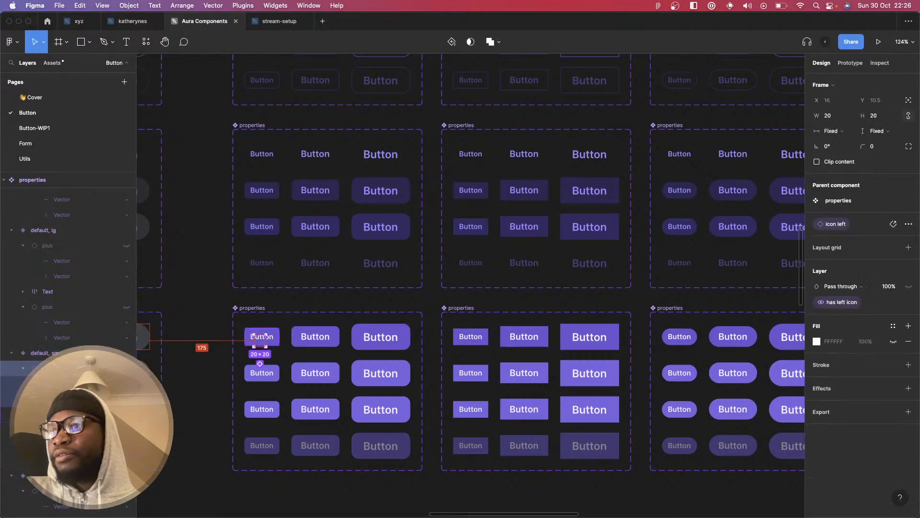
left_click(62, 429, "alt")
left_click(62, 368, "super")
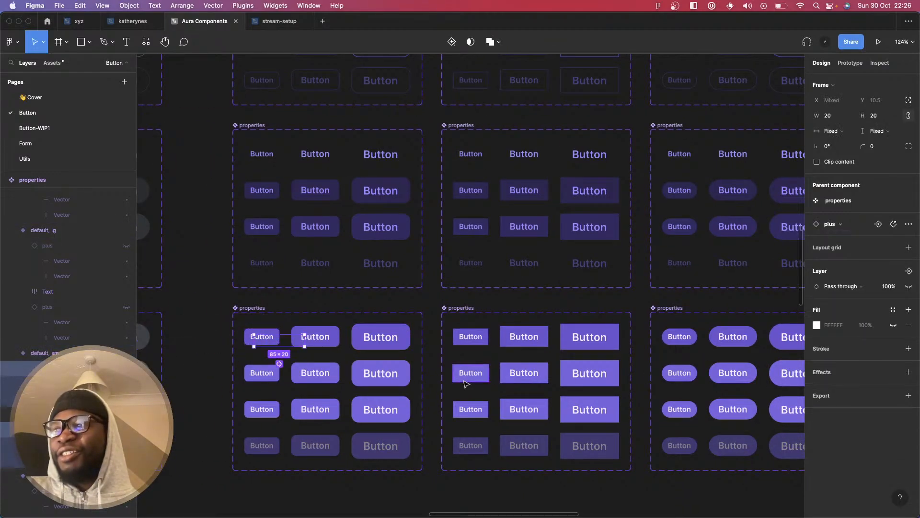
left_click(280, 365)
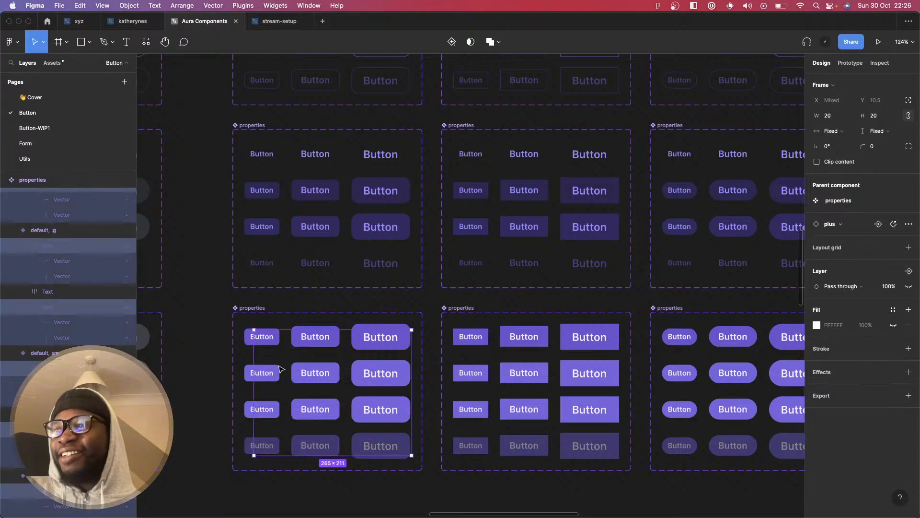
key("Return")
- Apply the Violet/12 colour style to the strokes of the selected plus icon vectors
left_click(833, 326)
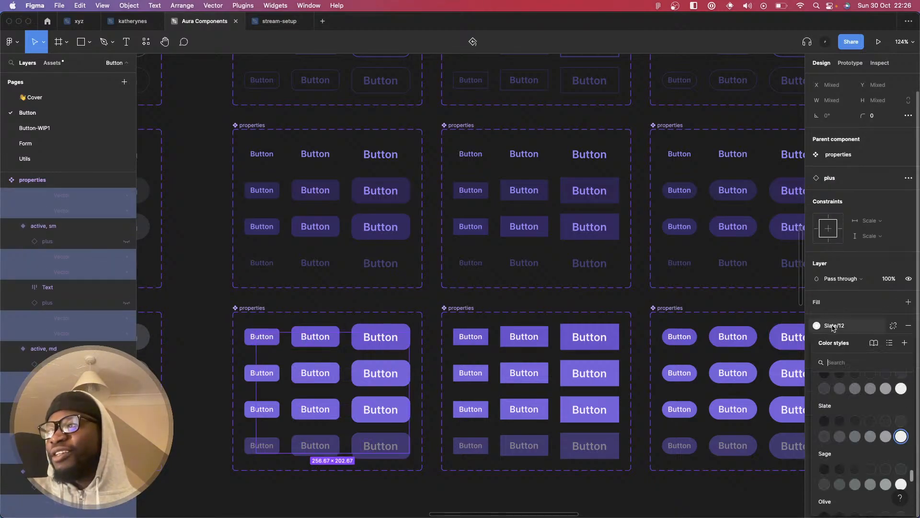
type("violet")
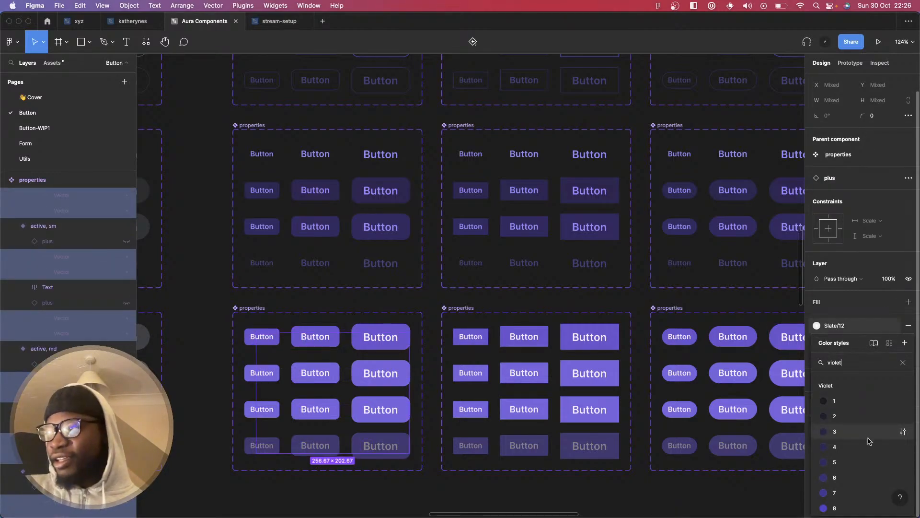
scroll(863, 455, "down", 3)
left_click(837, 503)
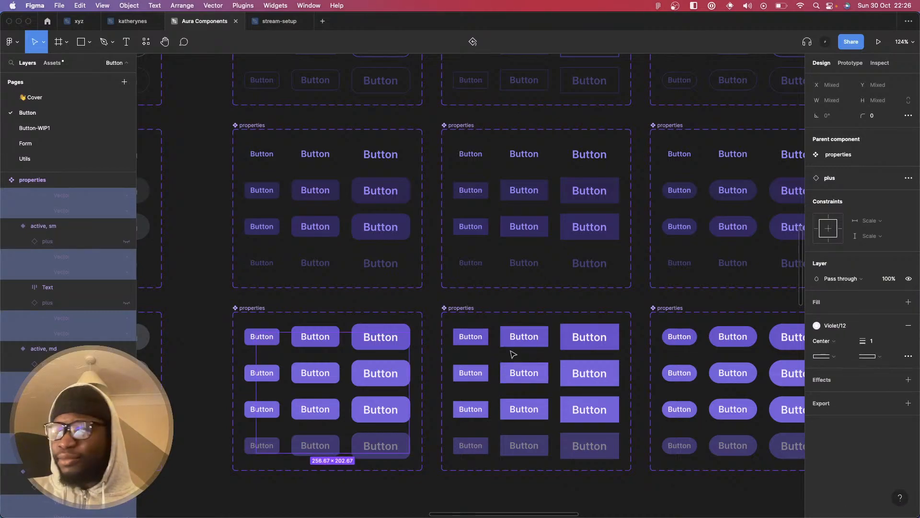
- Select the three solid violet button sets together to review their selection colours, and clear the selection
scroll(405, 290, "down", 5)
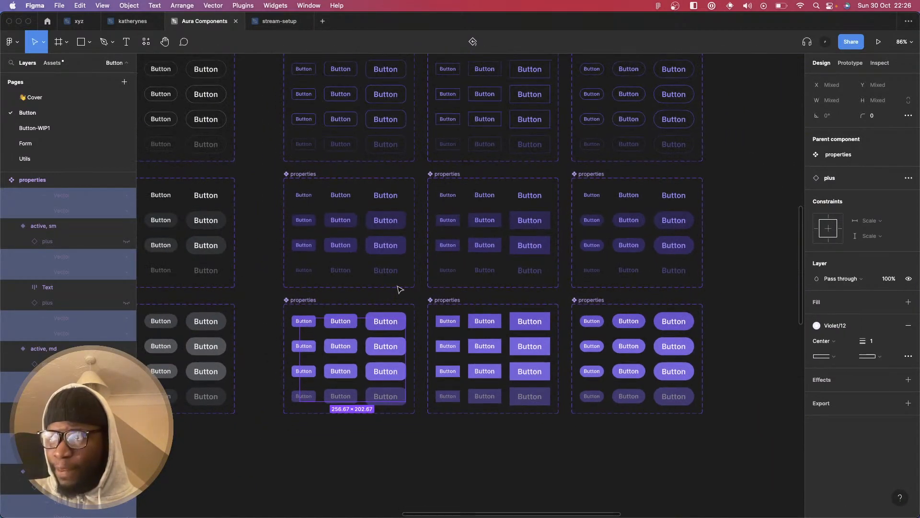
left_click(398, 290)
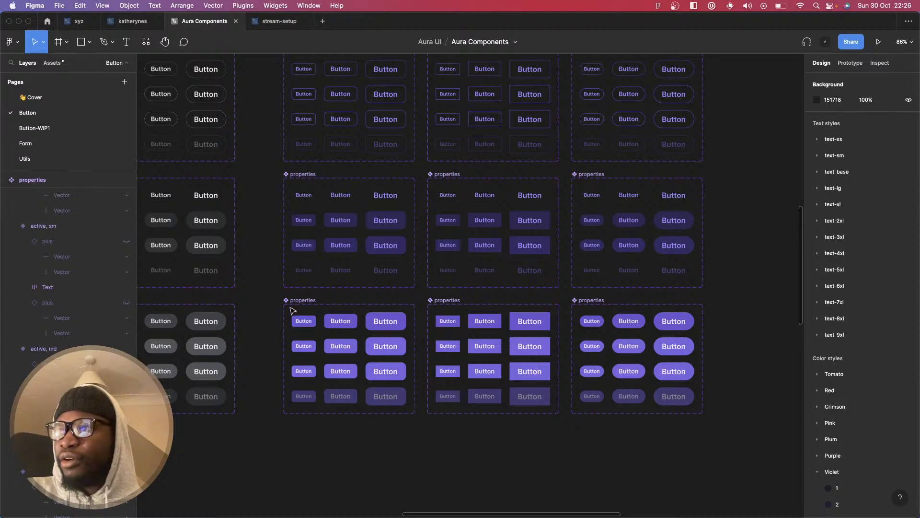
left_click_drag(268, 300, 757, 458)
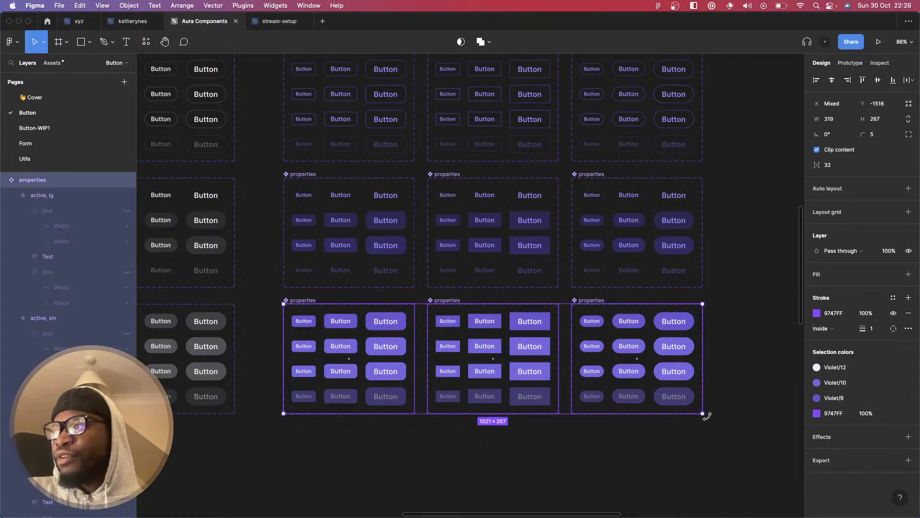
left_click(674, 458)
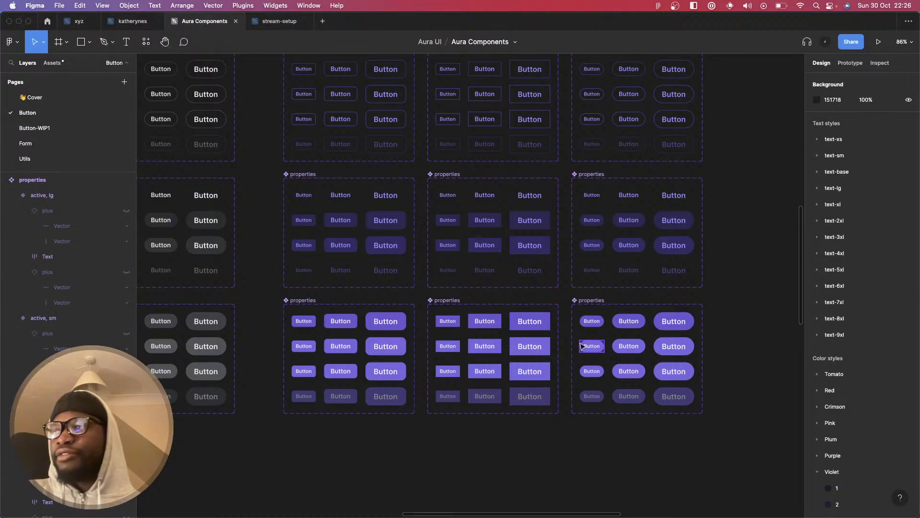
- Turn on both the left and right icons of the Sign Up button instance in the test frame
scroll(699, 293, "down", 3)
scroll(699, 293, "down", 3)
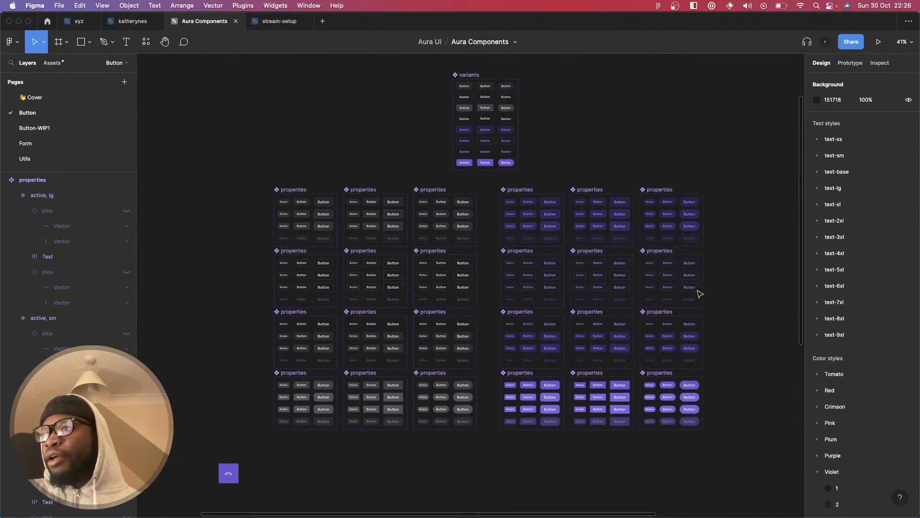
scroll(689, 266, "up", 2)
left_click(556, 170)
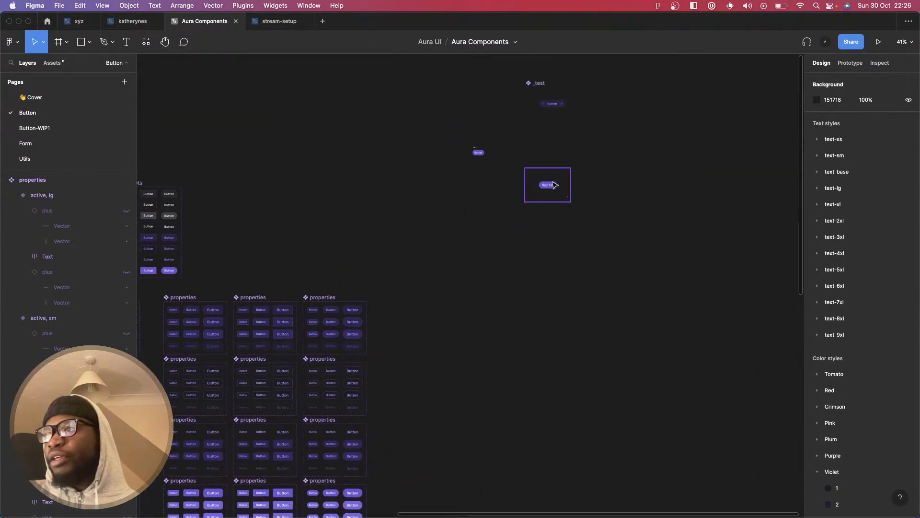
scroll(551, 182, "up", 5)
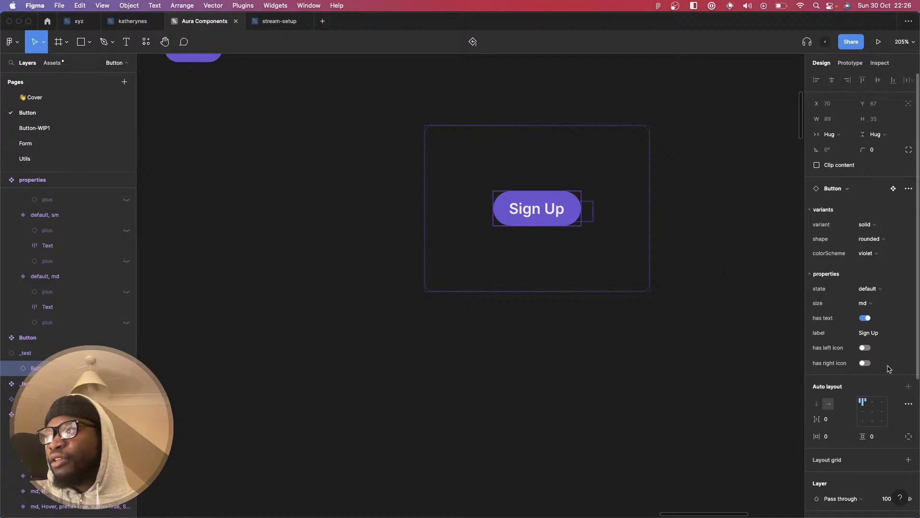
left_click(867, 348)
left_click(865, 378)
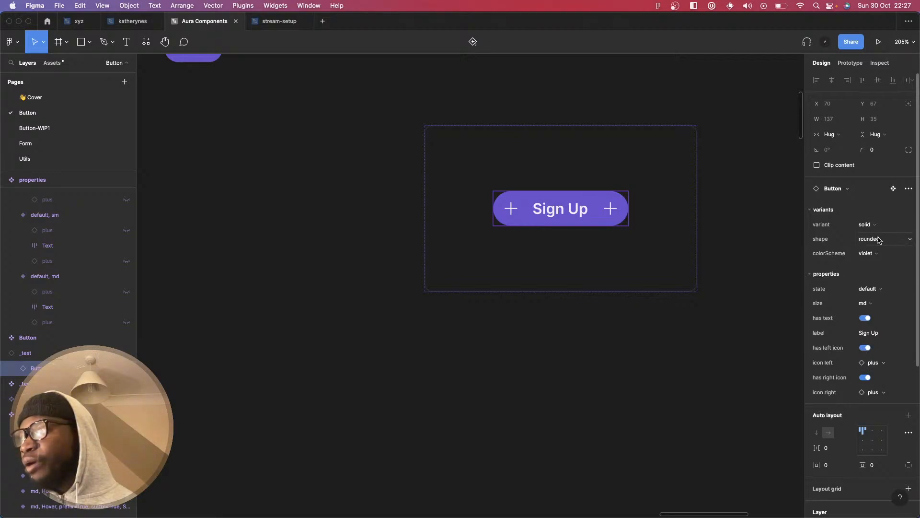
- Switch the Sign Up button's variant to outline, subtle and ghost in turn to check the icon colours
left_click(875, 253)
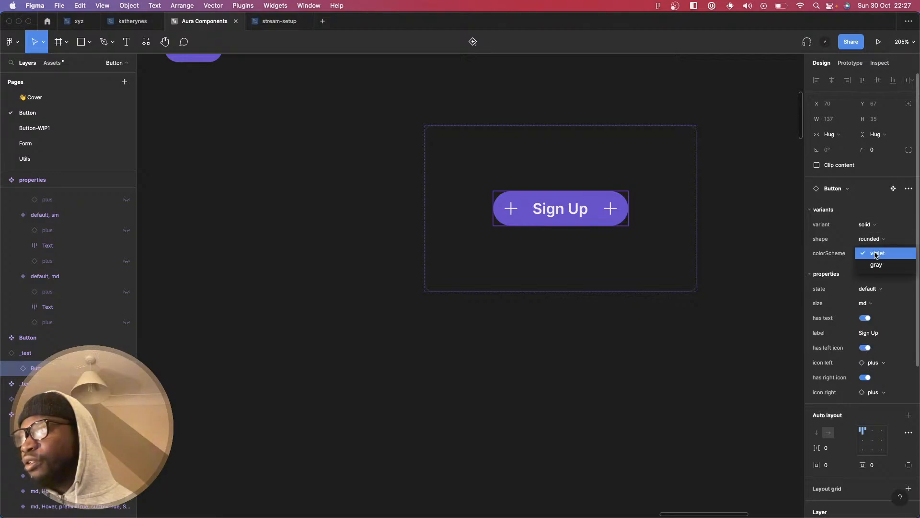
left_click(875, 253)
left_click(880, 224)
left_click(881, 215)
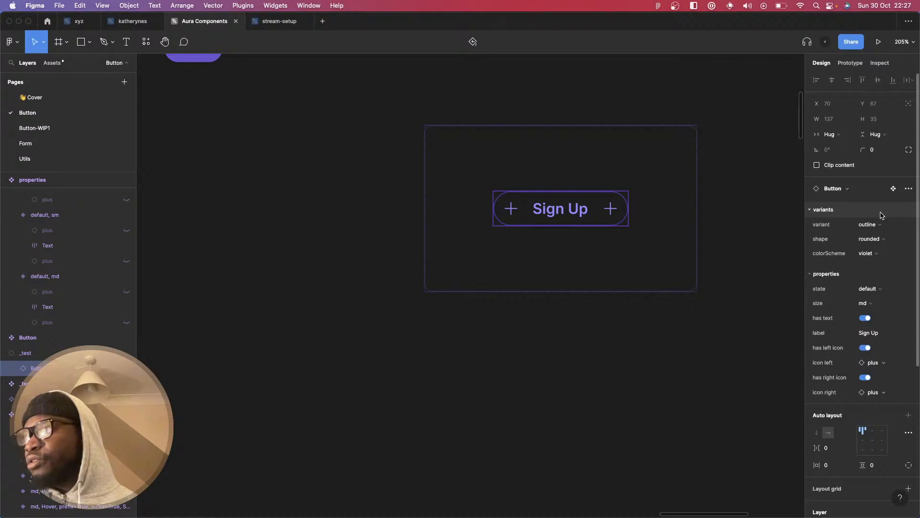
left_click(875, 224)
left_click(880, 216)
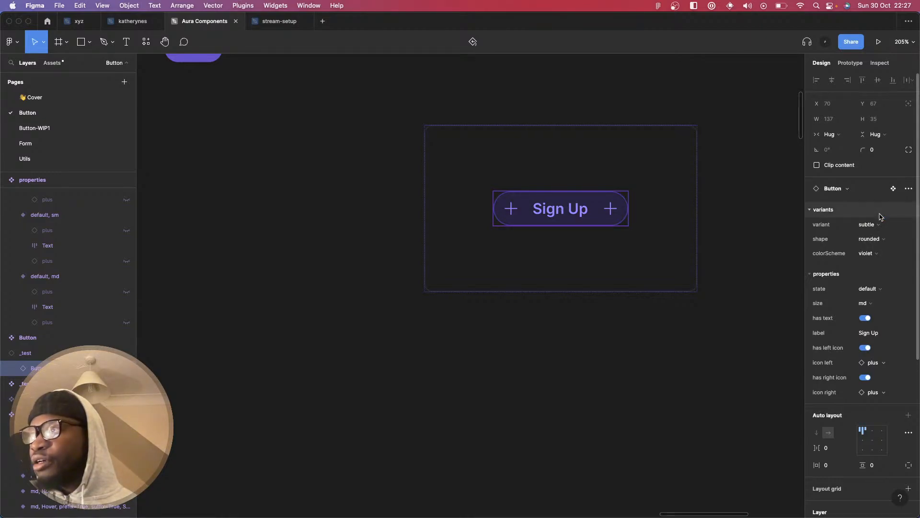
left_click(869, 224)
left_click(872, 261)
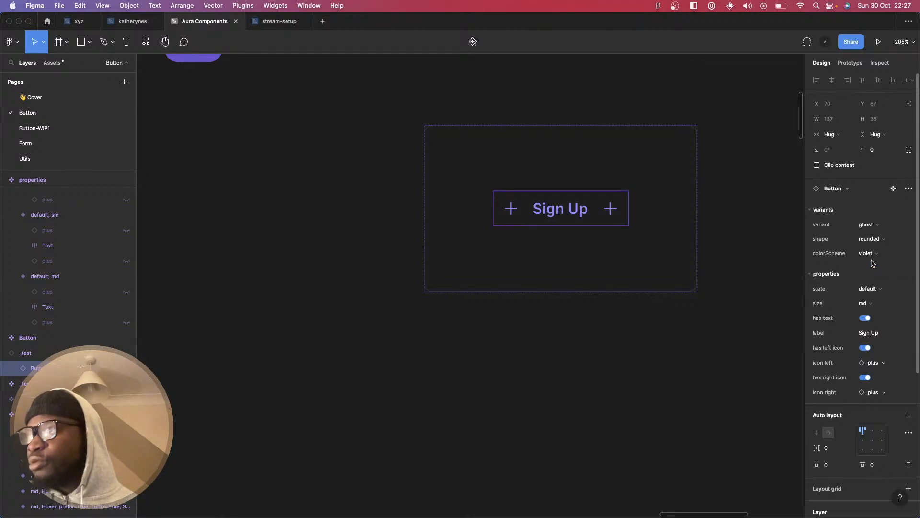
- Set the Sign Up button's variant to subtle and its shape to sharp
left_click(874, 225)
left_click(892, 189)
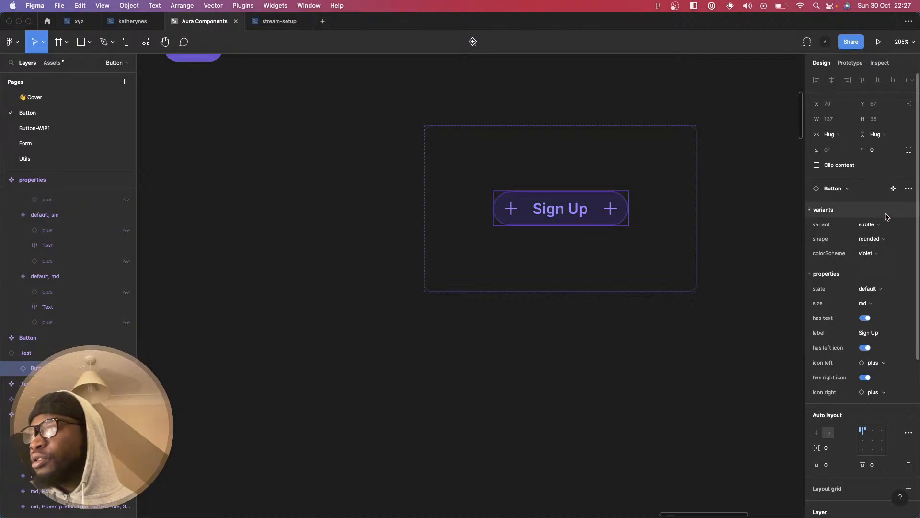
left_click(884, 239)
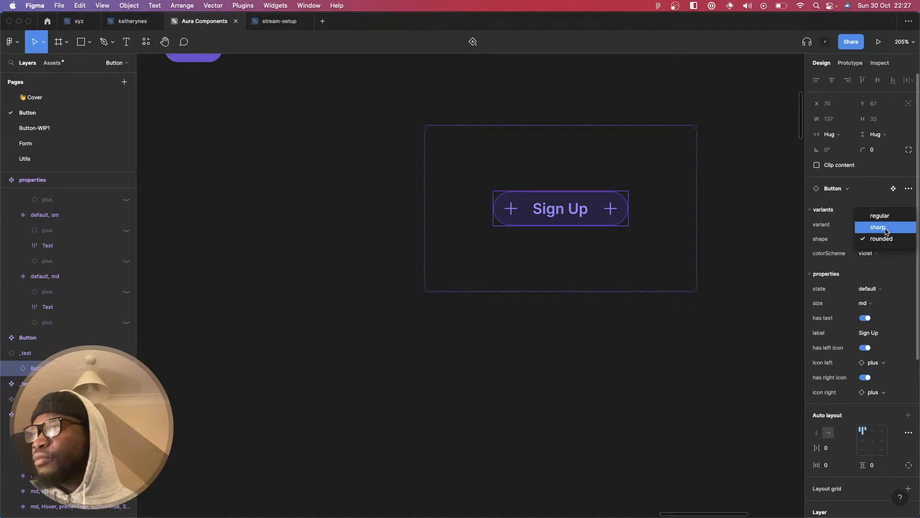
left_click(882, 227)
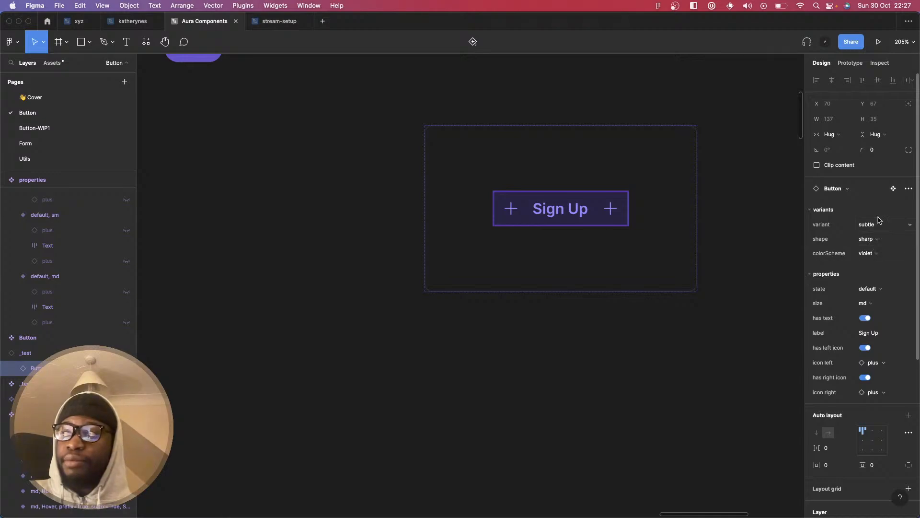
- Switch the sharp Sign Up button's variant to outline and ghost in turn to check the icon colours
left_click(880, 222)
left_click(876, 237)
left_click(879, 225)
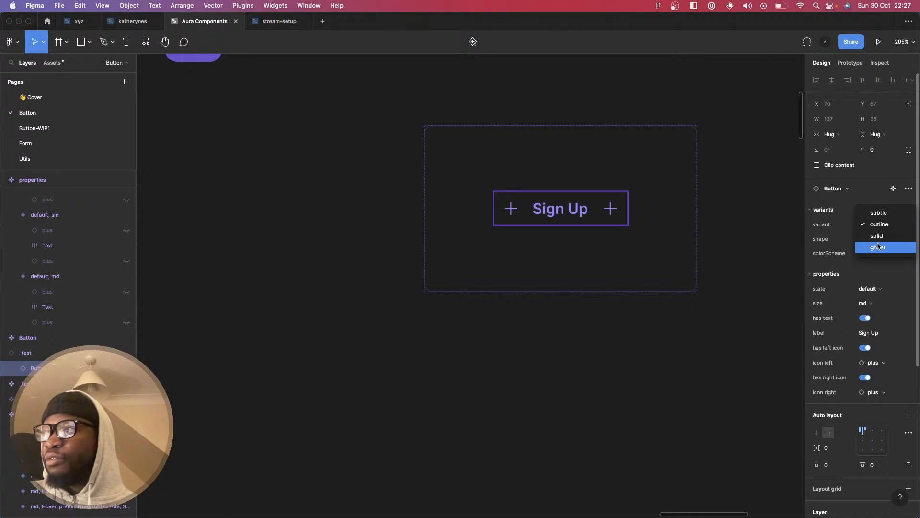
left_click(868, 239)
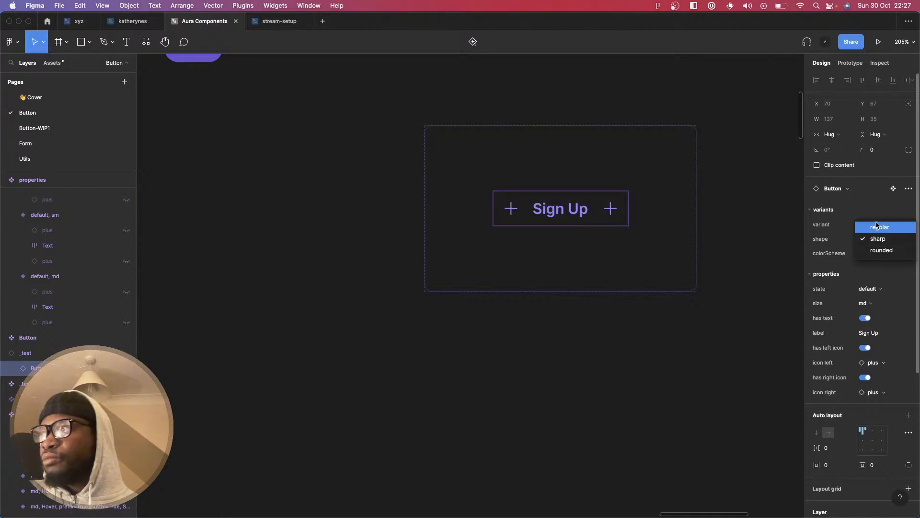
left_click(857, 204)
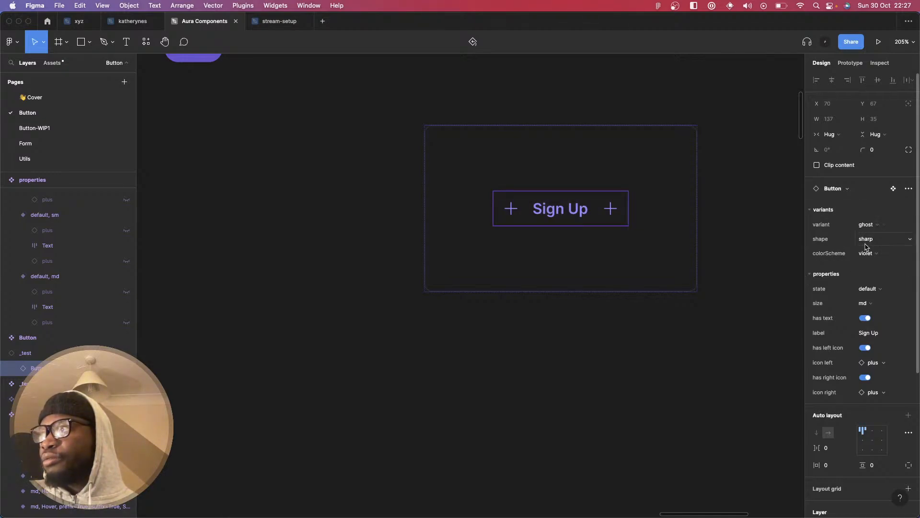
- Set the variant to solid and the shape to regular on the _test instance holding the Sign Up button
left_click(692, 253)
left_click(890, 242)
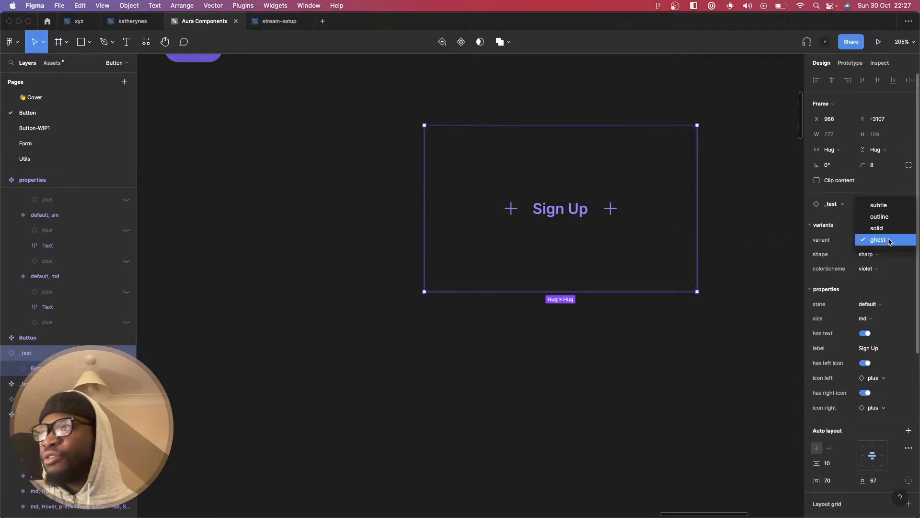
left_click(893, 231)
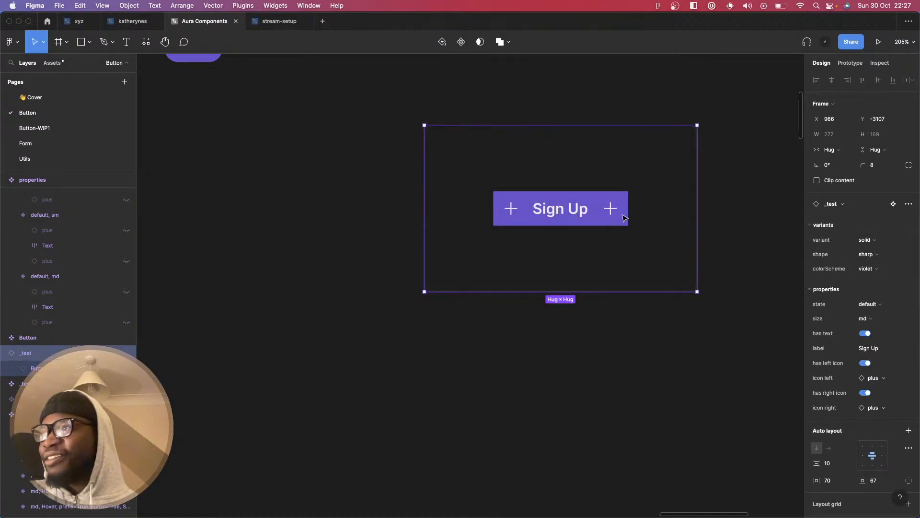
left_click(880, 240)
left_click(879, 241)
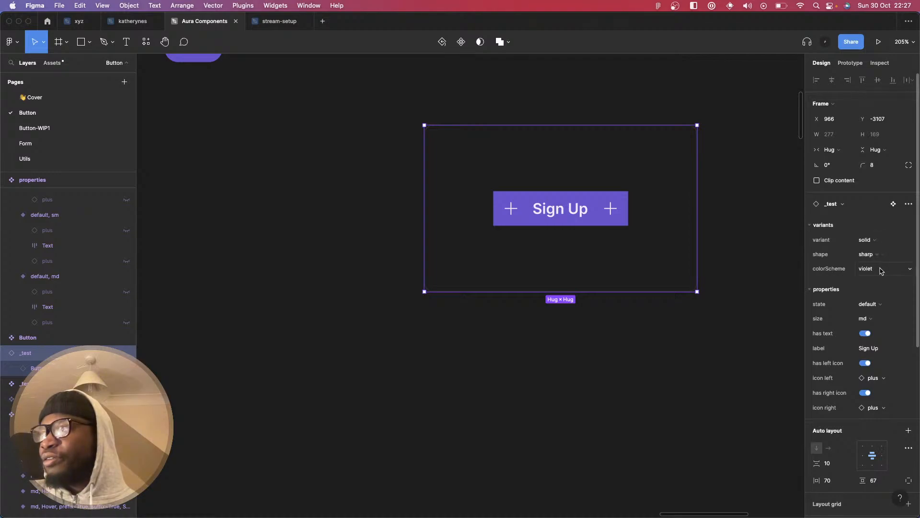
left_click(878, 256)
left_click(892, 241)
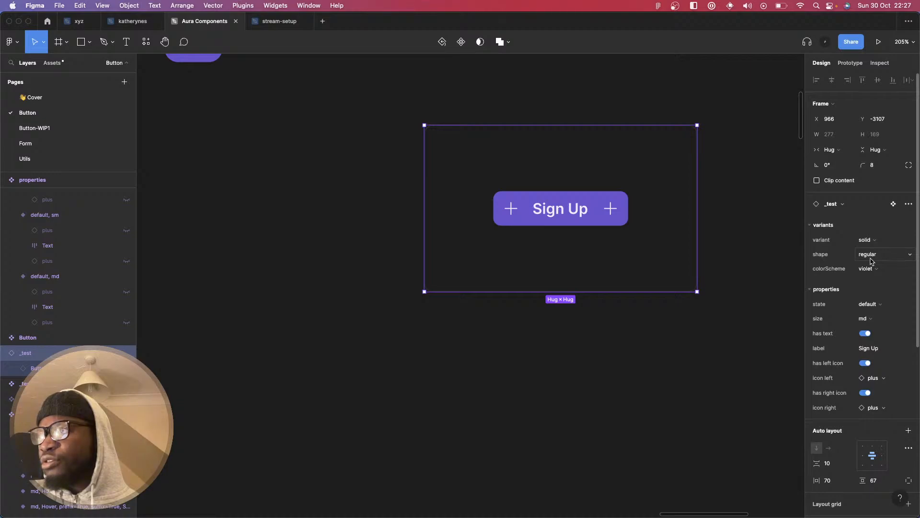
- Switch the regular-shaped Sign Up button's variant to outline, subtle and ghost in turn, and return it to subtle
left_click(872, 240)
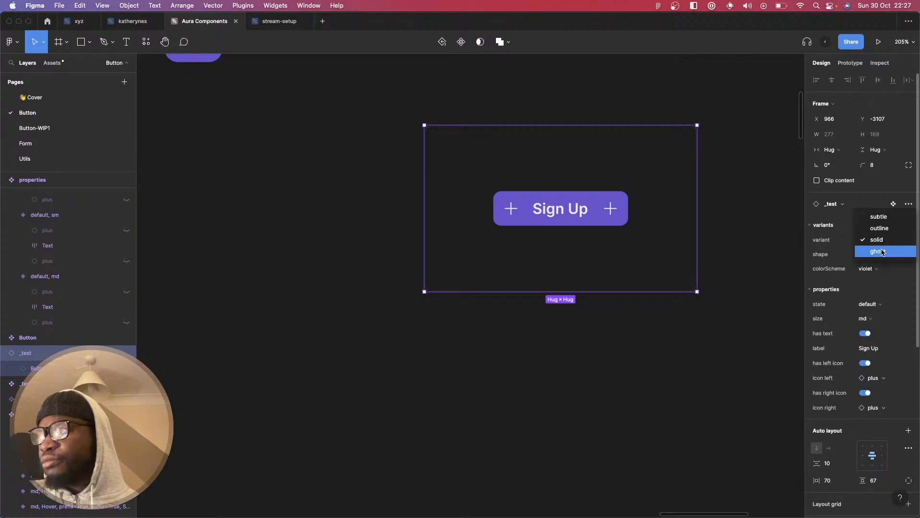
left_click(887, 233)
left_click(882, 240)
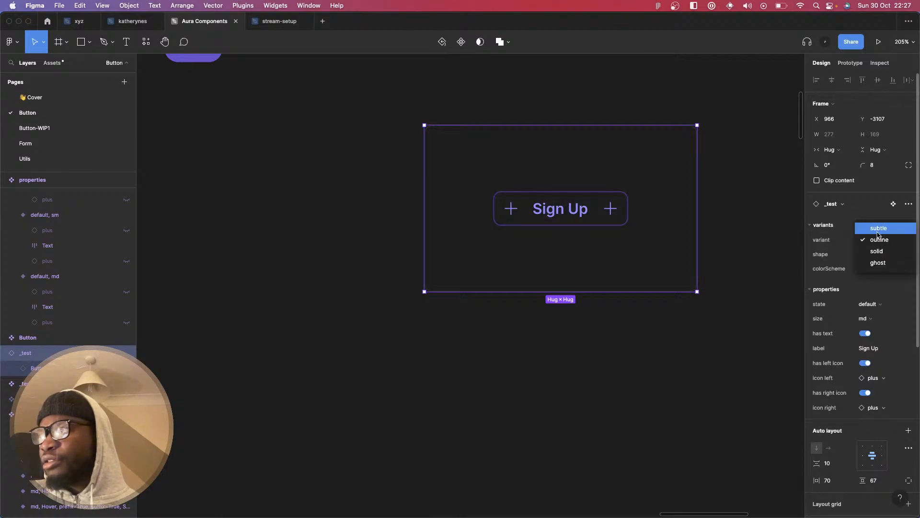
left_click(878, 229)
left_click(879, 235)
left_click(867, 276)
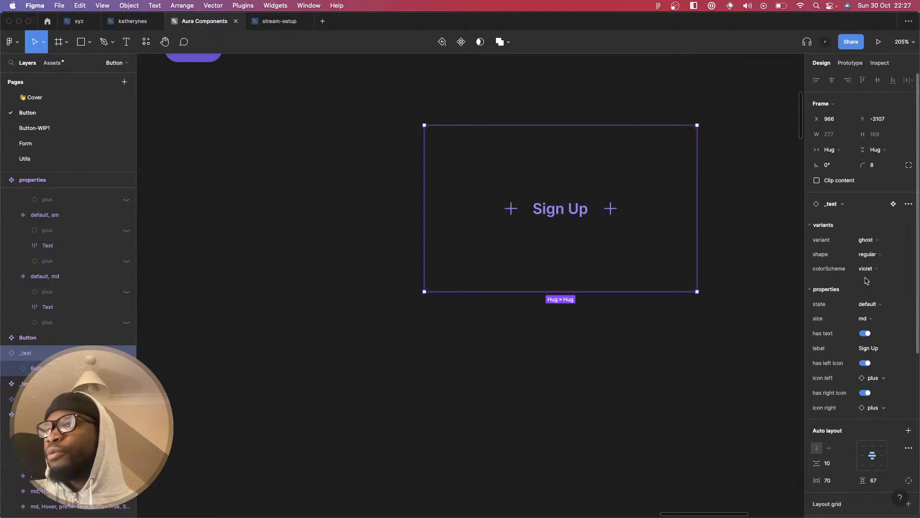
left_click(867, 240)
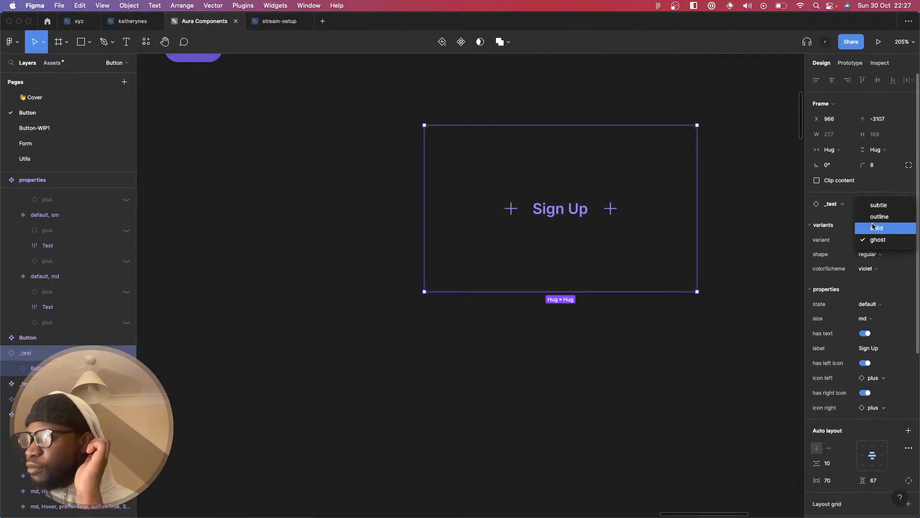
left_click(878, 207)
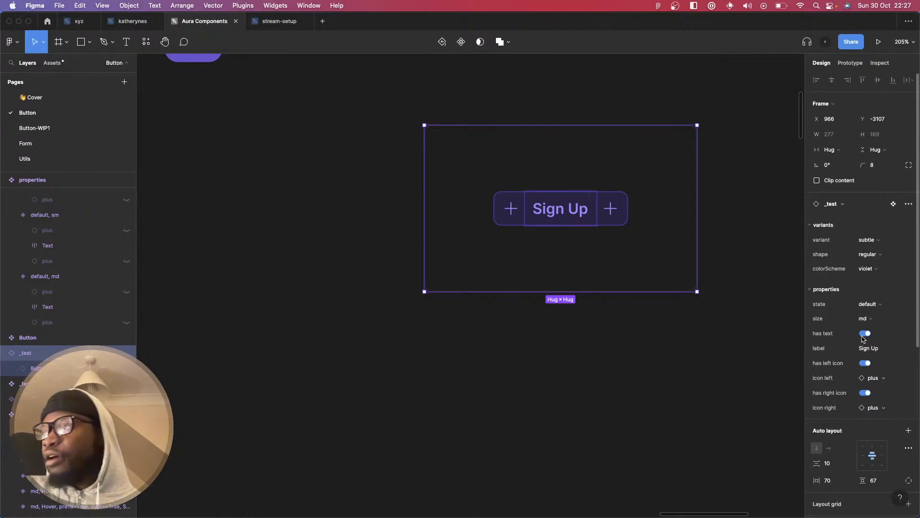
- Move the violet Button main component straight up, level with the main _test component
scroll(863, 338, "down", 2)
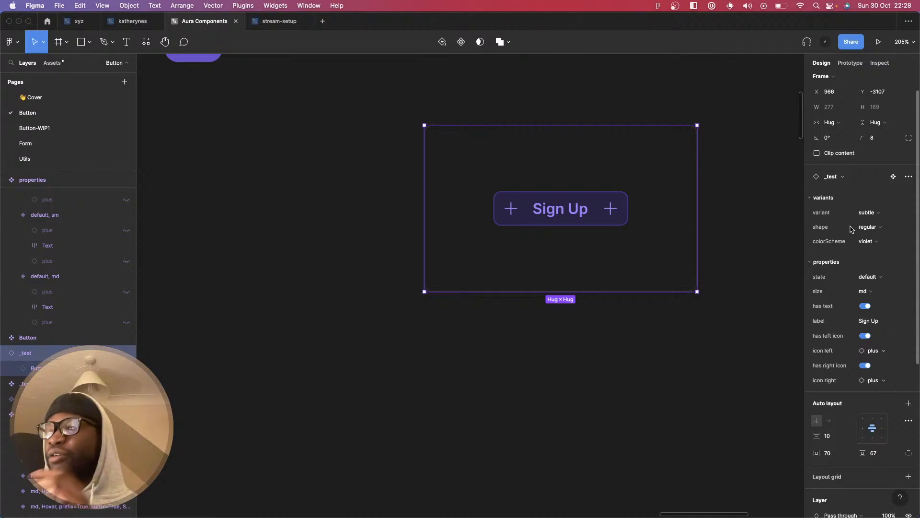
left_click(742, 147)
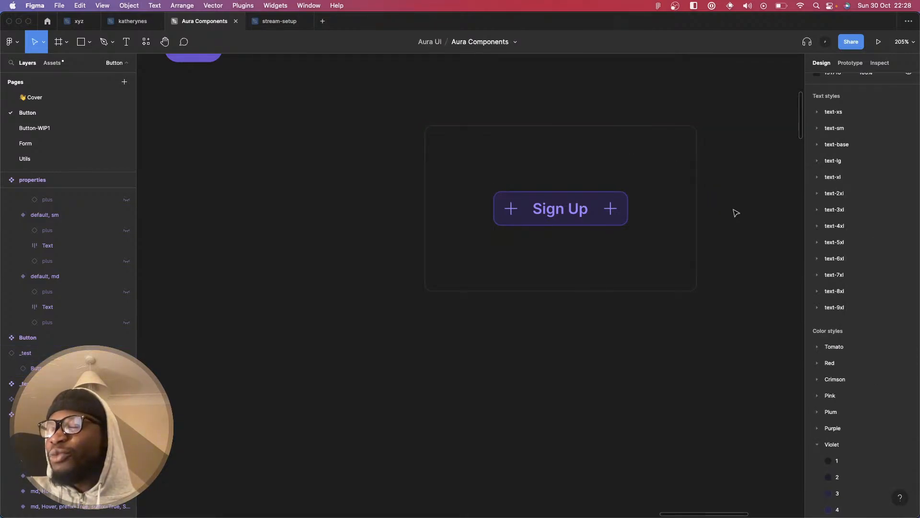
scroll(708, 198, "down", 2)
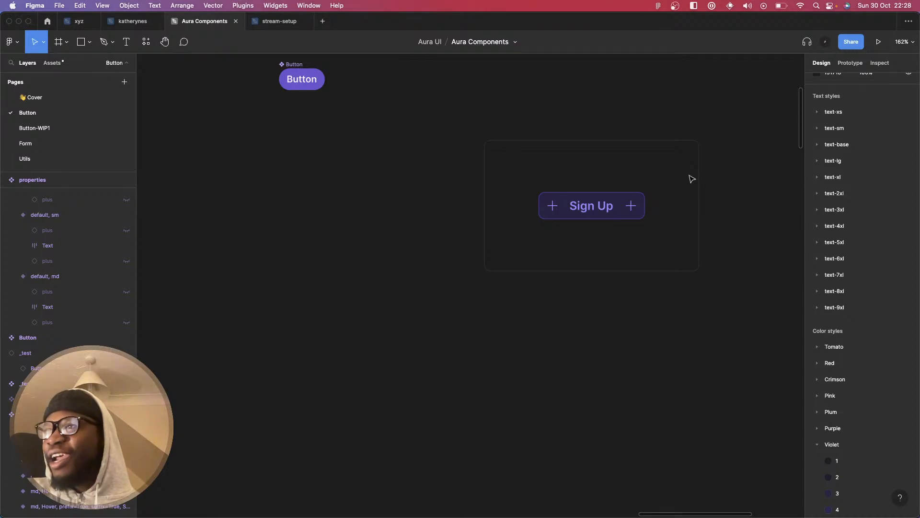
scroll(676, 179, "up", 10)
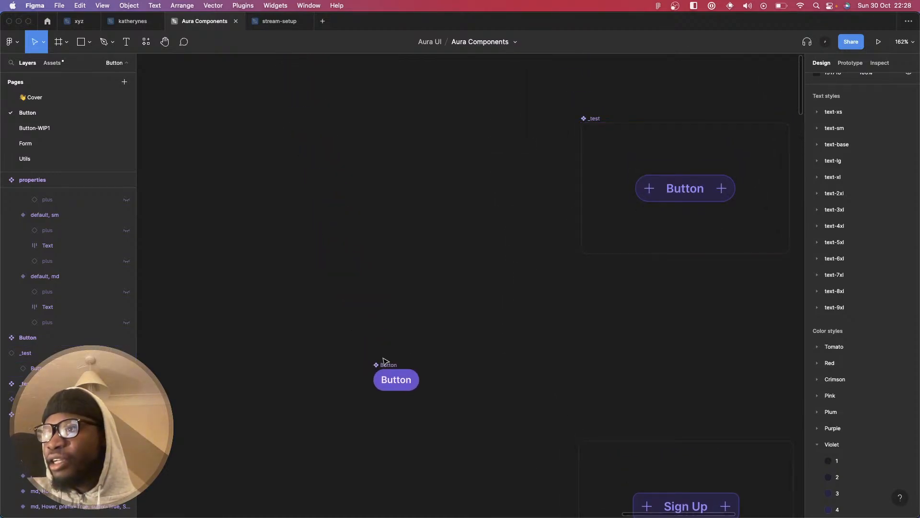
left_click_drag(378, 366, 374, 142)
scroll(587, 374, "down", 5)
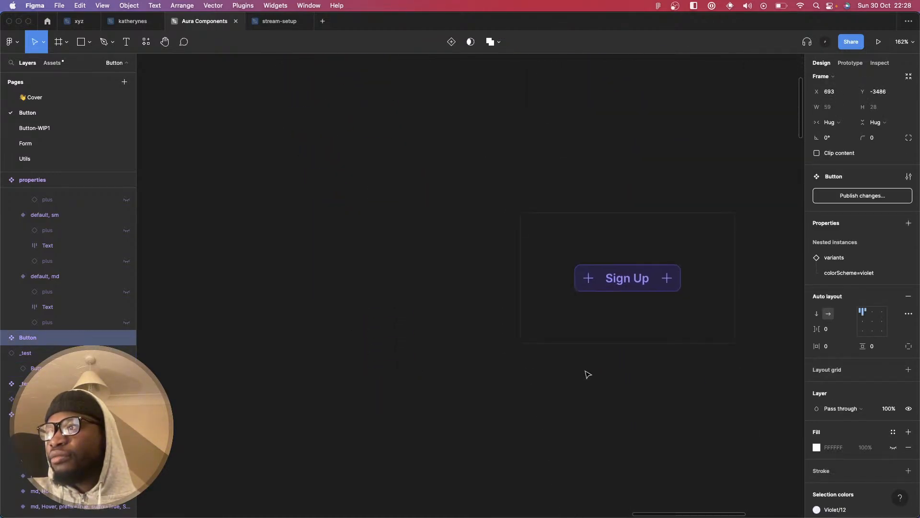
- Set the size of the Sign Up button in the _test instance to sm and select the nested button
left_click(658, 334)
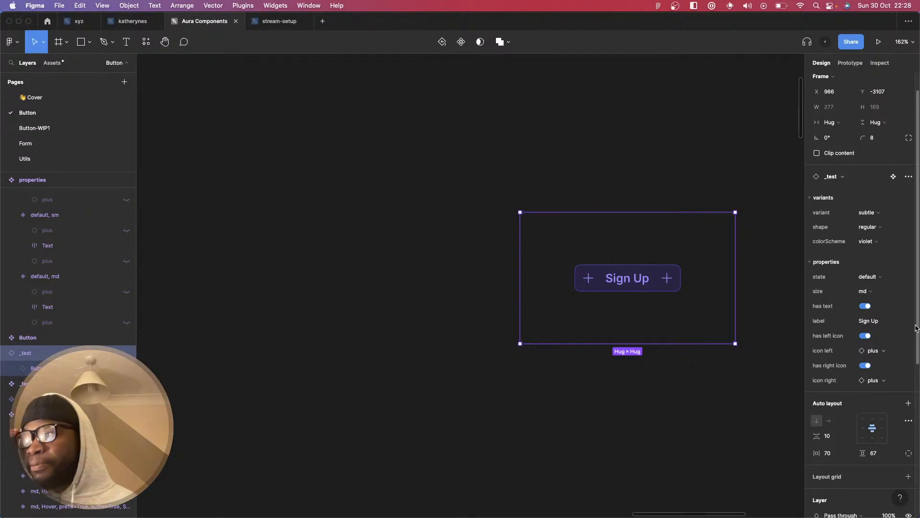
left_click(876, 215)
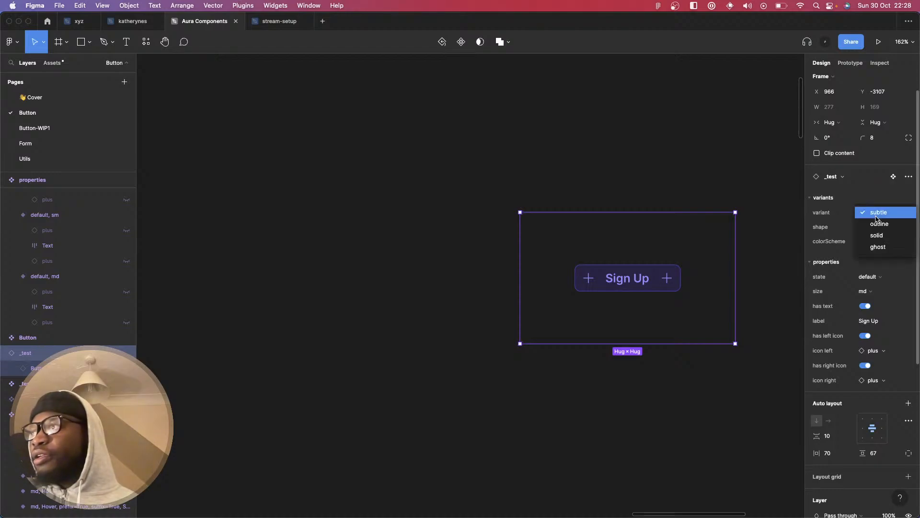
left_click(873, 198)
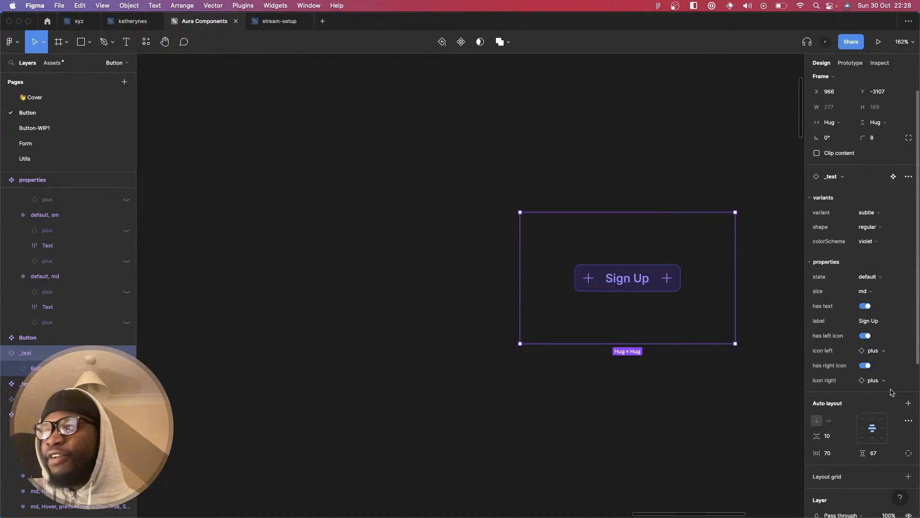
left_click(878, 291)
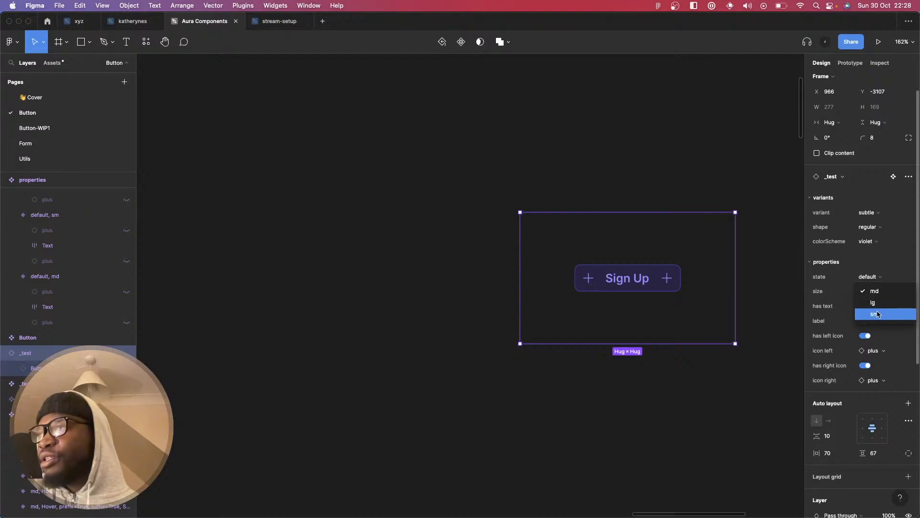
left_click(878, 314)
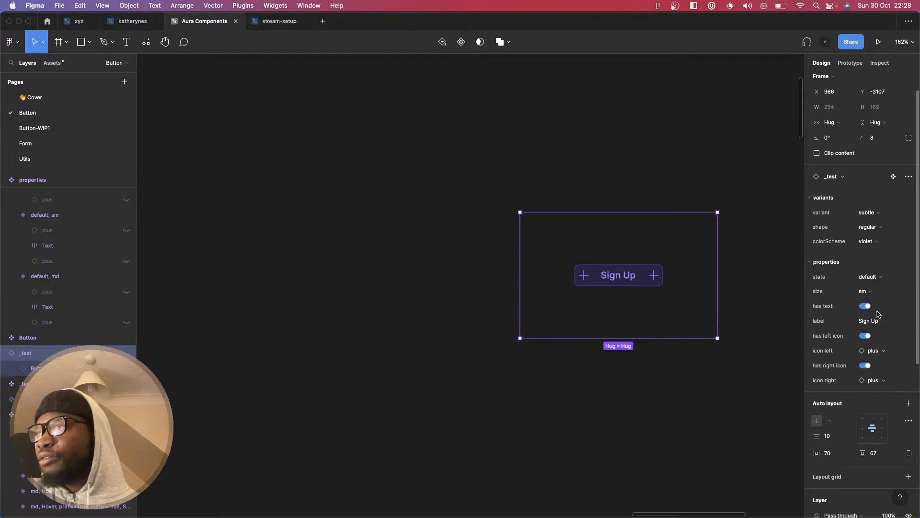
left_click(649, 279)
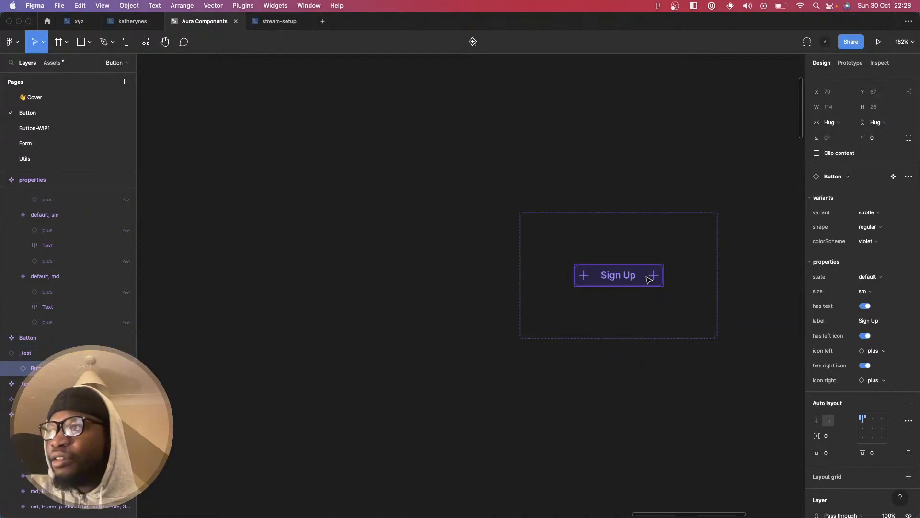
- Look over the variants set and the gray and violet properties component sets, comparing their button sizes and spacing
scroll(649, 279, "down", 5)
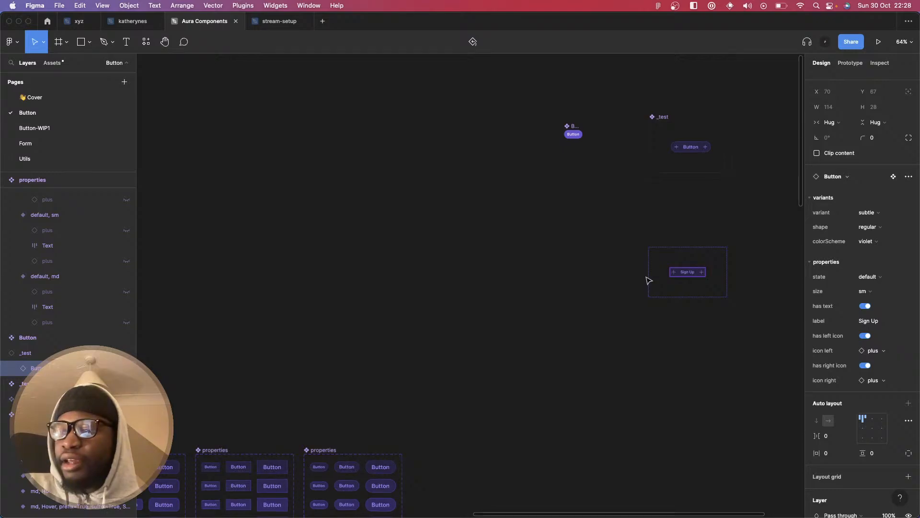
scroll(643, 269, "down", 6)
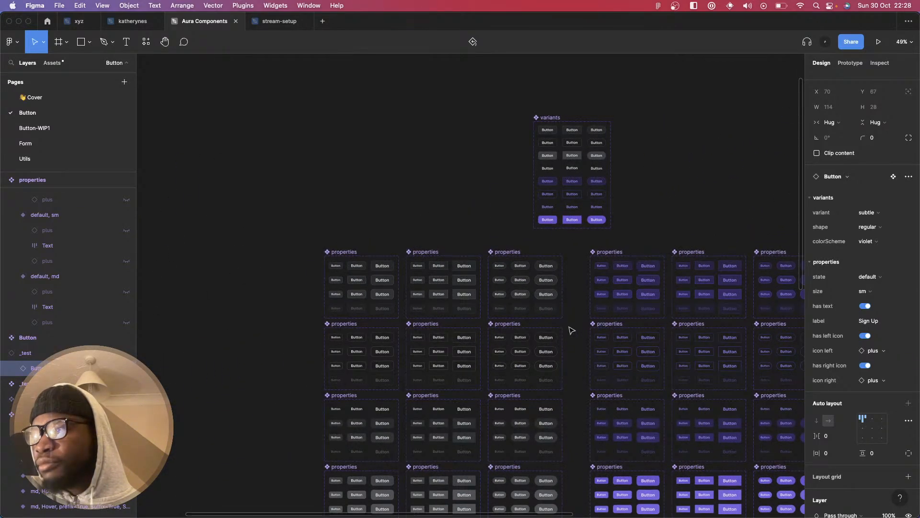
scroll(622, 220, "up", 3)
scroll(622, 220, "right", 3)
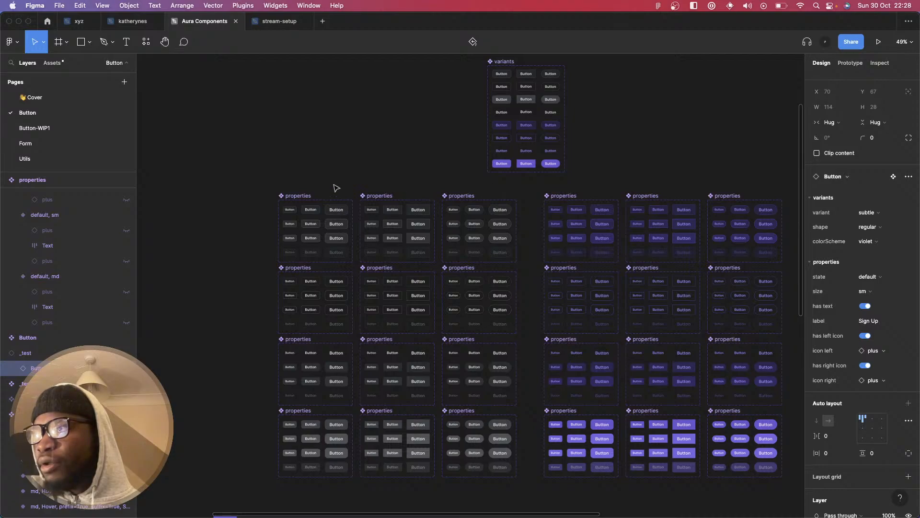
scroll(551, 242, "down", 5)
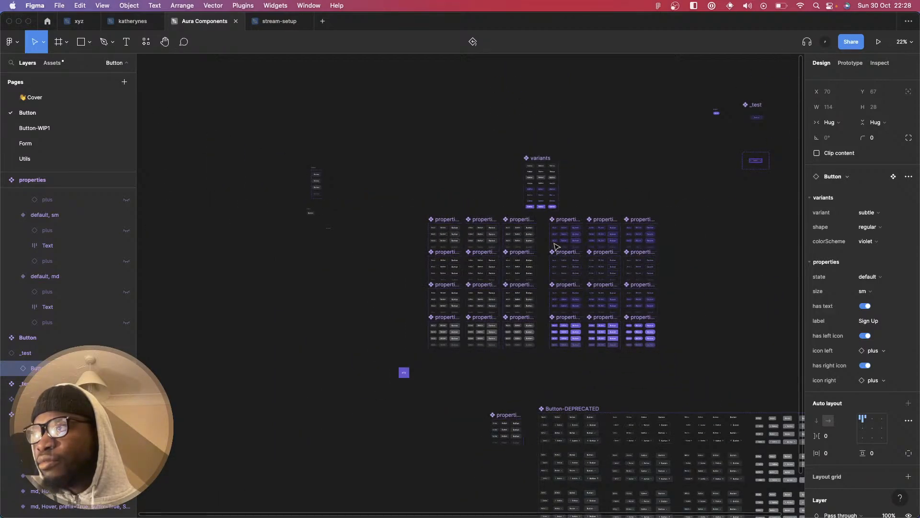
scroll(555, 246, "up", 3)
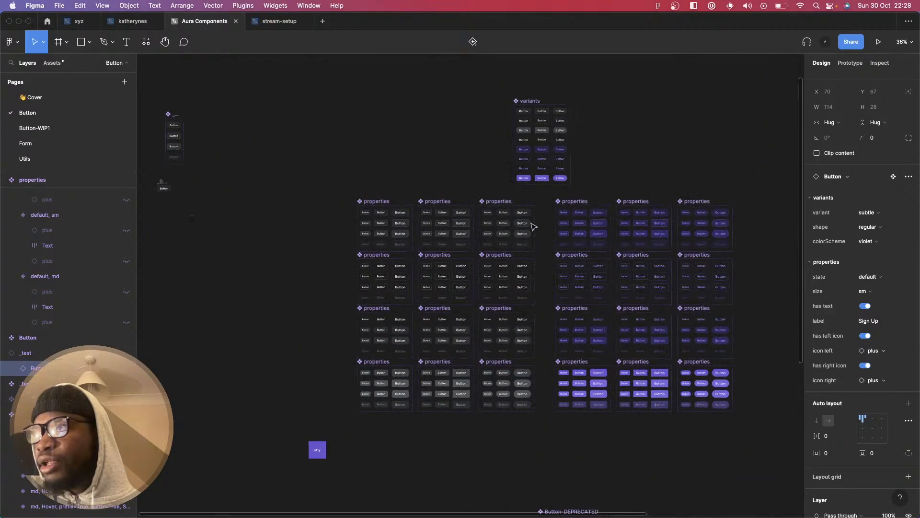
scroll(581, 300, "right", 1)
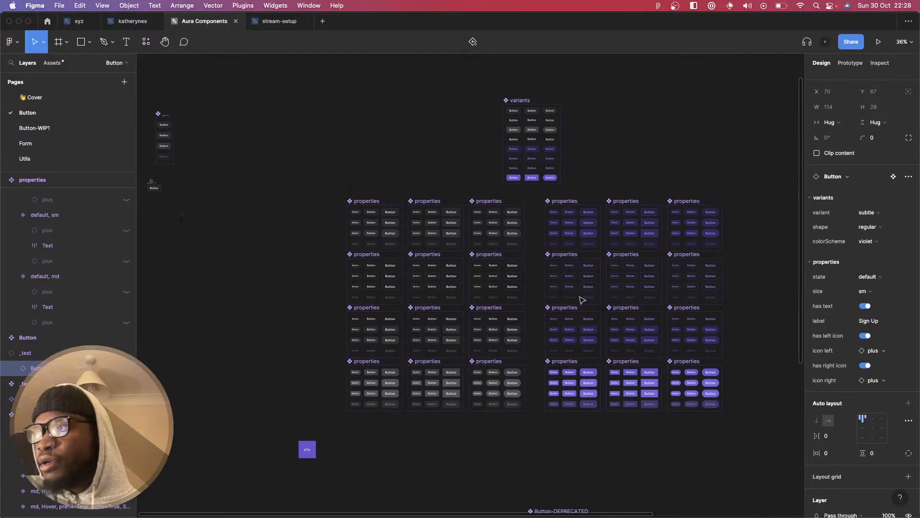
scroll(582, 299, "right", 5)
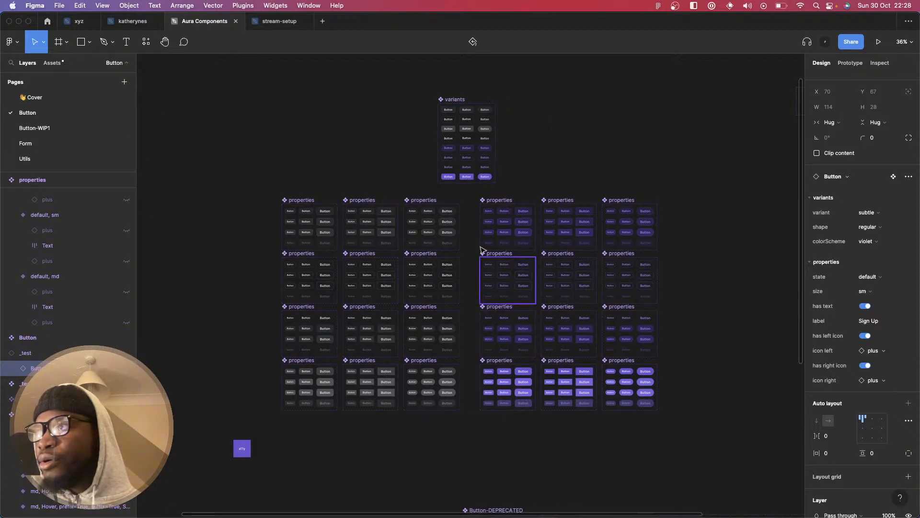
scroll(499, 206, "up", 5)
scroll(507, 241, "down", 5)
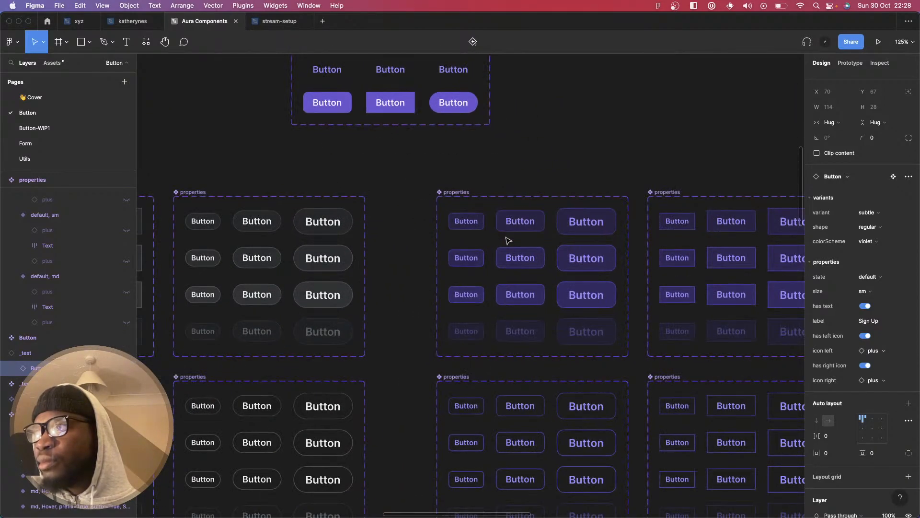
scroll(507, 241, "down", 3)
scroll(508, 240, "up", 4)
scroll(508, 240, "down", 8)
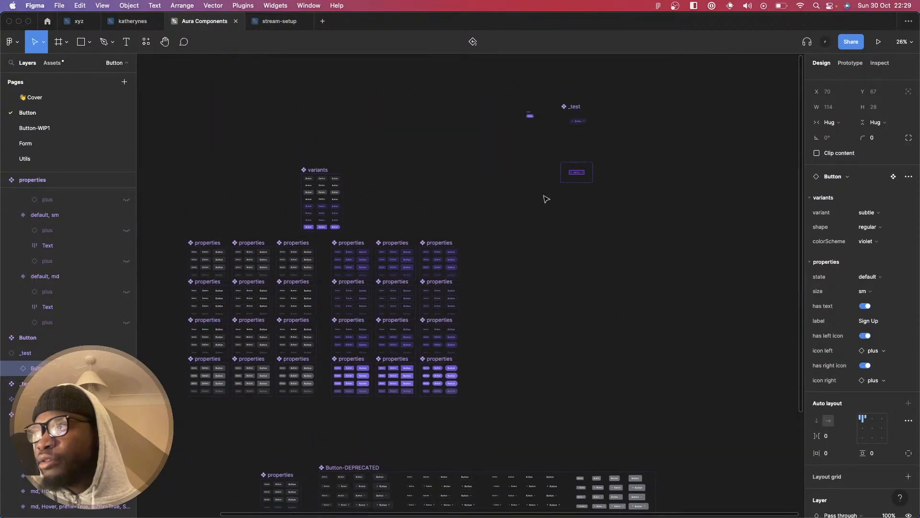
- Examine the default sm button in the regular-shaped violet properties set, checking its padding and spacing
scroll(547, 199, "up", 3)
scroll(499, 225, "left", 5)
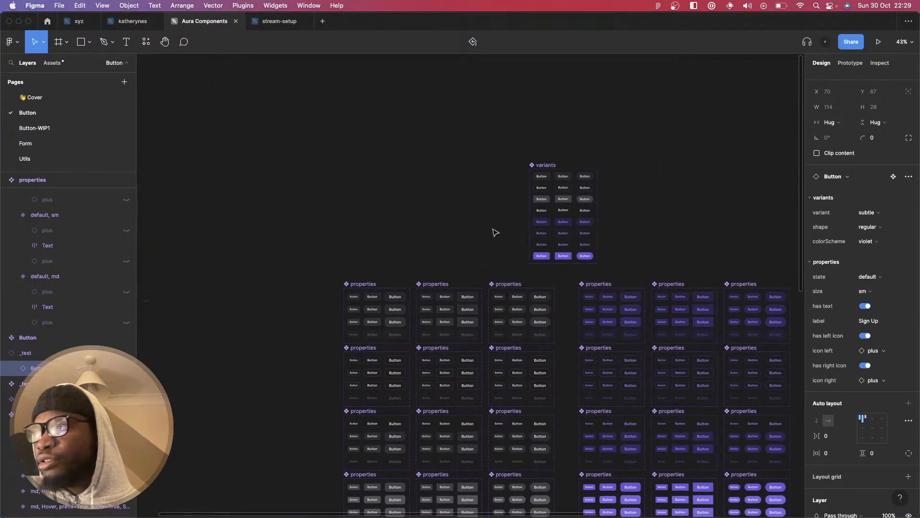
scroll(598, 303, "up", 2)
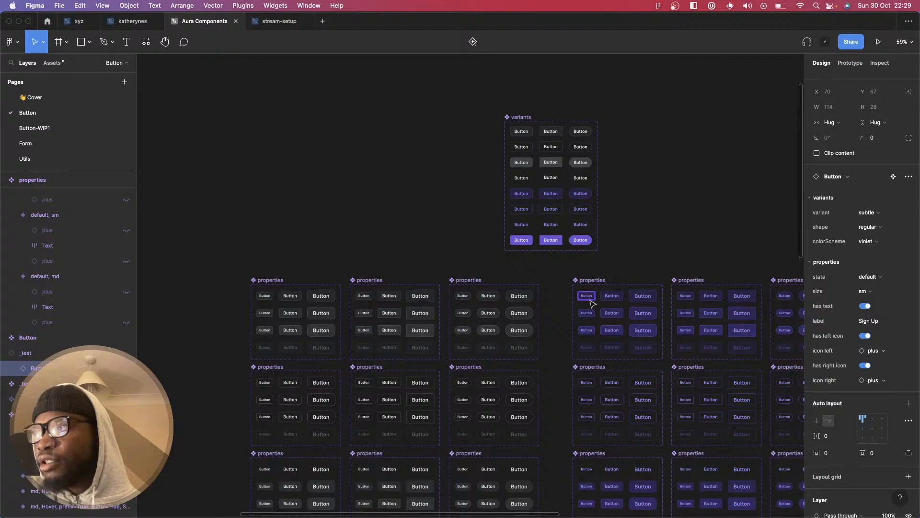
left_click(591, 298)
scroll(595, 301, "up", 5)
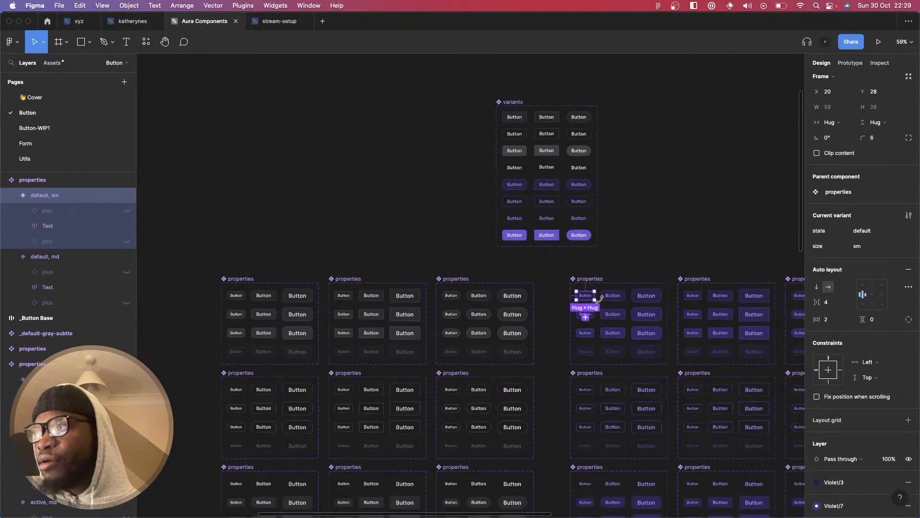
scroll(570, 291, "up", 2)
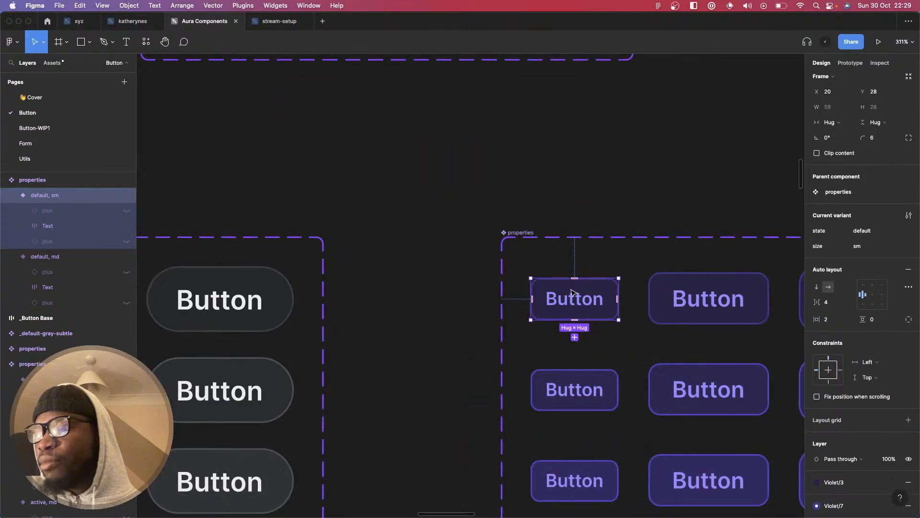
scroll(570, 291, "down", 6)
scroll(551, 274, "right", 10)
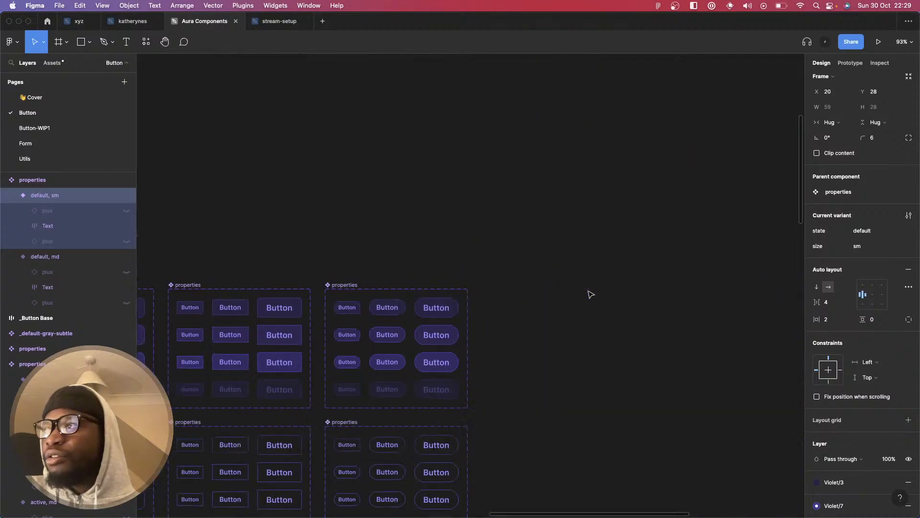
- Select the nested properties instance inside the Sign Up button of the _test instance
scroll(557, 259, "up", 4)
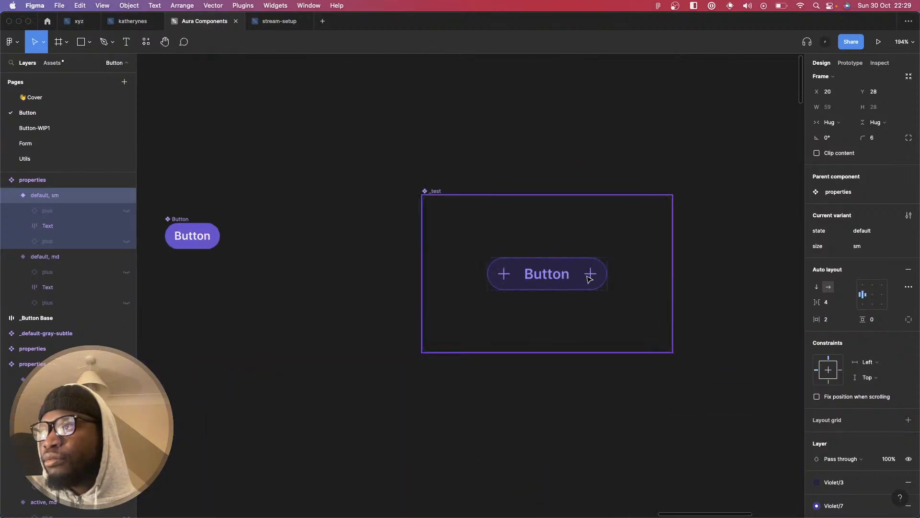
left_click(589, 278)
scroll(589, 279, "down", 3)
scroll(589, 279, "down", 5)
scroll(570, 298, "up", 5)
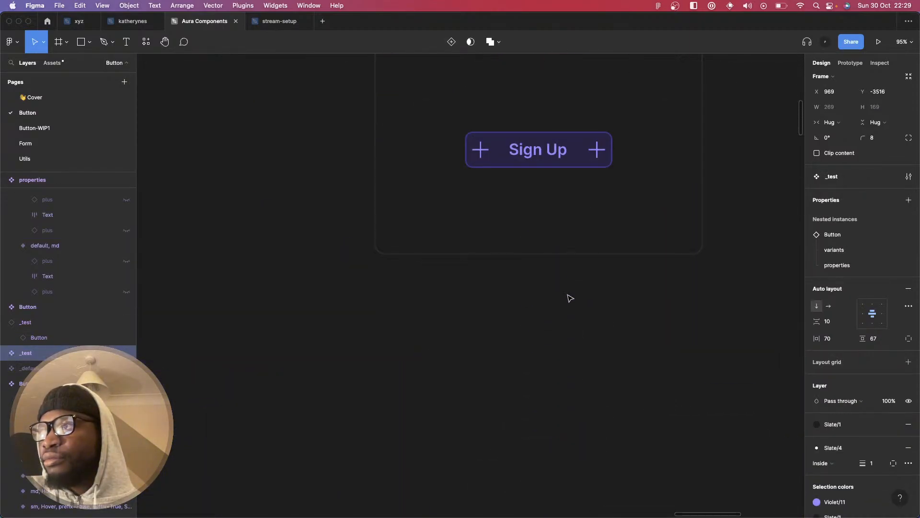
left_click(548, 170)
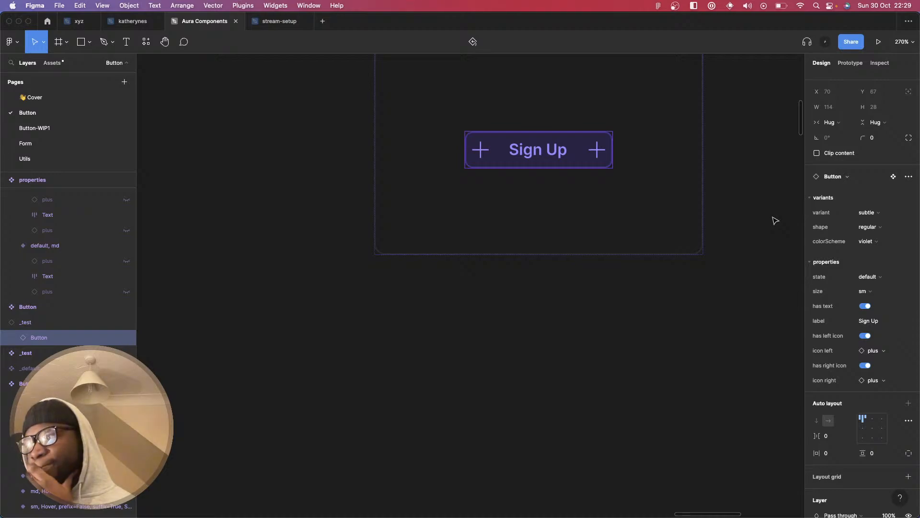
key("Return")
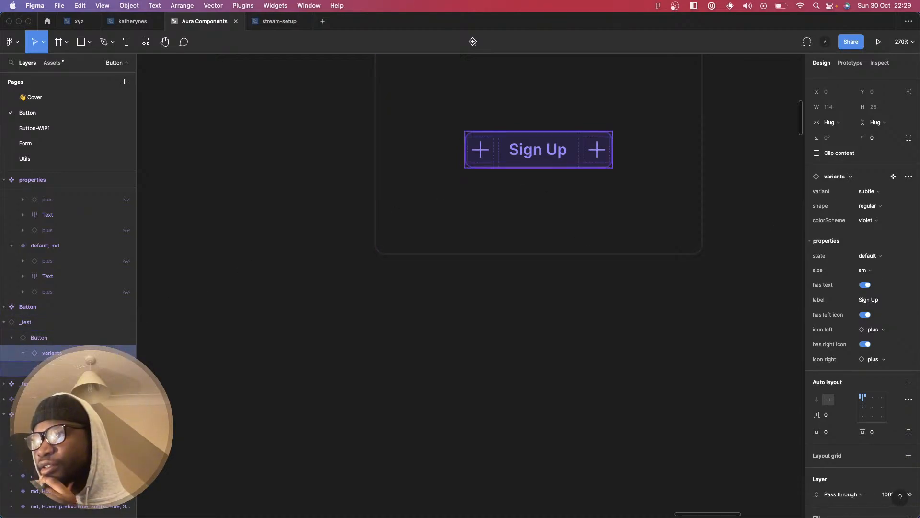
key("Return")
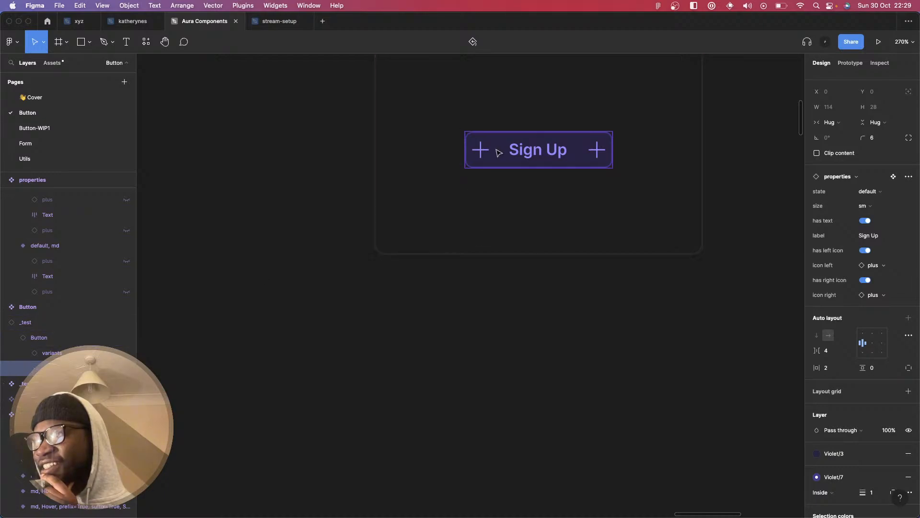
- Try a horizontal padding of 4 on the Sign Up button's nested properties instance, and undo it
left_click(835, 369)
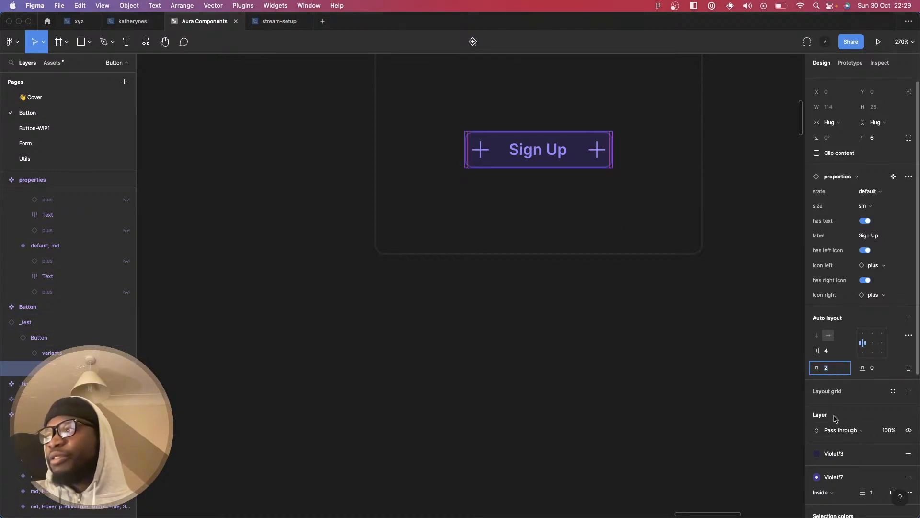
type("4")
key("Return")
left_click(638, 469)
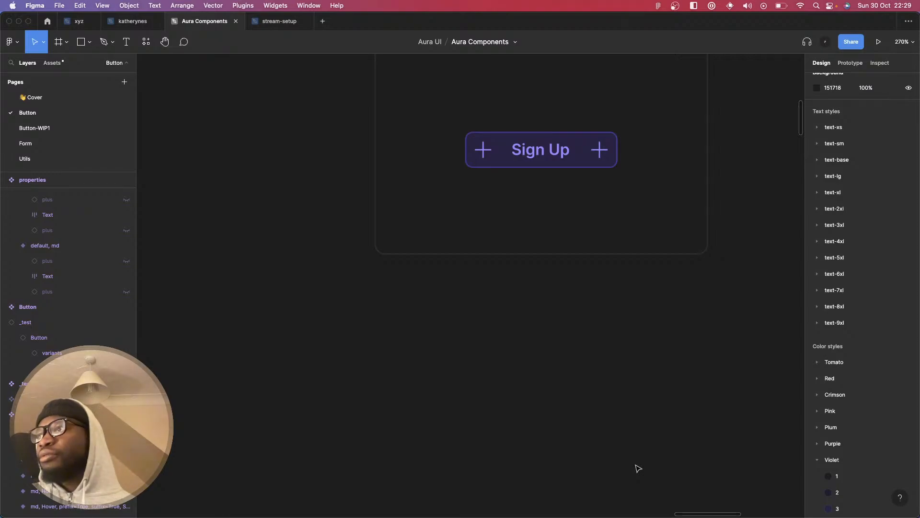
key("ctrl+z")
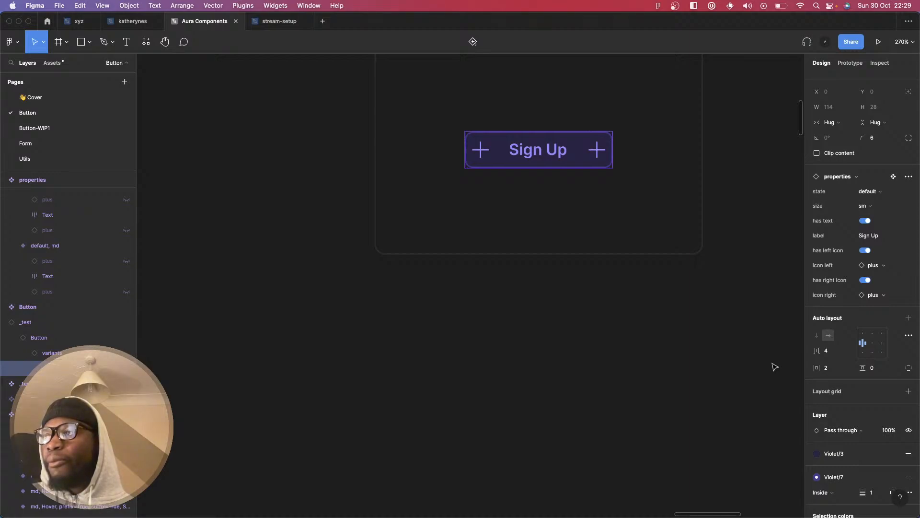
- Turn off the right and left icons on the Sign Up button's nested properties instance and check the button
key("shift+Return")
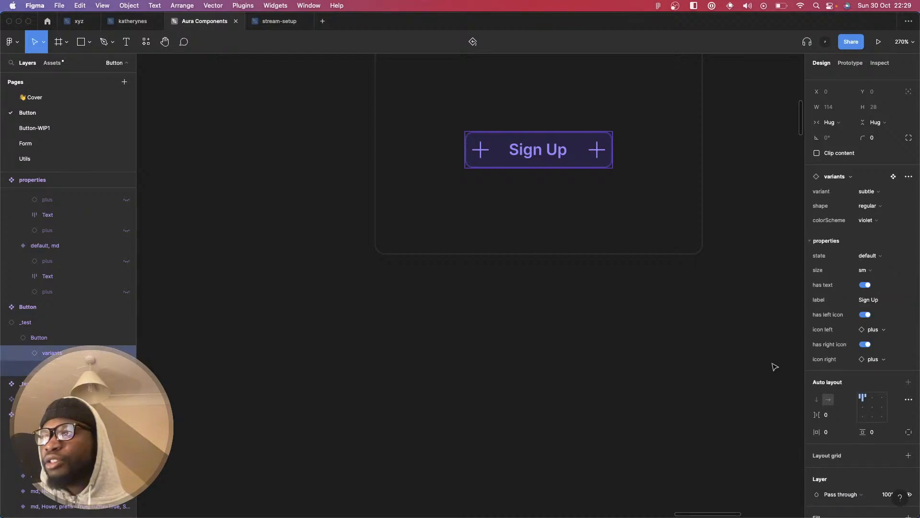
key("shift+Return")
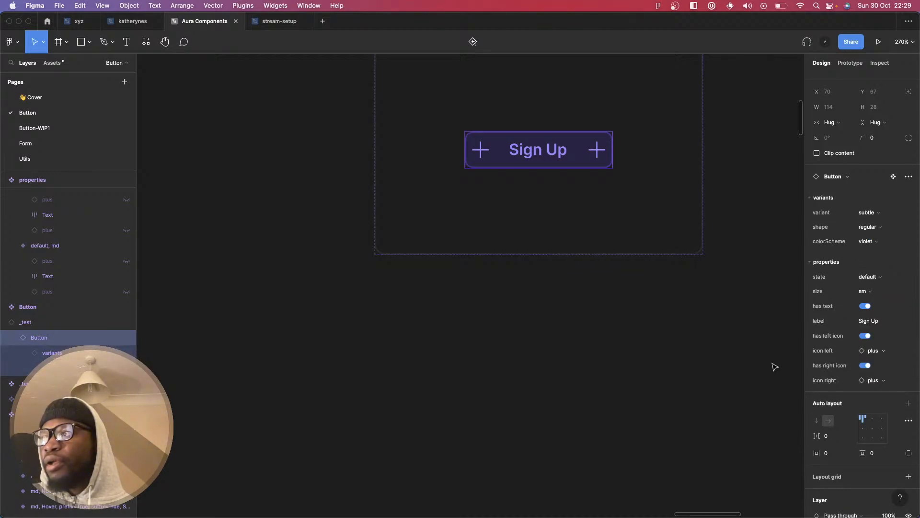
key("Return")
key("Return")
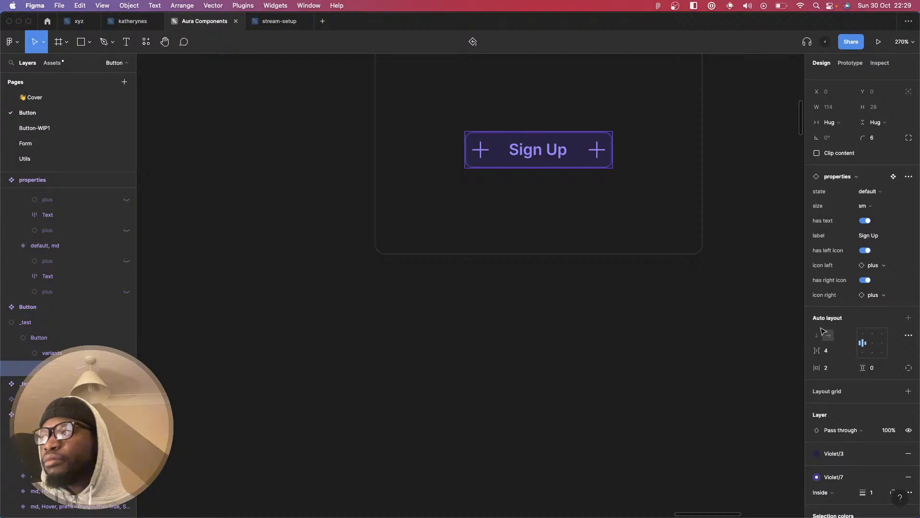
left_click(866, 280)
left_click(866, 250)
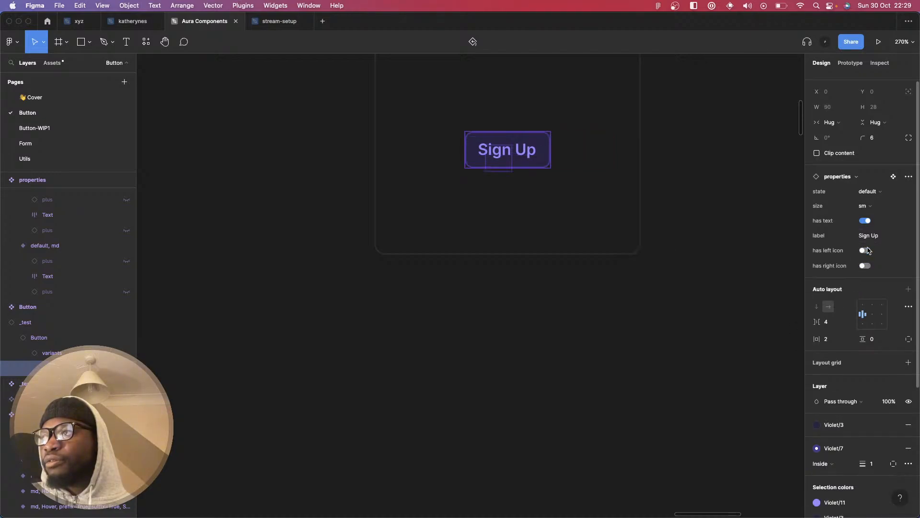
left_click(715, 293)
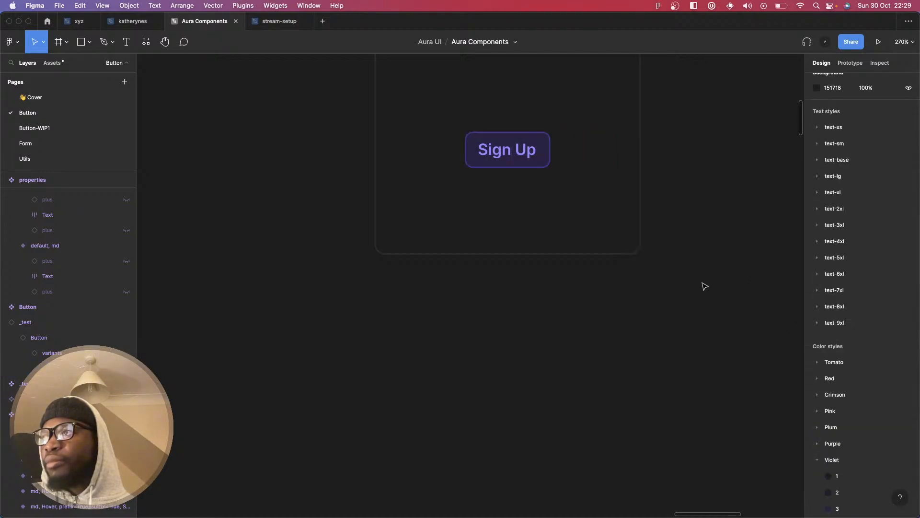
left_click(533, 162)
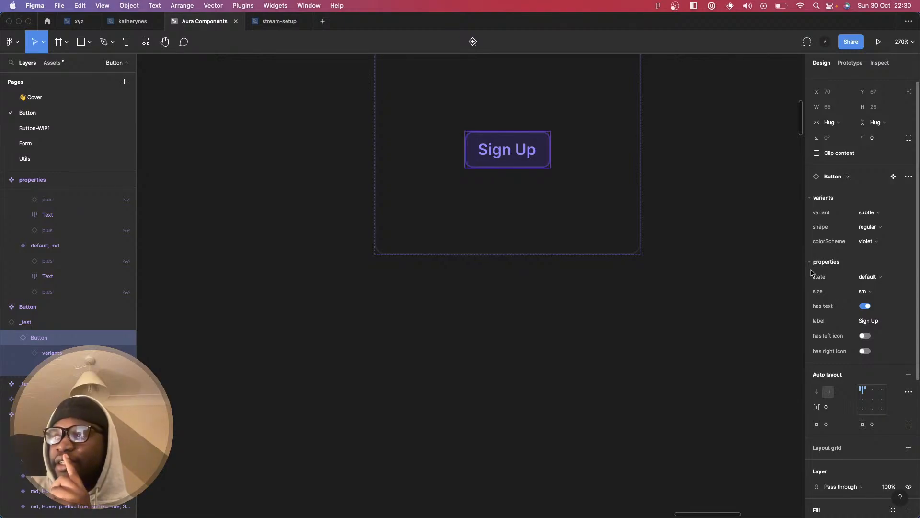
left_click(277, 264)
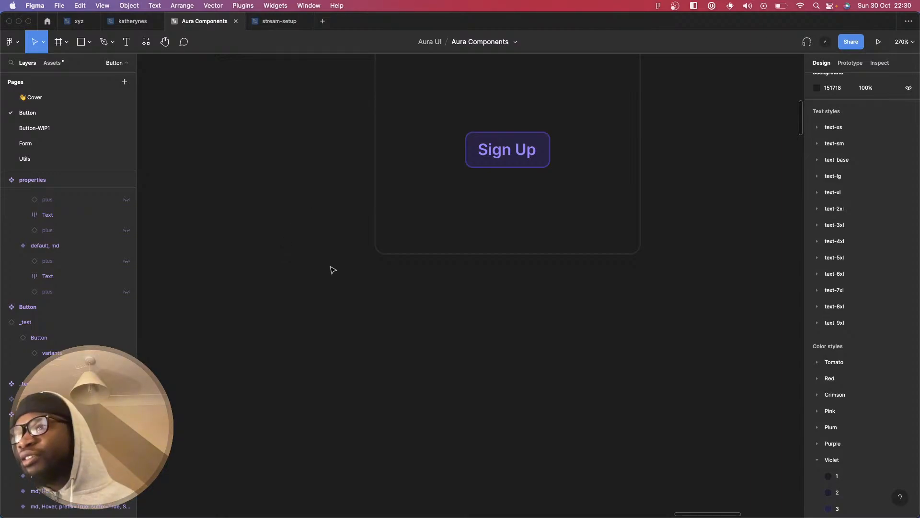
- Close the stream-setup file, keeping the Aura Components file open
left_click(268, 24)
left_click(213, 25)
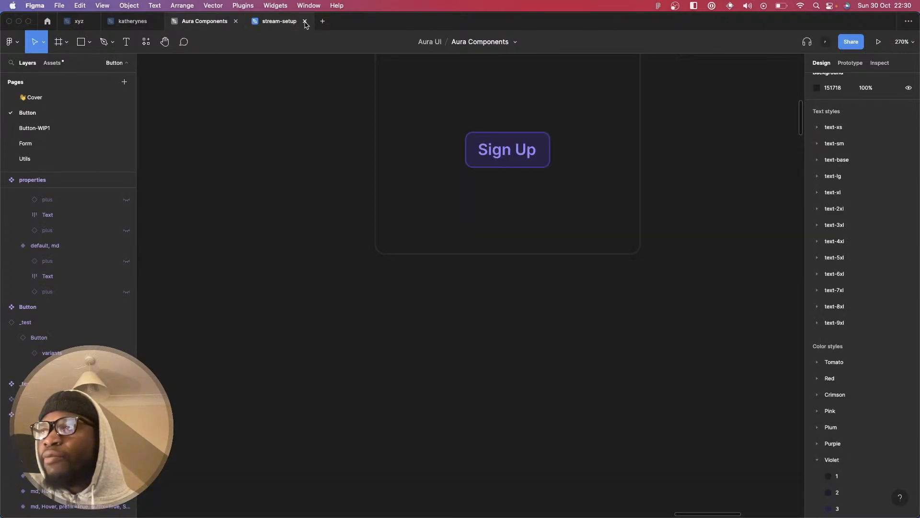
left_click(305, 21)
- Look over the icon-free Sign Up button alongside the main components, and select its _test instance to view its properties
scroll(364, 125, "up", 5)
scroll(365, 124, "right", 2)
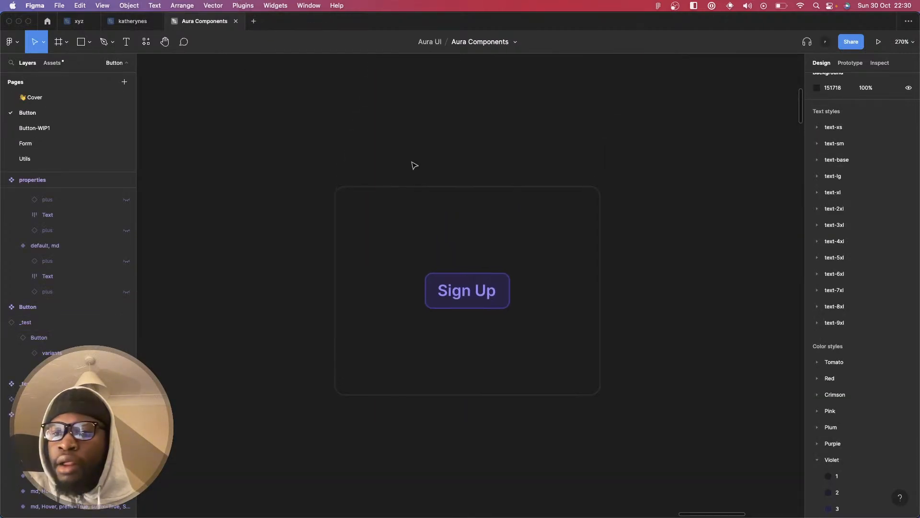
scroll(415, 165, "down", 5)
scroll(415, 165, "left", 2)
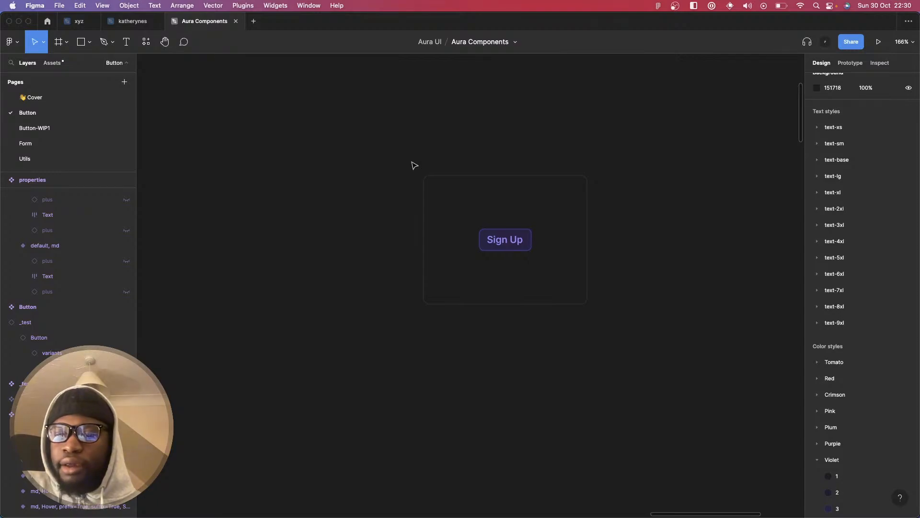
scroll(414, 165, "down", 2)
scroll(415, 166, "left", 5)
scroll(415, 166, "down", 5)
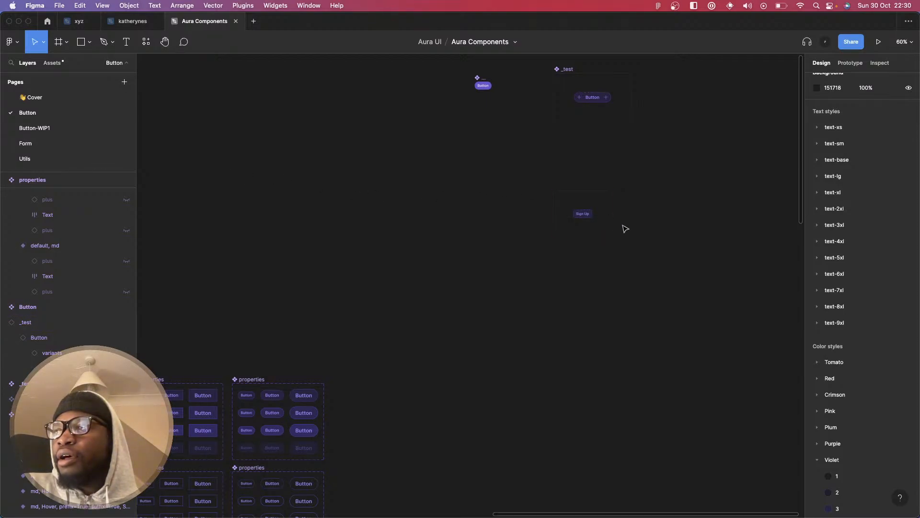
scroll(623, 225, "up", 5)
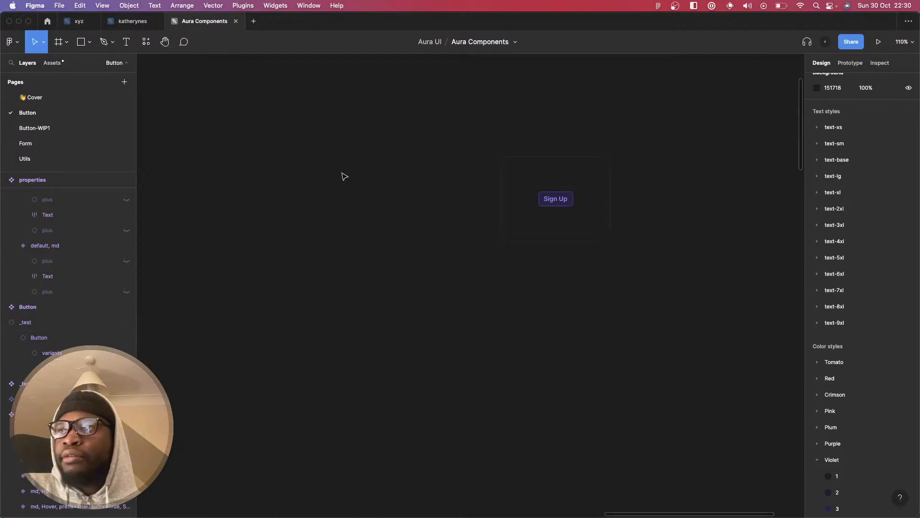
scroll(344, 176, "left", 5)
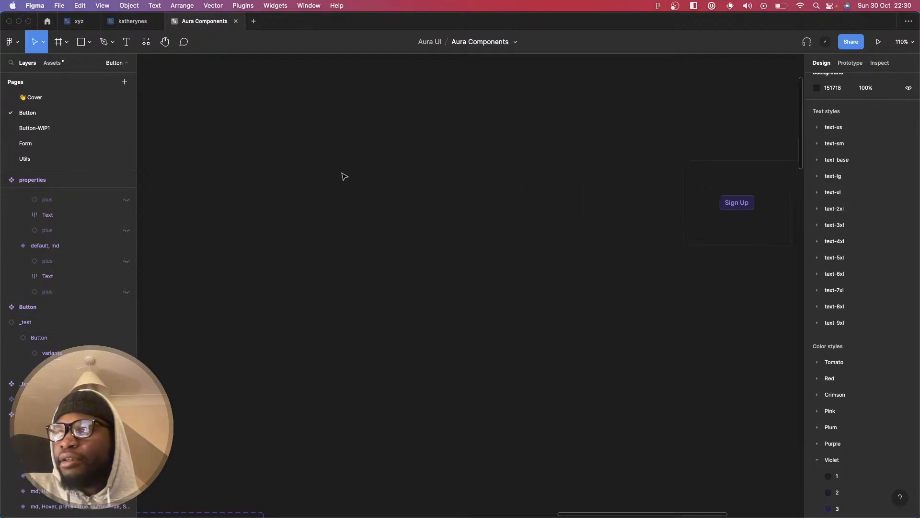
scroll(345, 177, "right", 4)
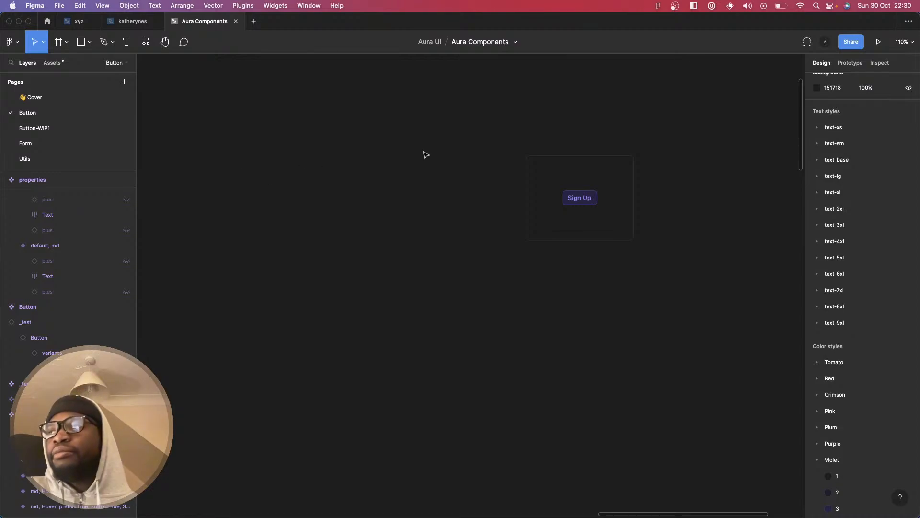
left_click(535, 163)
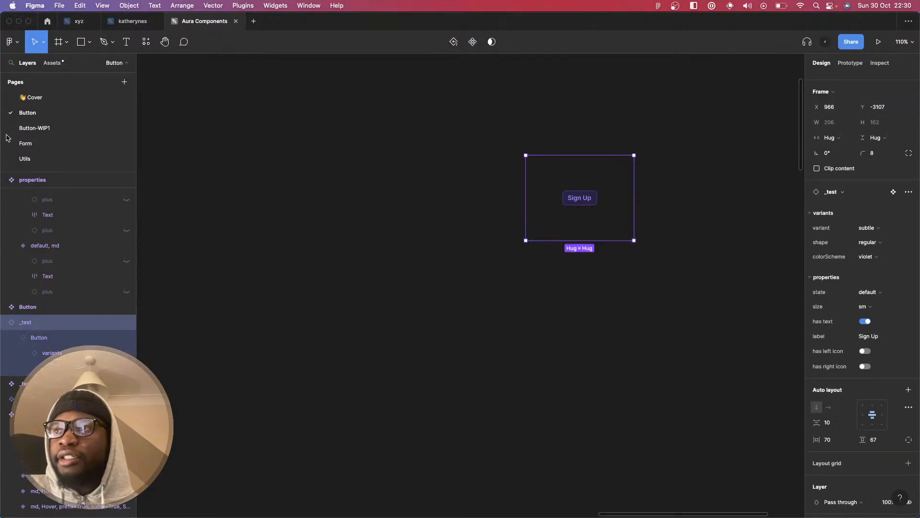
- Open the Overlay page and examine its dialog, context menu, dropdown menu, tooltip and popover designs
scroll(42, 135, "down", 5)
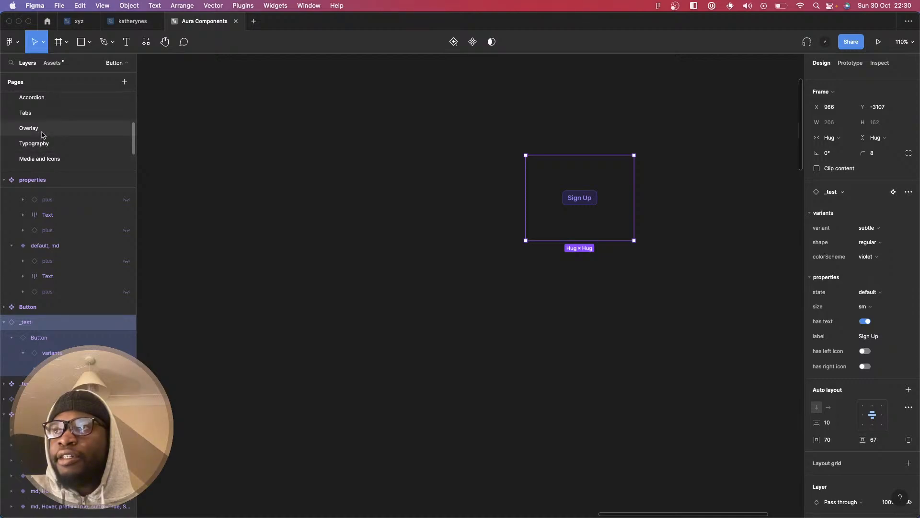
left_click(42, 128)
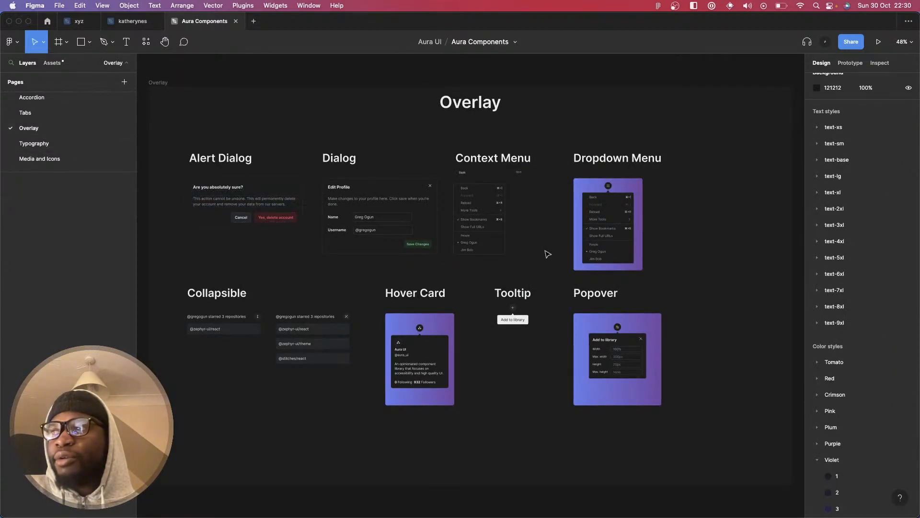
scroll(528, 240, "up", 5)
scroll(528, 240, "up", 5)
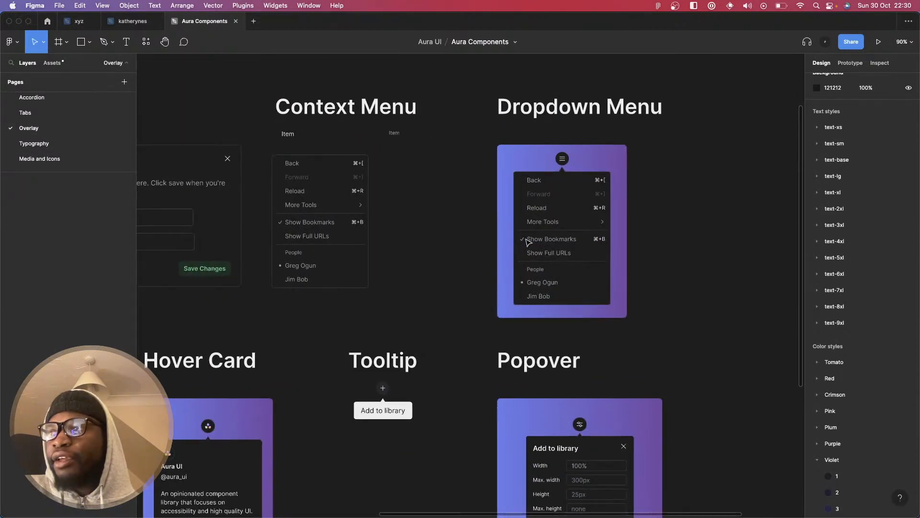
scroll(544, 243, "down", 1)
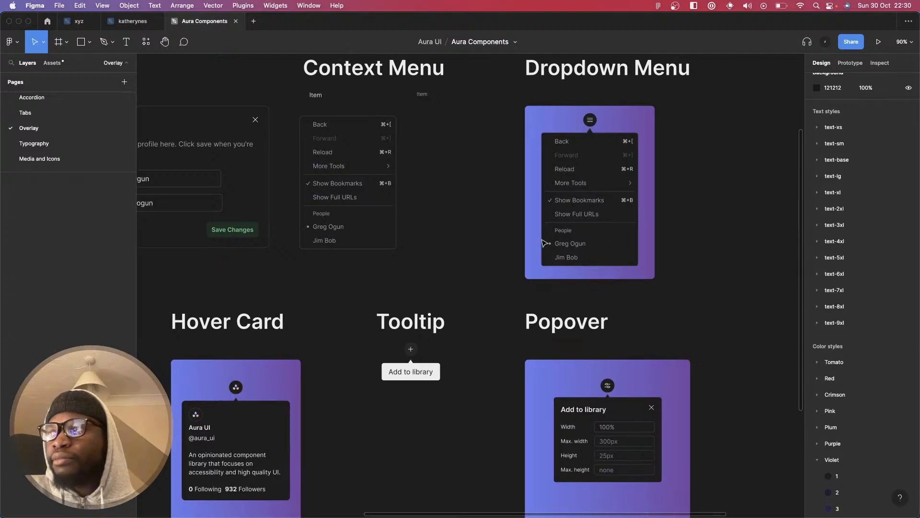
scroll(544, 243, "left", 3)
scroll(545, 243, "up", 1)
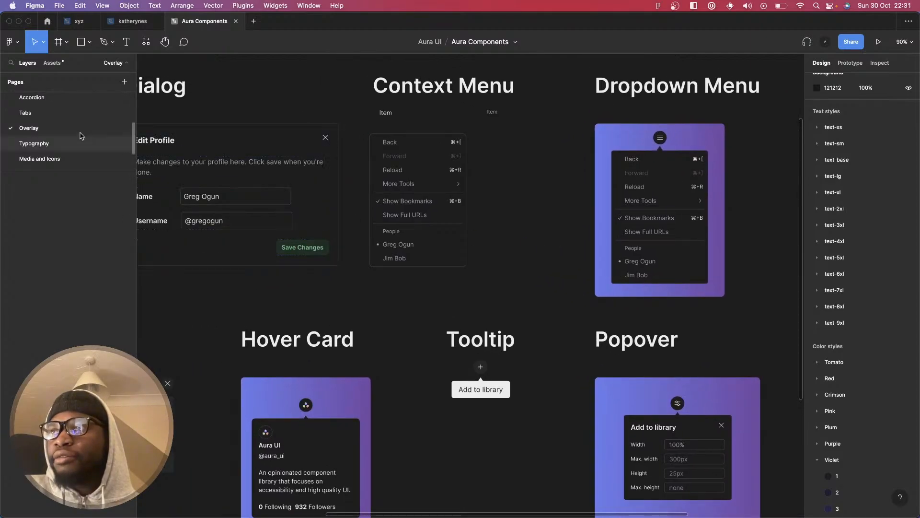
- Open the Accordion page to view the Disclosure designs
scroll(74, 133, "up", 1)
scroll(75, 134, "up", 1)
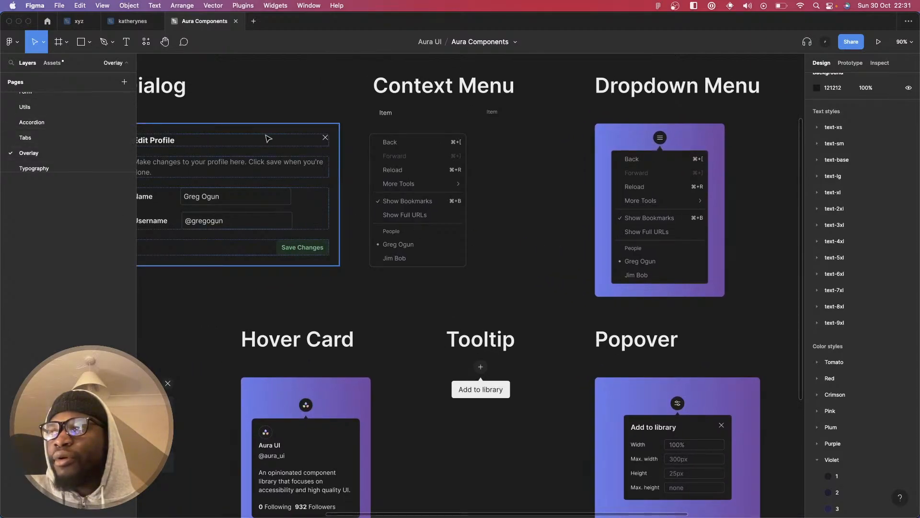
left_click(41, 122)
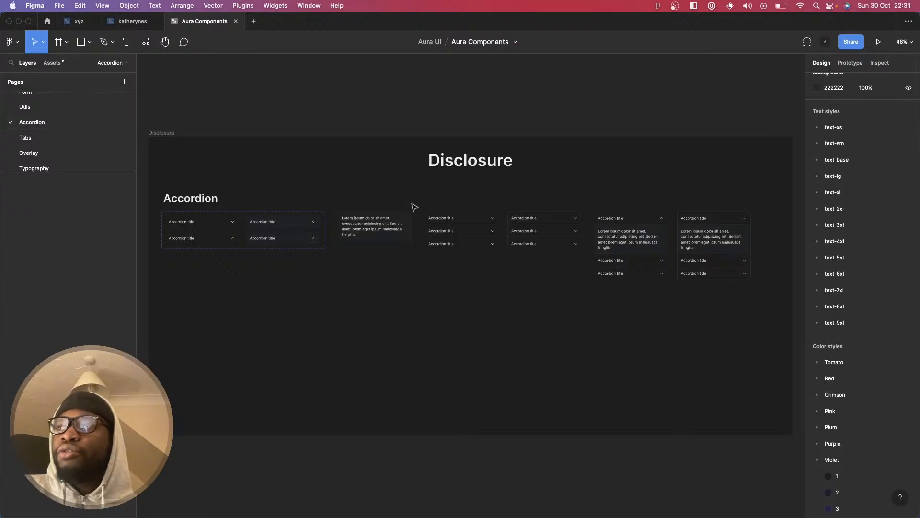
- Examine the Accordion designs in the Disclosure frame, including the title states, content block, collapsed lists and expanded lists
scroll(417, 242, "up", 2)
scroll(477, 240, "left", 5)
scroll(477, 241, "up", 3)
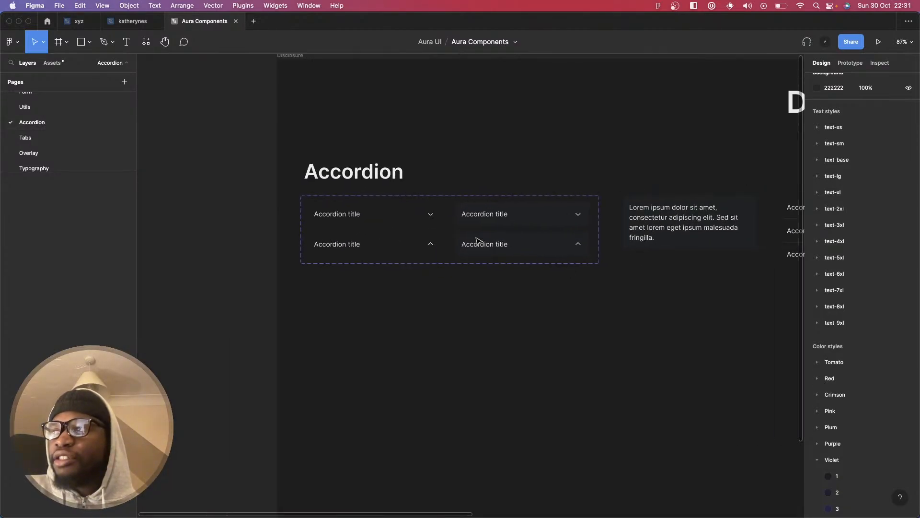
scroll(479, 241, "left", 5)
scroll(479, 240, "up", 2)
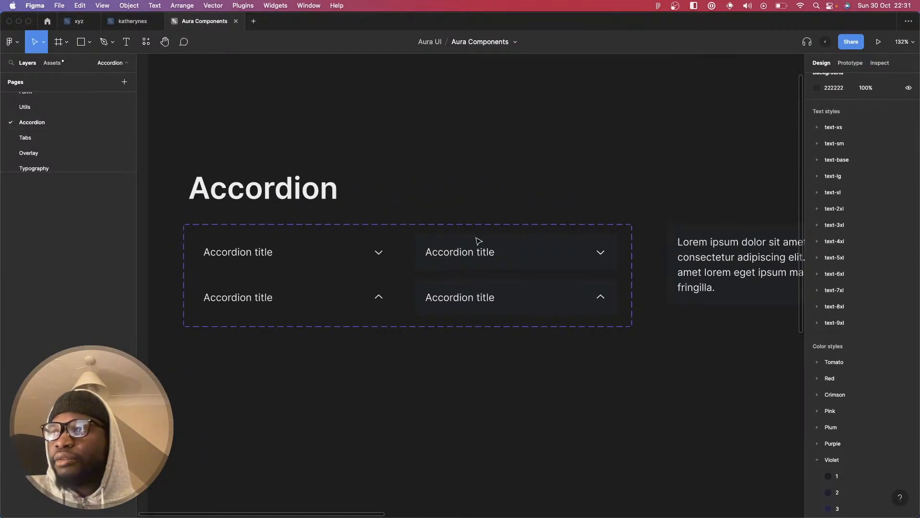
scroll(470, 240, "right", 2)
scroll(464, 238, "down", 5)
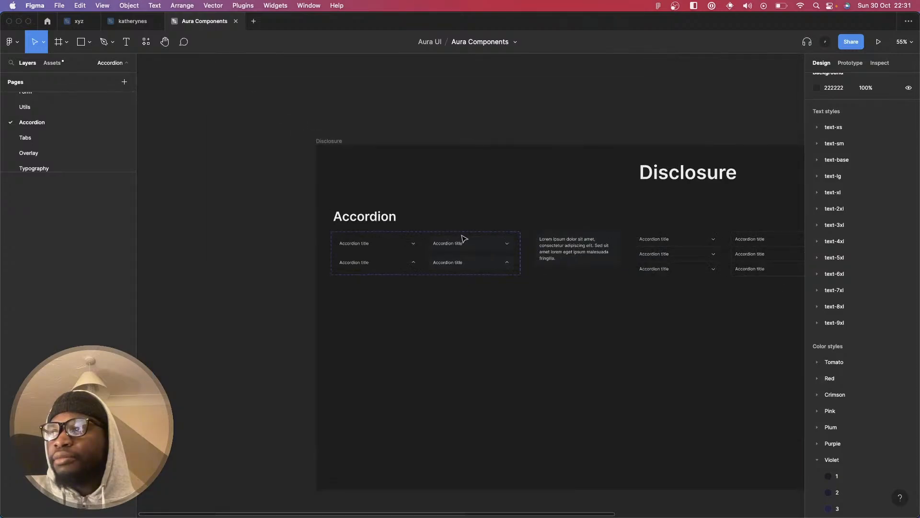
scroll(462, 240, "right", 8)
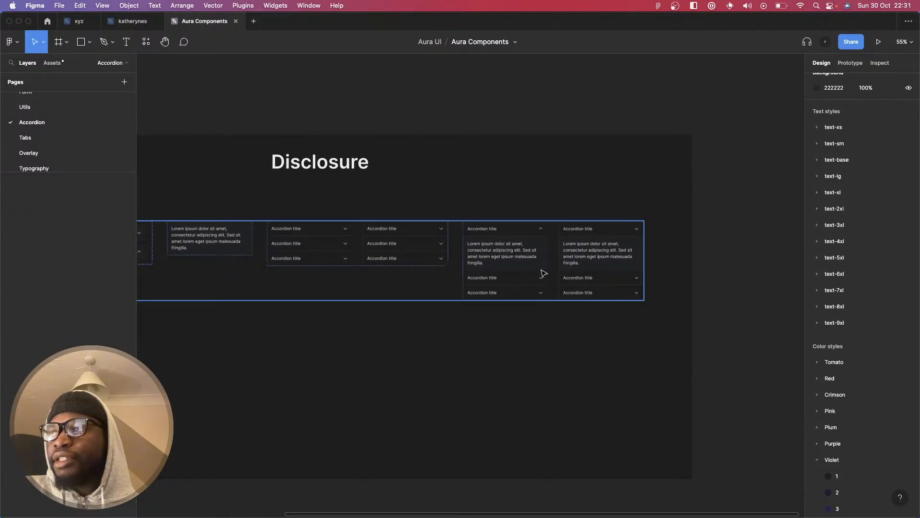
scroll(544, 273, "up", 6)
scroll(538, 273, "down", 4)
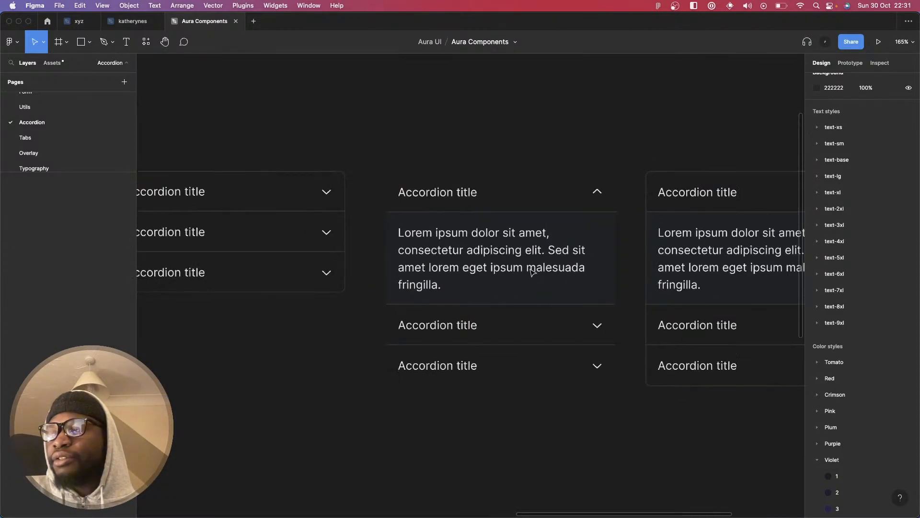
scroll(532, 272, "left", 5)
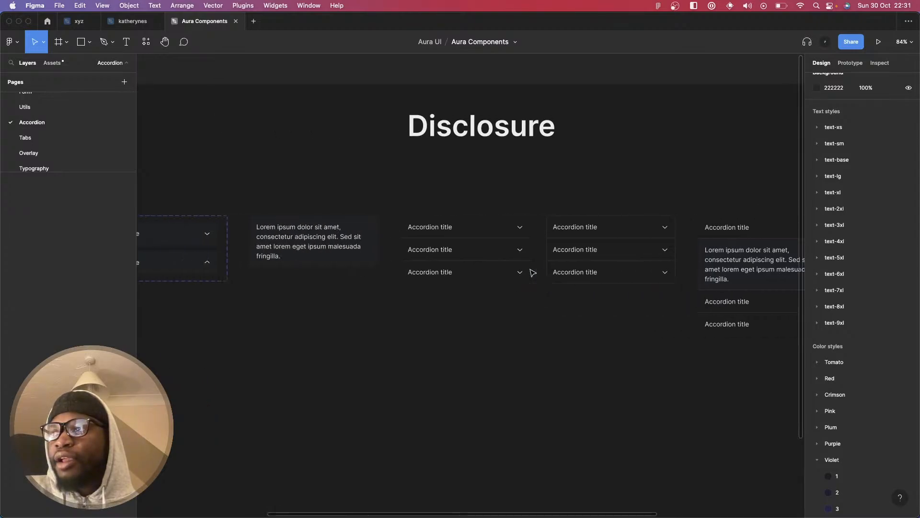
scroll(531, 271, "down", 3)
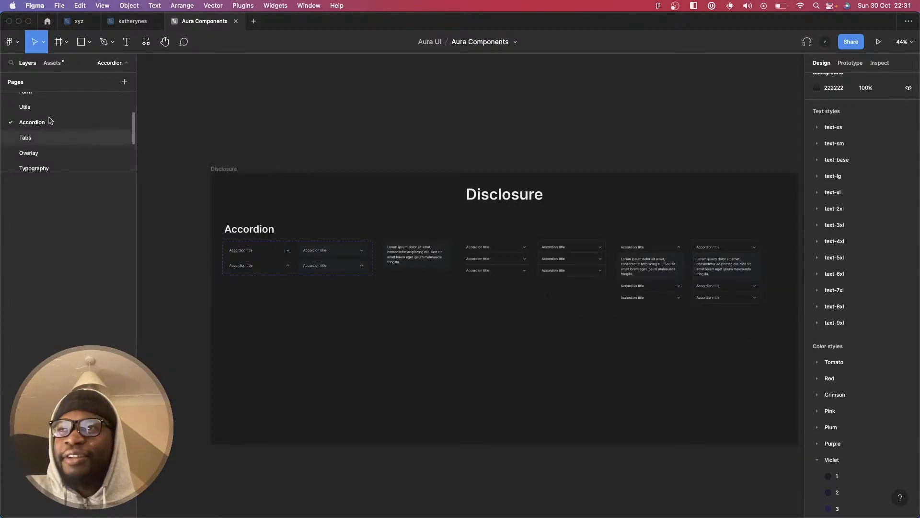
- Open the Button page and look over its variants set and the gray and violet properties sets
scroll(23, 103, "up", 3)
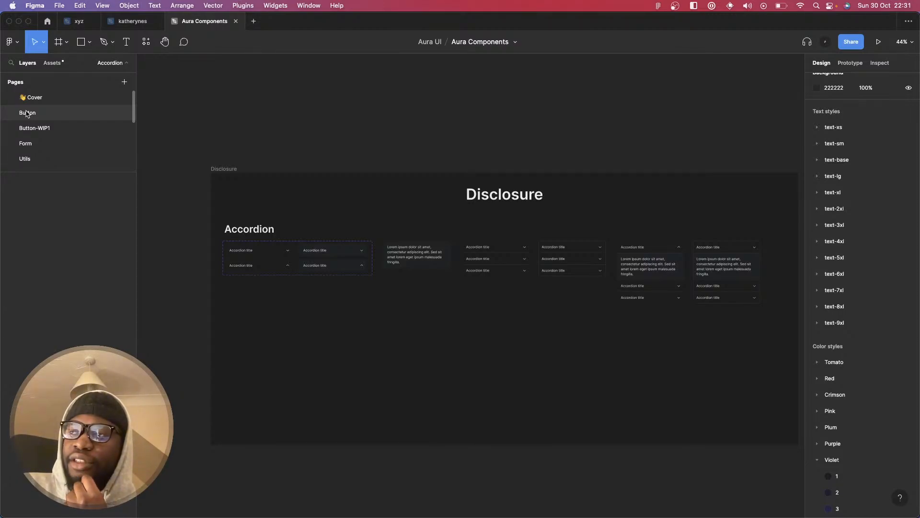
left_click(27, 113)
scroll(416, 218, "down", 10)
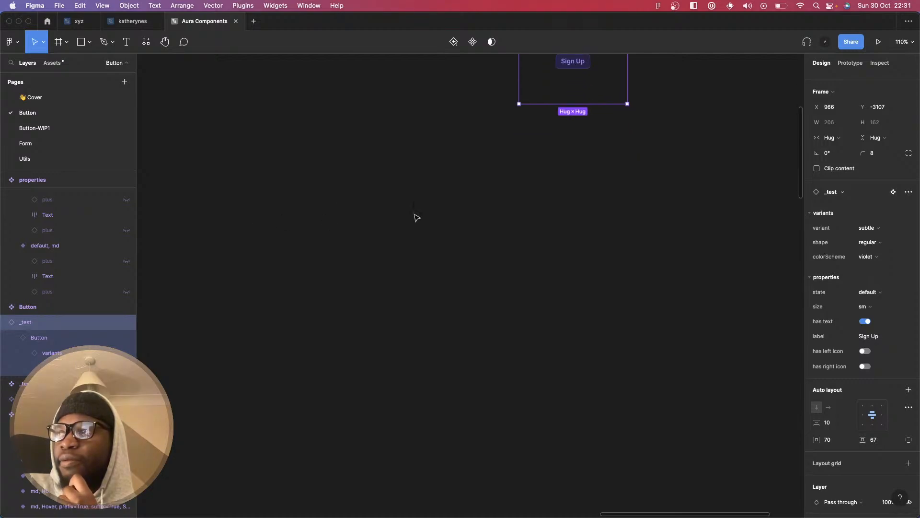
scroll(416, 217, "down", 5)
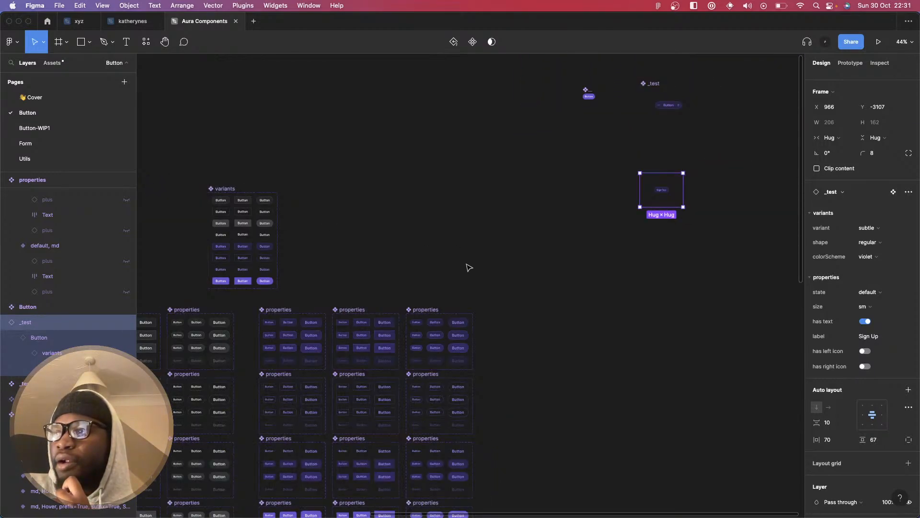
scroll(468, 264, "down", 5)
scroll(468, 267, "left", 4)
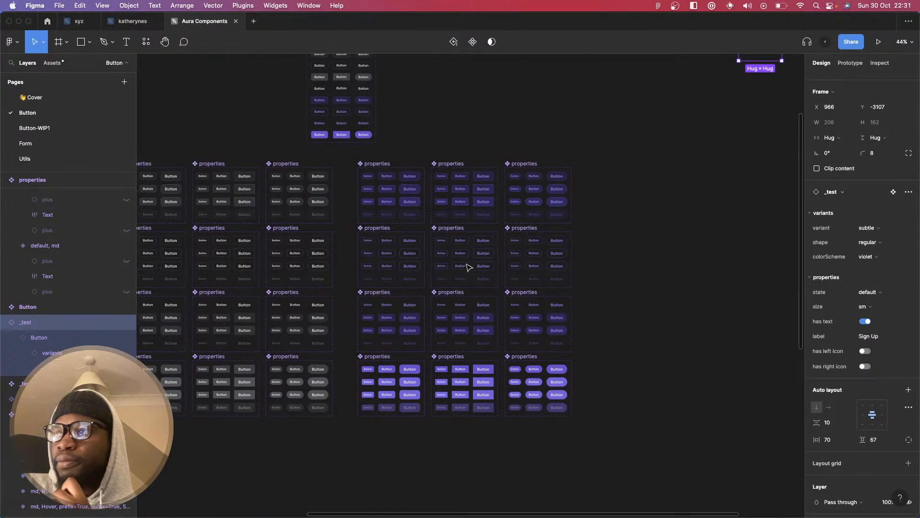
scroll(468, 267, "up", 2)
scroll(468, 267, "left", 1)
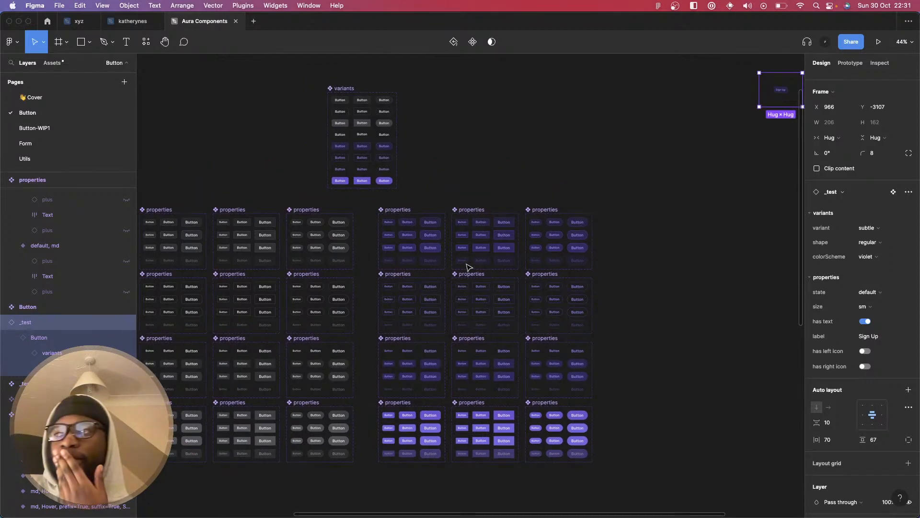
- Select the variants component set and the Sign Up _test instance in turn to compare their properties
left_click(341, 83)
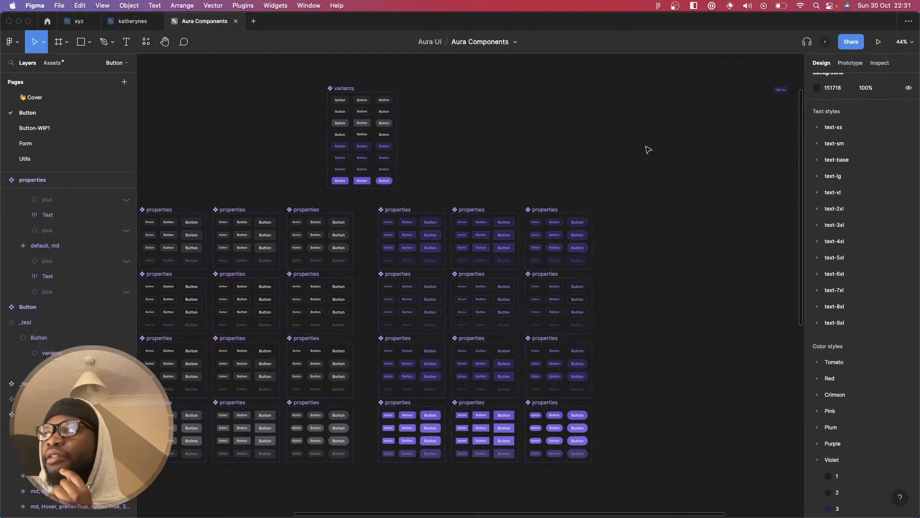
scroll(649, 150, "right", 5)
left_click(658, 115)
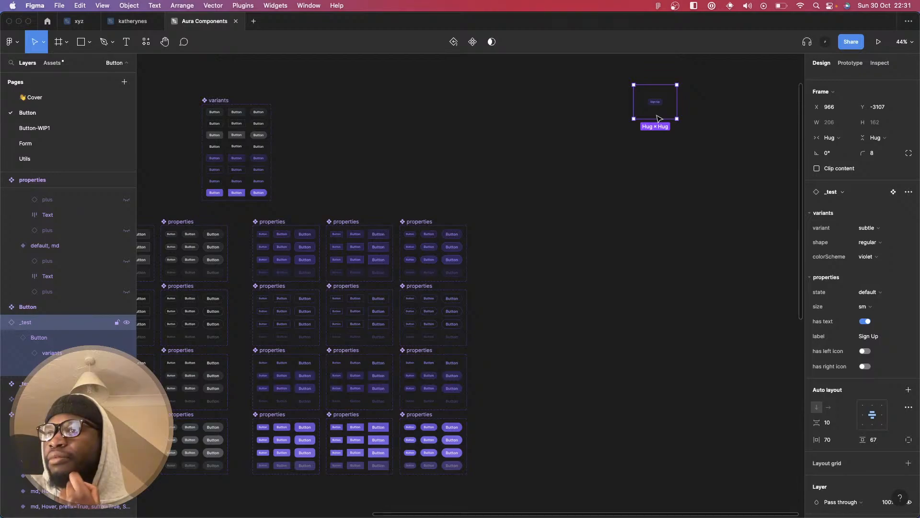
scroll(527, 146, "up", 5)
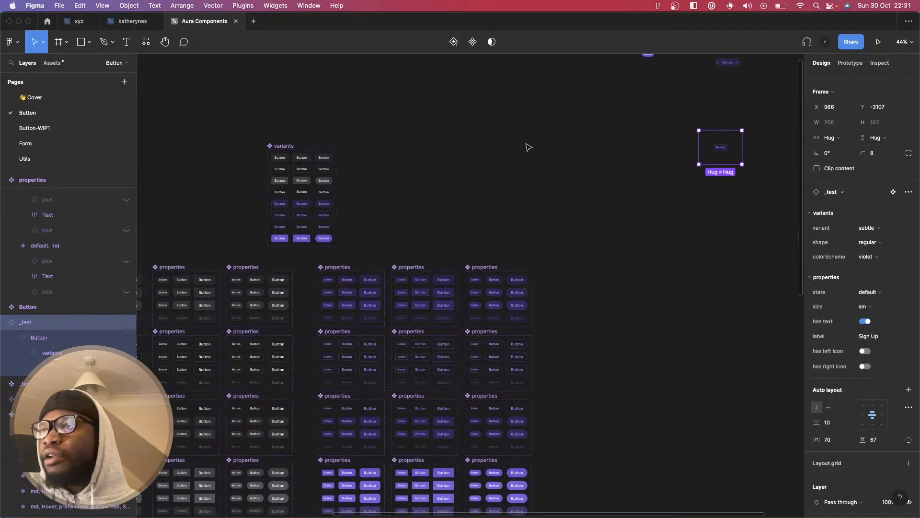
scroll(528, 146, "right", 2)
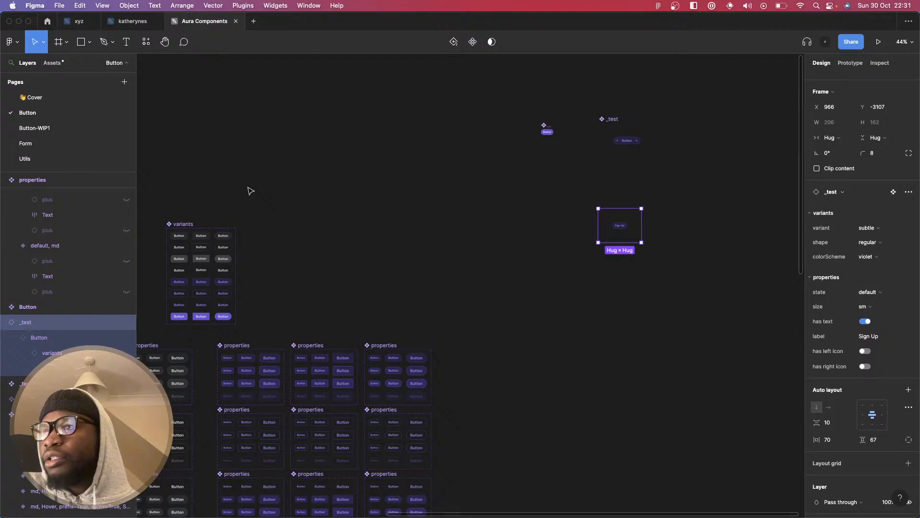
left_click(188, 226)
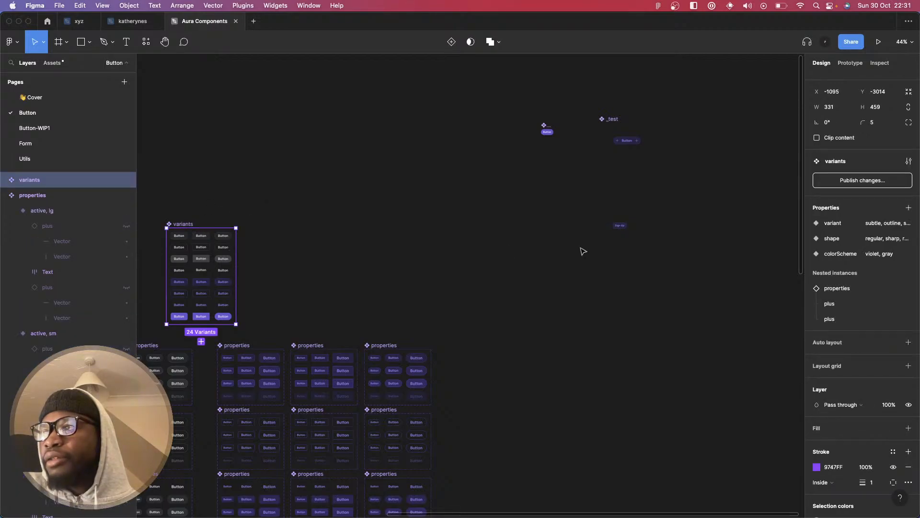
left_click(619, 226)
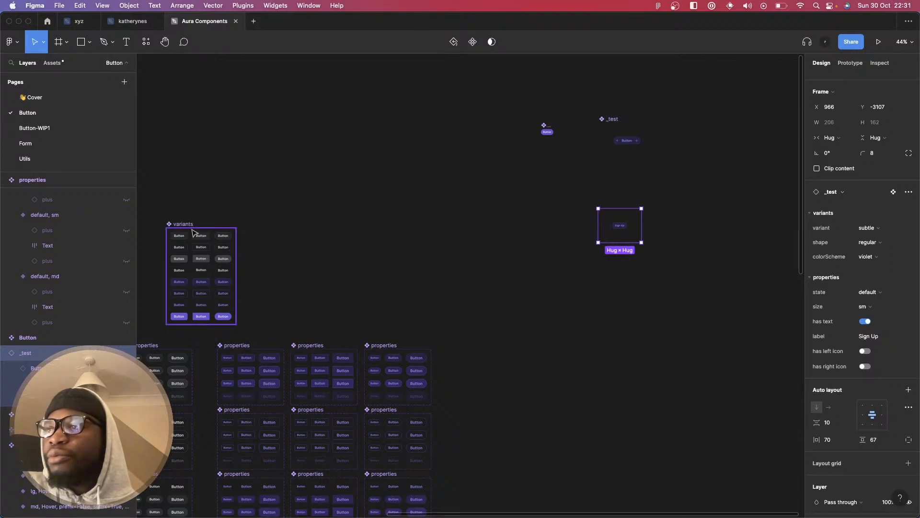
scroll(184, 239, "up", 5)
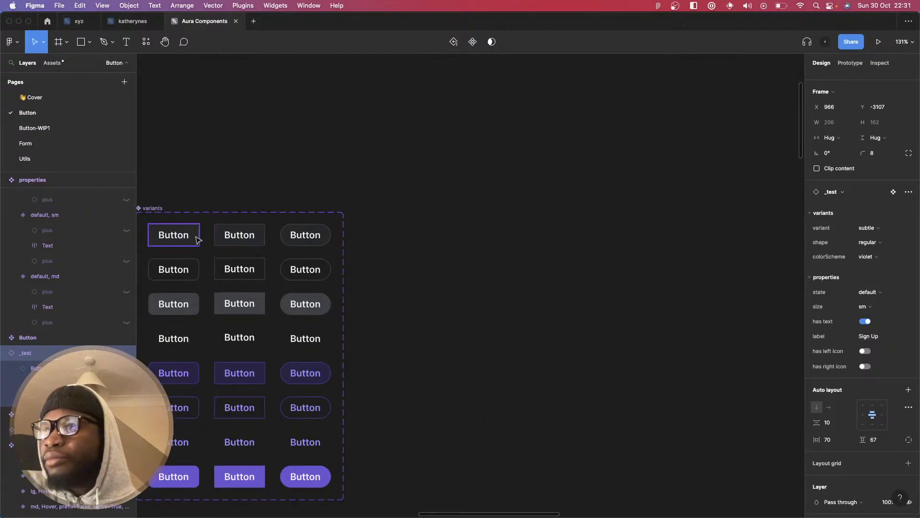
left_click_drag(191, 239, 739, 206)
scroll(714, 207, "up", 5)
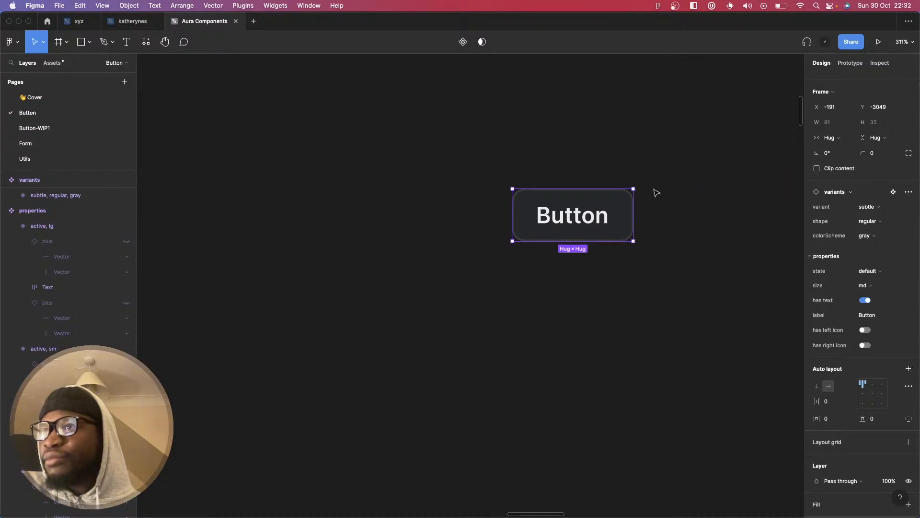
scroll(295, 192, "down", 8)
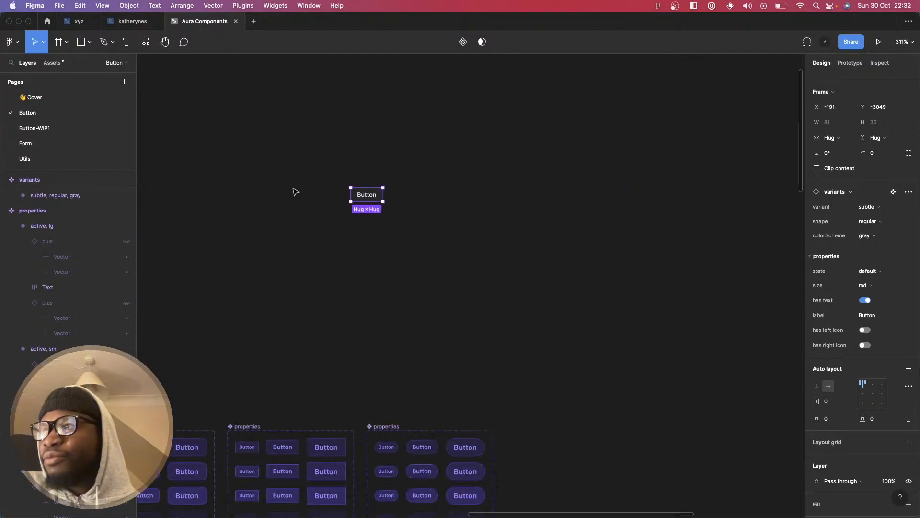
key("super+z")
key("super+z")
scroll(404, 219, "right", 4)
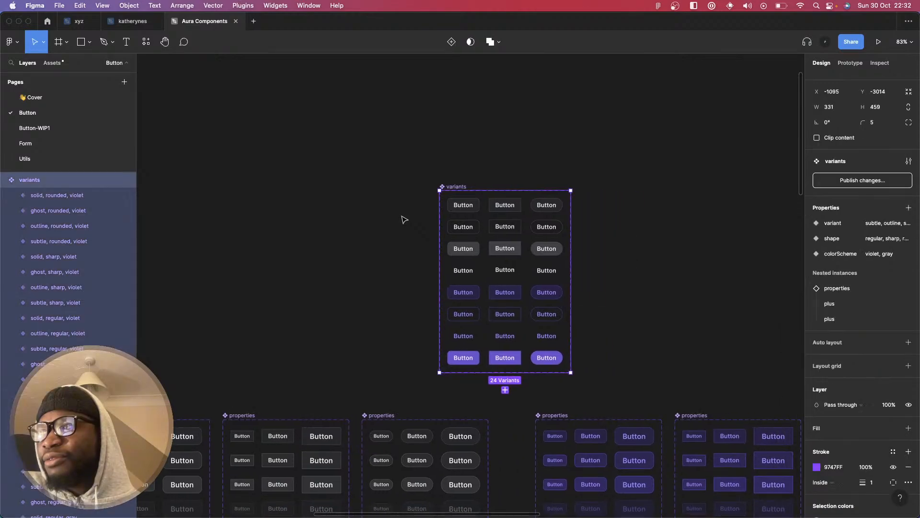
- Place an instance of the subtle, regular, gray button beside the variants set, and collapse the set in the layer list
left_click(363, 209)
left_click_drag(364, 210, 647, 168)
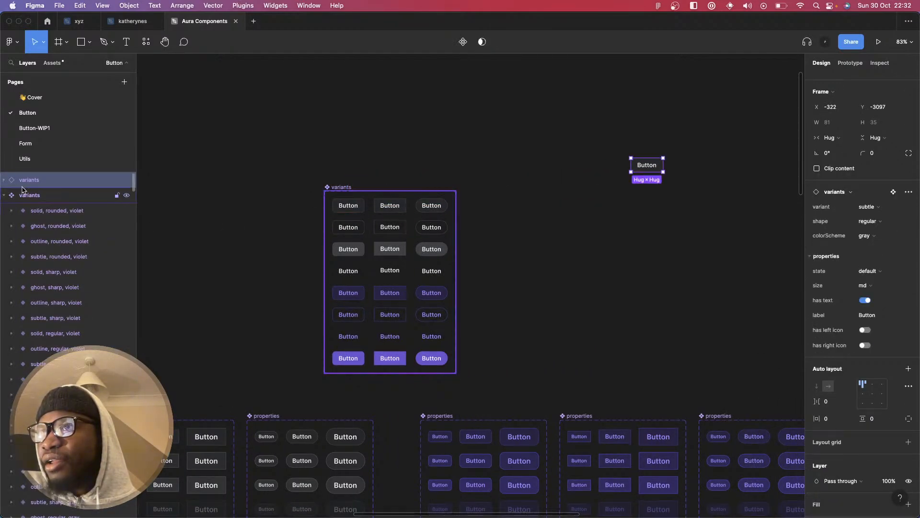
left_click(8, 195)
left_click(4, 195)
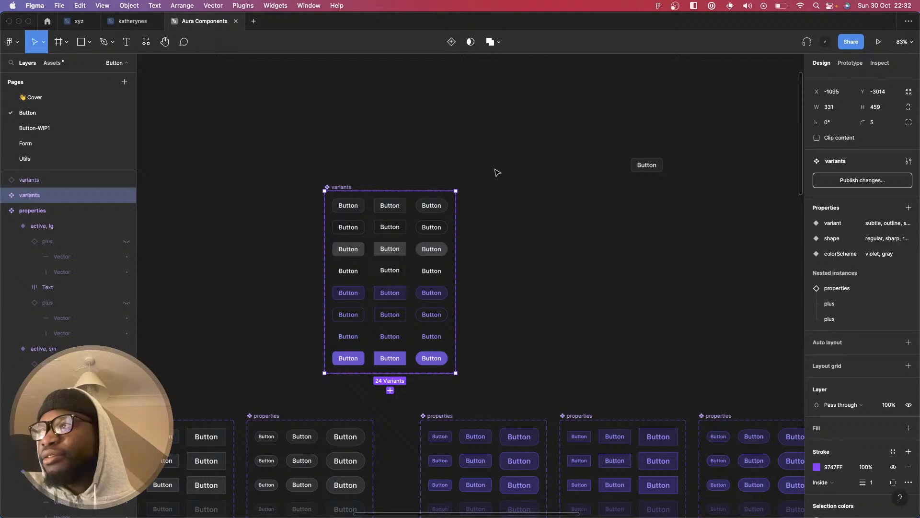
left_click(657, 169)
scroll(662, 171, "up", 2)
scroll(661, 172, "up", 5)
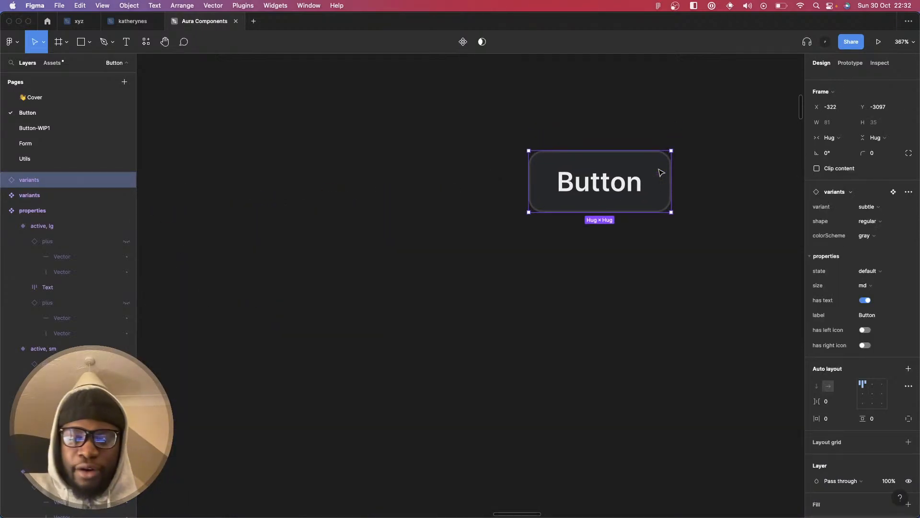
- Turn the placed subtle gray button instance into a component and rename it Button
key("ctrl+super+space")
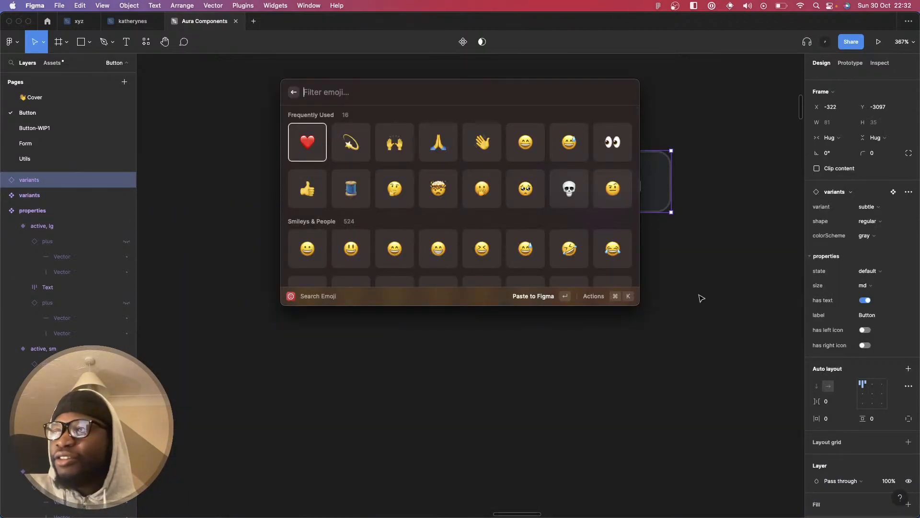
left_click(701, 298)
left_click(648, 201)
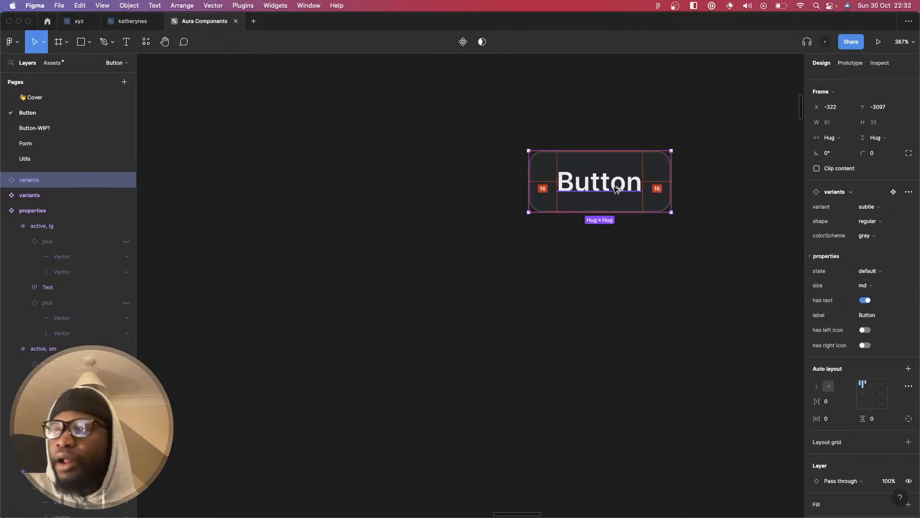
double_click(38, 181)
type("Button")
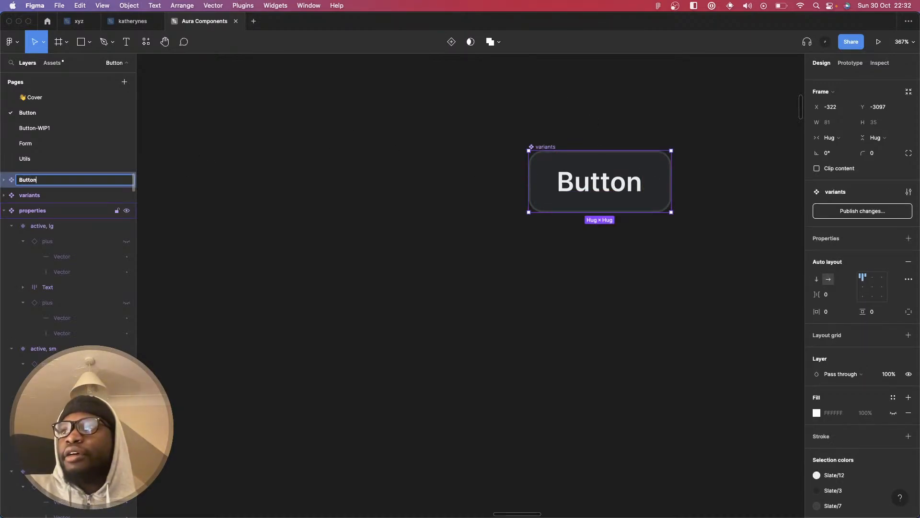
key("Return")
left_click(402, 237)
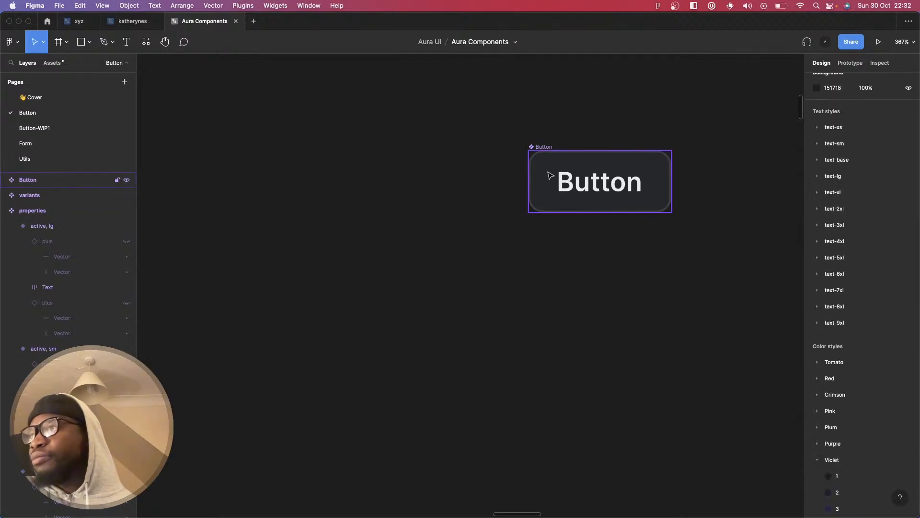
- Expose the properties of the nested variants and properties instances on the Button component
left_click(540, 162)
scroll(539, 161, "right", 8)
scroll(539, 161, "left", 5)
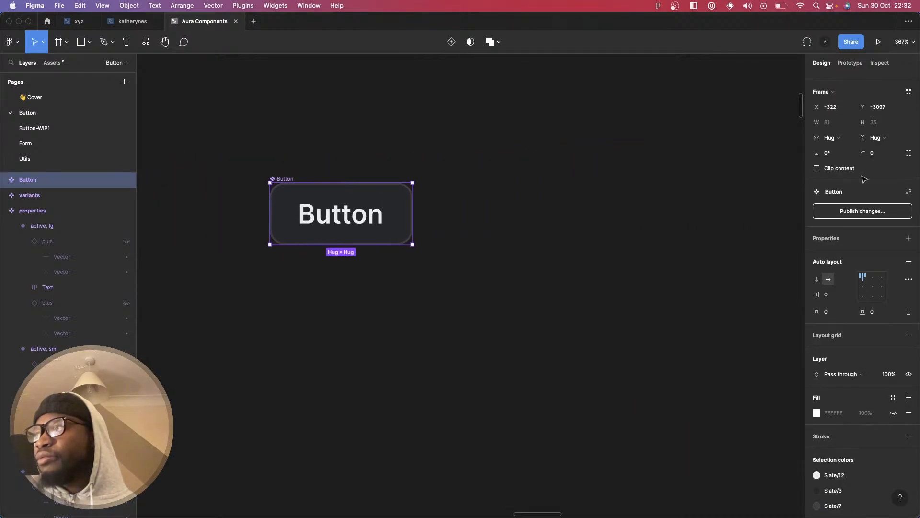
left_click(908, 239)
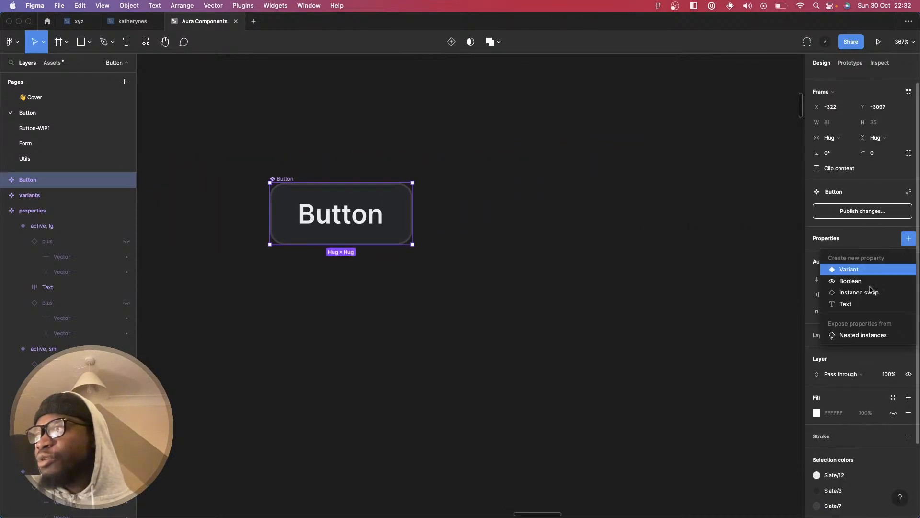
left_click(860, 335)
left_click(671, 257)
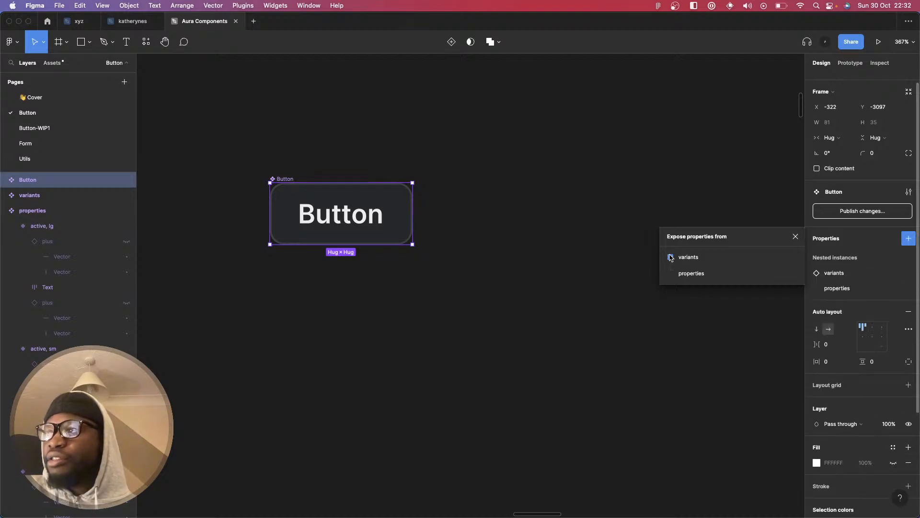
left_click(796, 237)
left_click(576, 230)
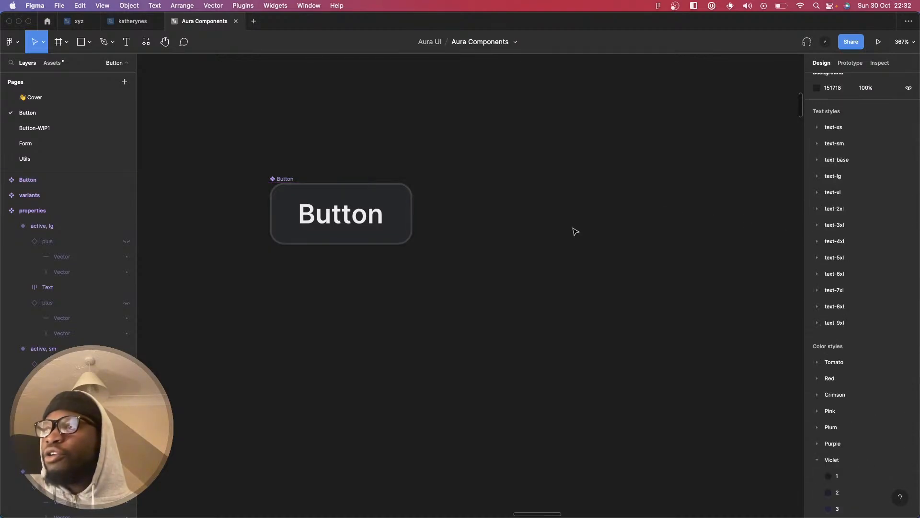
- Duplicate the Button component as an instance in the empty canvas area to its right
scroll(575, 232, "down", 5)
scroll(575, 231, "right", 5)
left_click(218, 216)
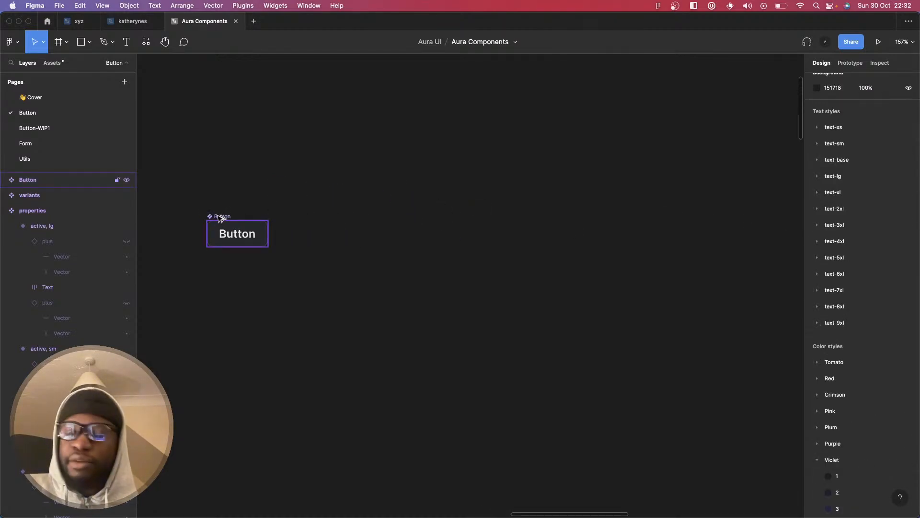
left_click_drag(218, 216, 592, 267, "alt")
key("shift+2")
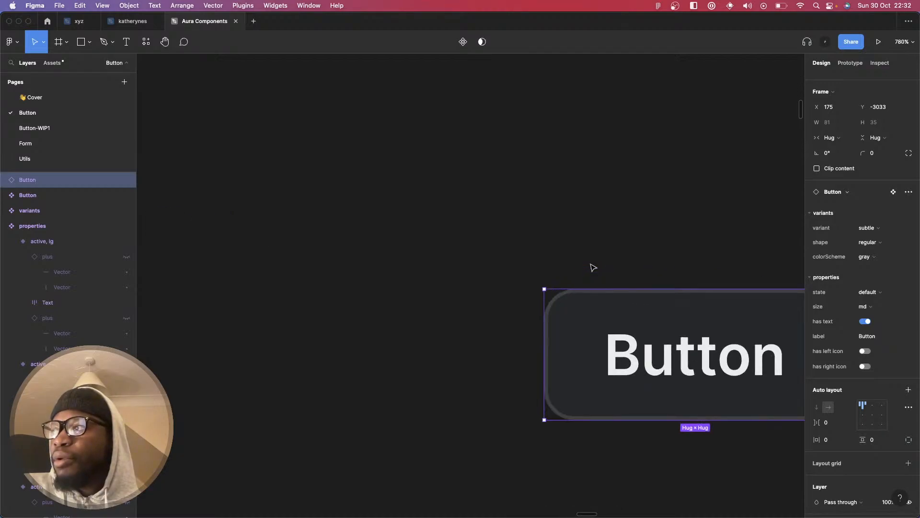
- Try turning on the left icon and turning off the text of the Button instance, and undo both changes
scroll(594, 267, "down", 3)
scroll(592, 265, "down", 2)
scroll(592, 265, "right", 2)
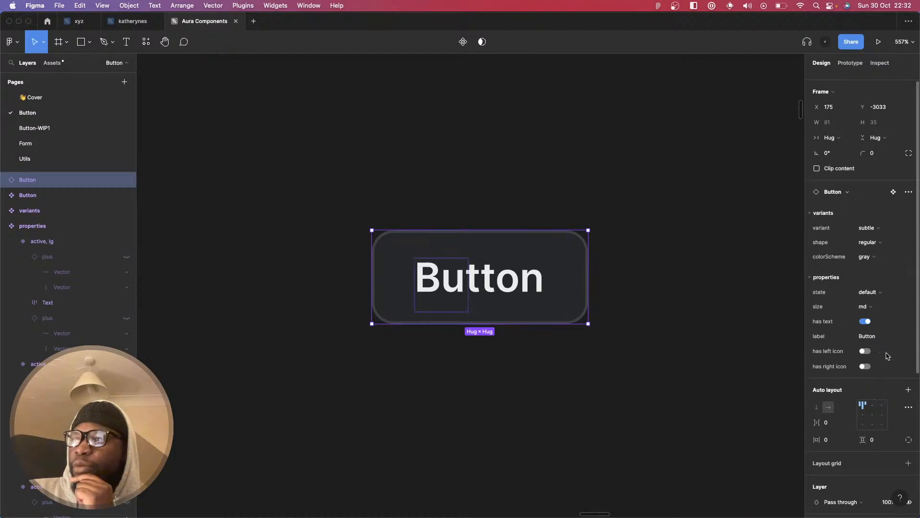
left_click(865, 352)
left_click(871, 367)
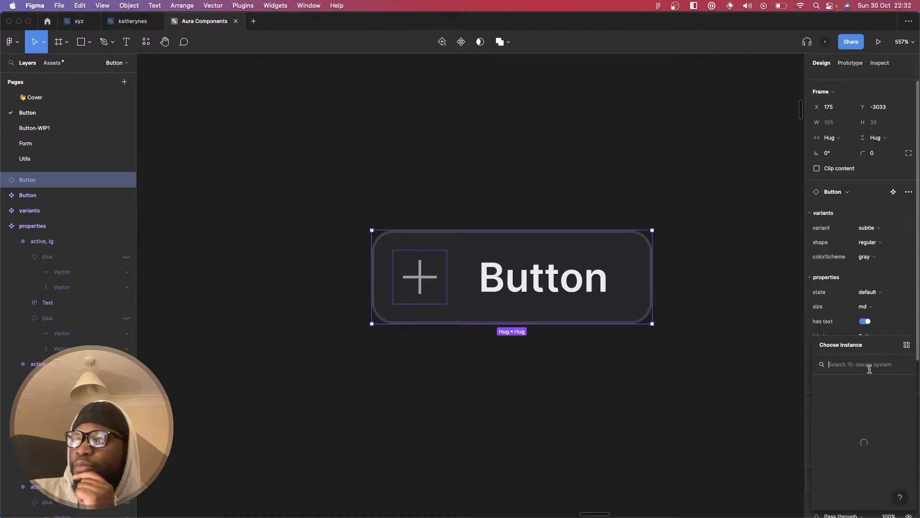
left_click(866, 322)
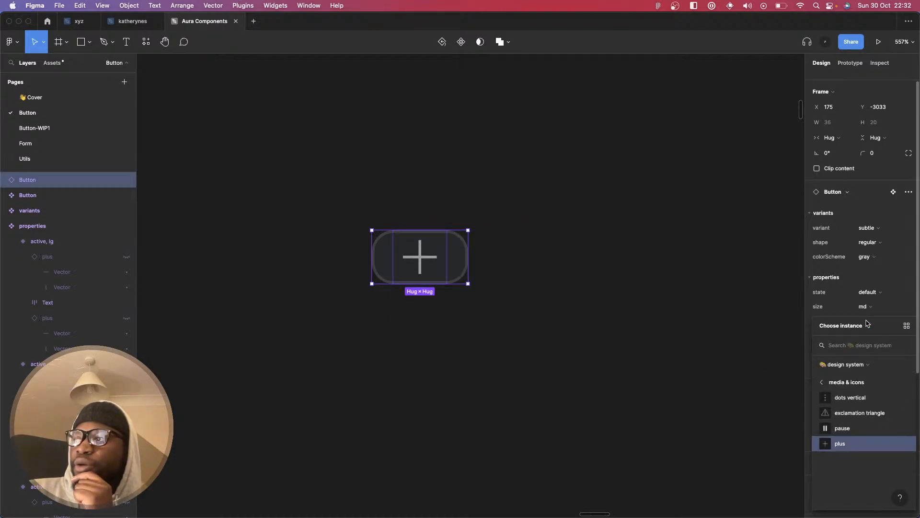
left_click(737, 307)
key("ctrl+z")
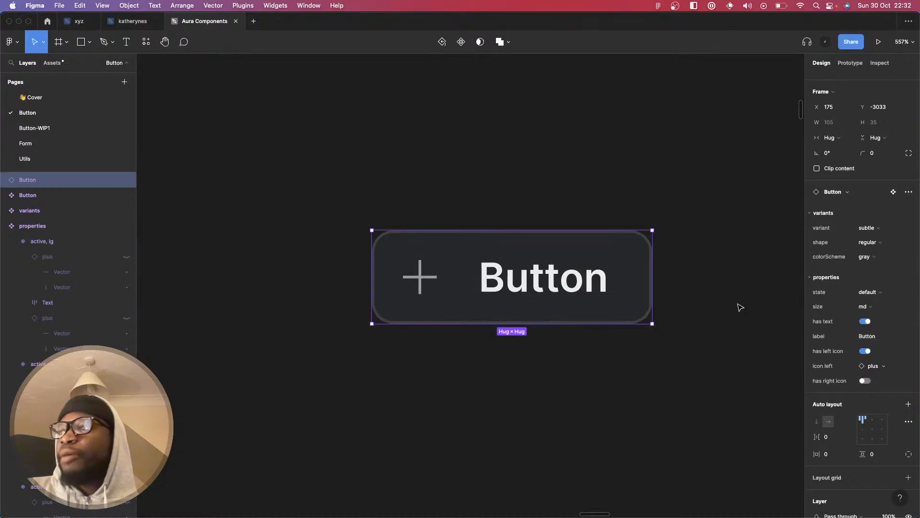
key("super+z")
left_click(721, 305)
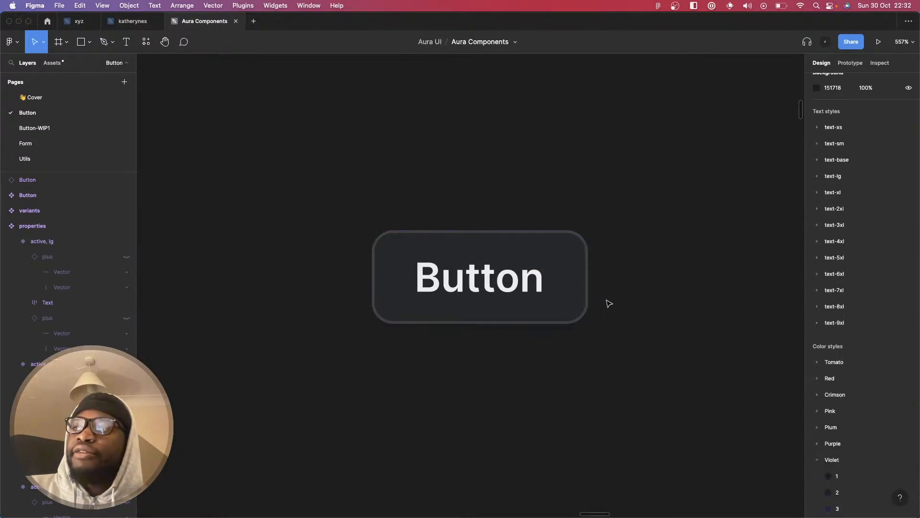
- Examine the Button component and its instance alongside the variants set and the gray and violet properties sets
scroll(607, 301, "down", 5)
scroll(609, 303, "down", 3)
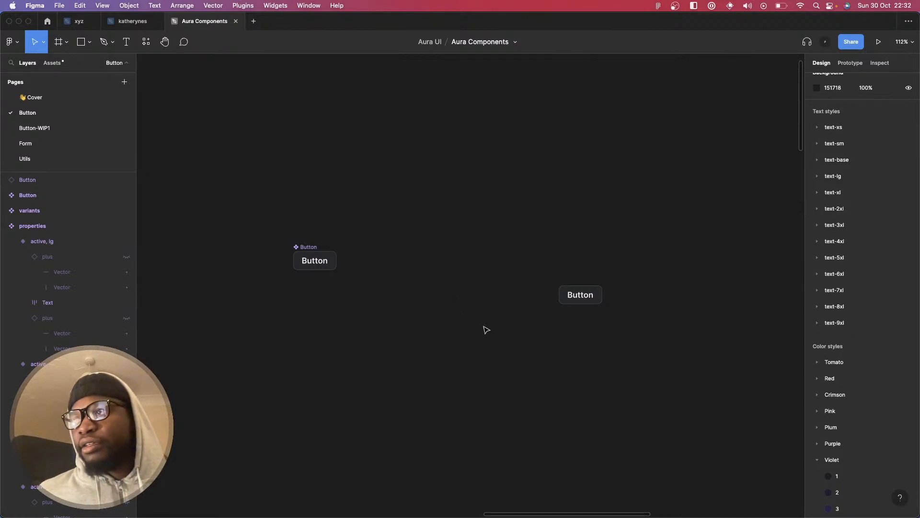
scroll(494, 331, "right", 3)
scroll(494, 333, "left", 2)
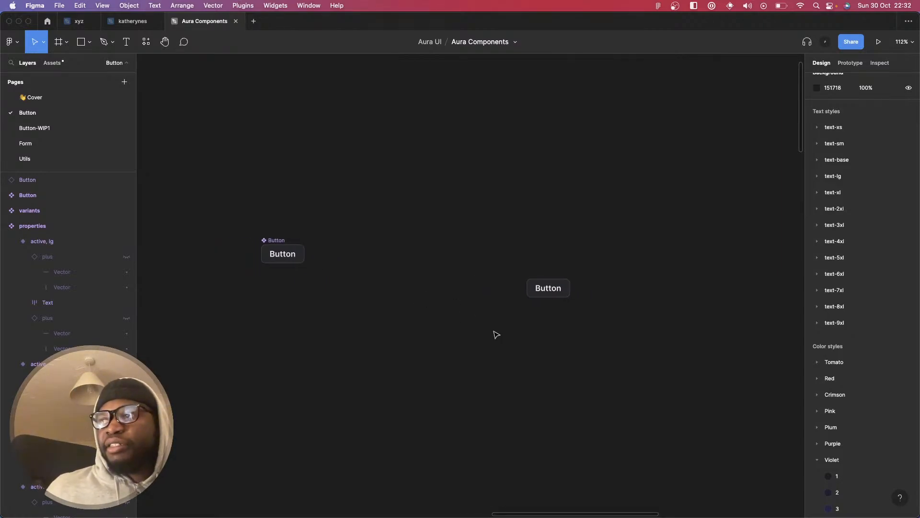
scroll(494, 333, "down", 5)
scroll(512, 330, "up", 5)
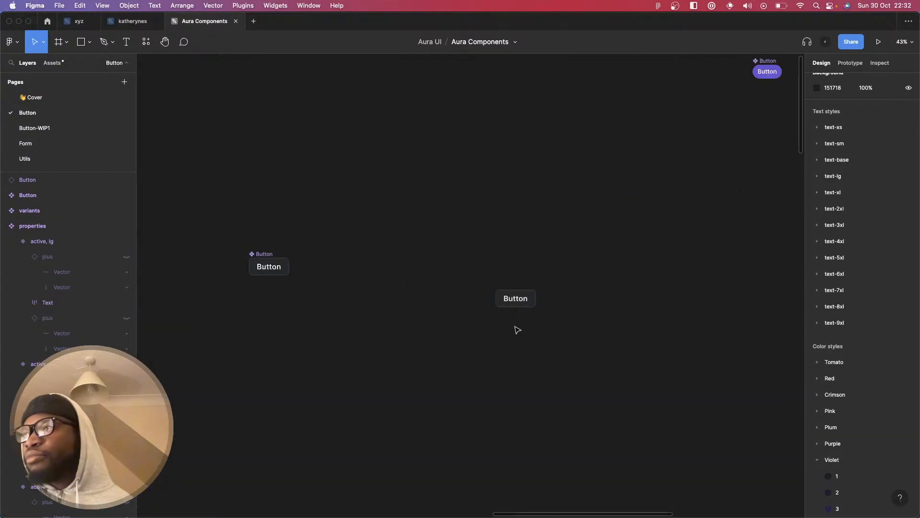
scroll(518, 328, "down", 2)
scroll(530, 321, "down", 5)
scroll(525, 321, "down", 1)
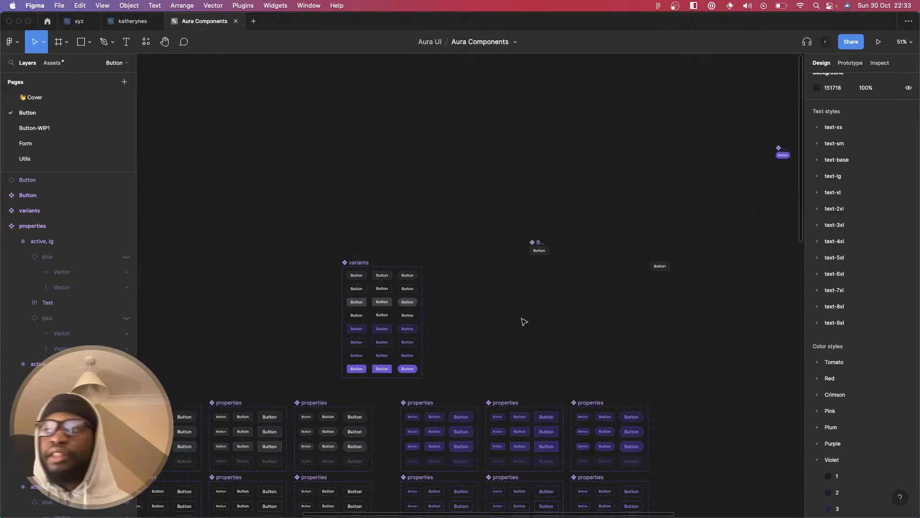
scroll(537, 295, "down", 2)
left_click(666, 237)
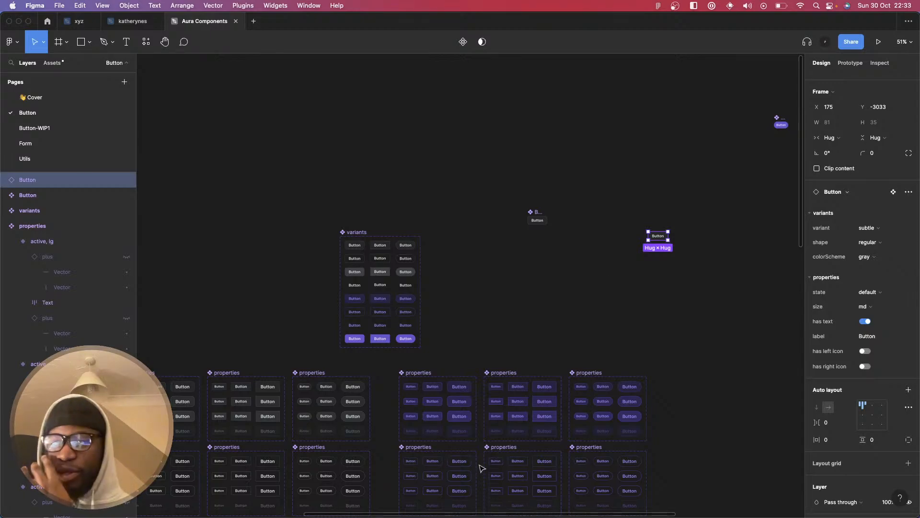
- Duplicate the twelve violet properties component sets into the empty canvas area just to their right
scroll(481, 467, "down", 5)
scroll(481, 467, "down", 3)
scroll(481, 467, "right", 2)
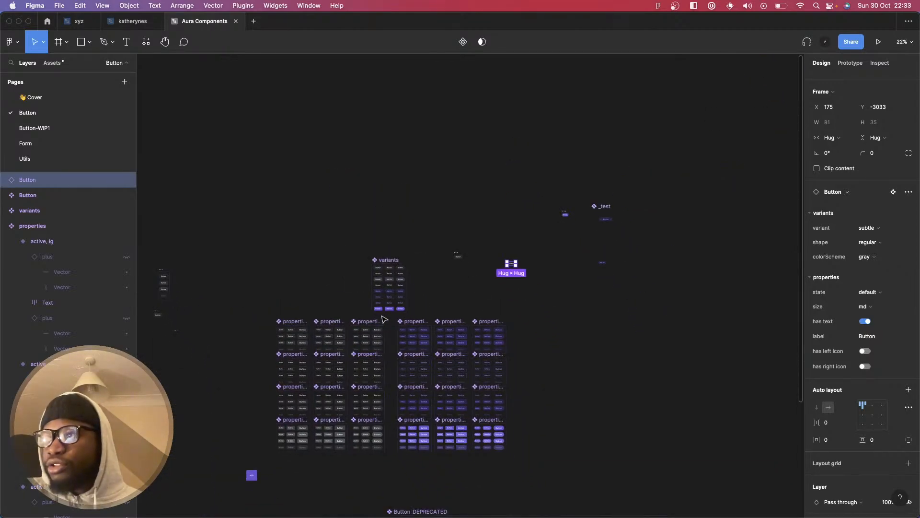
left_click_drag(390, 318, 555, 438)
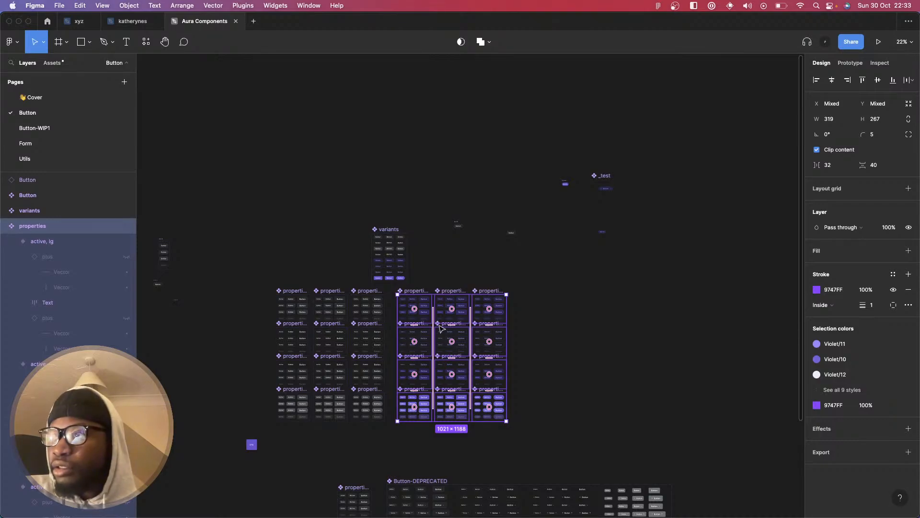
left_click_drag(440, 338, 570, 357)
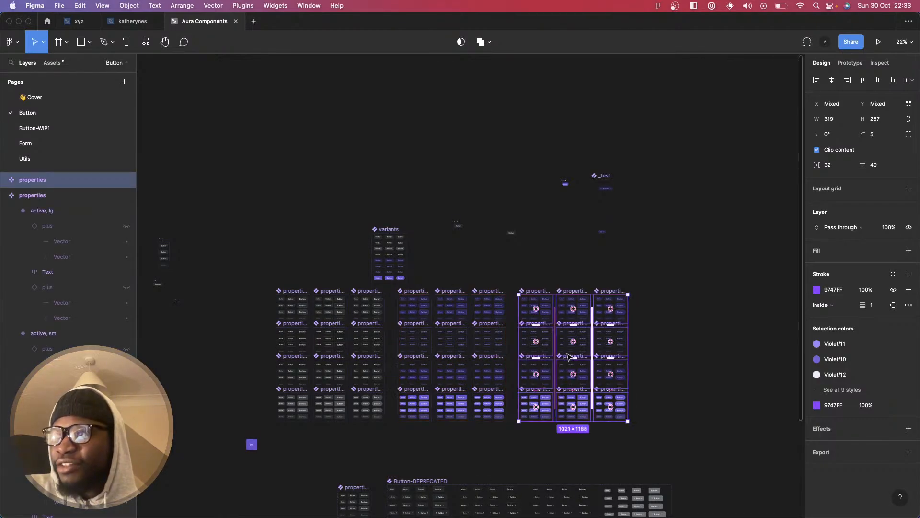
- List all color styles used in the duplicated properties sets and replace Violet/11 with Green/11
scroll(568, 356, "up", 5)
scroll(568, 356, "up", 3)
scroll(568, 356, "down", 4)
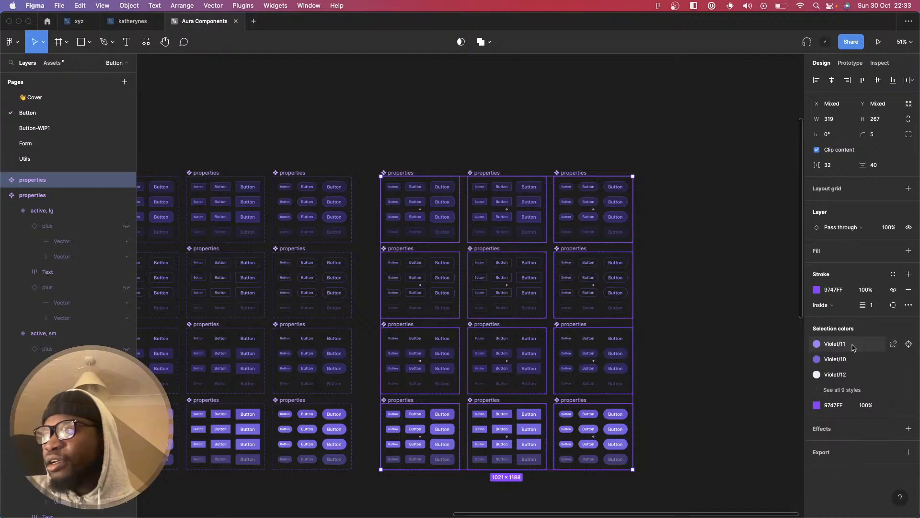
left_click(843, 390)
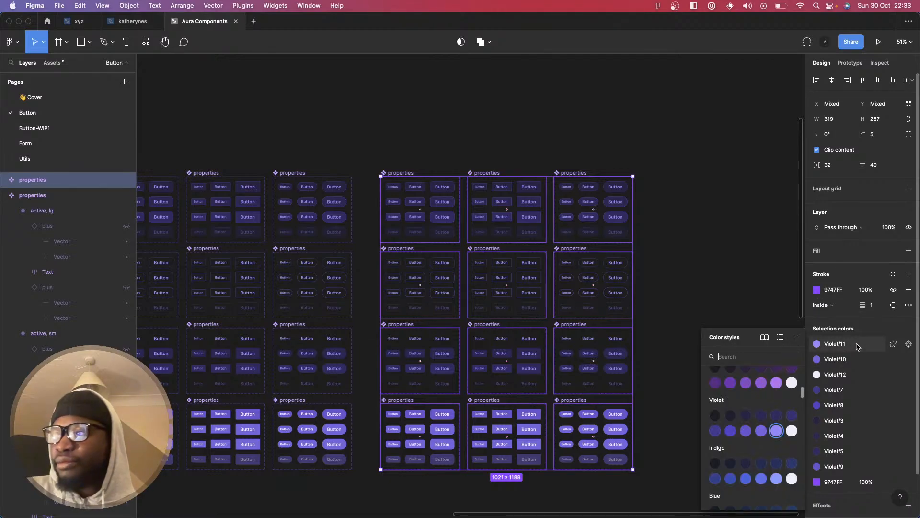
left_click(817, 344)
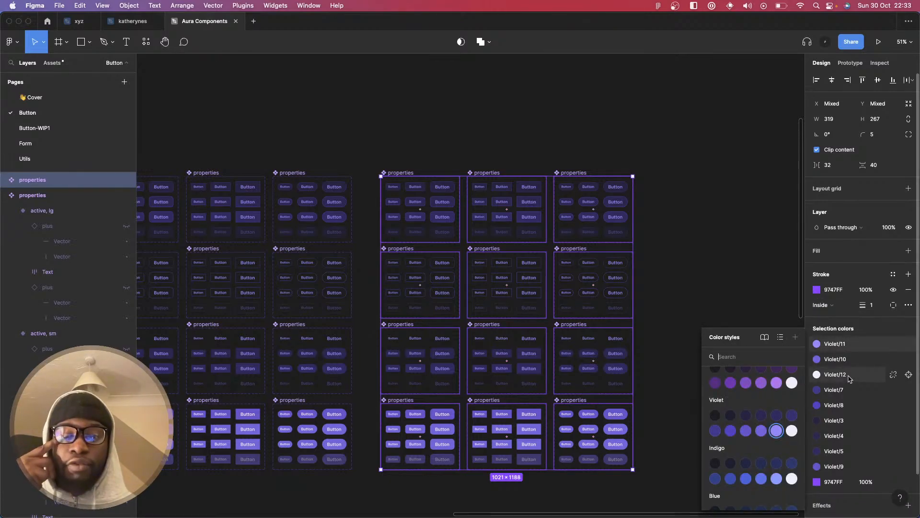
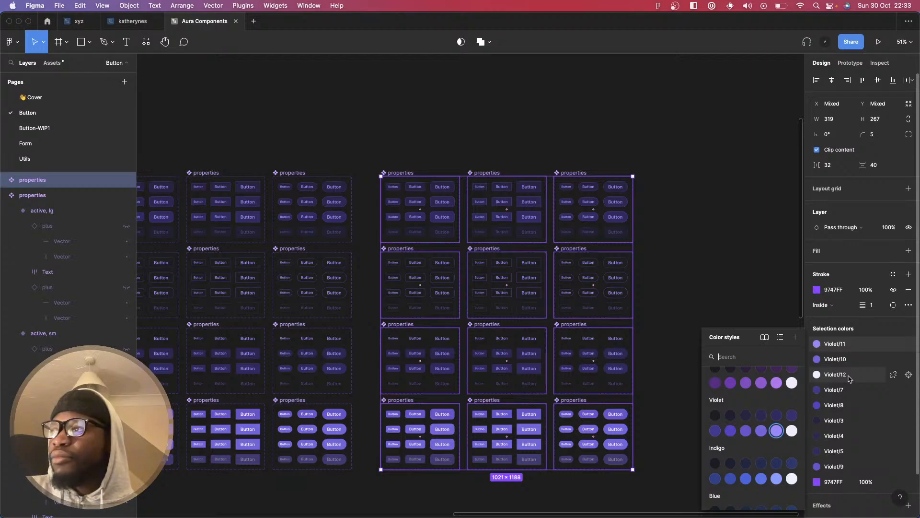
type("green")
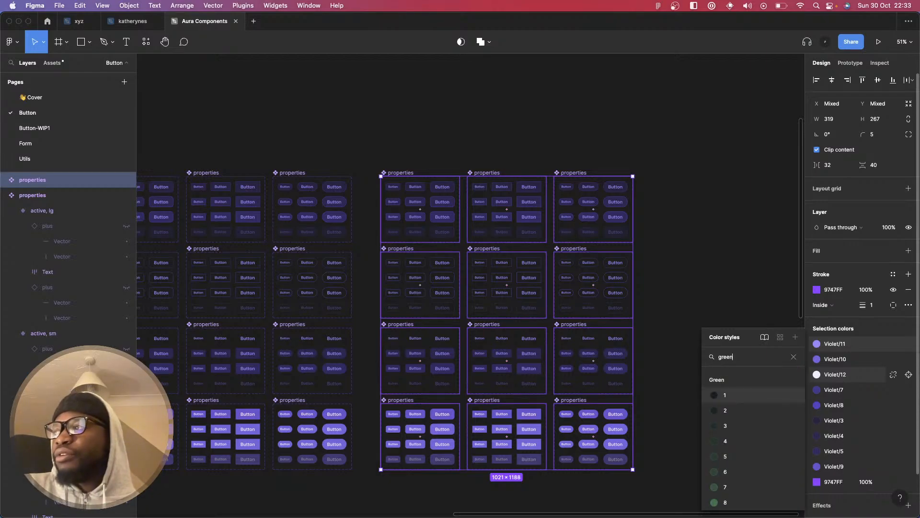
scroll(736, 486, "down", 3)
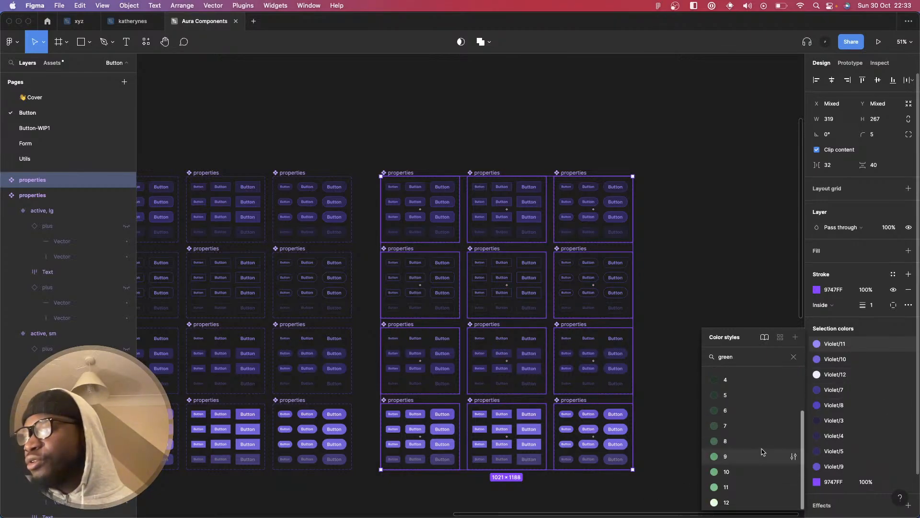
left_click(736, 486)
- Replace Violet/10 with Green/10 and Violet/12 with Green/12 across the duplicated properties sets
left_click(844, 363)
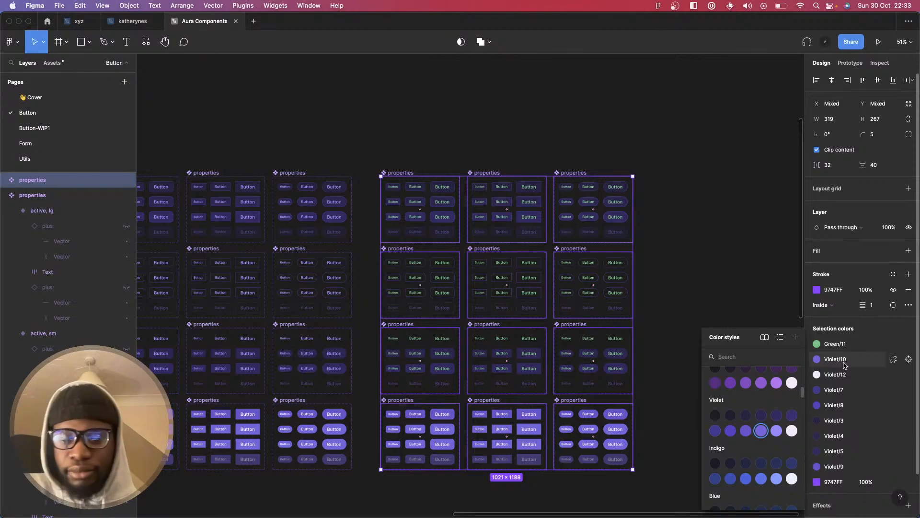
type("green")
scroll(742, 476, "down", 3)
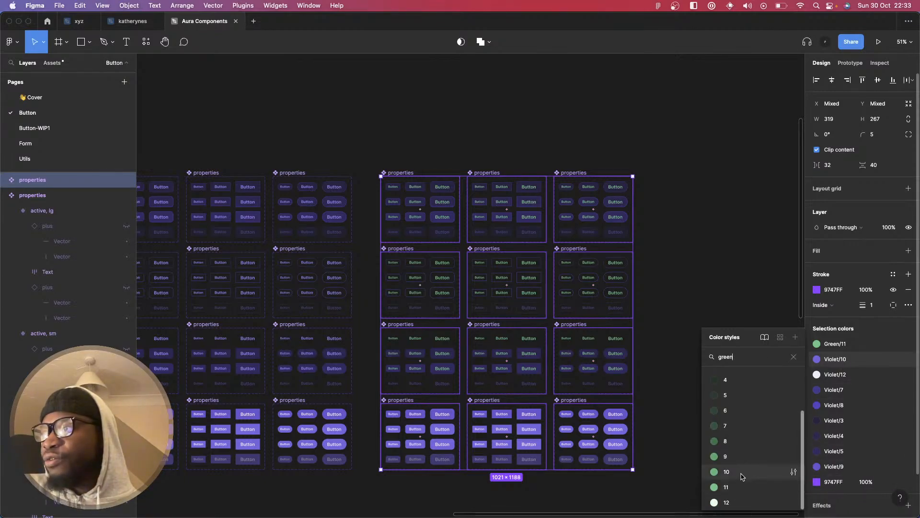
left_click(742, 472)
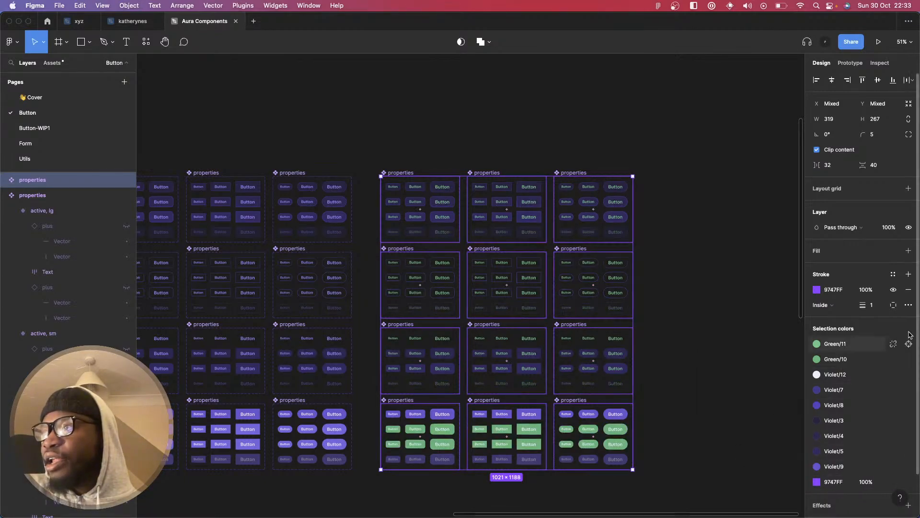
left_click(845, 378)
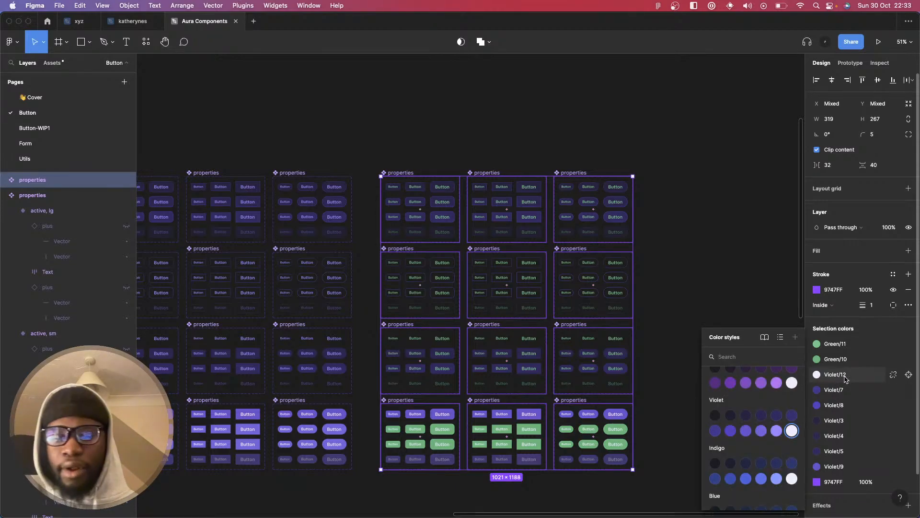
type("green")
scroll(735, 480, "down", 3)
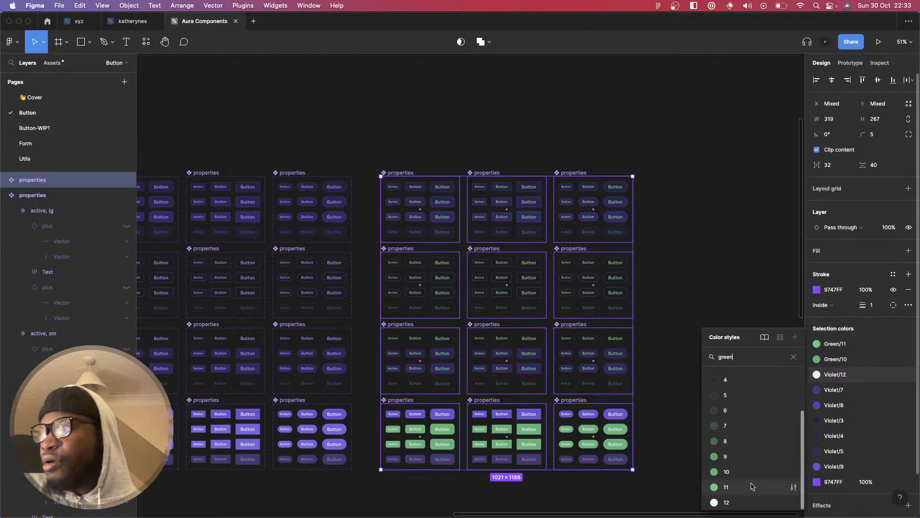
left_click(735, 499)
- Replace Violet/7 with Green/7 and Violet/8 with Green/8 across the duplicated properties sets
left_click(854, 394)
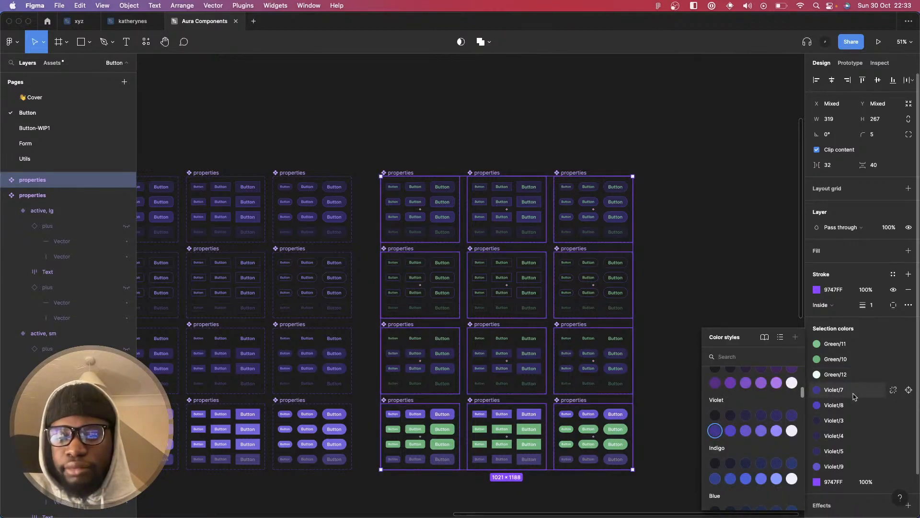
type("green")
left_click(743, 487)
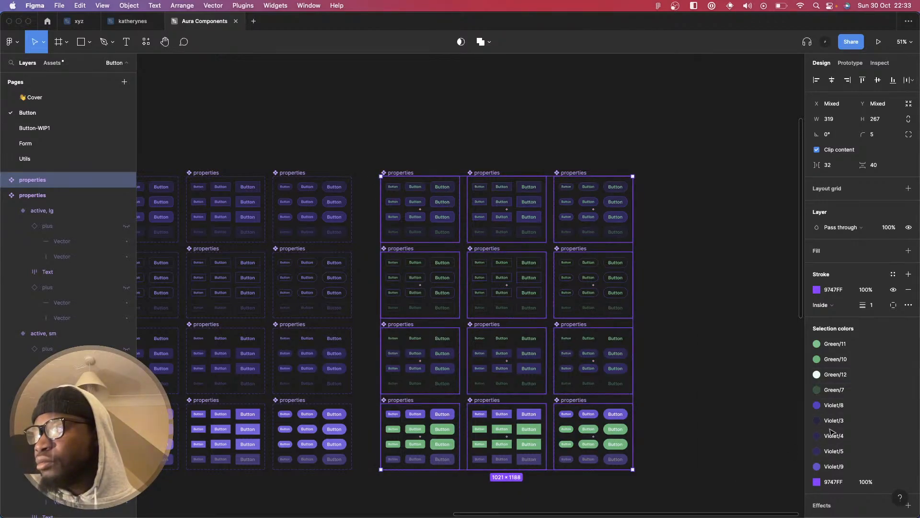
left_click(868, 406)
type("greem")
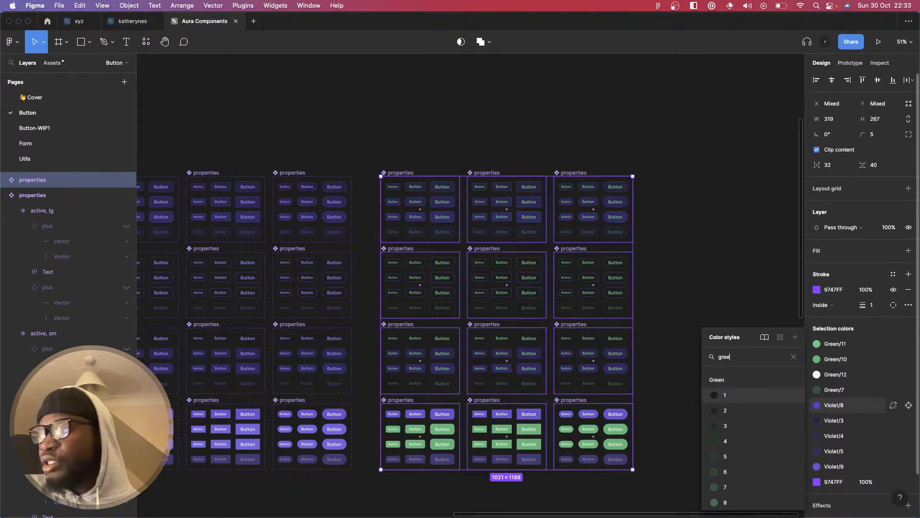
key("BackSpace")
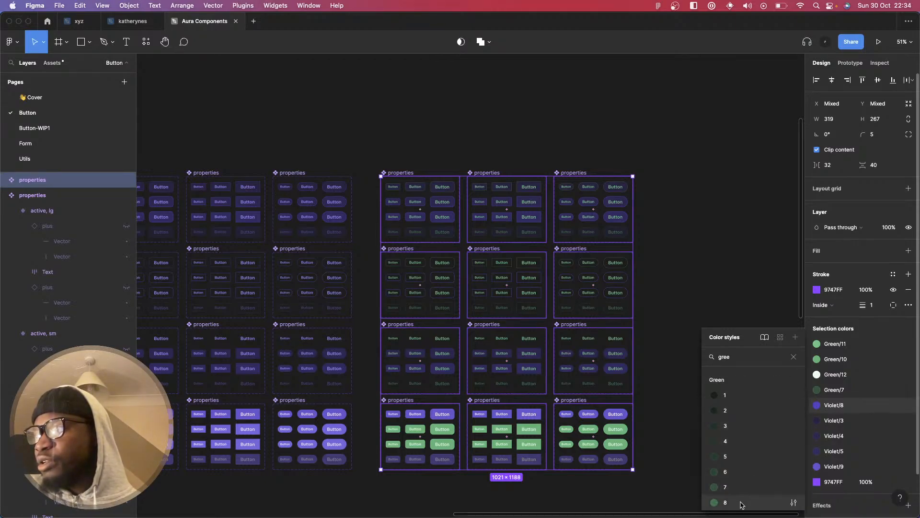
left_click(719, 502)
- Replace Violet/3 with Green/3 and Violet/4 with Green/4 across the duplicated properties sets
left_click(848, 421)
type("gree")
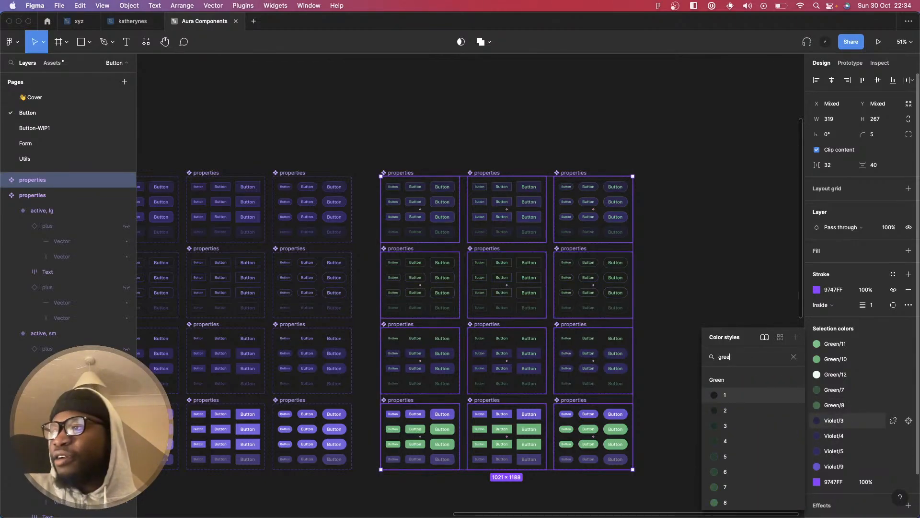
left_click(783, 422)
left_click(856, 434)
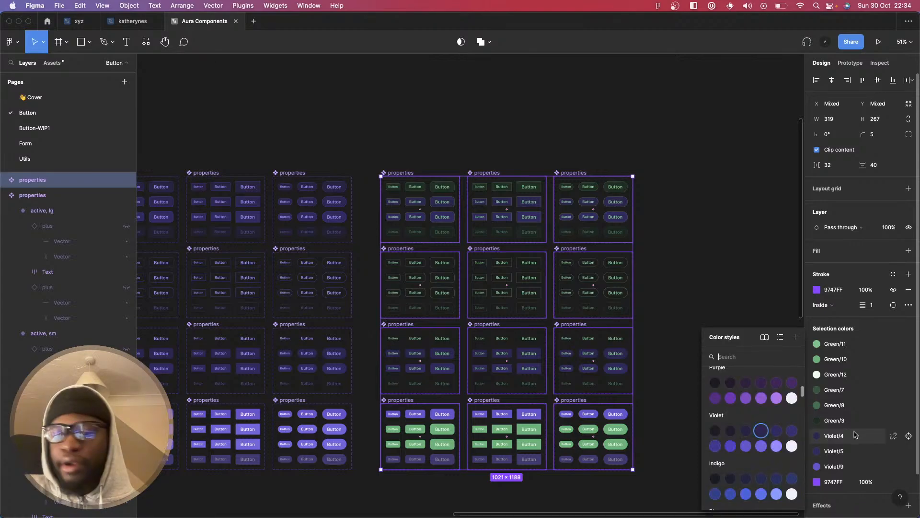
type("green")
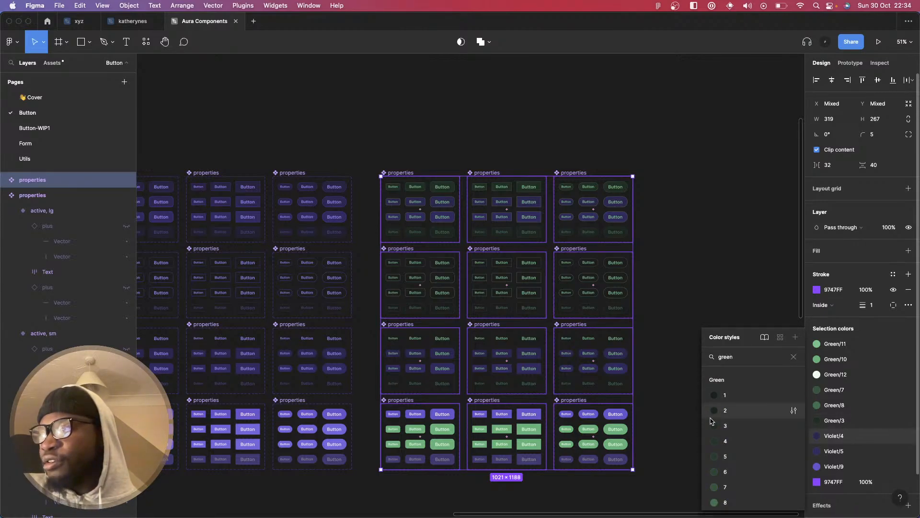
left_click(717, 441)
- Replace Violet/5 with Green/5 and Violet/9 with Green/9 across the duplicated properties sets
left_click(842, 452)
type("gr")
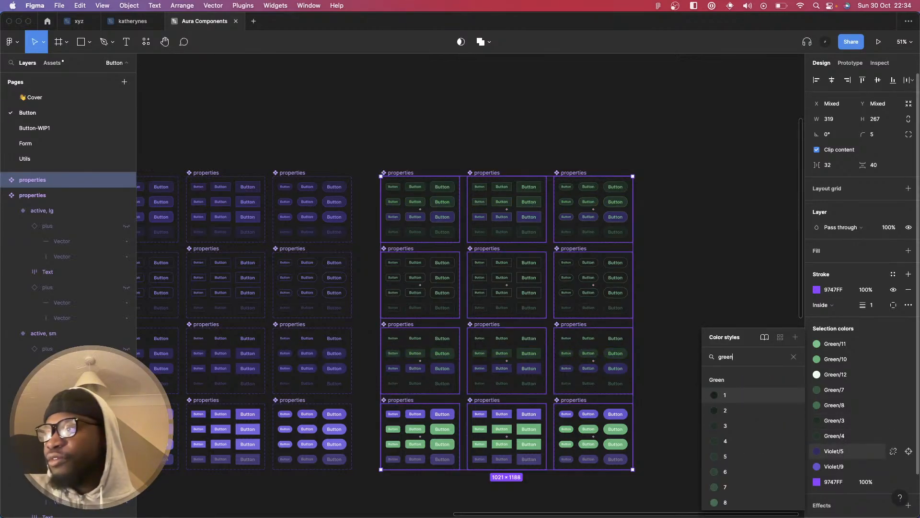
left_click(719, 456)
left_click(853, 472)
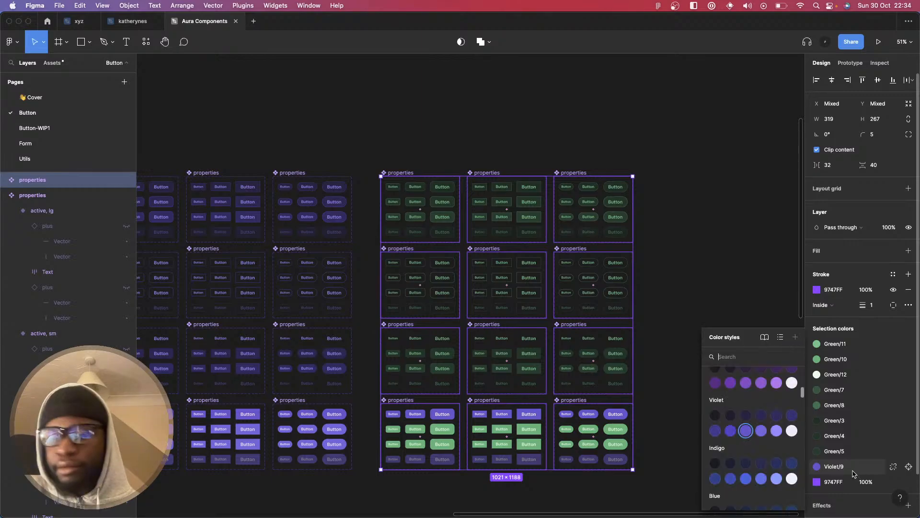
type("green")
scroll(738, 455, "down", 2)
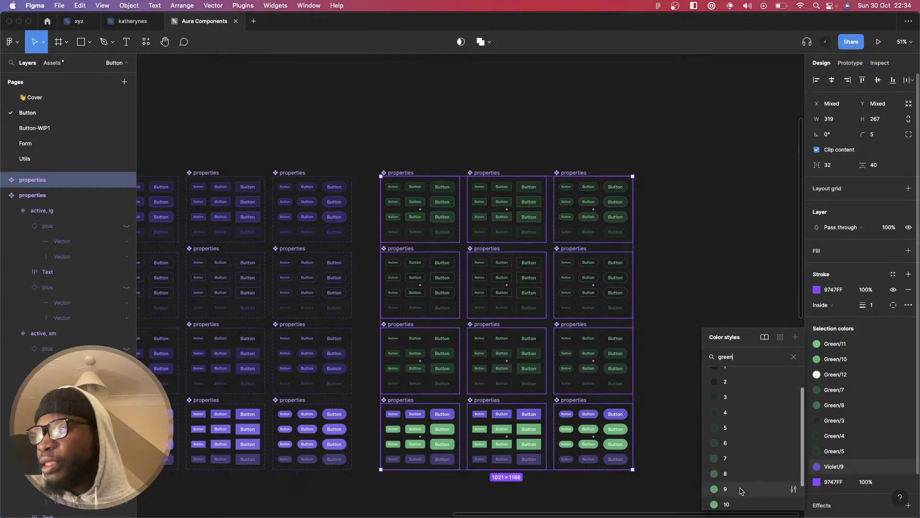
left_click(742, 491)
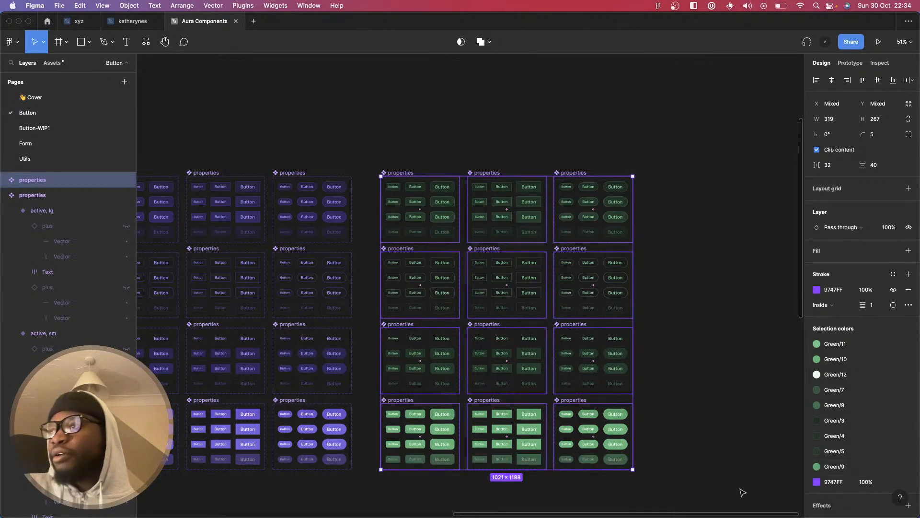
- Move the variants component set upward, clear of the properties sets, and extend its lower edge to a height of 725
left_click(692, 220)
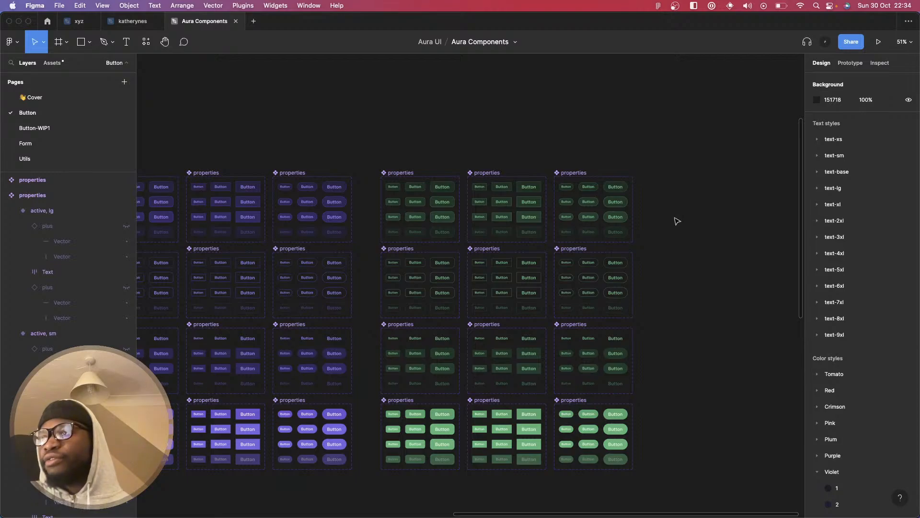
scroll(678, 221, "down", 5)
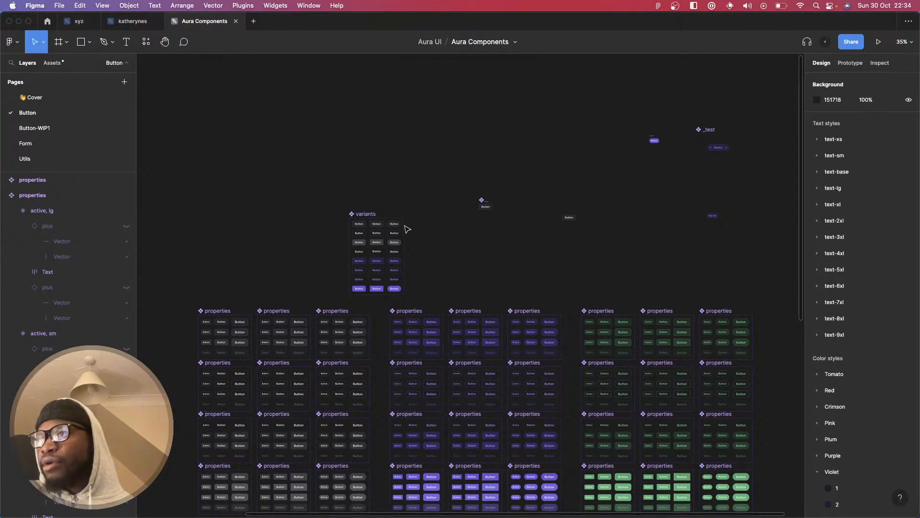
left_click_drag(402, 229, 413, 154)
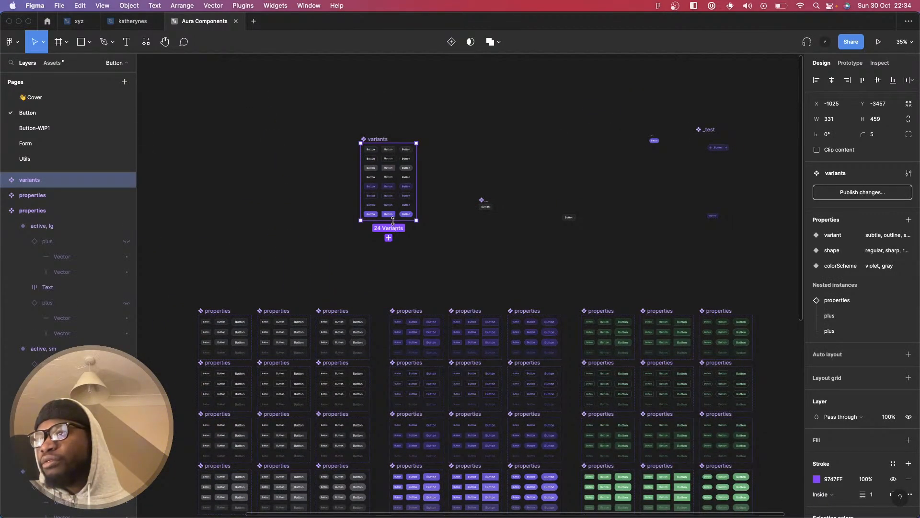
left_click_drag(393, 220, 393, 264)
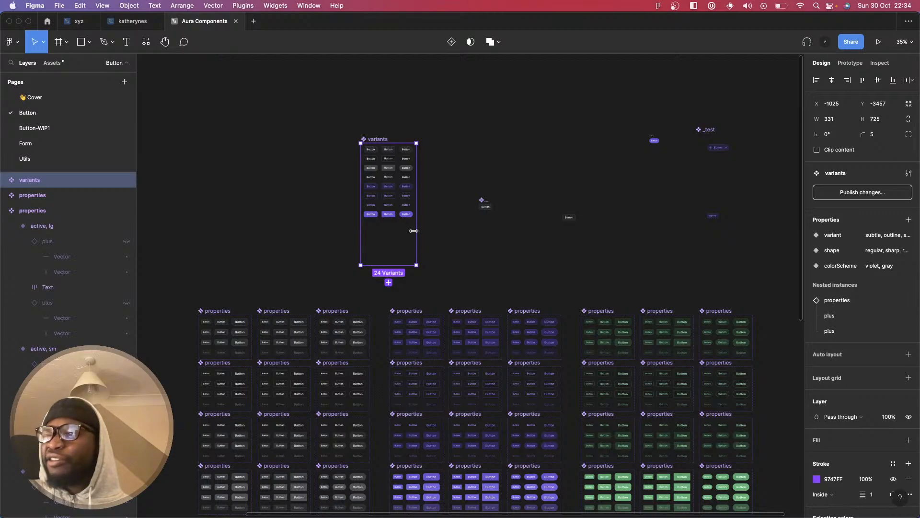
- Place copies of the green subtle default md button in regular, sharp and rounded shapes as a row below the violet solid variants
scroll(413, 230, "up", 5)
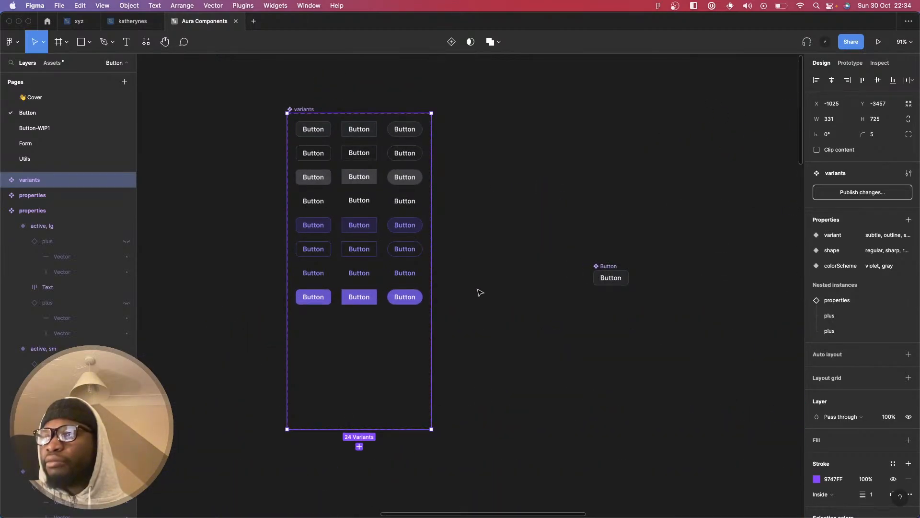
scroll(480, 292, "up", 2)
scroll(478, 292, "down", 6)
scroll(550, 347, "right", 3)
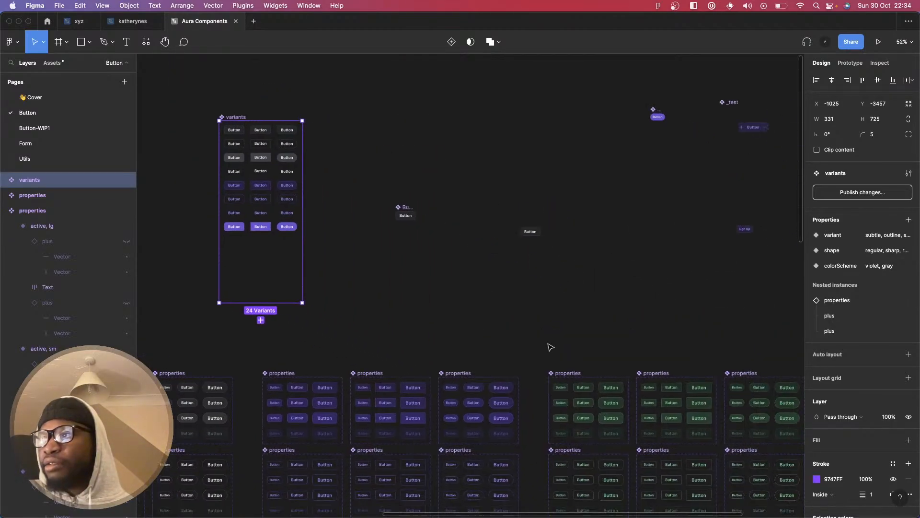
scroll(551, 346, "down", 3)
scroll(551, 346, "right", 4)
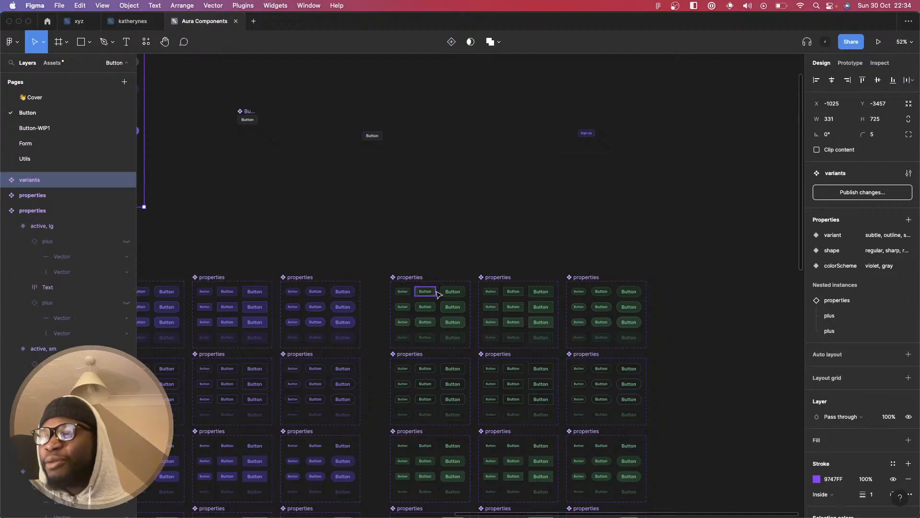
scroll(438, 294, "left", 2)
scroll(438, 293, "up", 1)
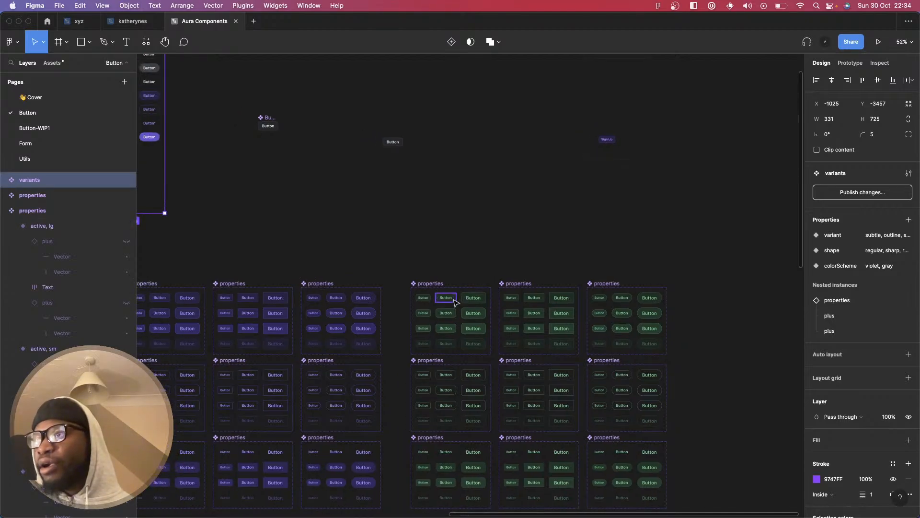
scroll(452, 301, "left", 6)
scroll(452, 301, "up", 2)
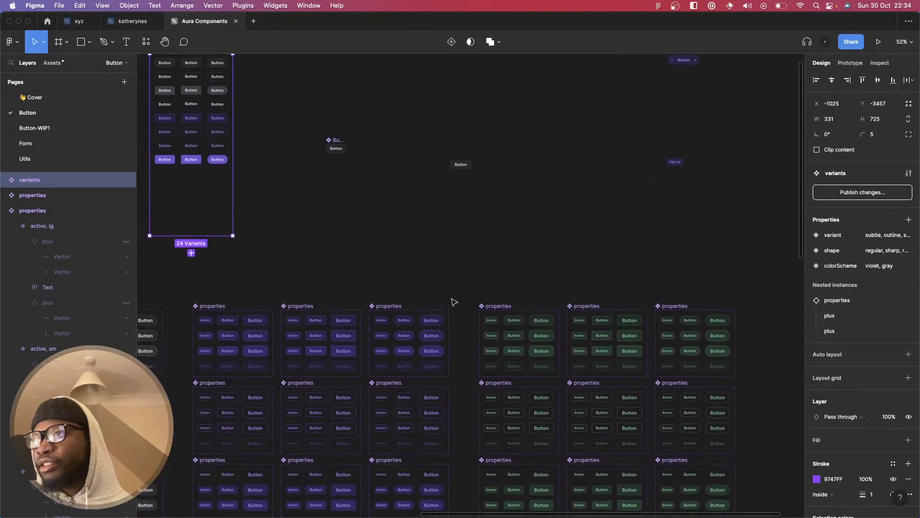
key("alt")
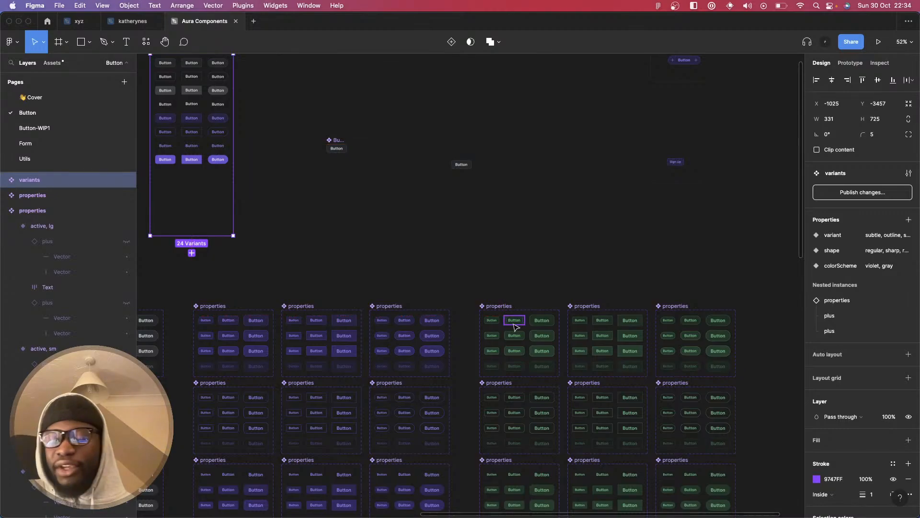
left_click_drag(515, 326, 166, 180)
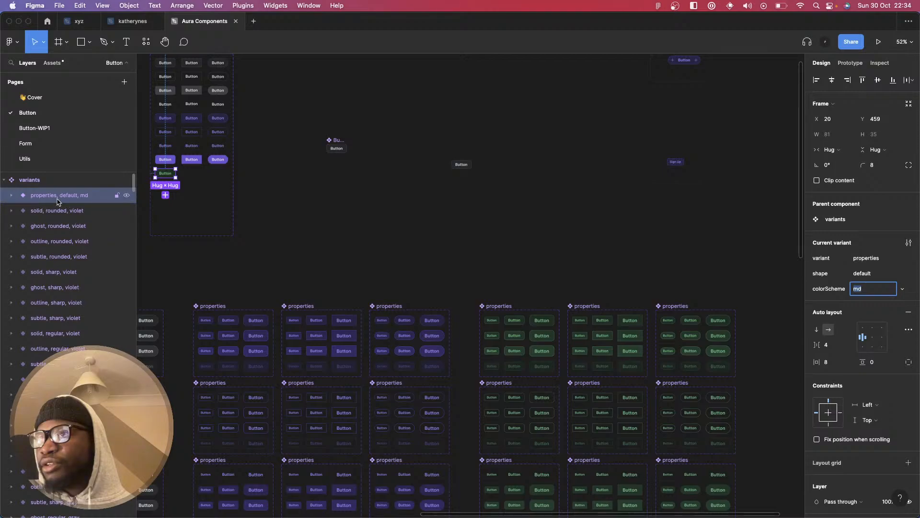
key("alt")
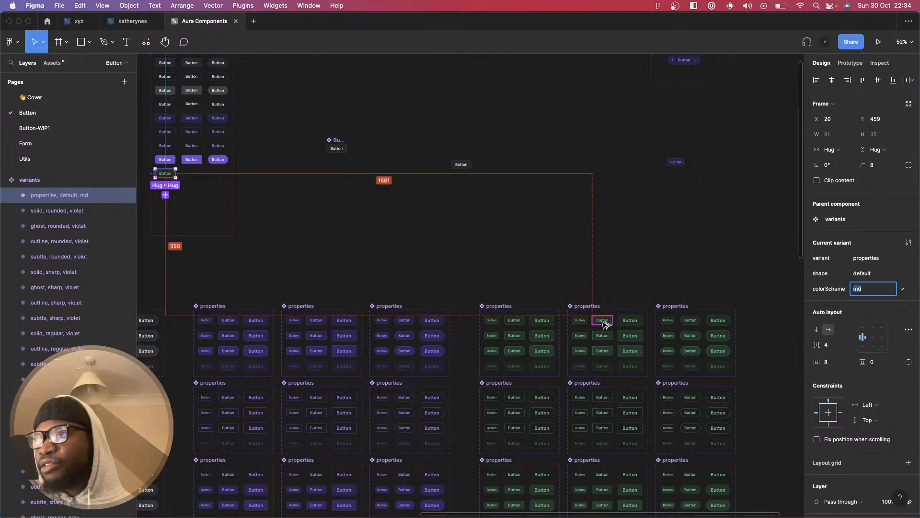
left_click_drag(605, 324, 195, 177)
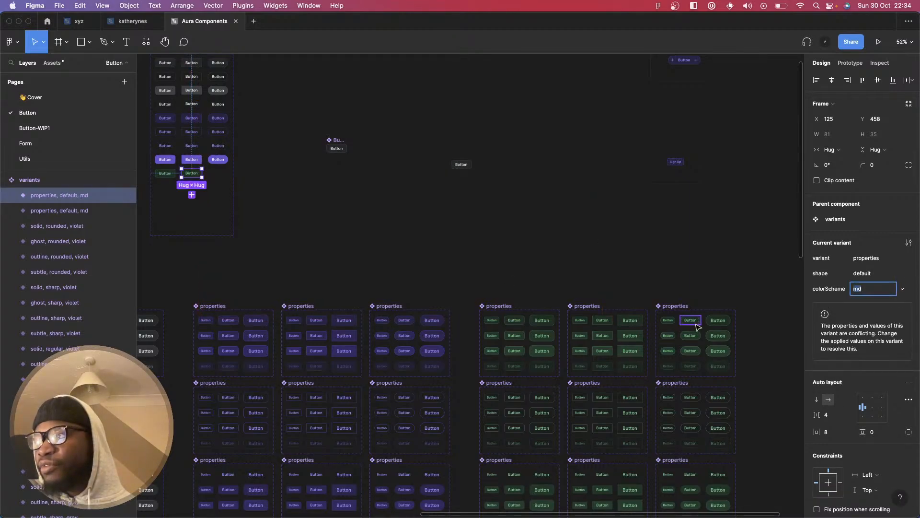
left_click_drag(696, 326, 223, 176)
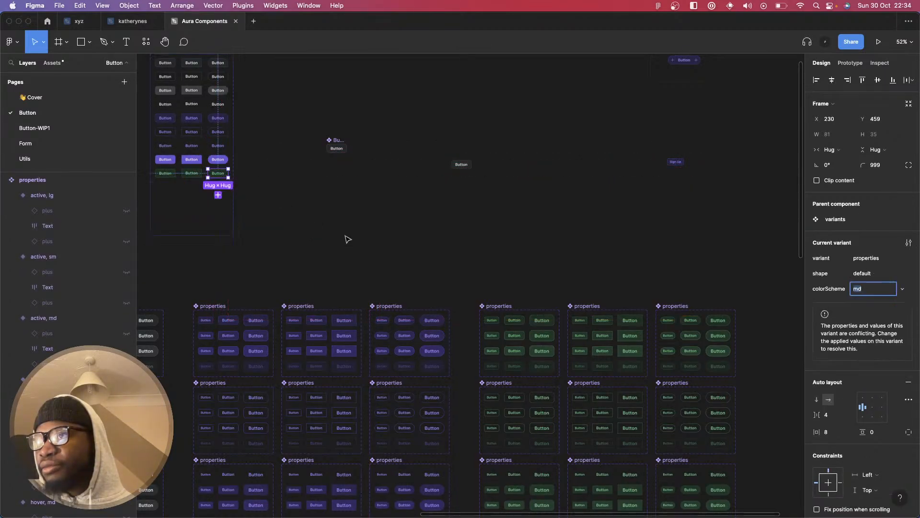
- Add an aligned row of green outline default md buttons in regular, sharp and rounded shapes below the green subtle variants
left_click(347, 239)
left_click(516, 396)
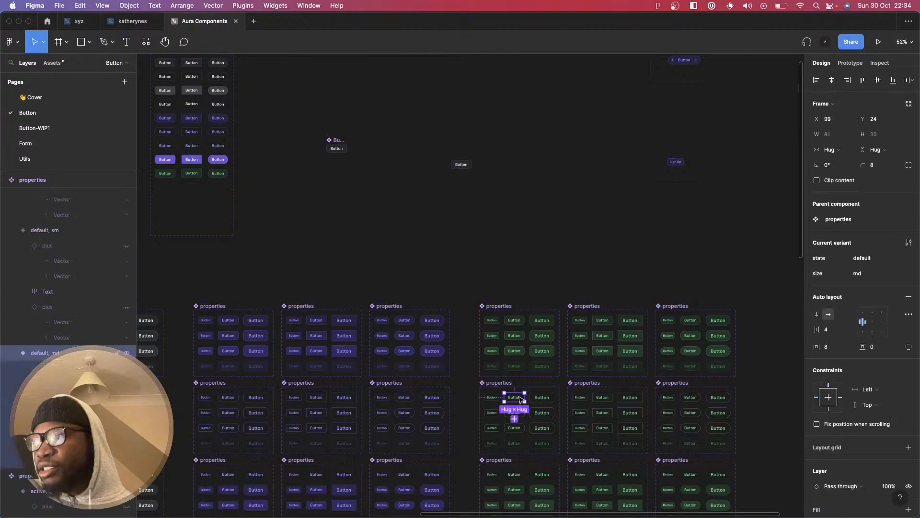
left_click_drag(517, 400, 169, 191)
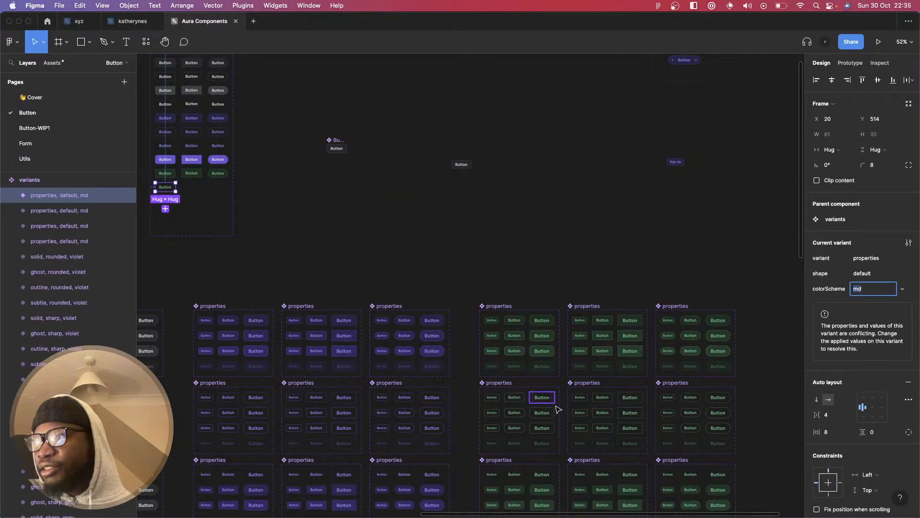
left_click(602, 399)
left_click_drag(600, 402, 189, 193)
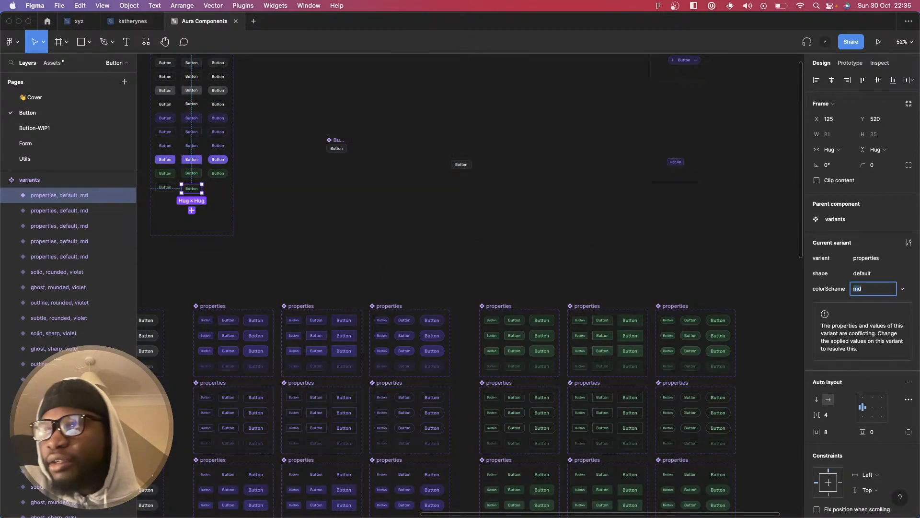
scroll(169, 168, "up", 5)
left_click_drag(245, 246, 247, 239)
scroll(404, 283, "down", 5)
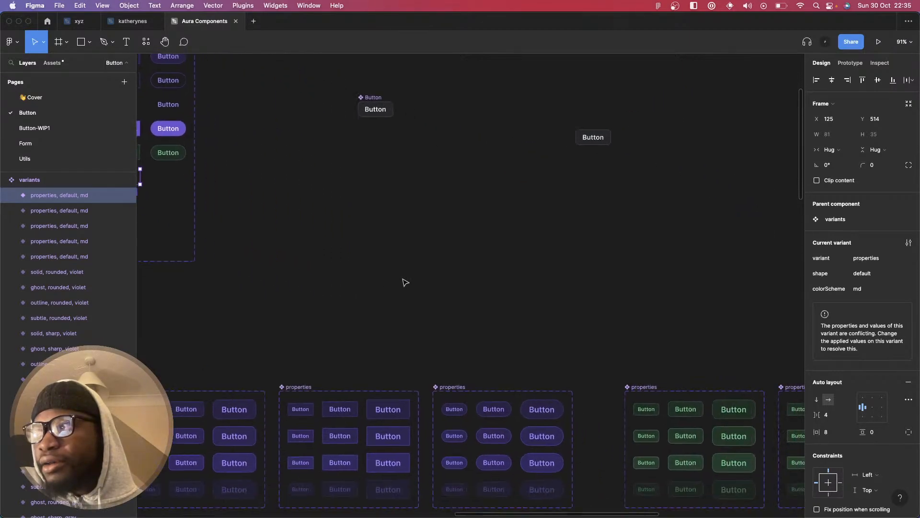
scroll(404, 283, "down", 3)
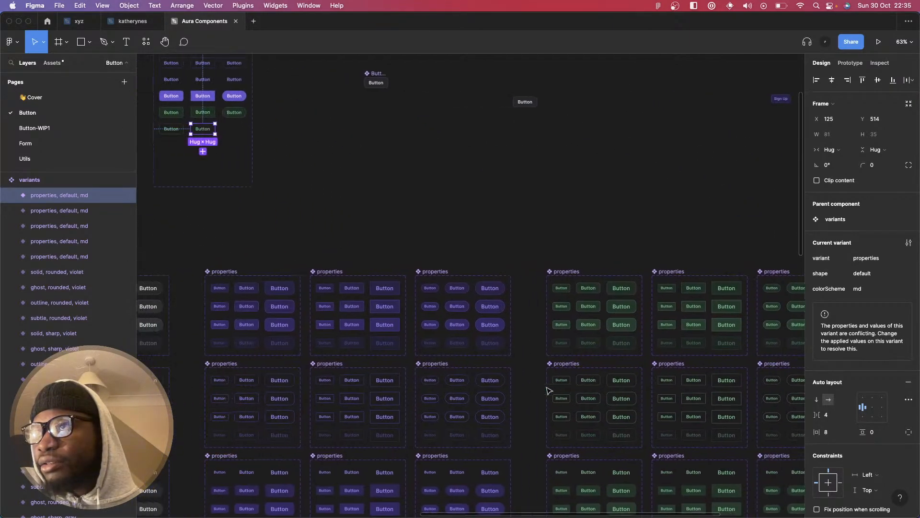
scroll(549, 391, "down", 2)
scroll(704, 367, "right", 2)
key("alt")
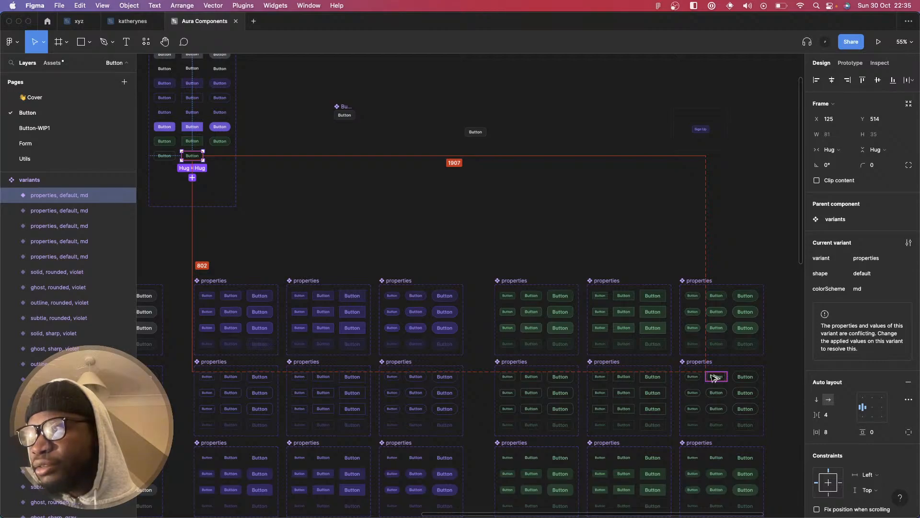
left_click_drag(714, 377, 216, 155)
right_click(217, 154)
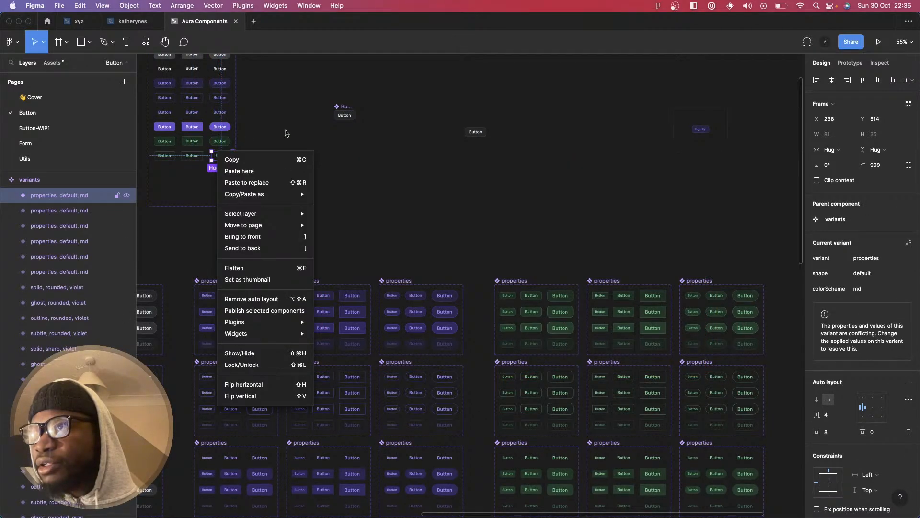
left_click(286, 133)
- Add a row of green ghost default md buttons in regular, sharp and rounded shapes below the green outline variants
scroll(623, 390, "down", 3)
scroll(623, 390, "left", 1)
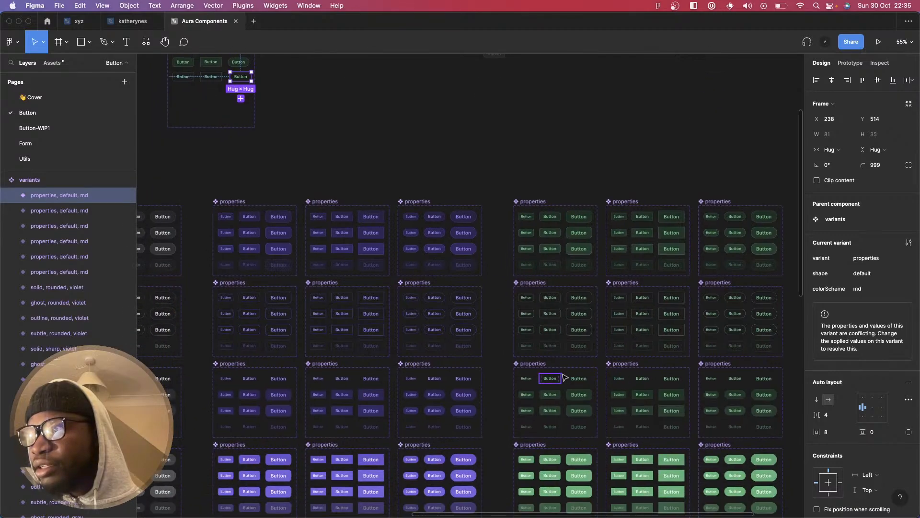
scroll(550, 380, "up", 3)
scroll(550, 380, "left", 1)
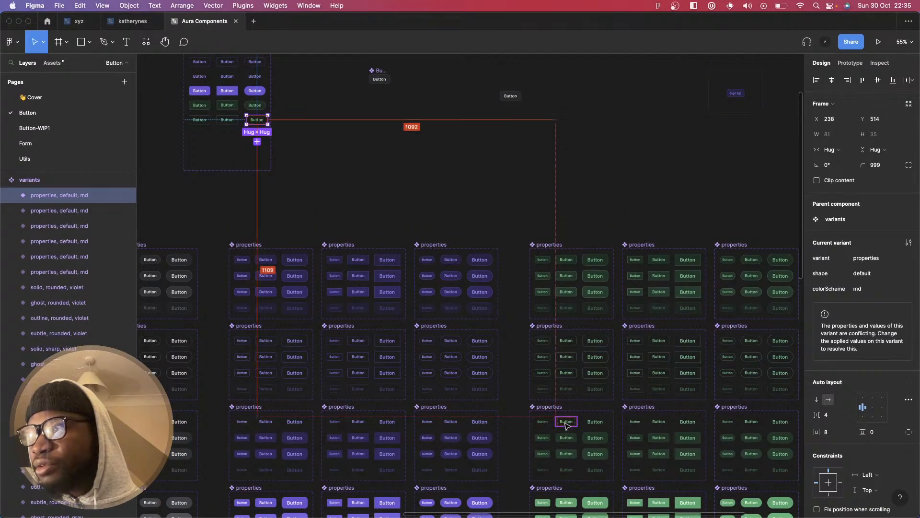
left_click_drag(566, 422, 200, 138)
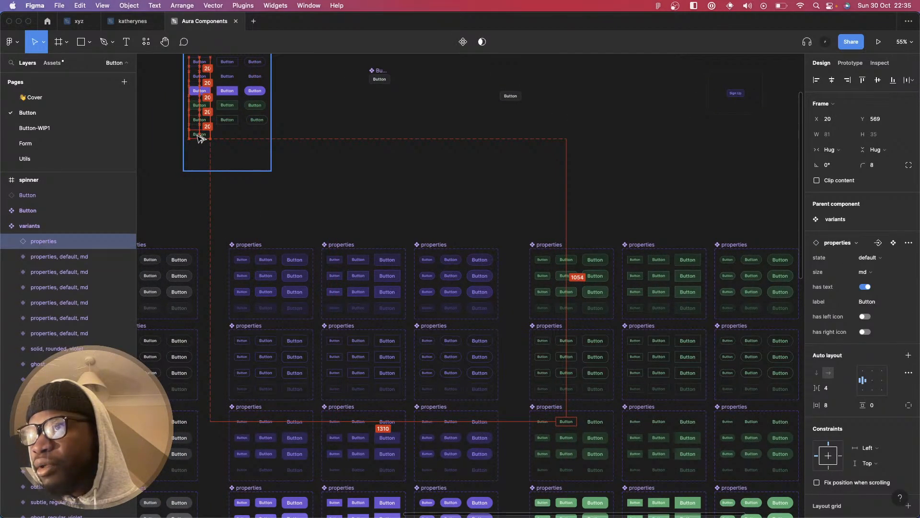
left_click_drag(658, 423, 231, 141)
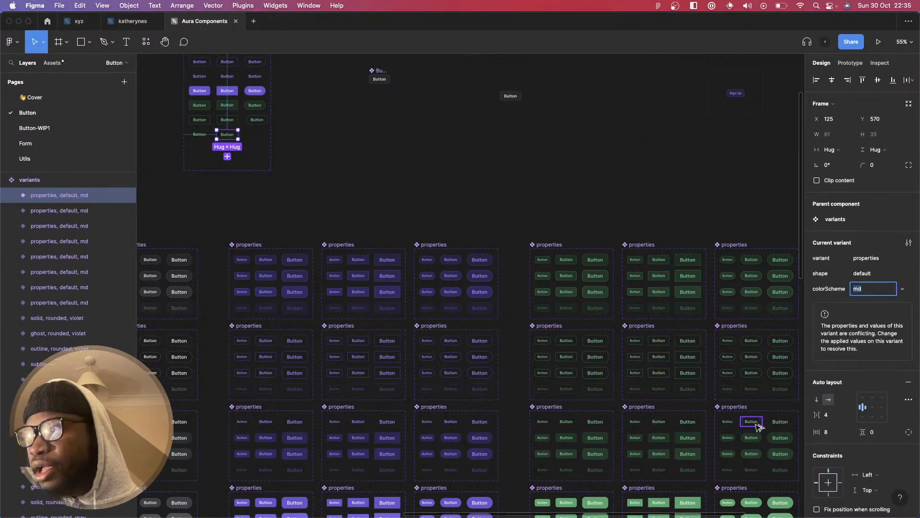
left_click_drag(756, 426, 259, 139)
- Add a row of green solid default md buttons in regular, sharp and rounded shapes below the green ghost variants
scroll(685, 431, "down", 3)
left_click(571, 442)
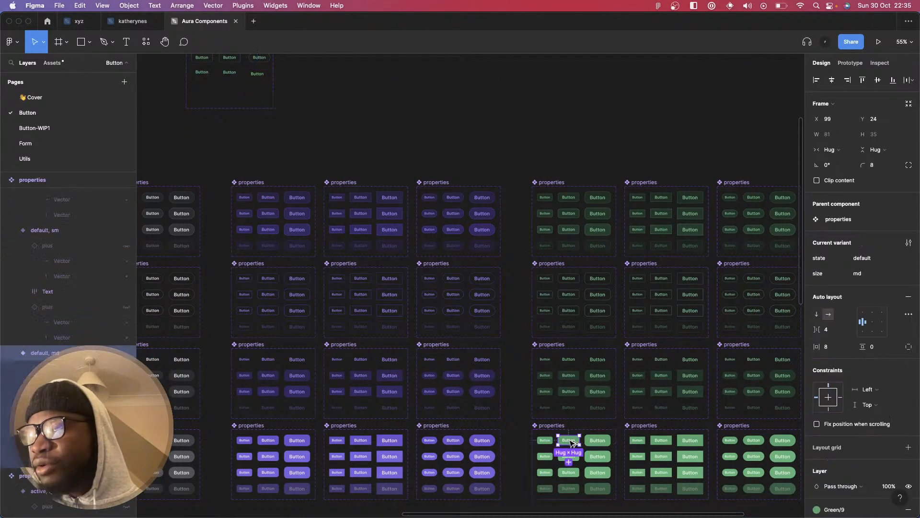
left_click_drag(571, 442, 205, 91)
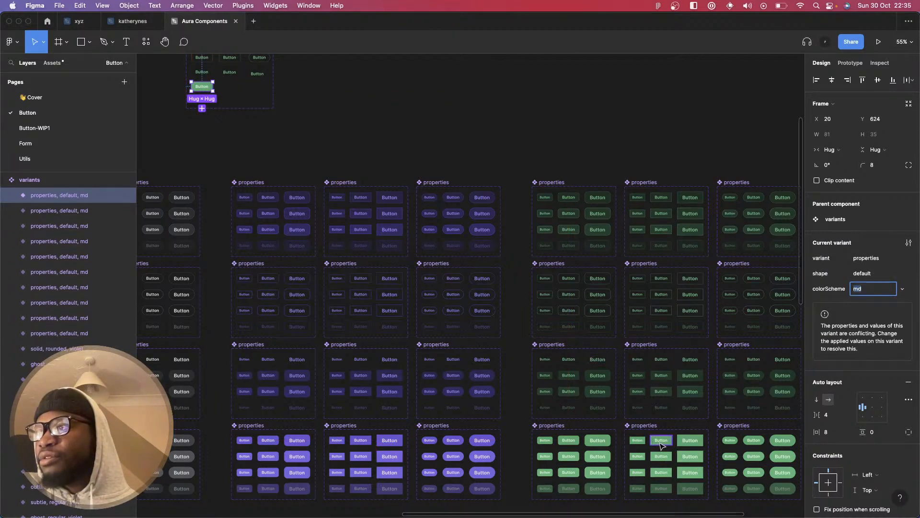
left_click_drag(661, 445, 233, 92)
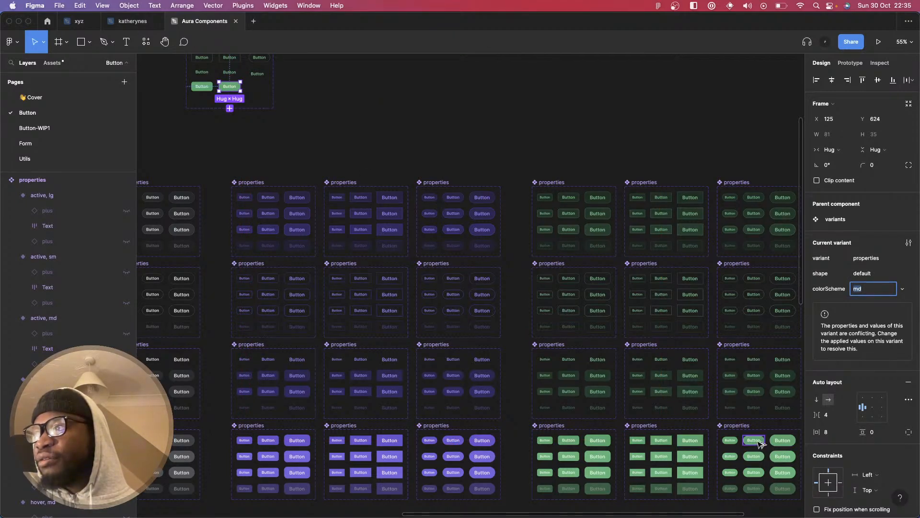
left_click_drag(759, 443, 265, 90)
scroll(266, 91, "up", 2)
scroll(269, 96, "left", 2)
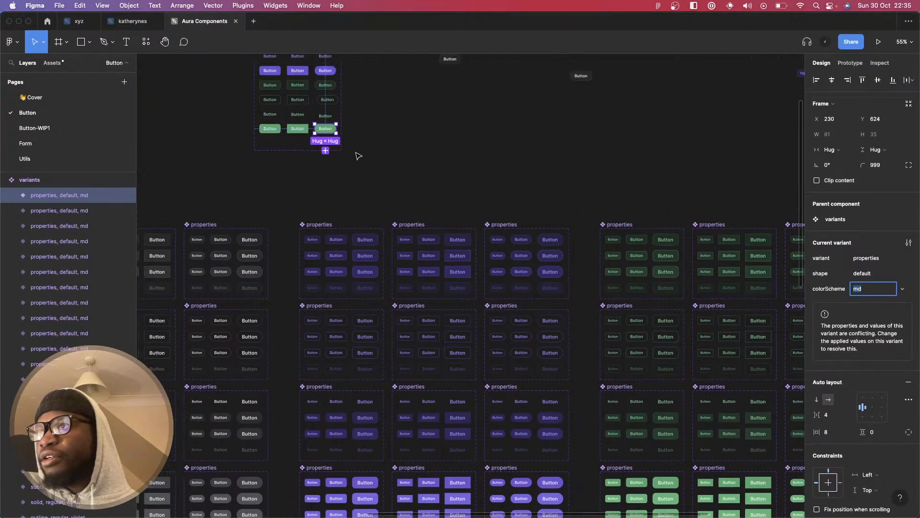
- Shorten the variants set to just below its last row and tidy up the spacing of all its green variants
left_click(340, 162)
scroll(339, 161, "up", 4)
scroll(339, 162, "up", 5)
scroll(339, 161, "left", 2)
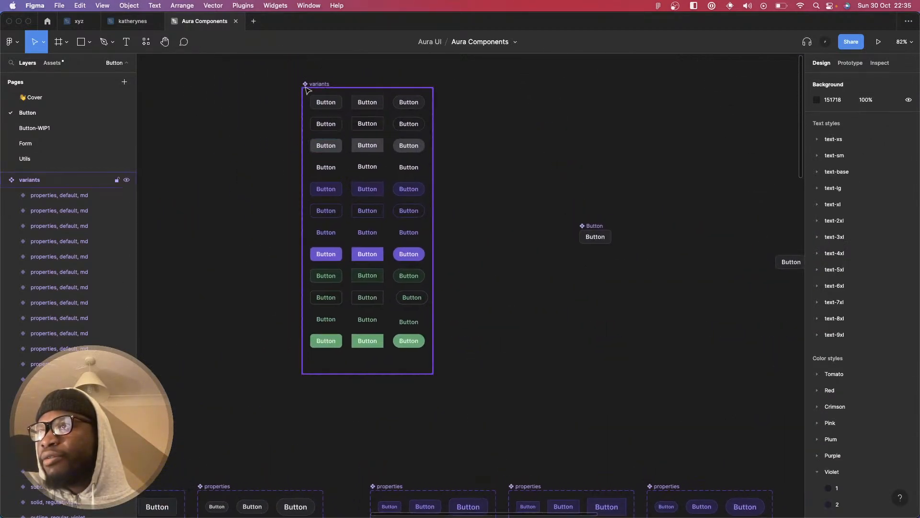
left_click(310, 112)
left_click_drag(378, 372, 434, 271)
key("Escape")
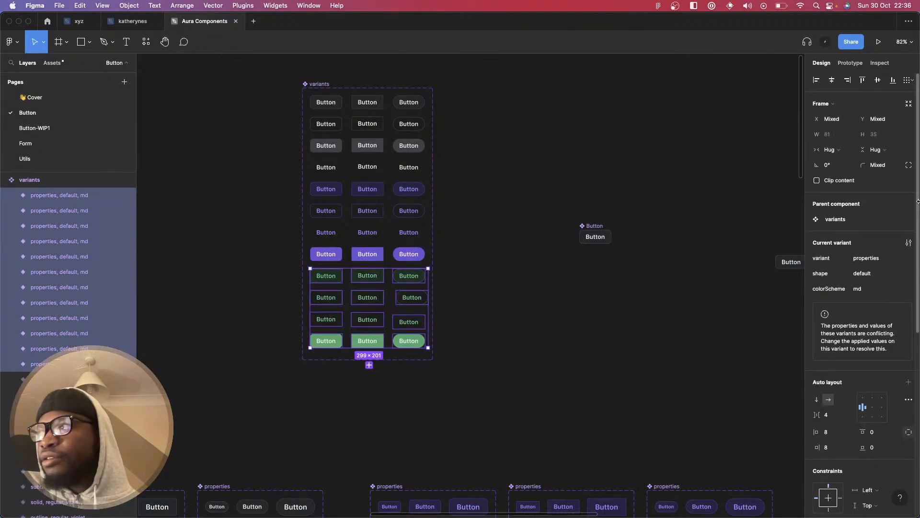
left_click(914, 80)
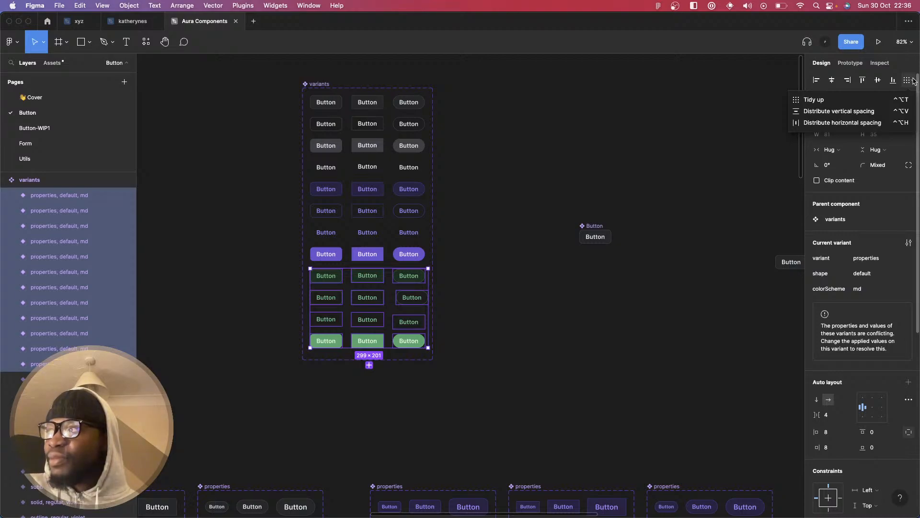
left_click(825, 100)
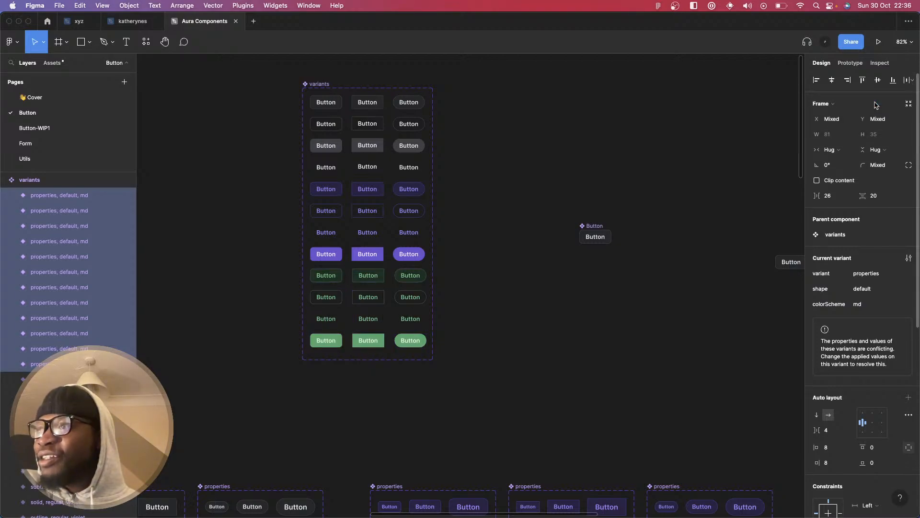
- Rename the colorScheme value of all the green buttons in the variants set to green
left_click(591, 279)
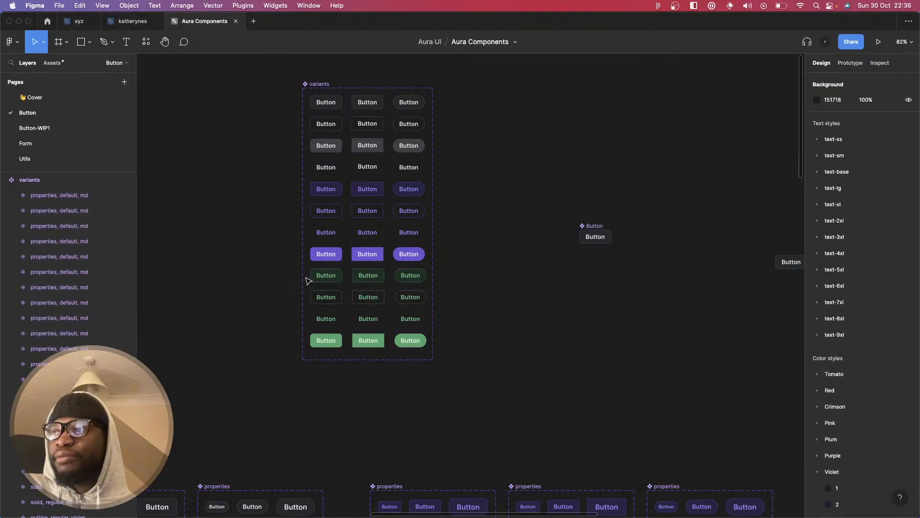
left_click_drag(306, 279, 430, 353)
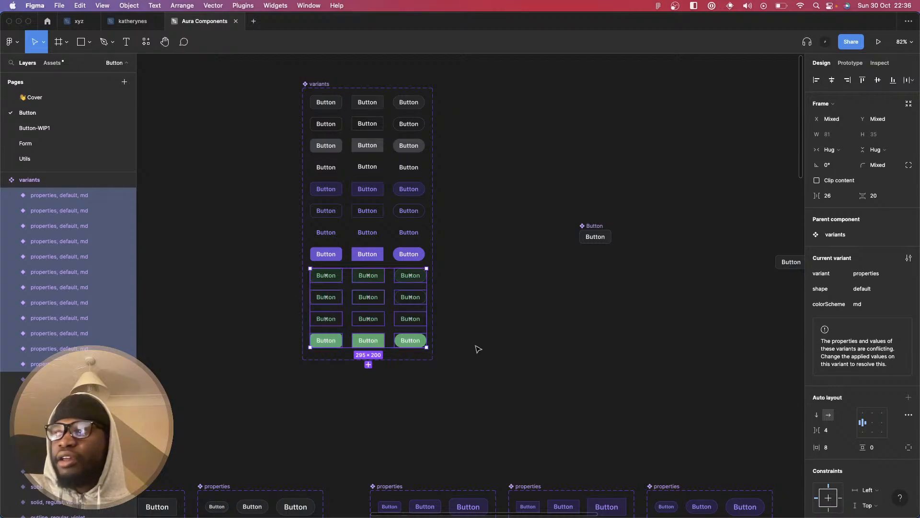
left_click(903, 305)
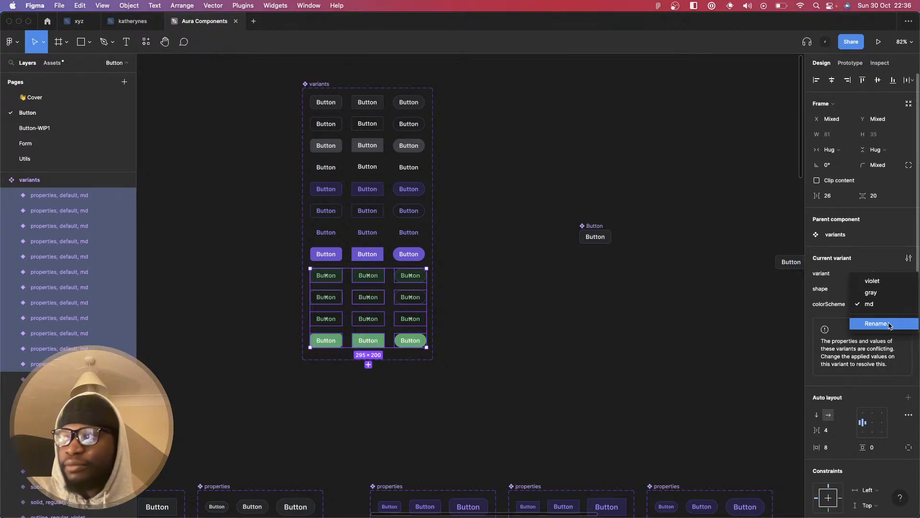
left_click(887, 323)
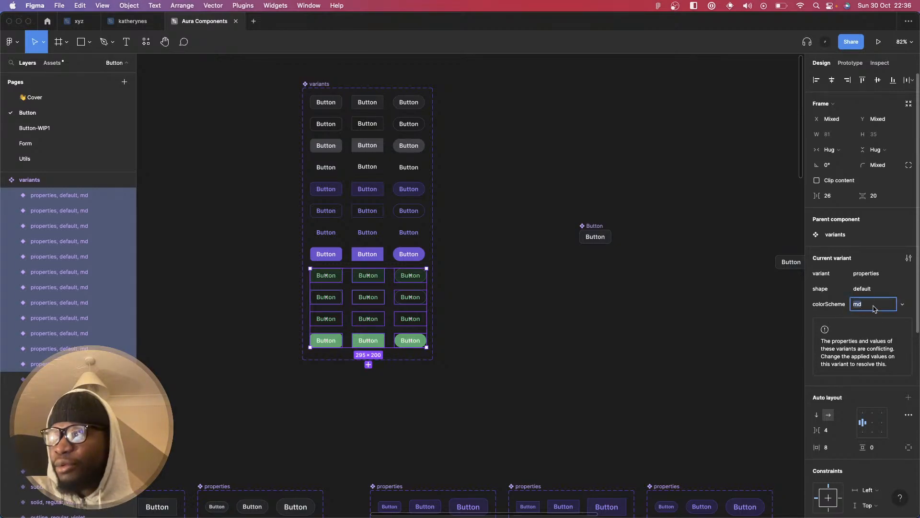
type("green")
key("Return")
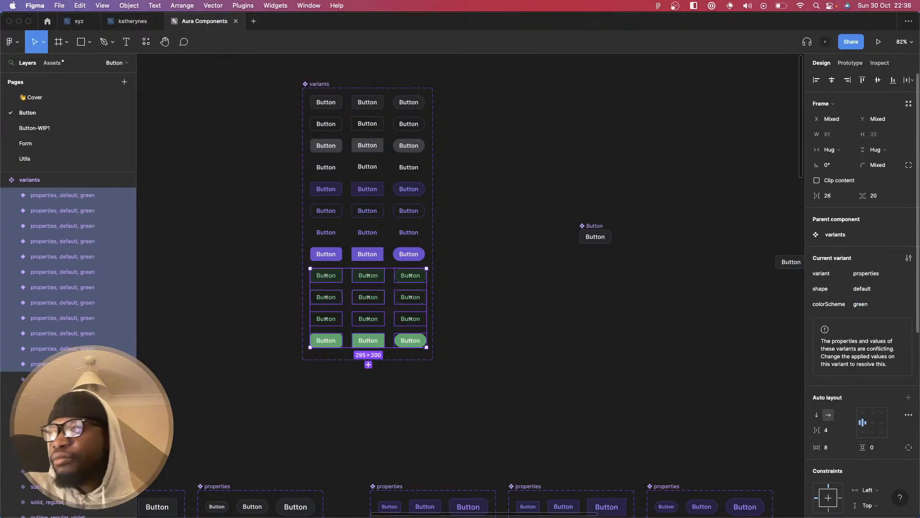
left_click(901, 307)
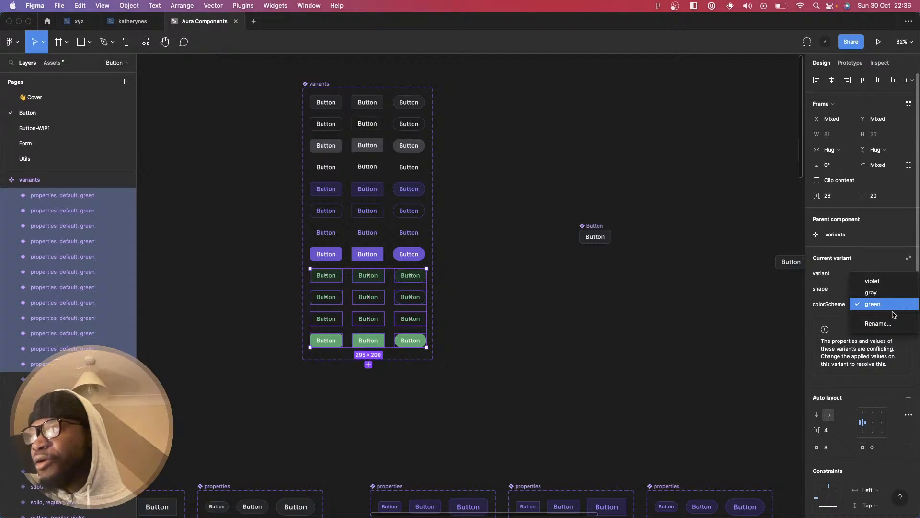
left_click(893, 306)
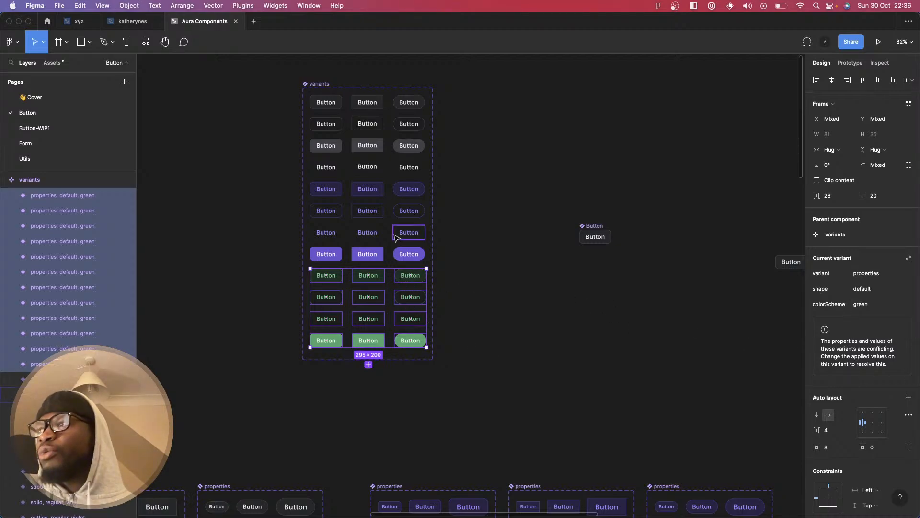
- Set the shape property to regular for the first column of green buttons in the variants set
left_click(411, 255)
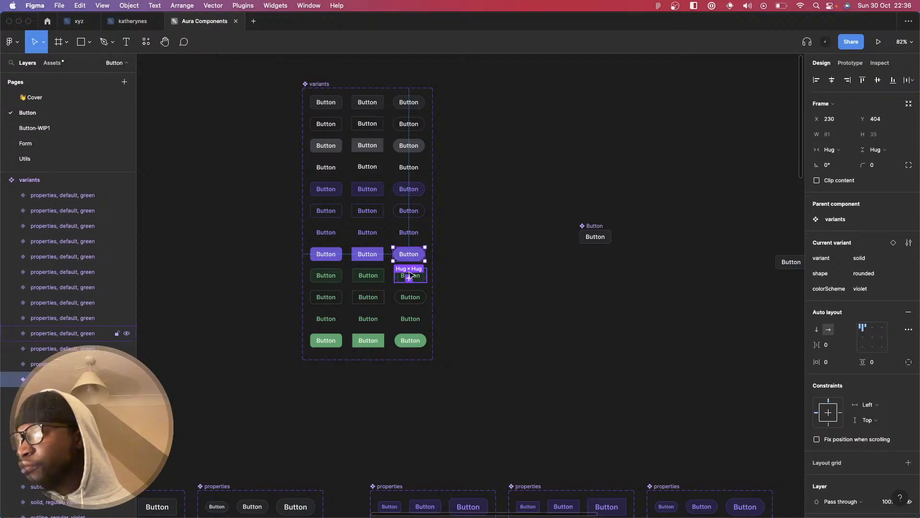
left_click(410, 275)
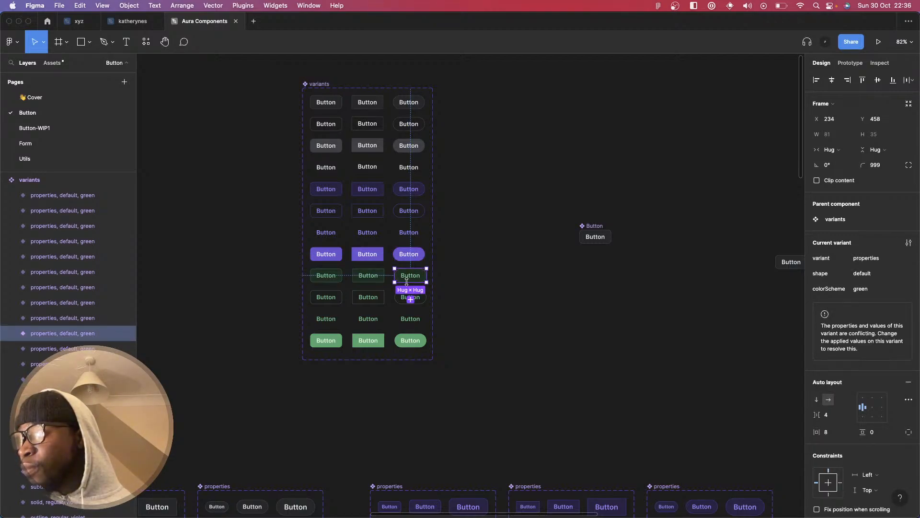
left_click(327, 276)
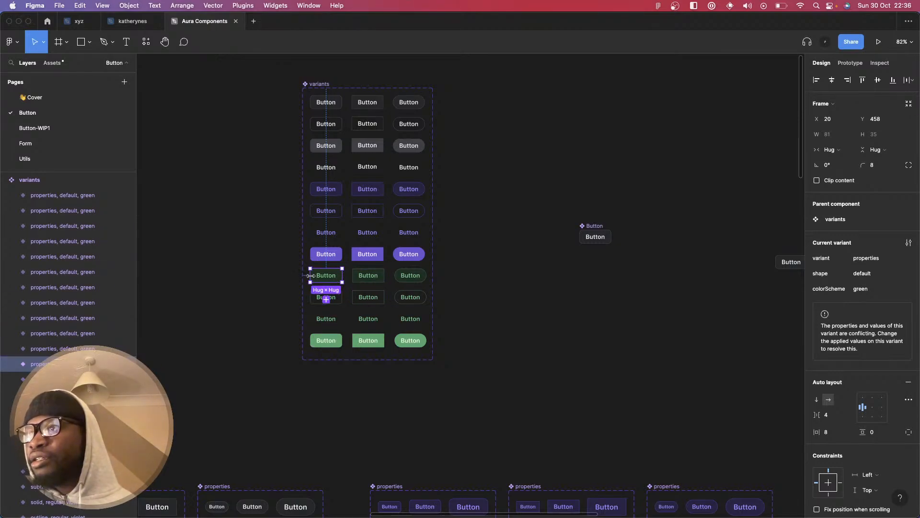
left_click_drag(315, 353, 336, 272)
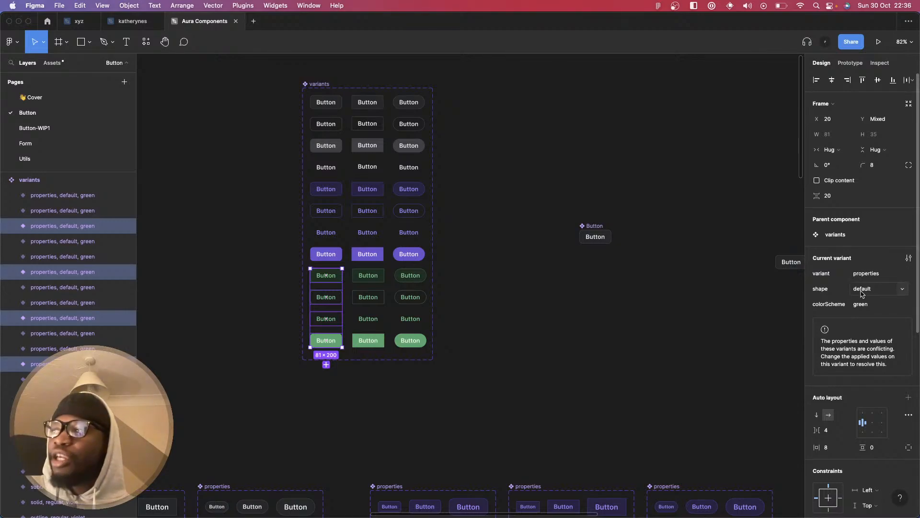
left_click(898, 294)
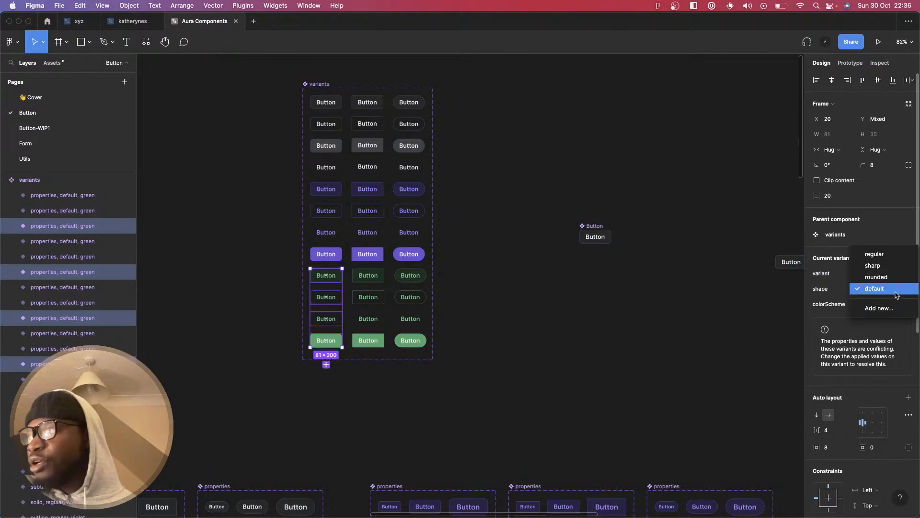
left_click(875, 253)
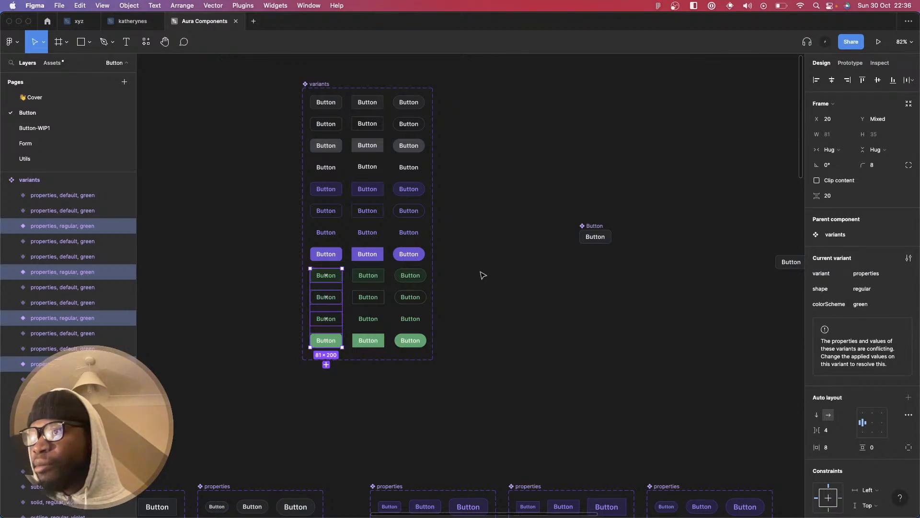
- Set the shape property to sharp for the middle column of square-cornered green buttons
left_click(375, 346)
left_click(348, 359)
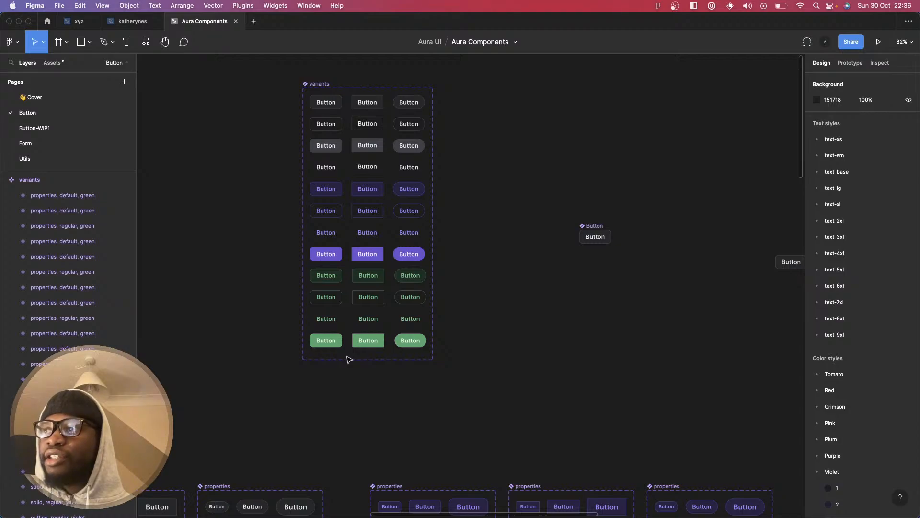
left_click_drag(360, 354, 369, 267)
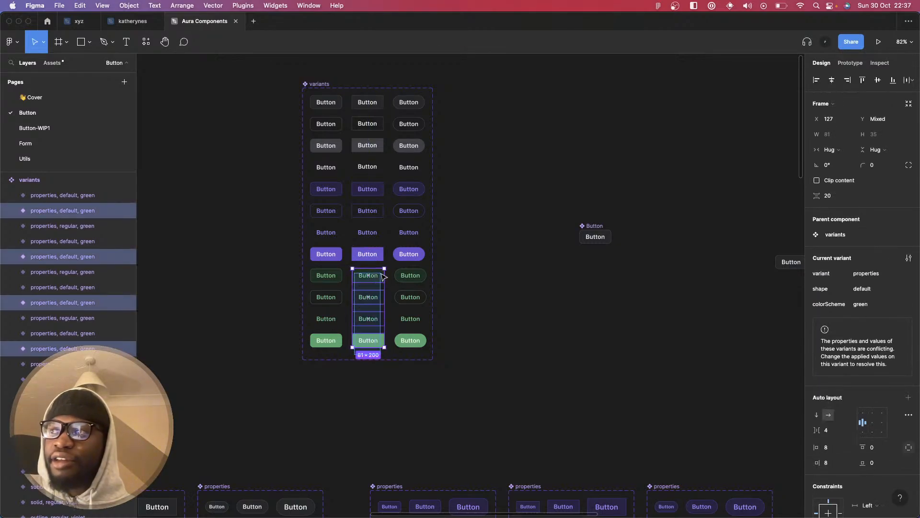
left_click(904, 290)
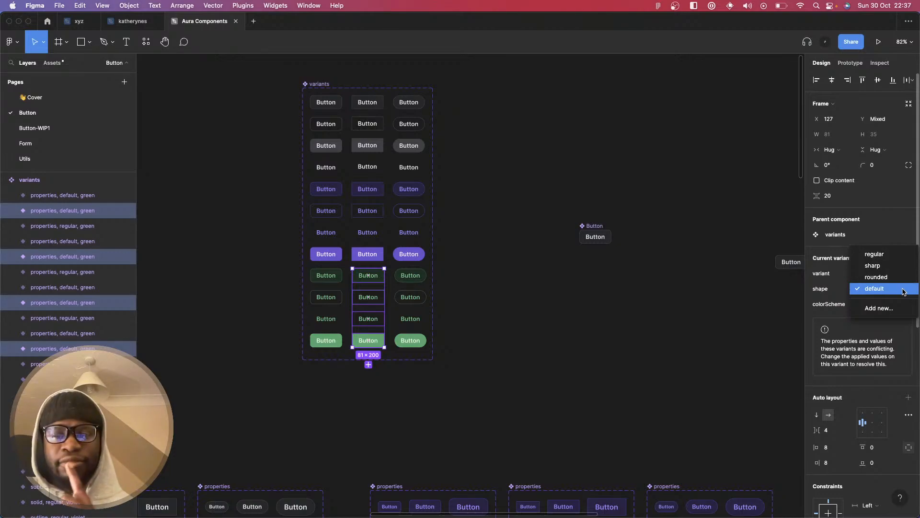
left_click(895, 265)
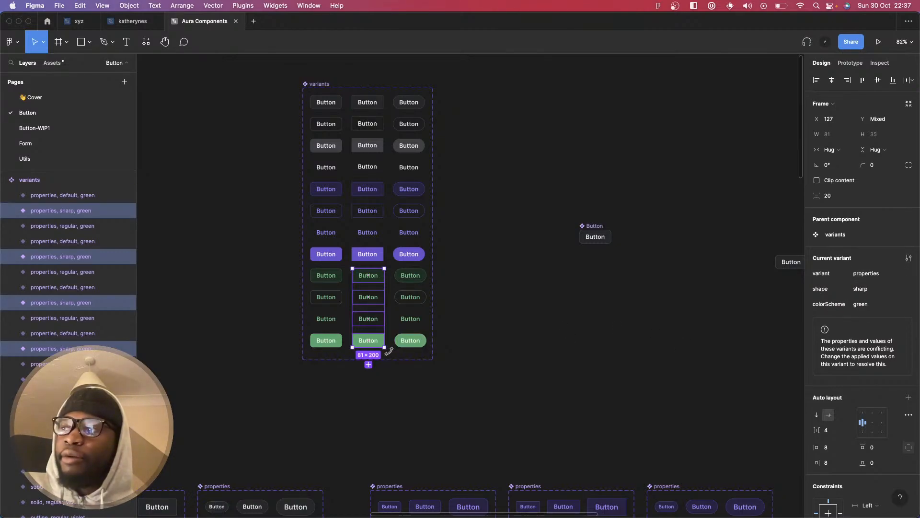
- Set the shape property to rounded for the last column of pill-shaped green buttons
left_click_drag(398, 357, 421, 269)
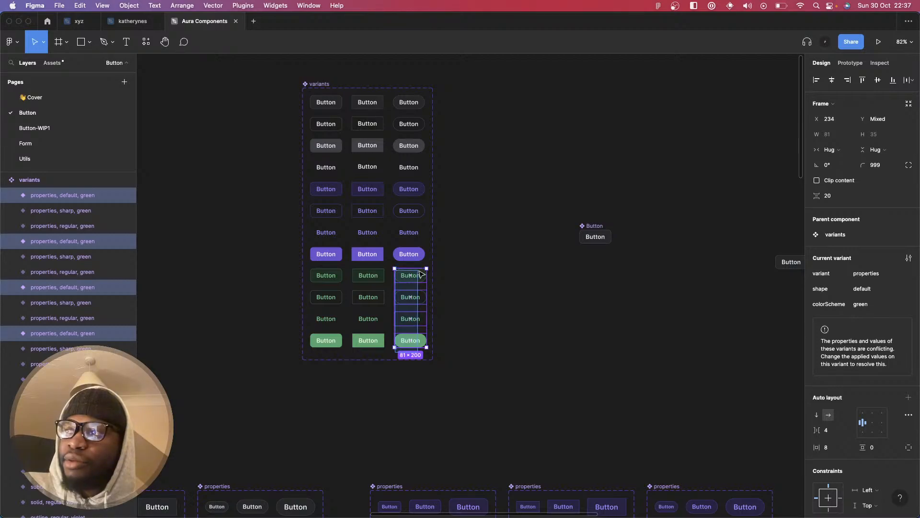
left_click(904, 291)
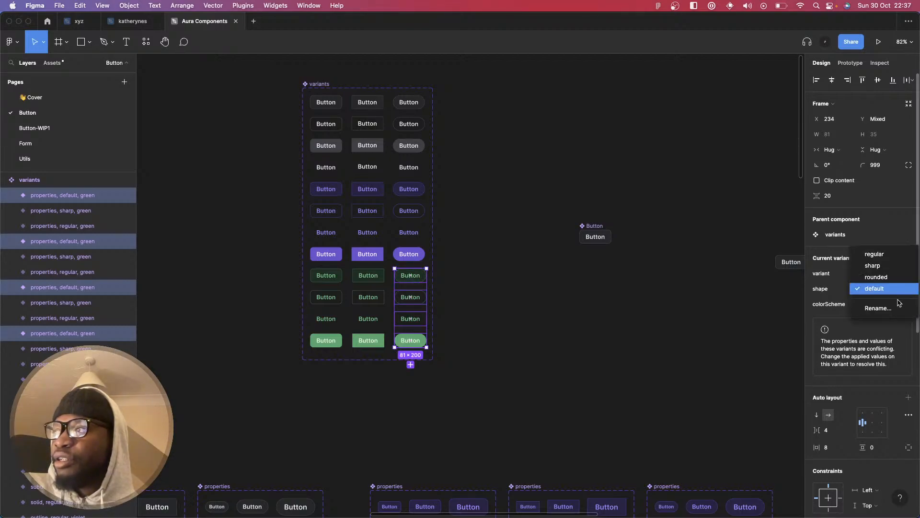
left_click(882, 277)
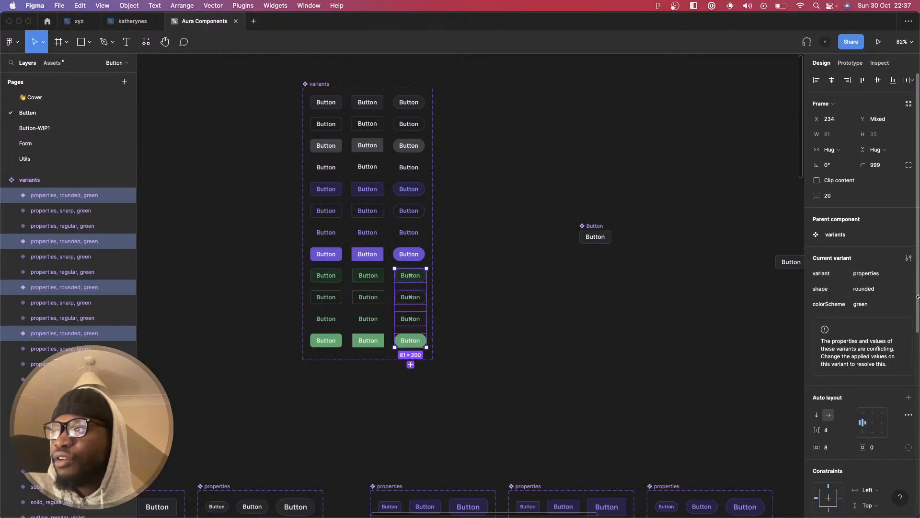
left_click(900, 290)
left_click(899, 290)
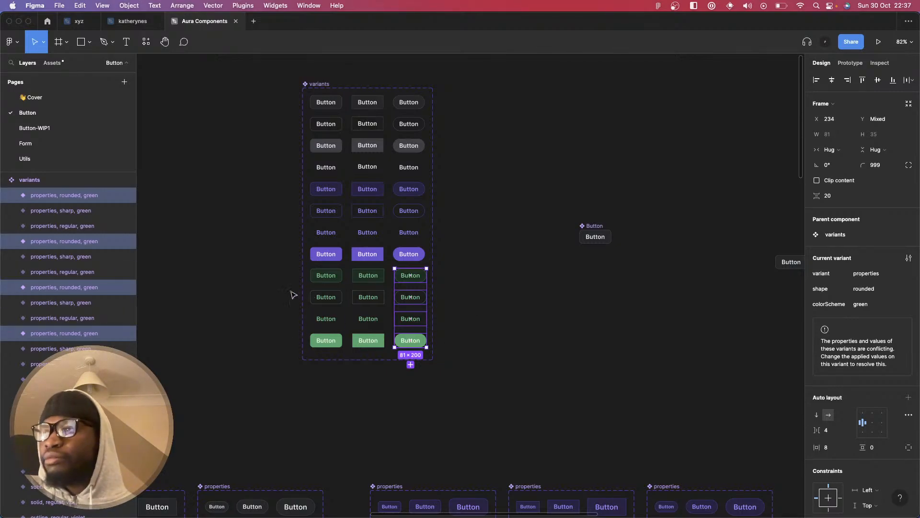
- Set the variant property to subtle for the three buttons in the first green row
left_click(313, 274)
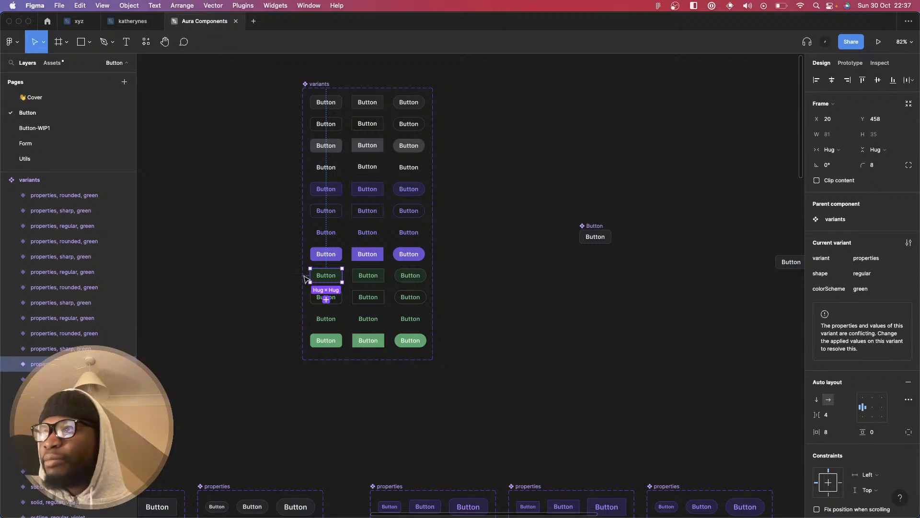
left_click(496, 283)
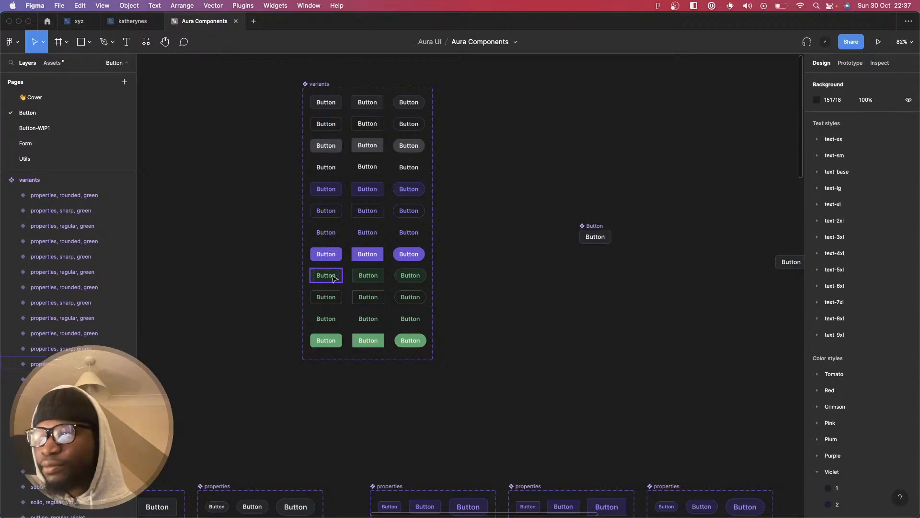
left_click(330, 270)
left_click(898, 262)
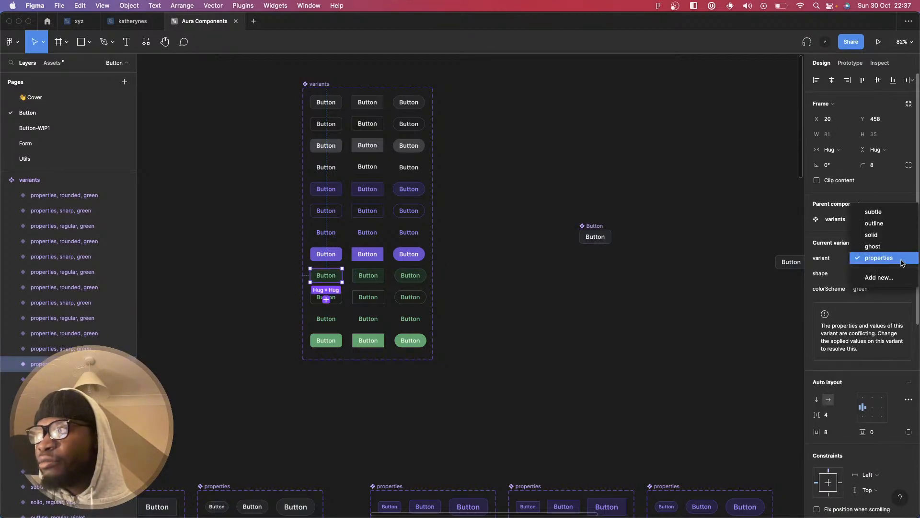
left_click(897, 261)
left_click(368, 275, "shift")
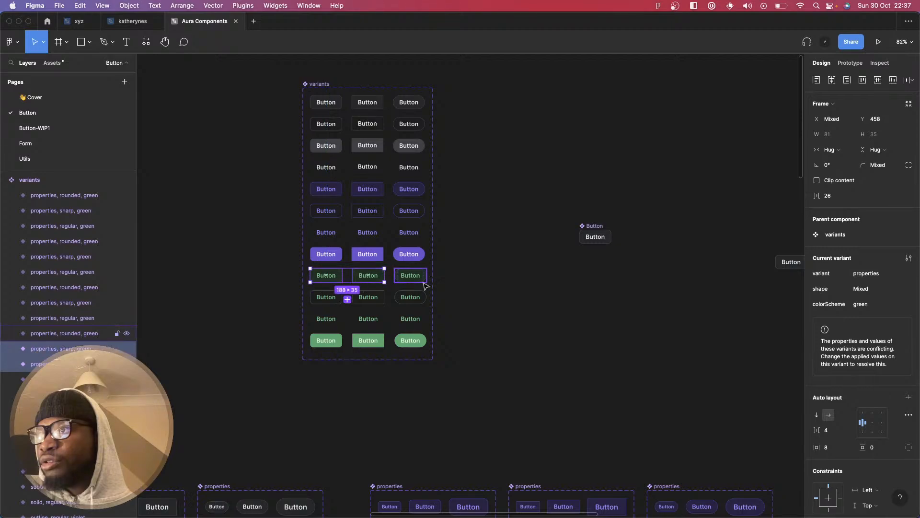
left_click(411, 275, "shift")
left_click(900, 274)
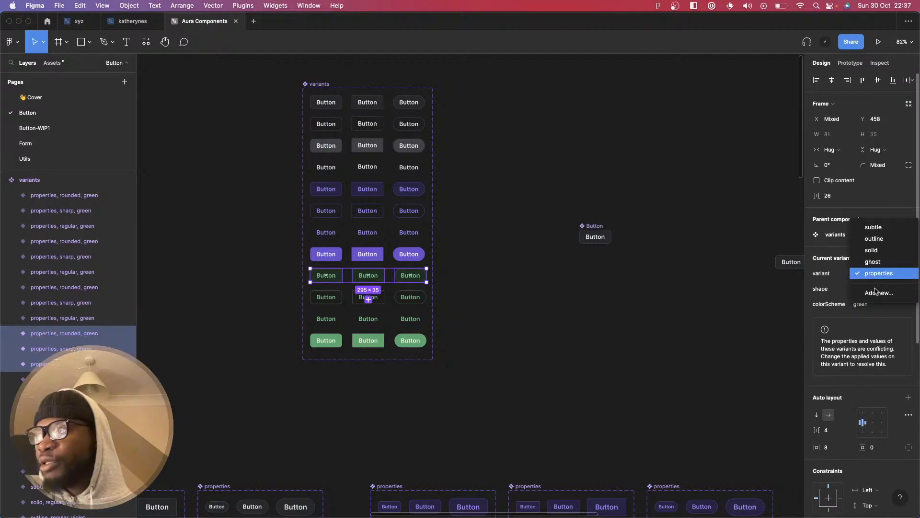
left_click(874, 227)
- Set the variant property to outline for the three buttons in the second green row
left_click(338, 297)
left_click(368, 297, "shift")
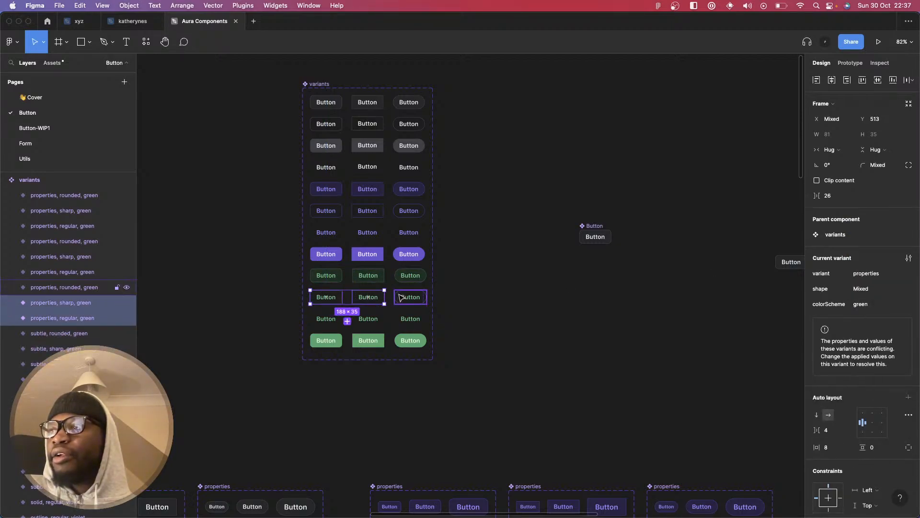
left_click(410, 297, "shift")
left_click(902, 274)
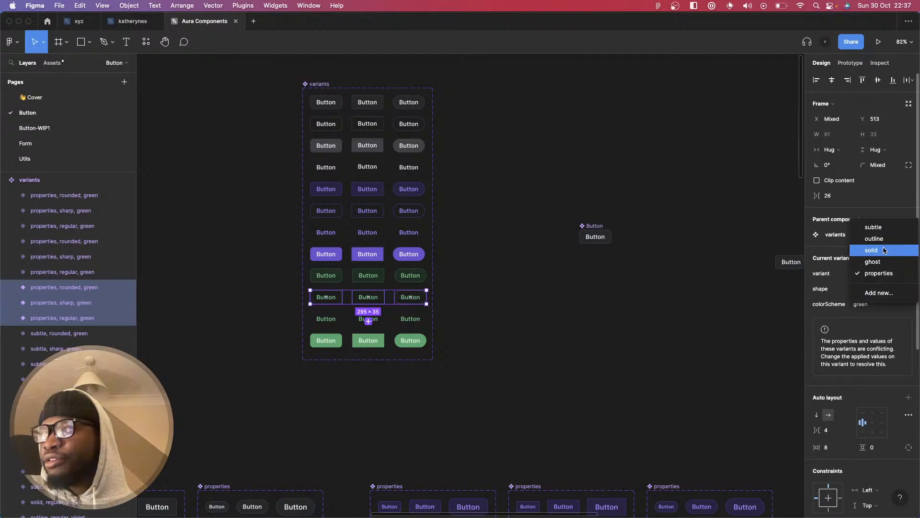
left_click(873, 238)
- Set the variant property to ghost for the three buttons in the third green row
left_click(325, 319)
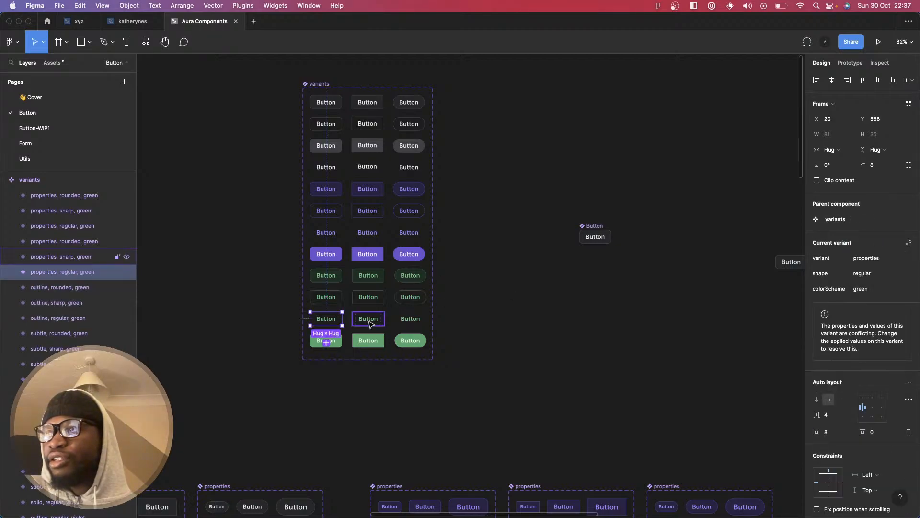
left_click(368, 318, "shift")
left_click(410, 318, "shift")
left_click(903, 273)
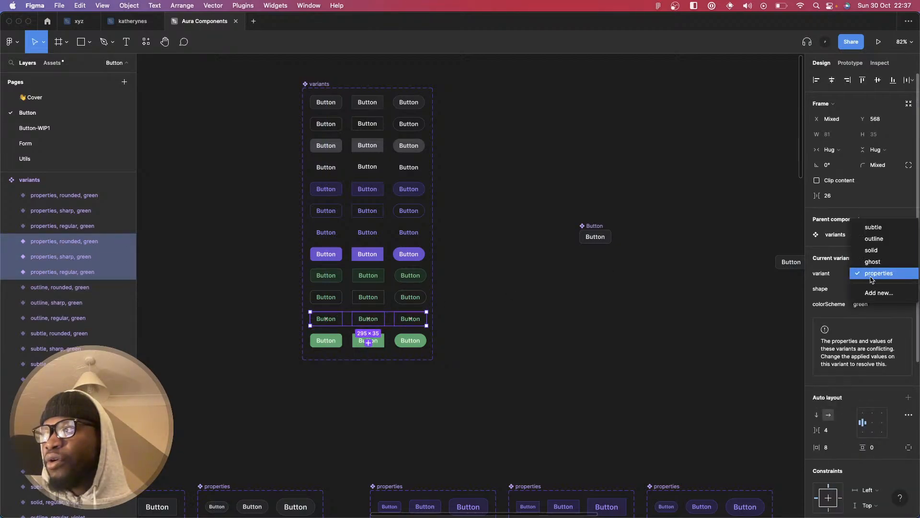
left_click(863, 262)
- Set the variant property to solid for the three filled green buttons in the last row and check the green variants' properties
left_click(326, 341)
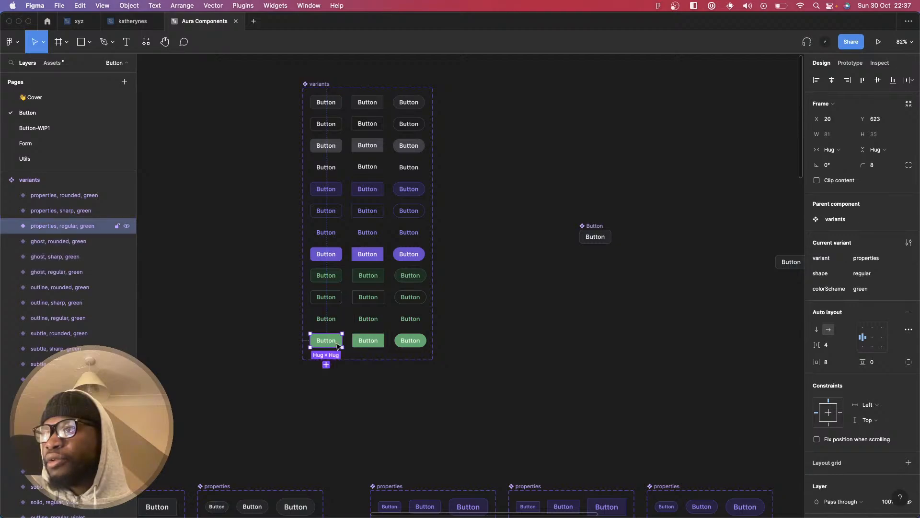
left_click(368, 341, "shift")
left_click(410, 340, "shift")
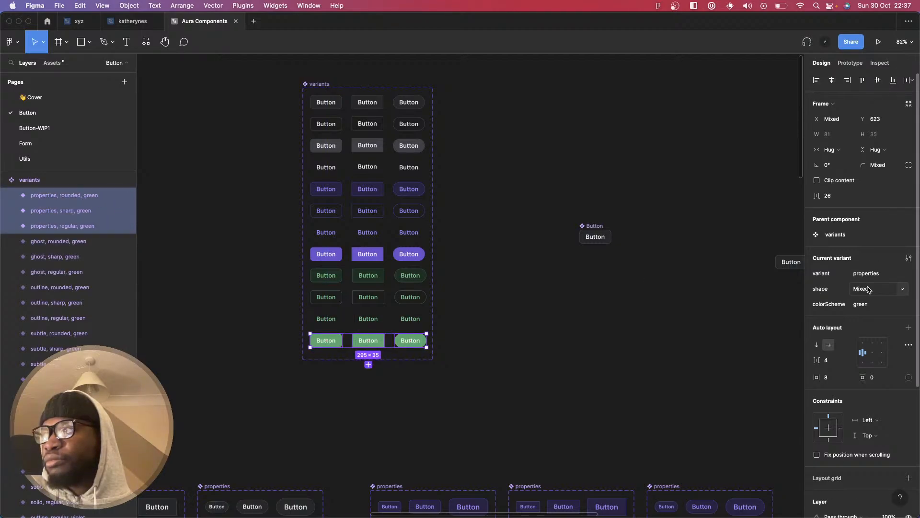
left_click(903, 274)
left_click(875, 257)
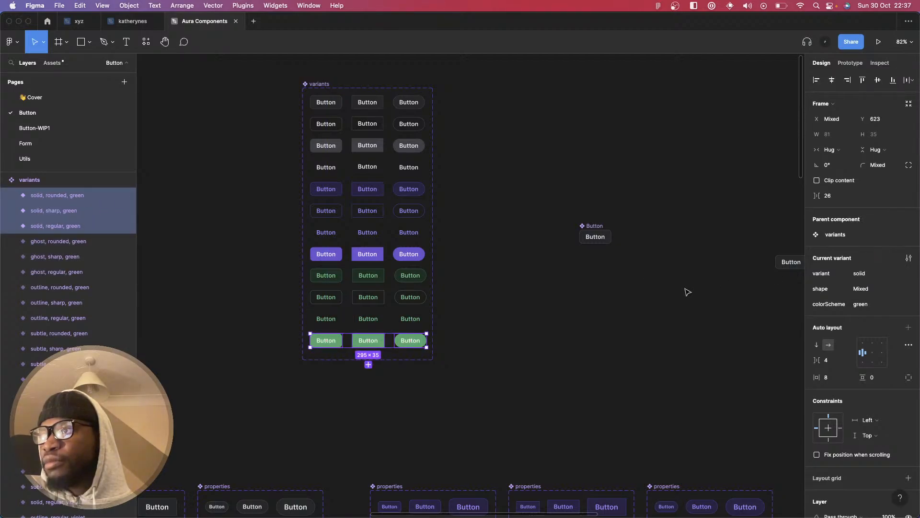
left_click(411, 297)
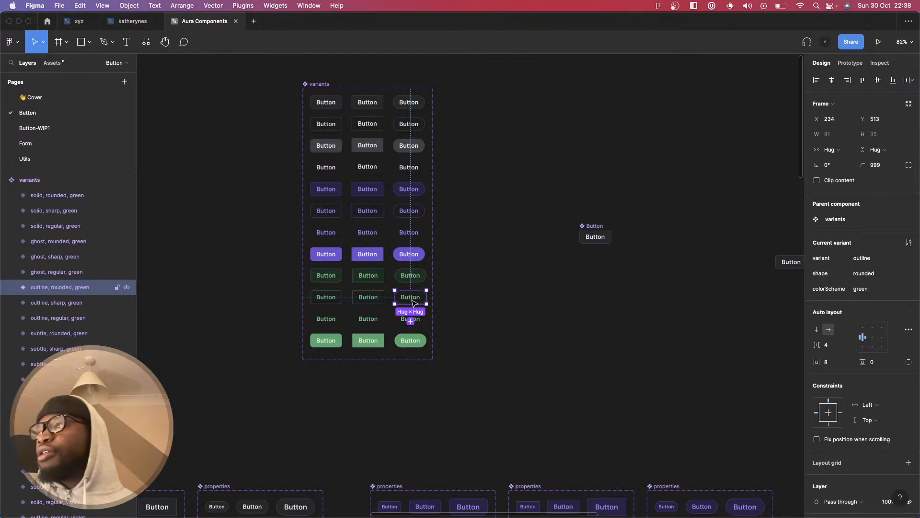
left_click(369, 341)
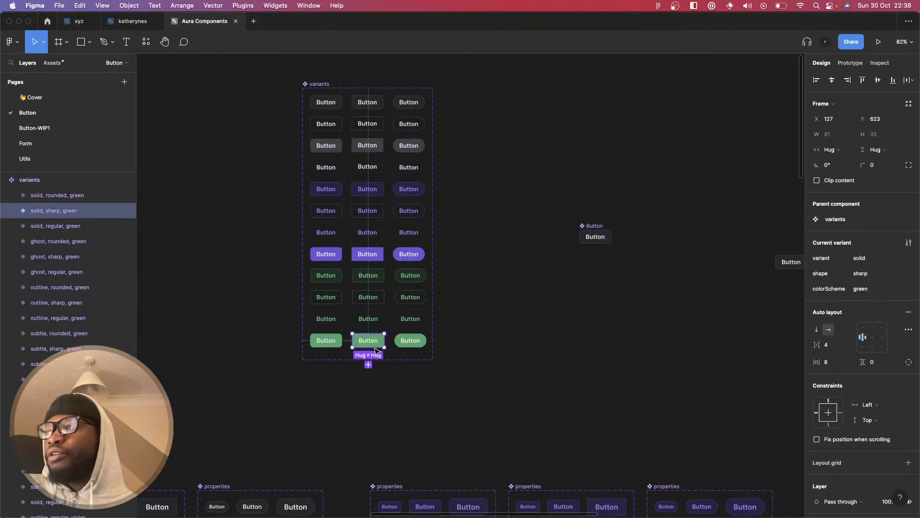
- Try the green color scheme on the Sign Up instance of _test, and undo the change
left_click(488, 329)
scroll(551, 333, "down", 5)
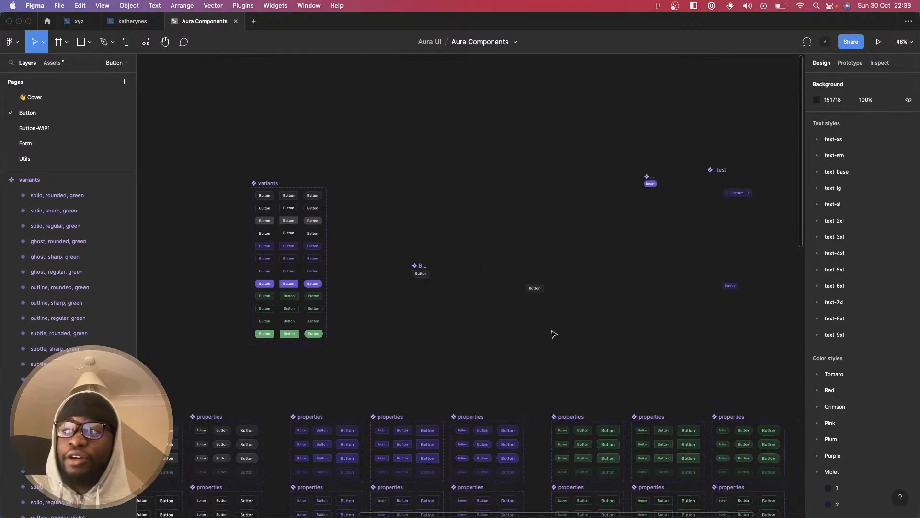
scroll(551, 333, "right", 5)
left_click(585, 292)
scroll(596, 295, "up", 5)
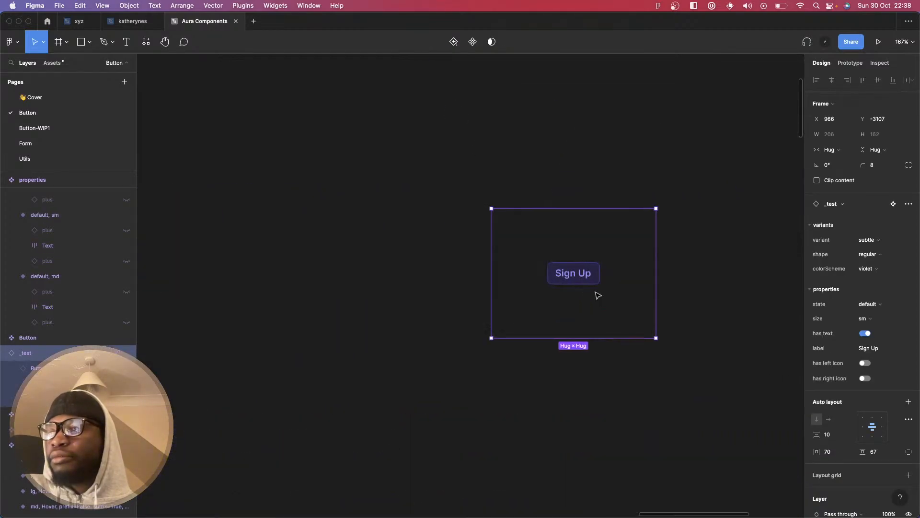
scroll(596, 295, "up", 5)
scroll(596, 295, "right", 4)
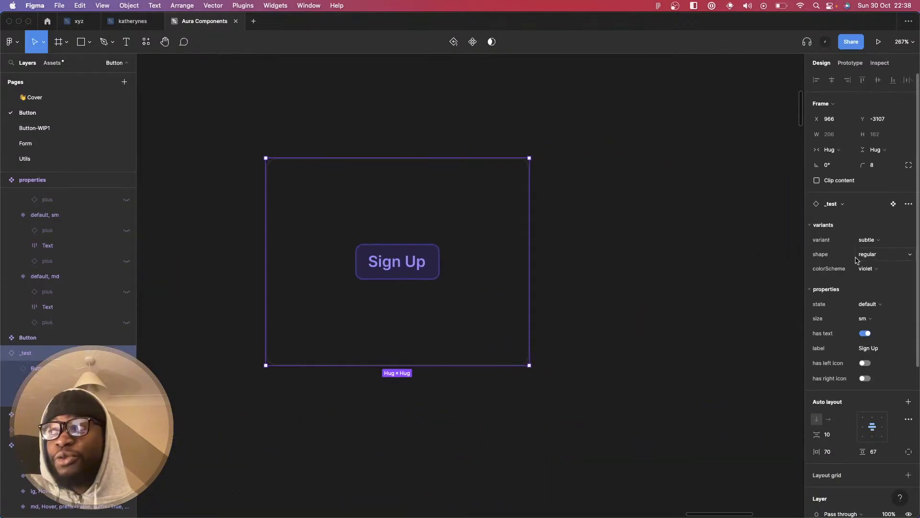
left_click(868, 268)
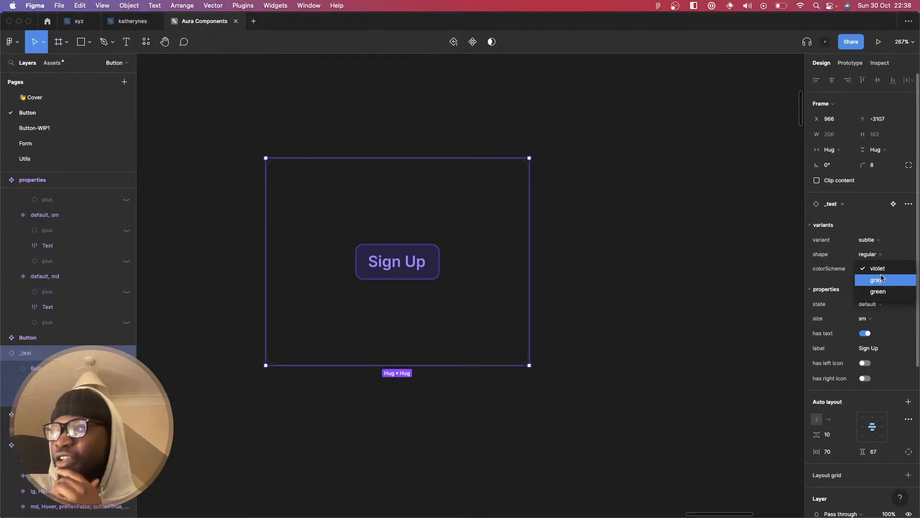
left_click(880, 291)
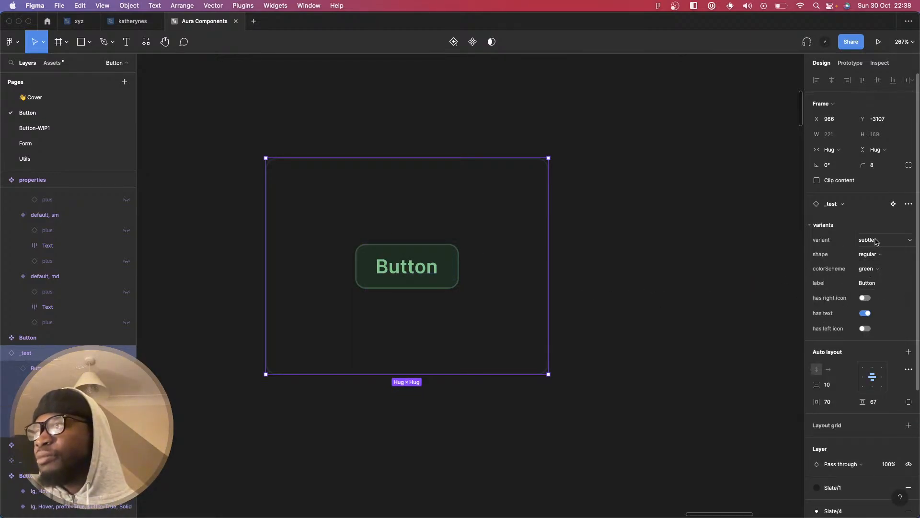
scroll(876, 241, "down", 1)
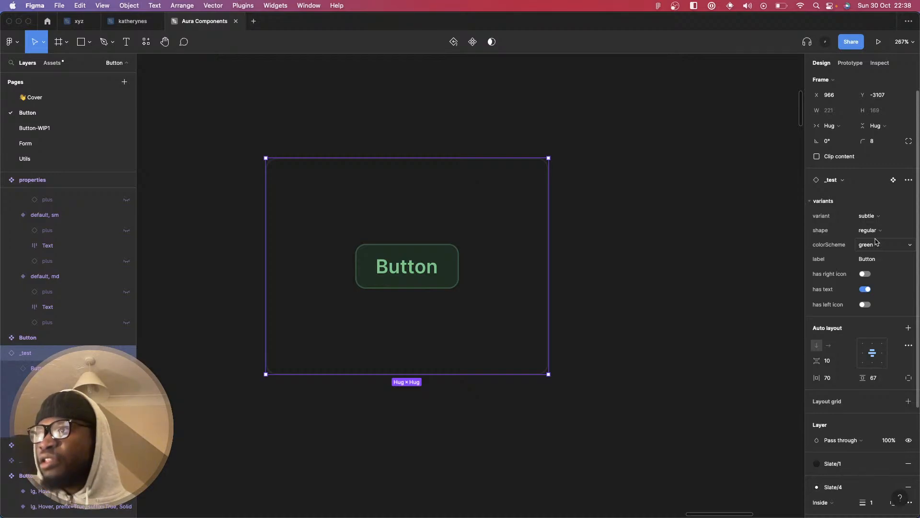
key("super+z")
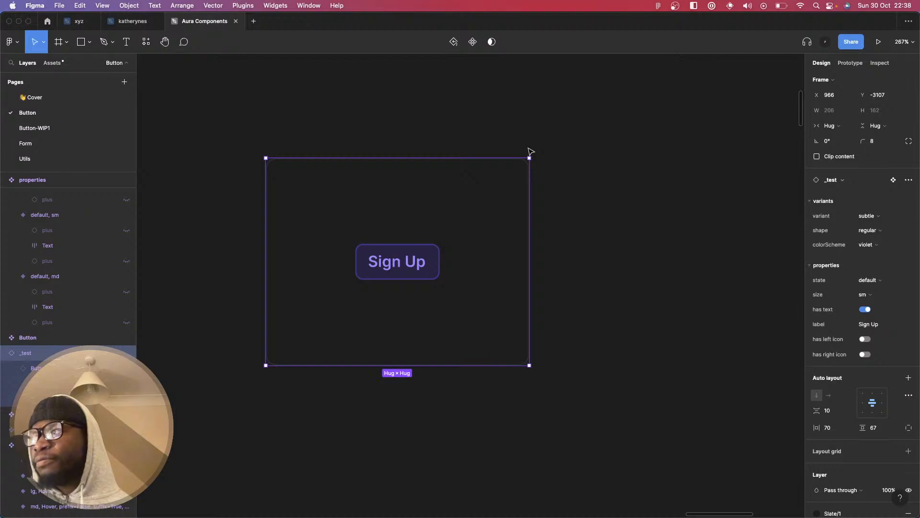
- Check which nested instances can have their properties exposed in the first green properties component set
scroll(408, 262, "down", 10)
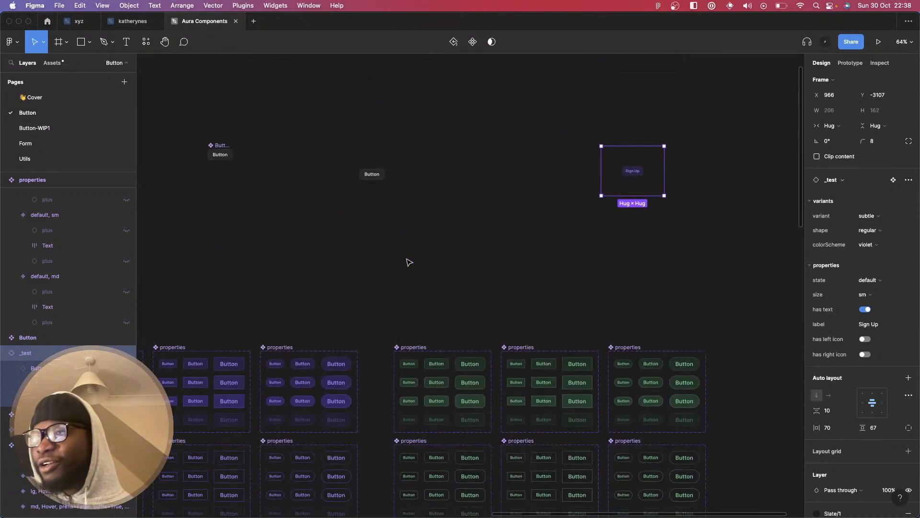
left_click(415, 346)
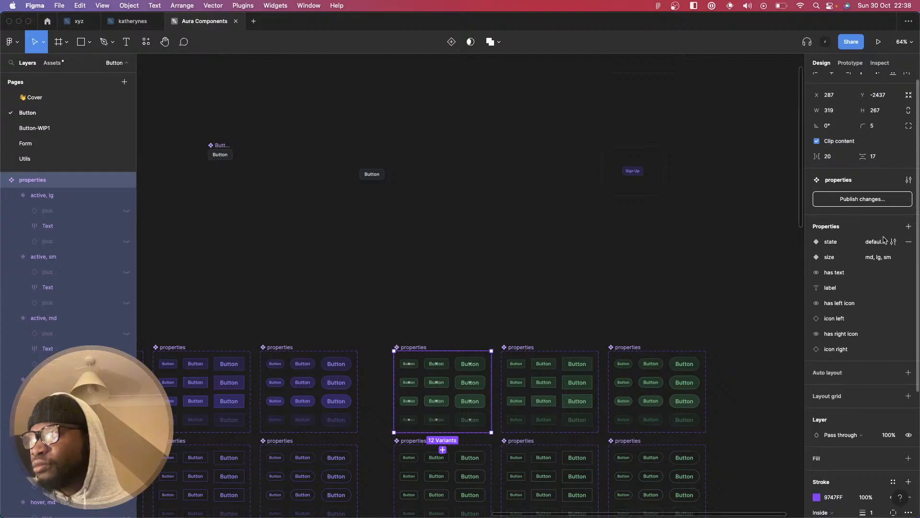
left_click(909, 226)
left_click(853, 321)
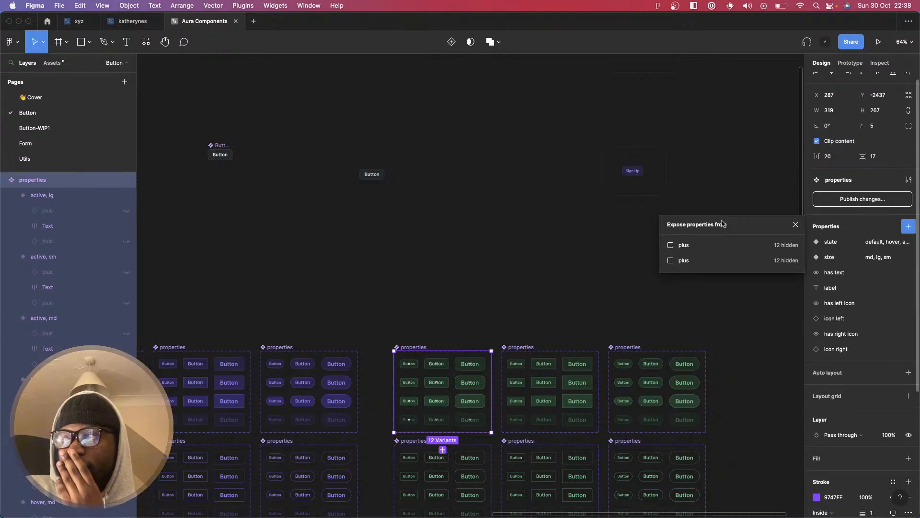
left_click(796, 225)
- Compare the Sign Up instance's exposed properties under green and violet by repeatedly applying and undoing the green color scheme
scroll(713, 255, "up", 4)
scroll(713, 255, "down", 3)
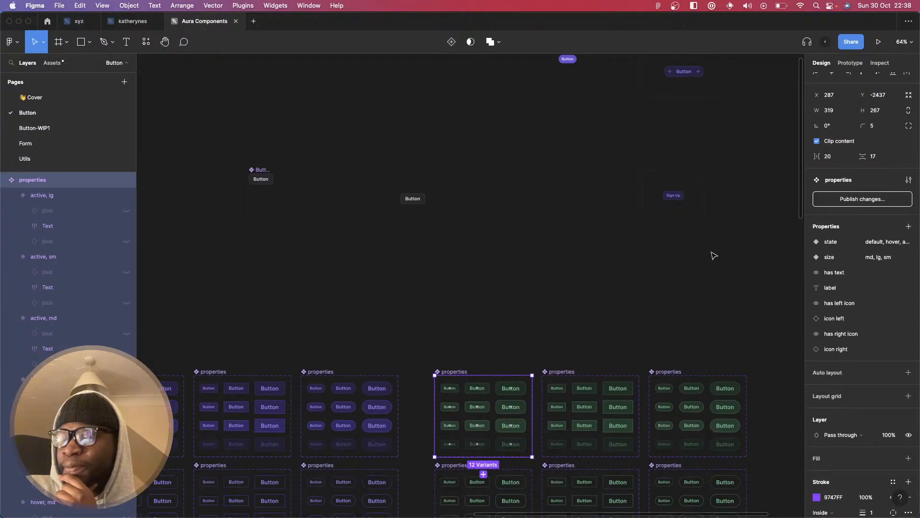
left_click(674, 207)
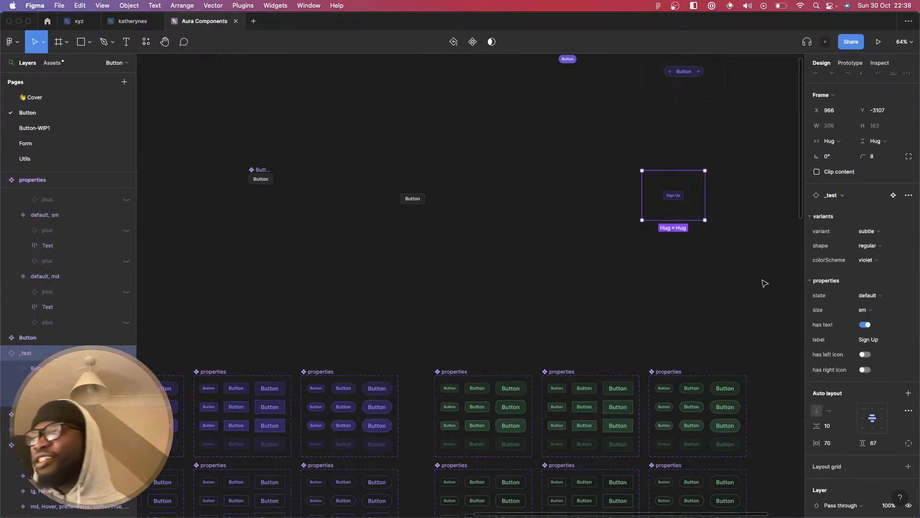
scroll(690, 202, "up", 5)
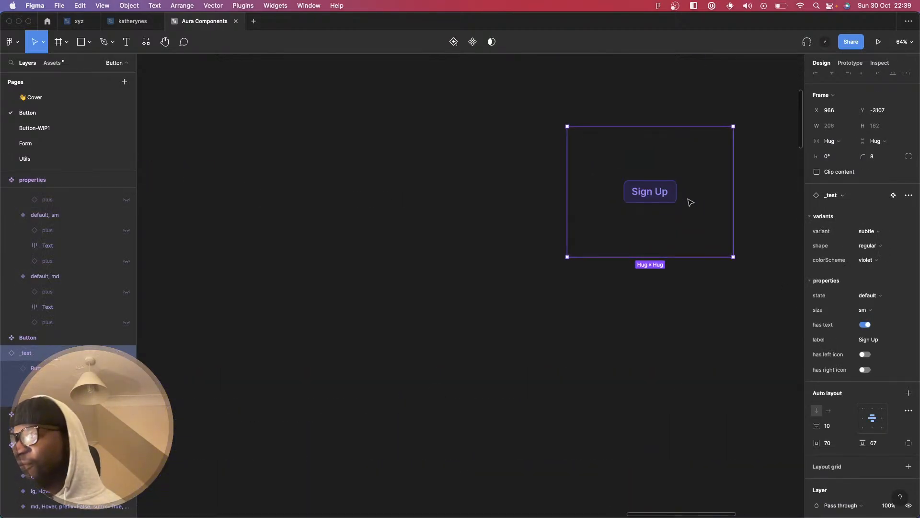
scroll(719, 216, "right", 5)
left_click(867, 260)
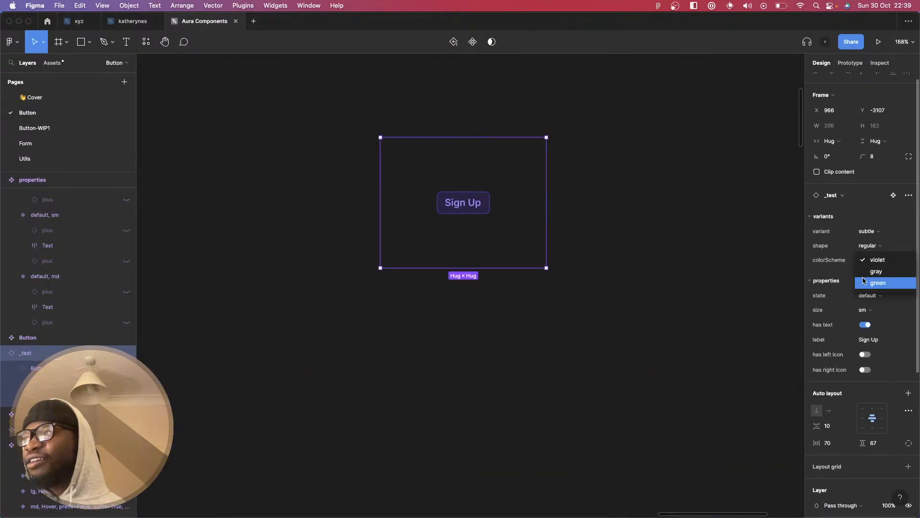
left_click(866, 283)
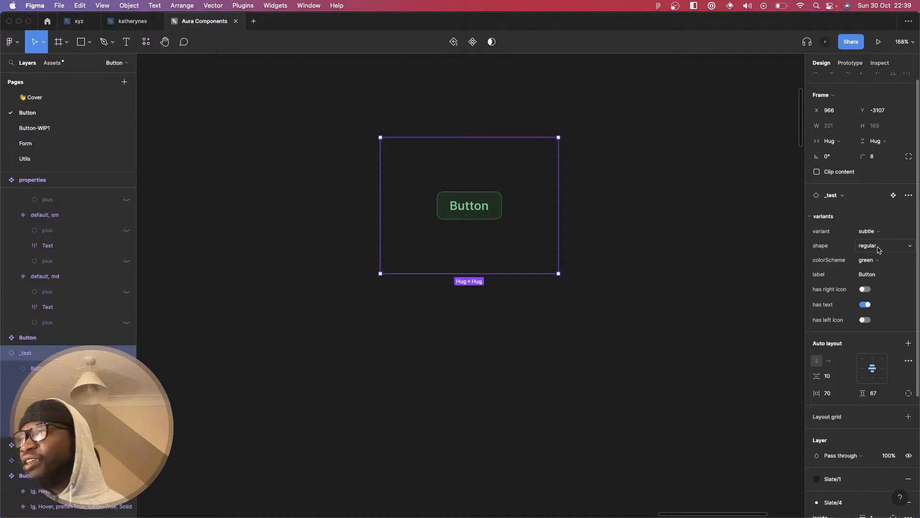
key("cmd+z")
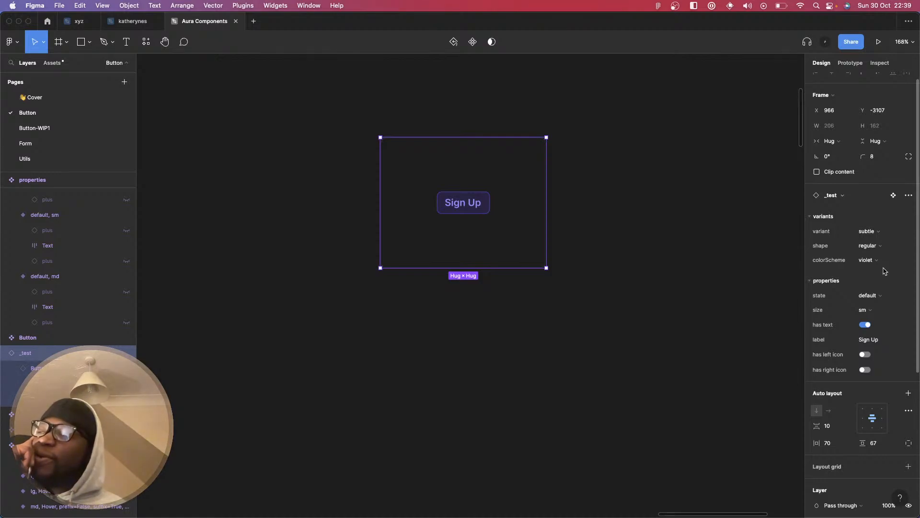
key("super+shift+z")
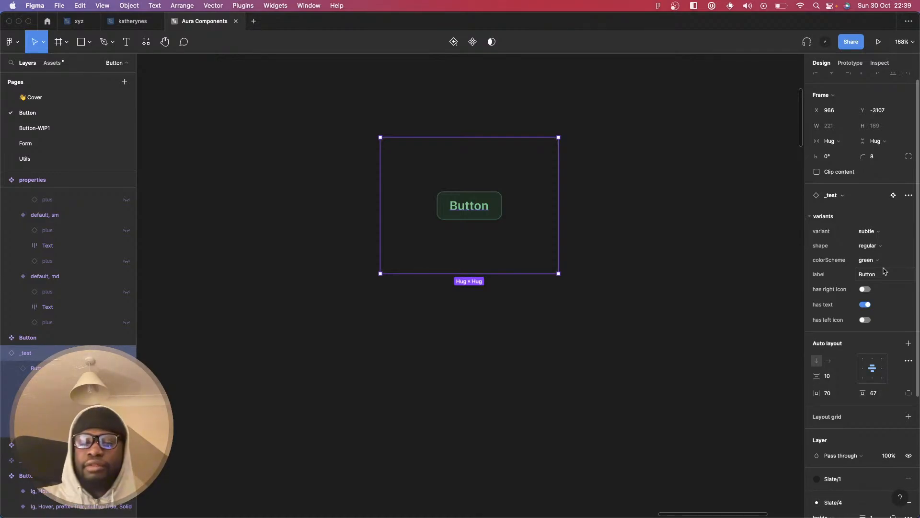
key("ctrl+z")
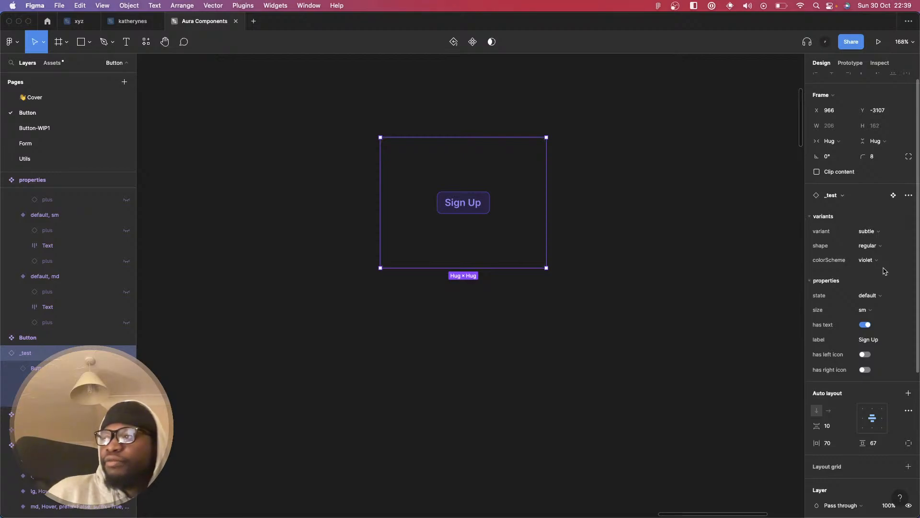
key("ctrl+shift+z")
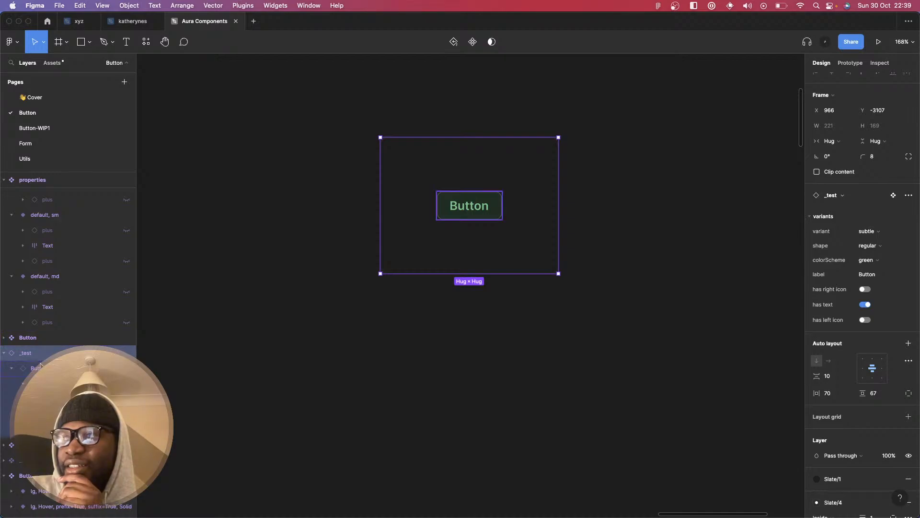
key("ctrl+z")
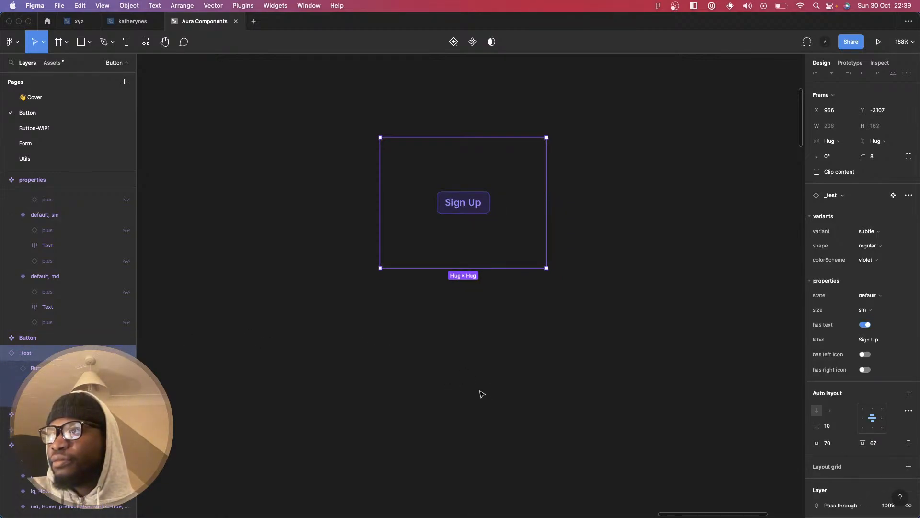
scroll(481, 394, "down", 1)
scroll(513, 391, "down", 6)
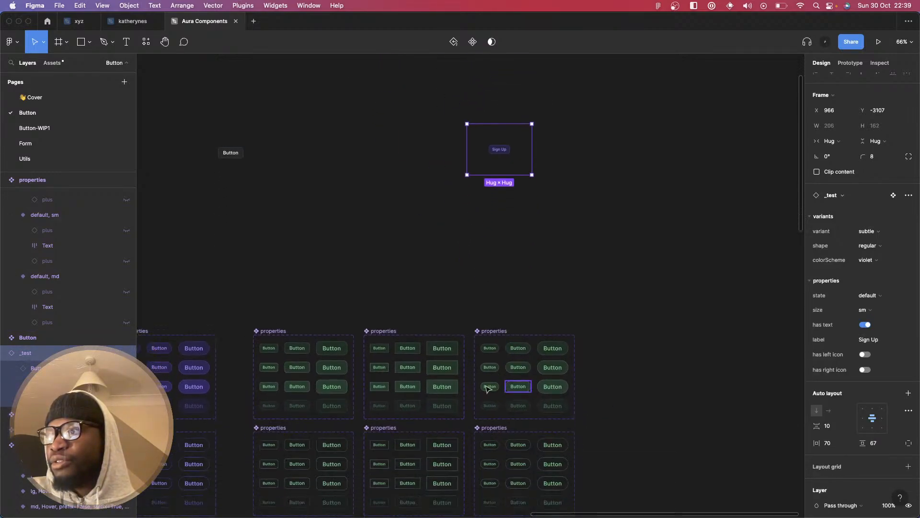
scroll(487, 385, "down", 5)
left_click_drag(238, 197, 655, 425)
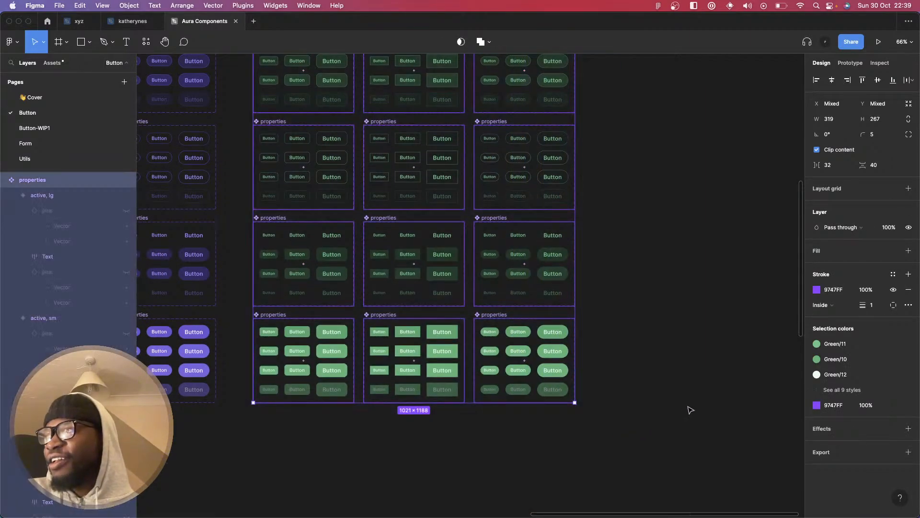
key("Return")
scroll(700, 396, "up", 2)
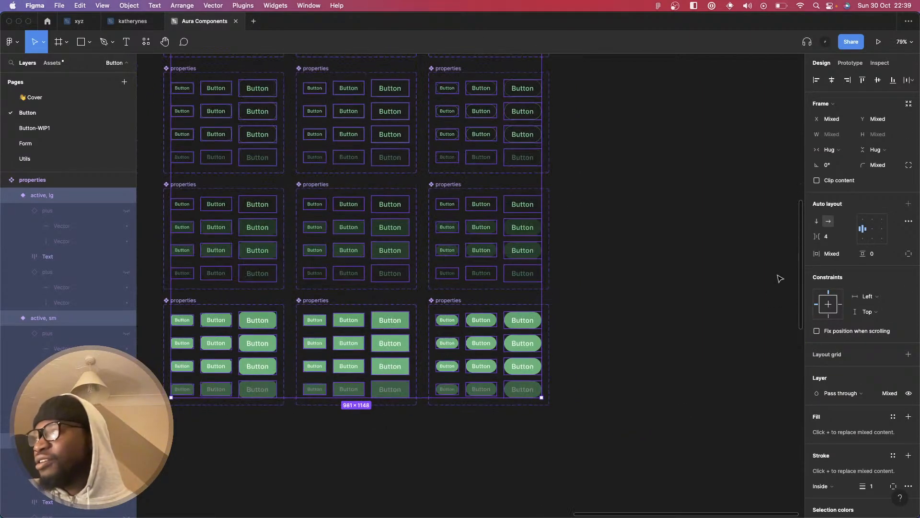
scroll(649, 248, "up", 2)
scroll(649, 248, "left", 1)
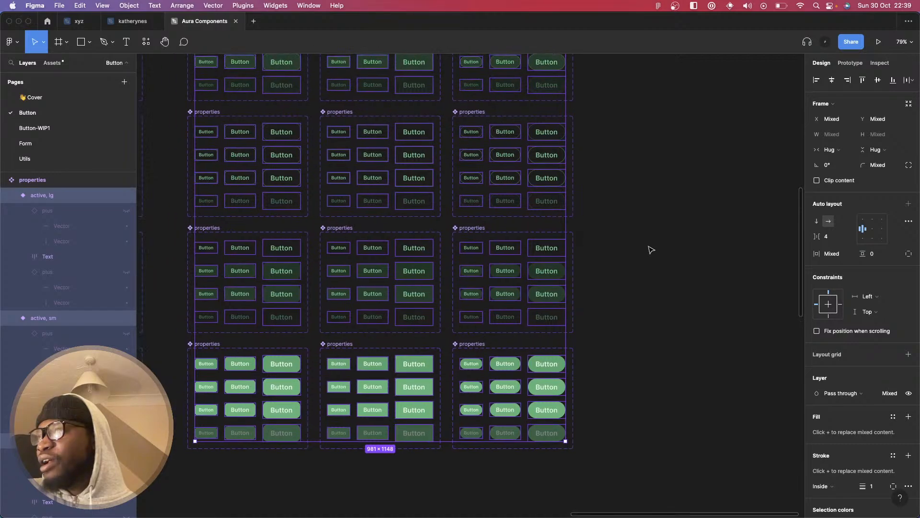
left_click(693, 178)
scroll(671, 173, "up", 3)
scroll(671, 173, "left", 3)
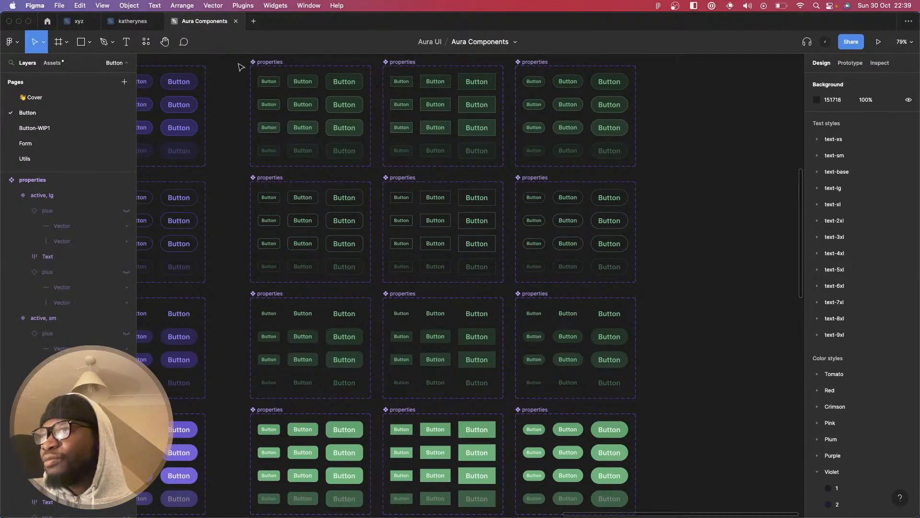
left_click_drag(237, 61, 715, 431)
scroll(716, 431, "up", 3)
scroll(715, 432, "left", 1)
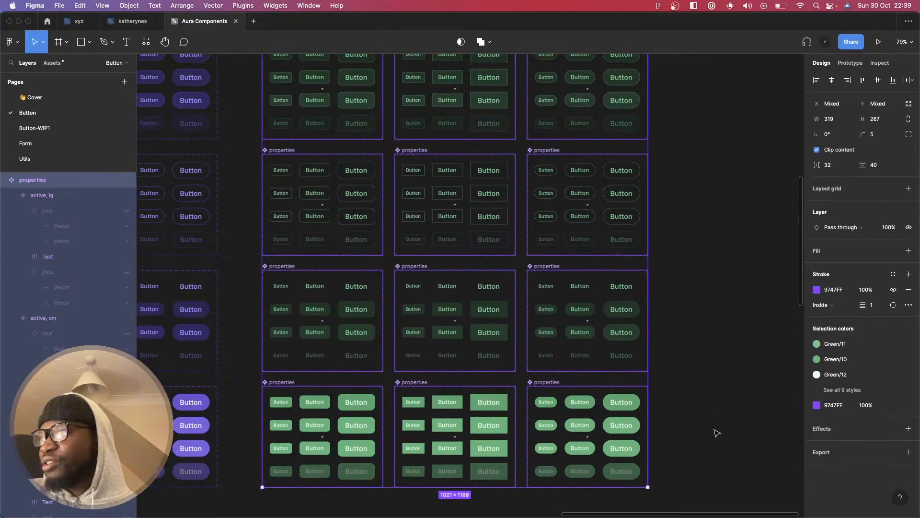
key("Escape")
- Expose the properties of both nested plus instances in the first green properties component set
left_click(293, 69)
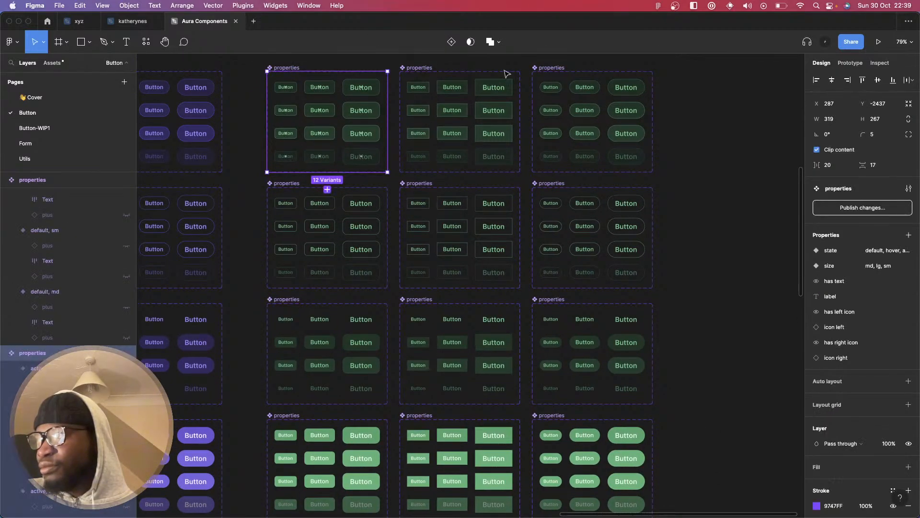
left_click(909, 235)
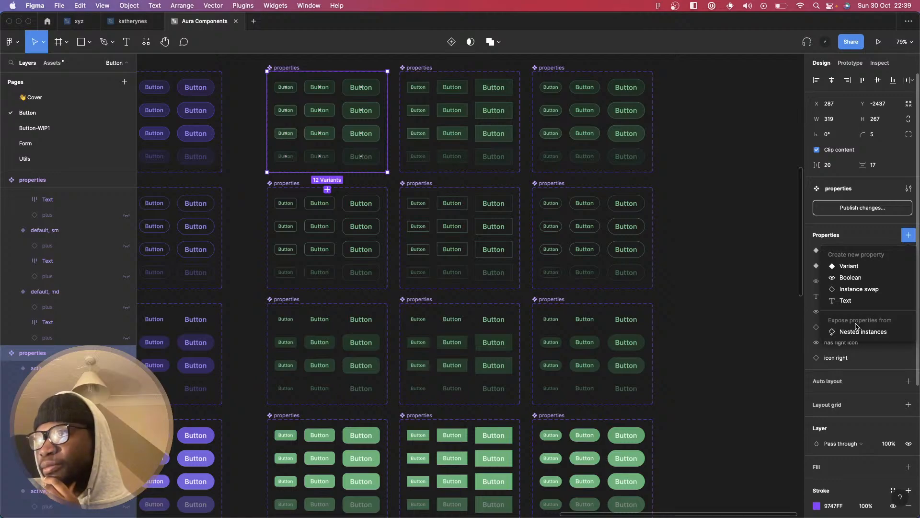
left_click(857, 332)
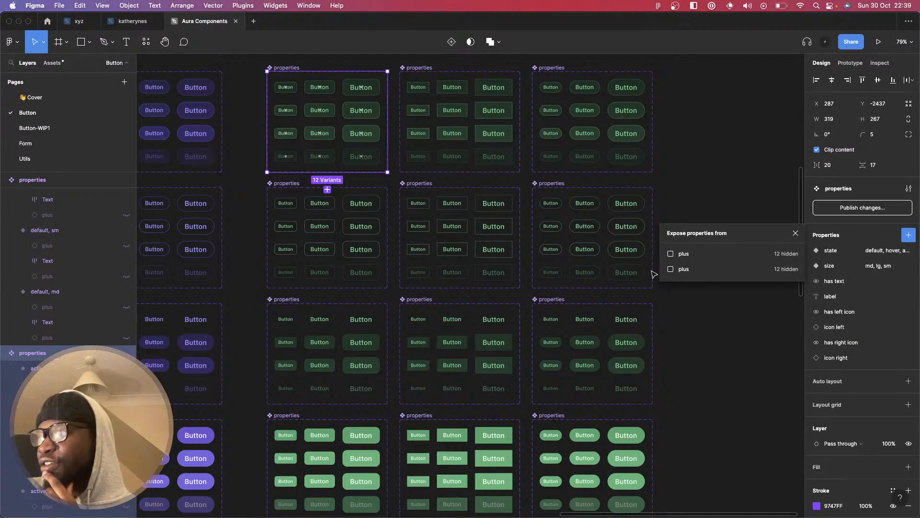
left_click(671, 254)
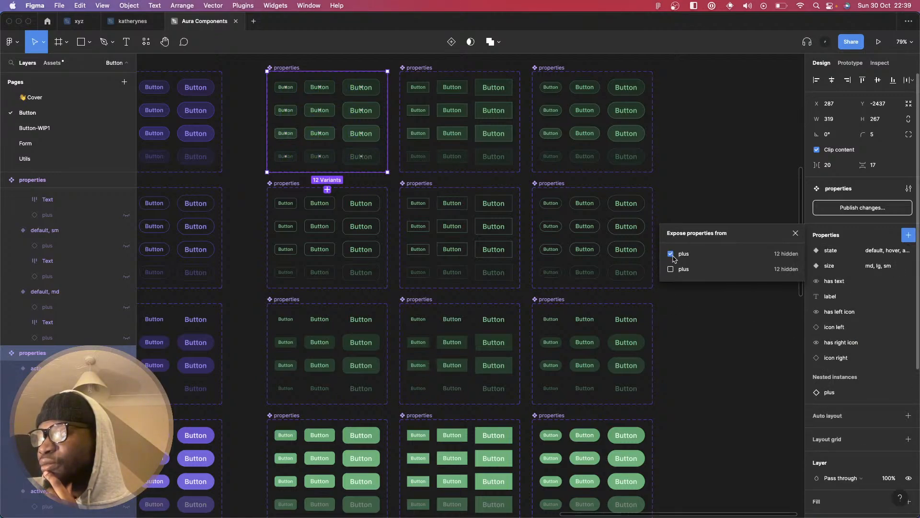
left_click(670, 270)
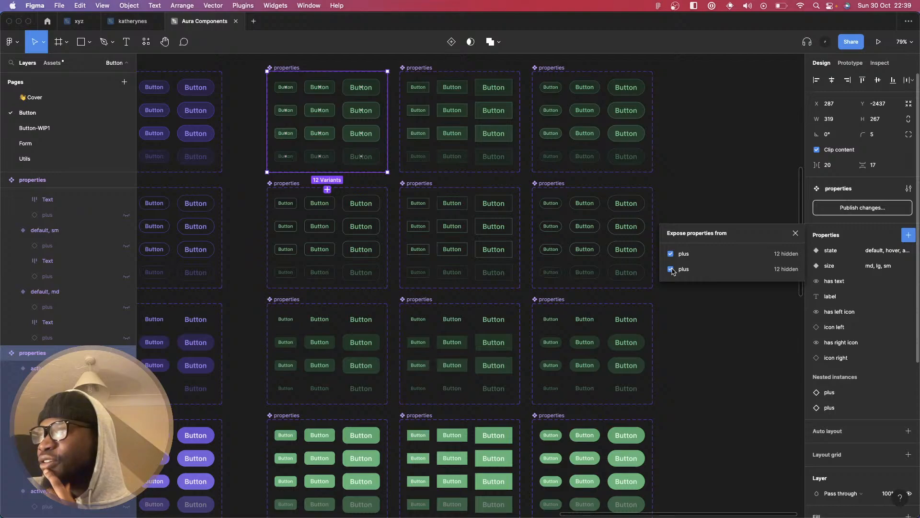
left_click(671, 270)
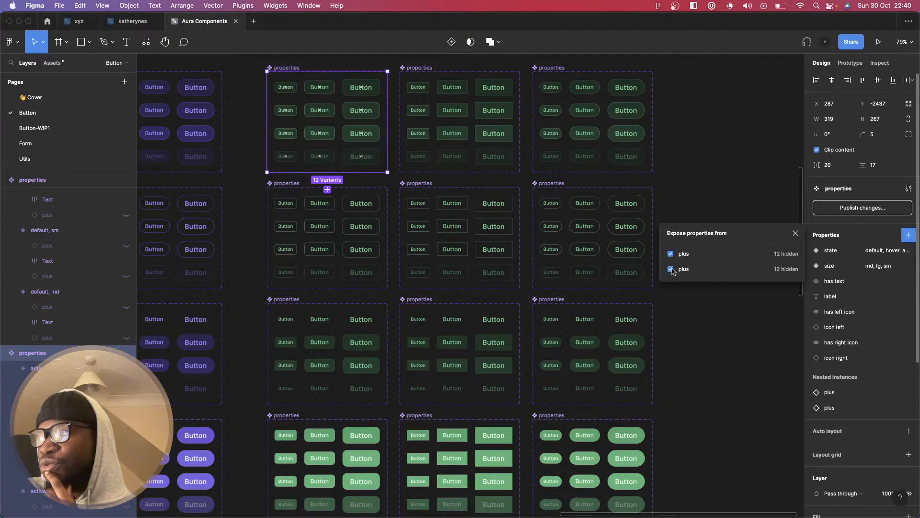
left_click(671, 269)
left_click(796, 234)
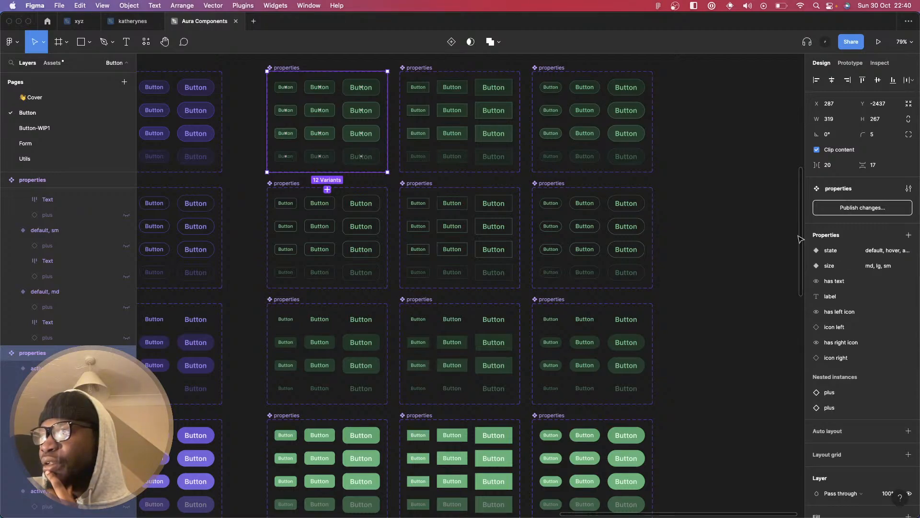
- Try the green color scheme on the Sign Up instance again, and undo the change
scroll(698, 213, "up", 8)
scroll(698, 213, "left", 3)
left_click(710, 192)
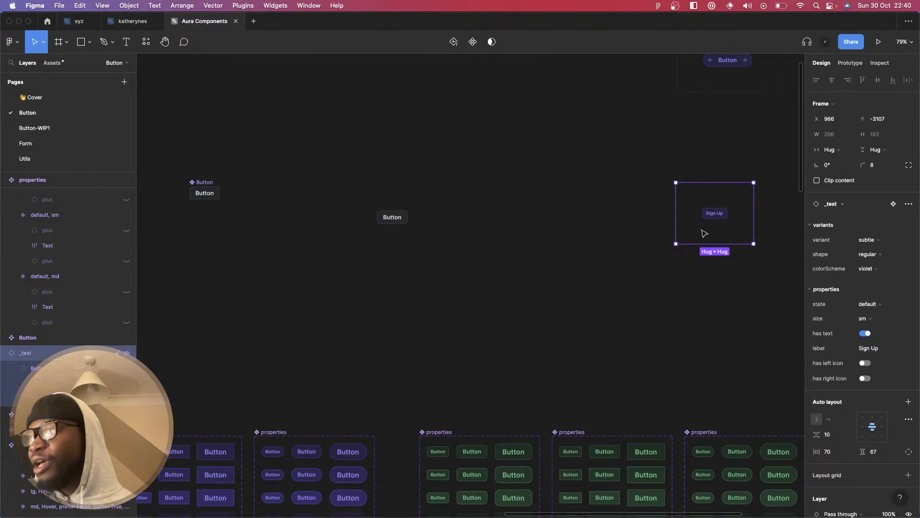
scroll(688, 232, "up", 5)
scroll(688, 232, "right", 5)
left_click(879, 269)
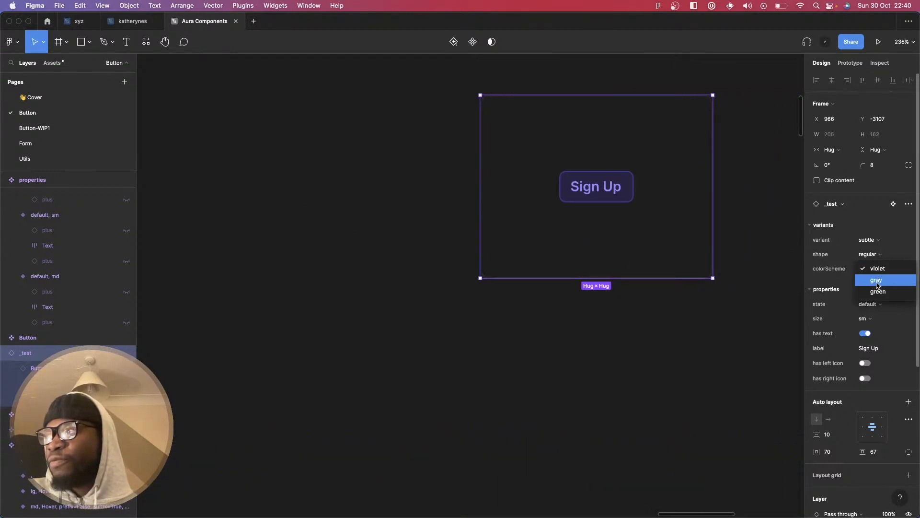
left_click(876, 292)
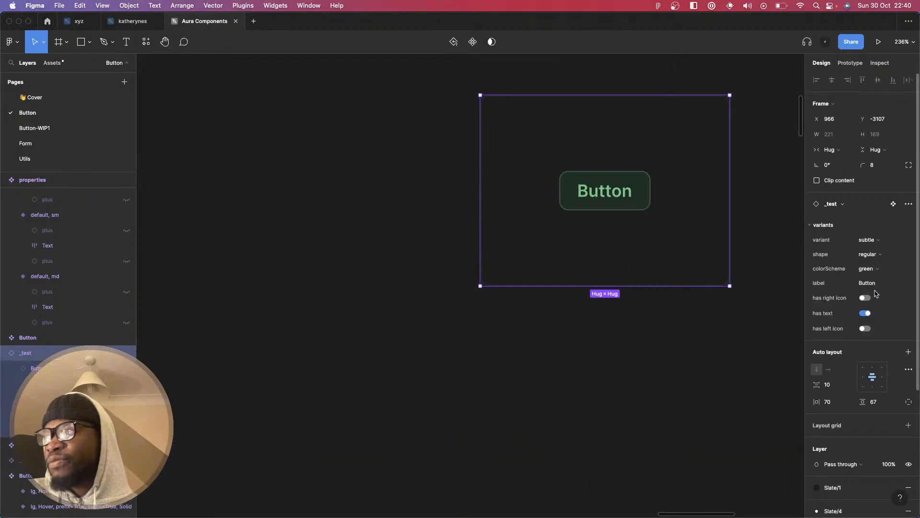
key("super+z")
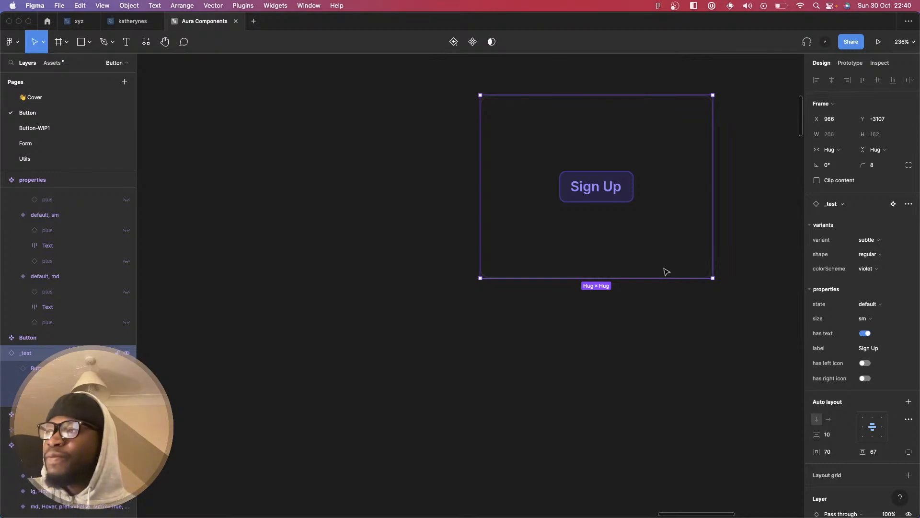
- Undo exposing the nested plus instances in the first green properties component set
scroll(665, 287, "down", 3)
scroll(663, 306, "down", 5)
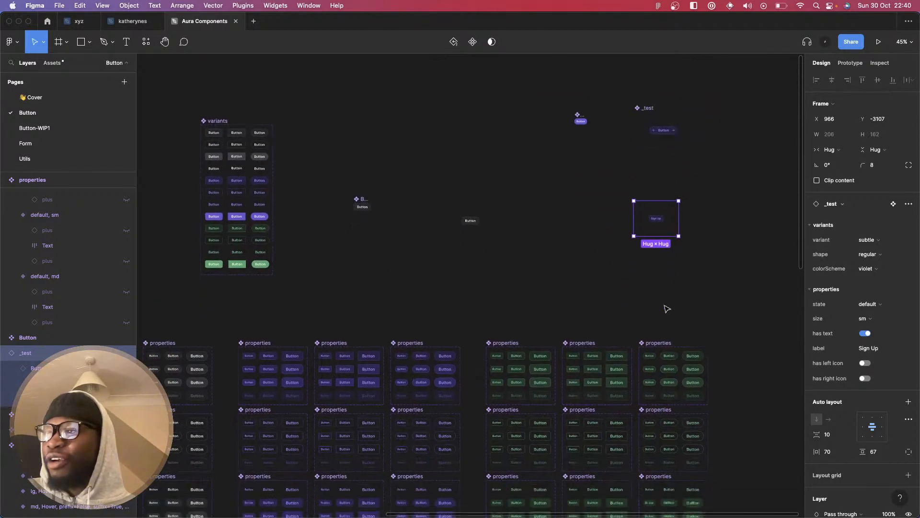
scroll(667, 309, "down", 1)
key("super+z")
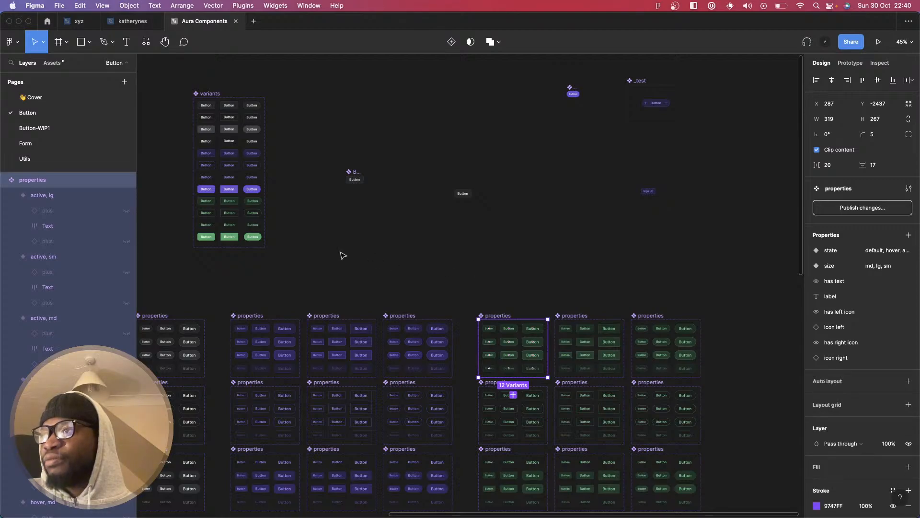
- Expose the properties of the two remaining hidden plus instances in the variants component set
scroll(343, 256, "up", 10)
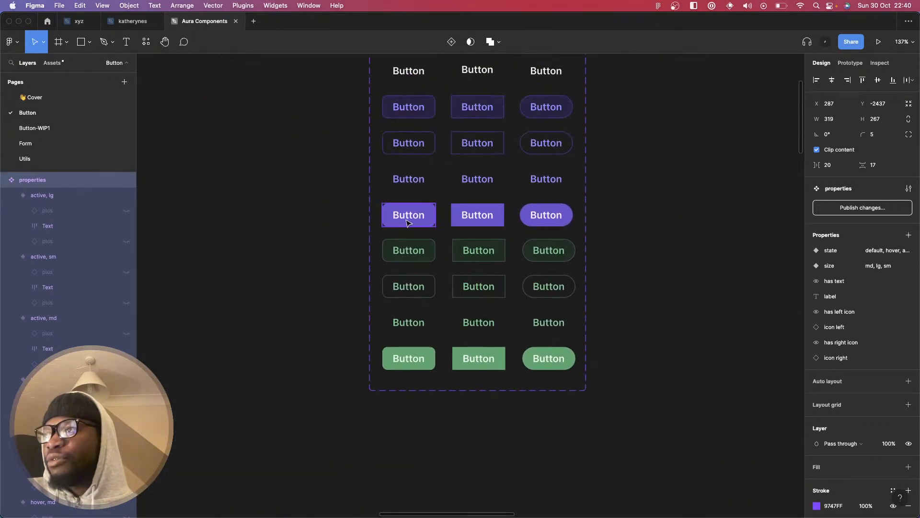
left_click(407, 222)
scroll(479, 249, "up", 5)
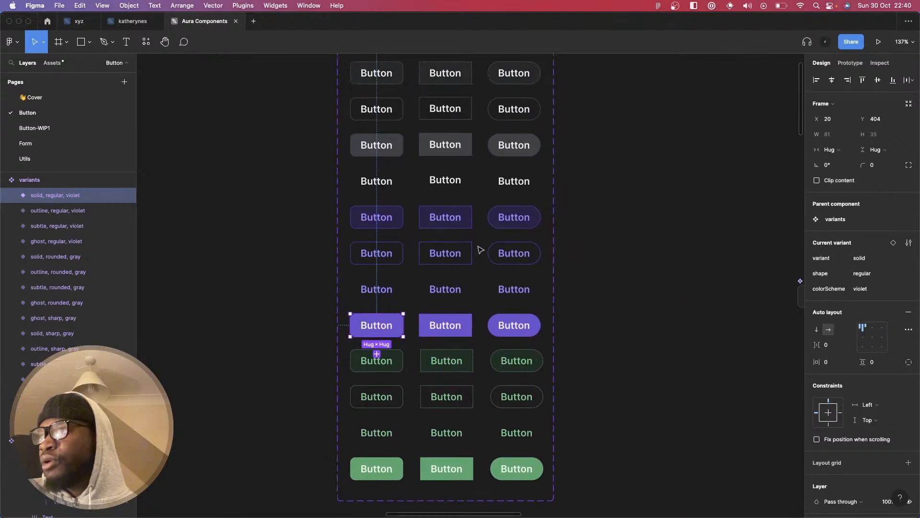
left_click(356, 102)
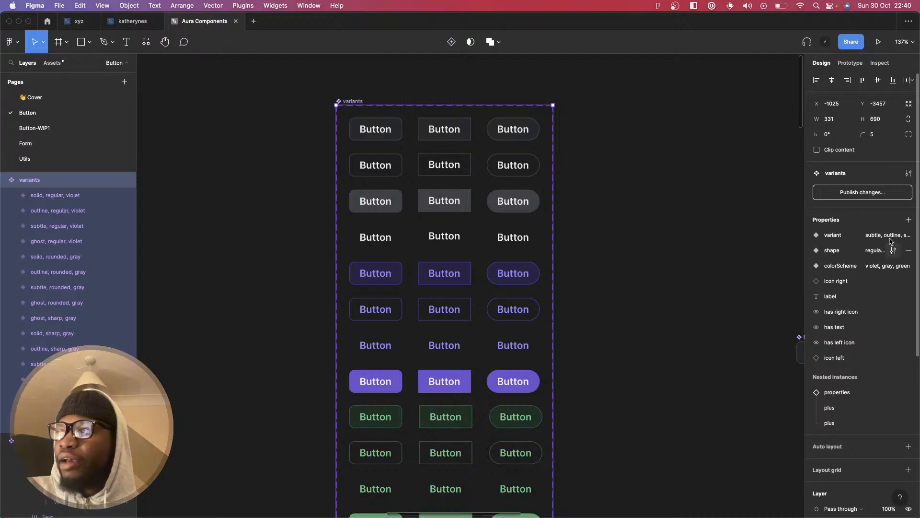
left_click(908, 221)
left_click(863, 316)
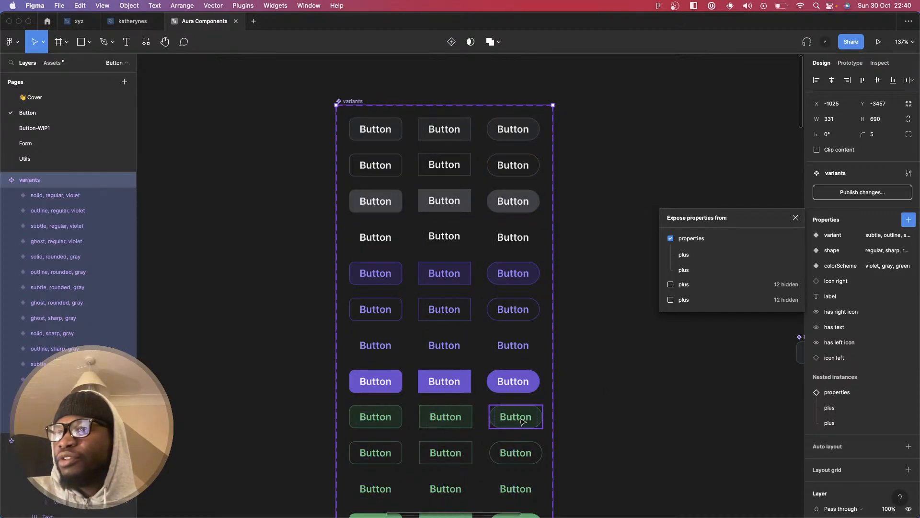
left_click(670, 284)
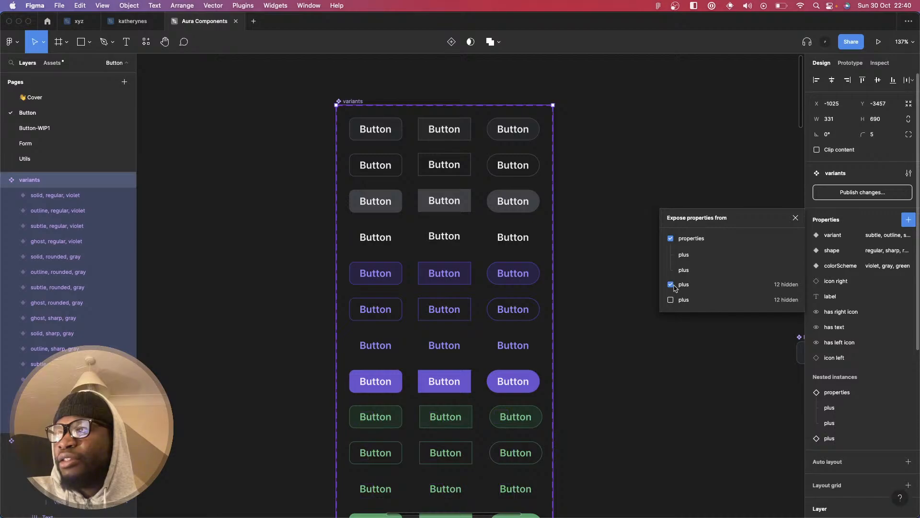
left_click(670, 300)
left_click(796, 218)
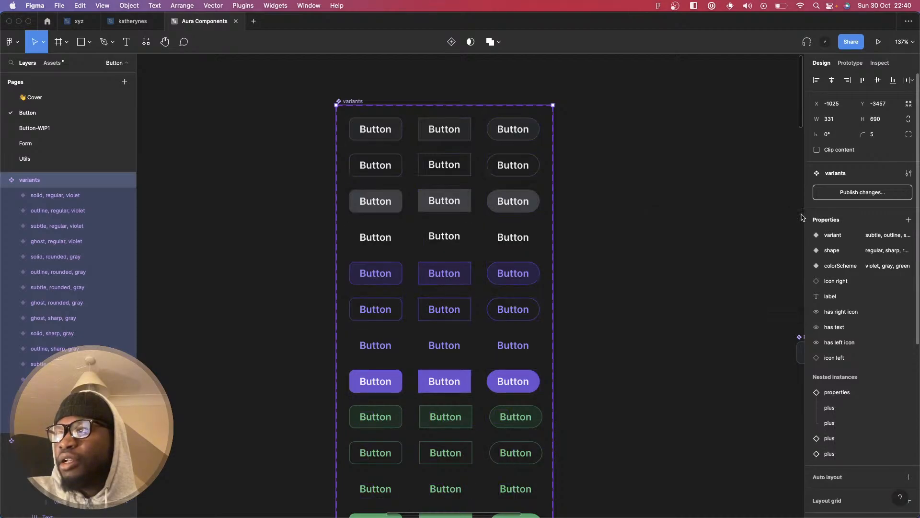
- Switch the Sign Up instance of _test to the green color scheme, undo it, reapply green, and deselect everything
scroll(721, 230, "right", 10)
scroll(781, 230, "right", 10)
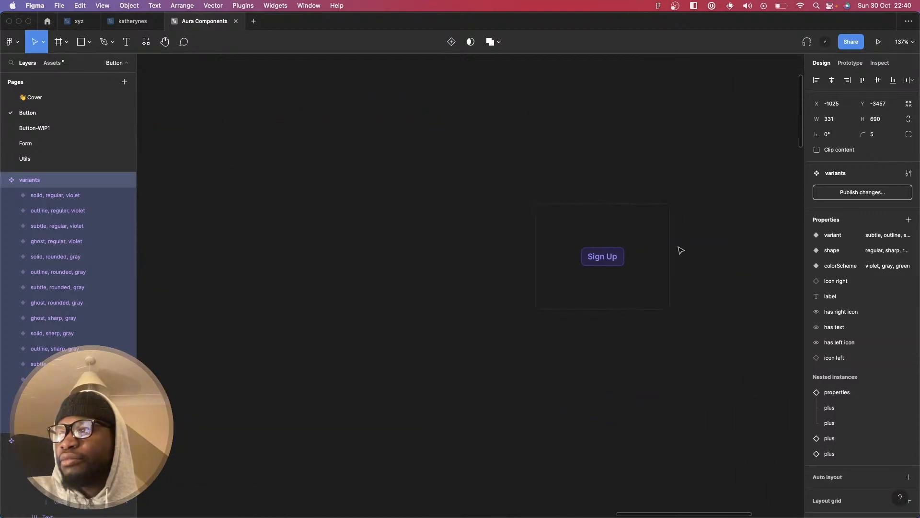
left_click(632, 246)
left_click(884, 270)
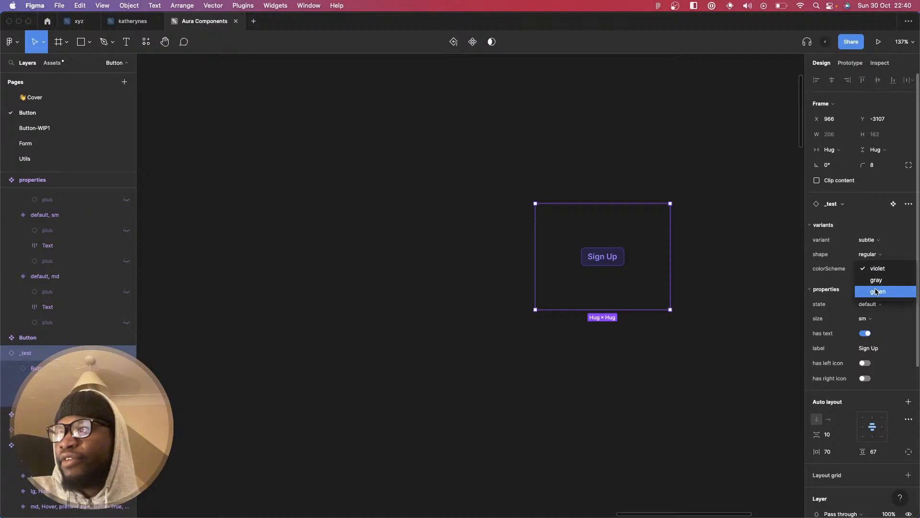
left_click(877, 291)
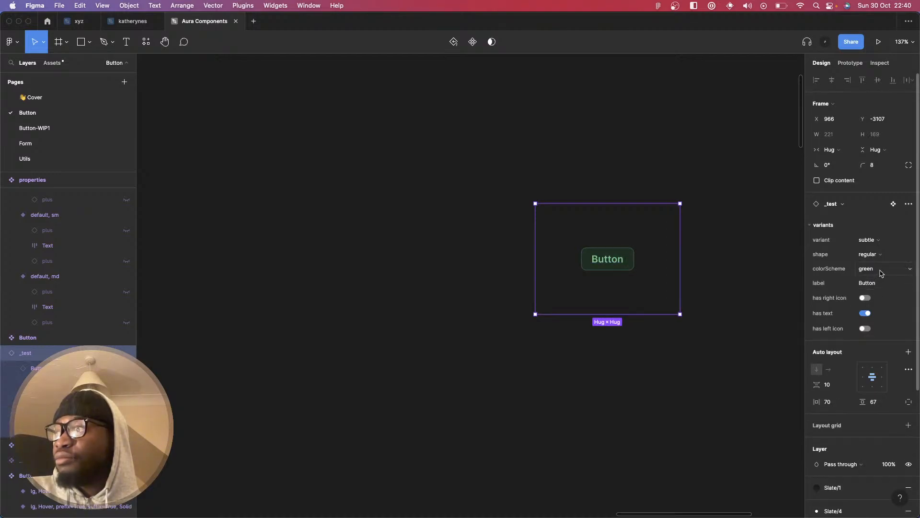
key("super+z")
left_click(881, 272)
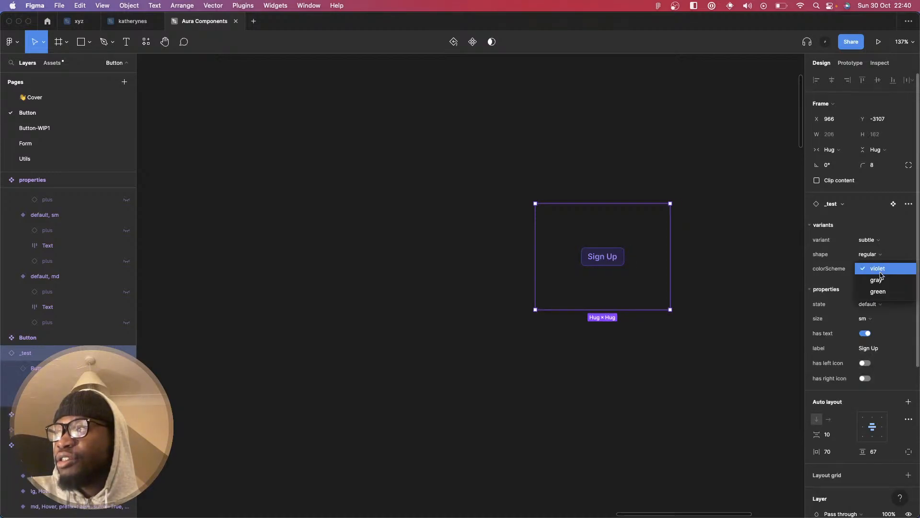
left_click(877, 292)
key("super+a")
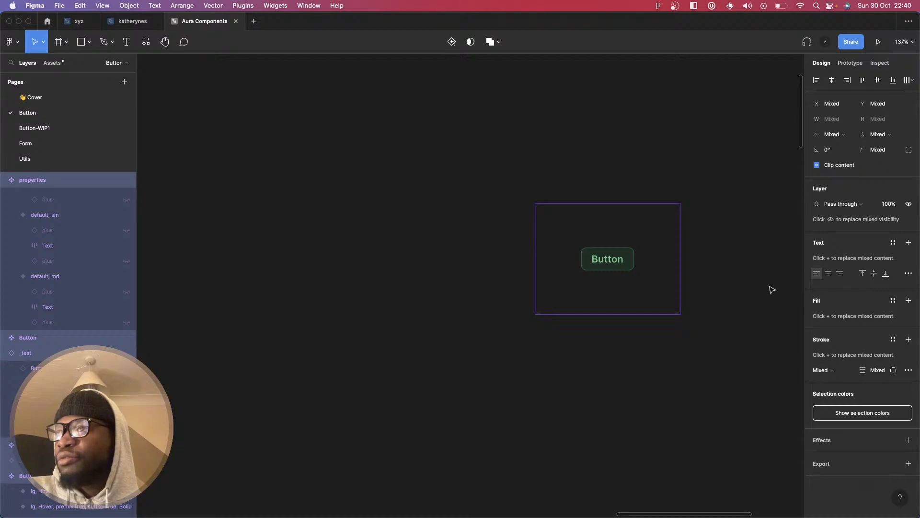
left_click(542, 282)
left_click(508, 277)
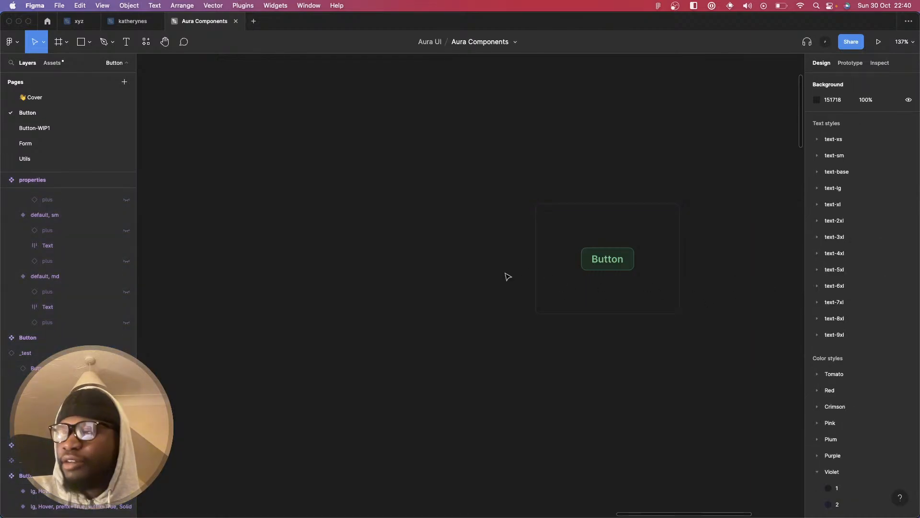
- Examine the green _test instance's exposed properties alongside the variants and properties component sets
scroll(509, 277, "down", 5)
scroll(508, 277, "up", 6)
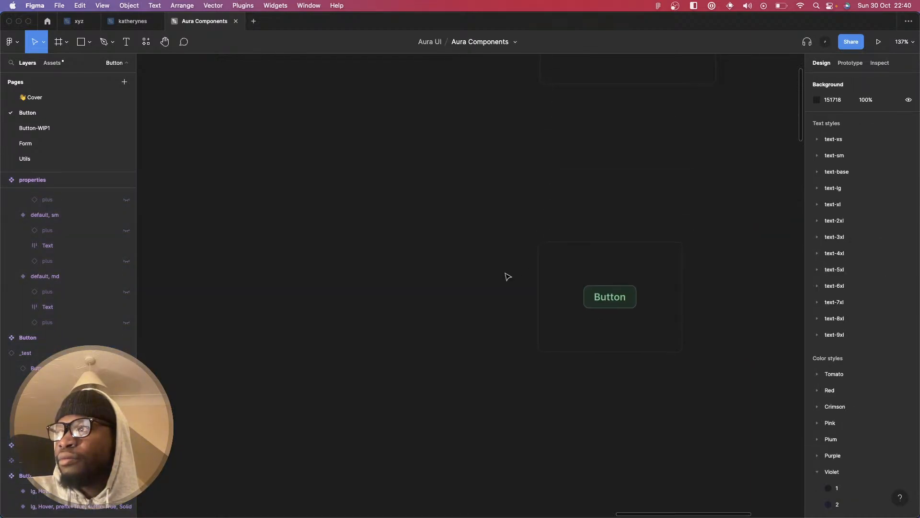
left_click(596, 278)
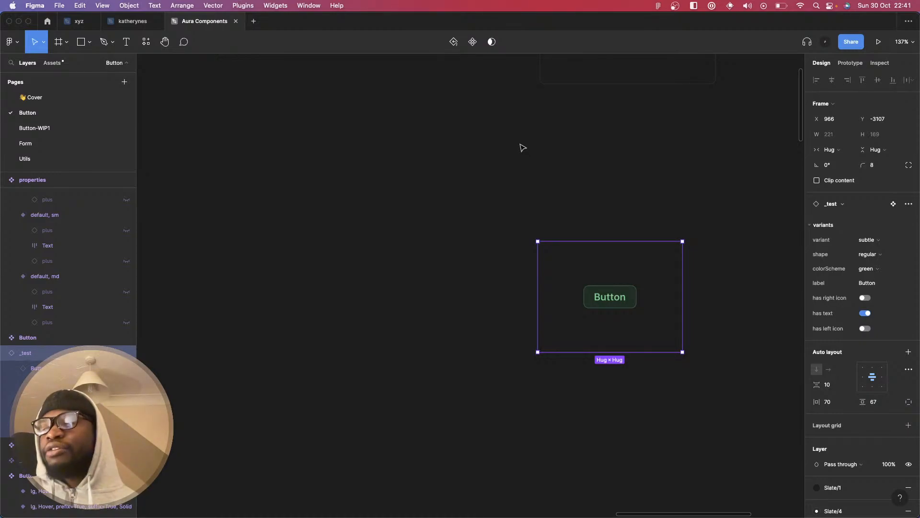
scroll(559, 162, "down", 5)
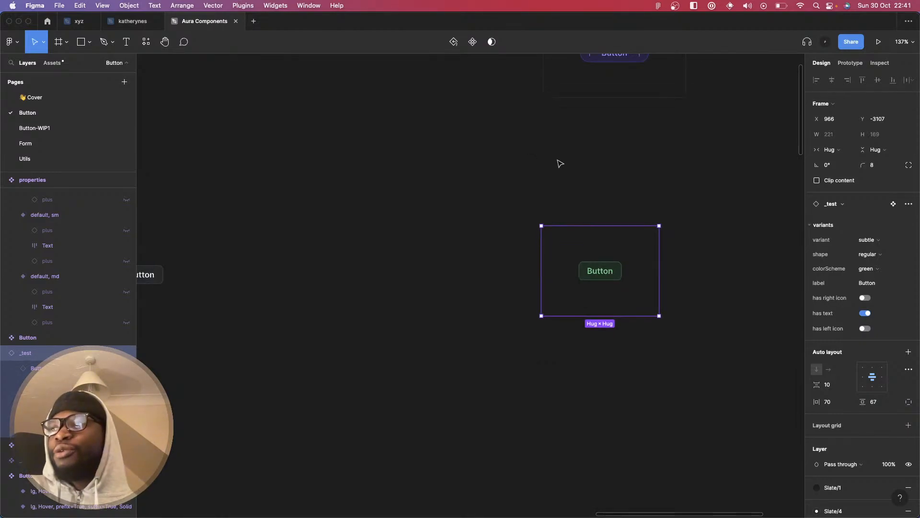
scroll(421, 186, "down", 8)
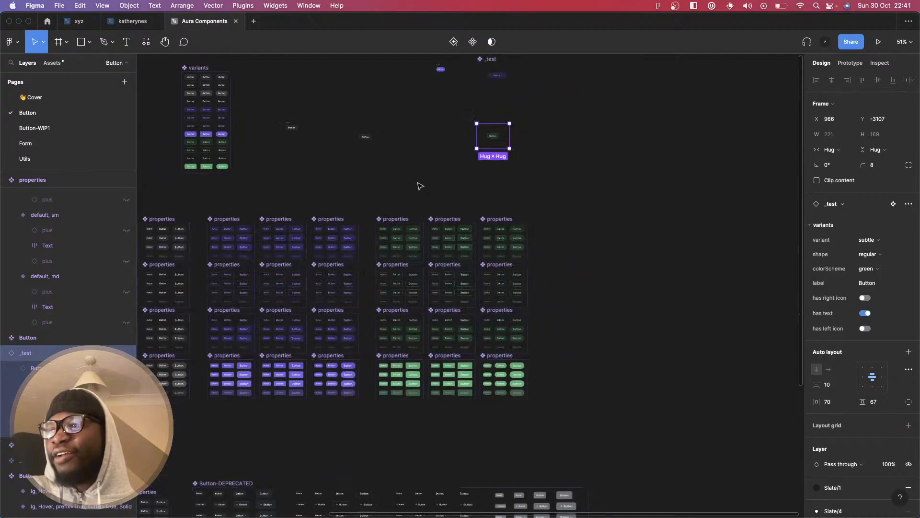
scroll(420, 186, "right", 5)
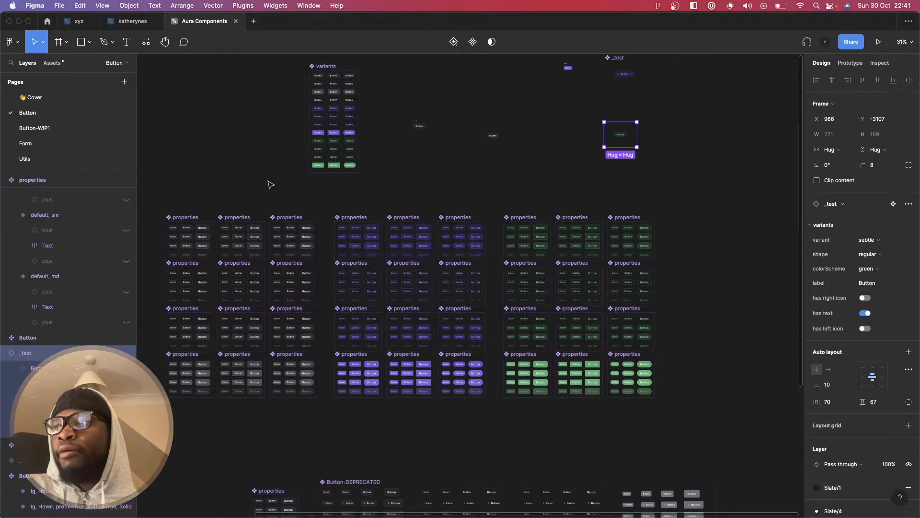
scroll(407, 177, "up", 5)
scroll(352, 277, "up", 10)
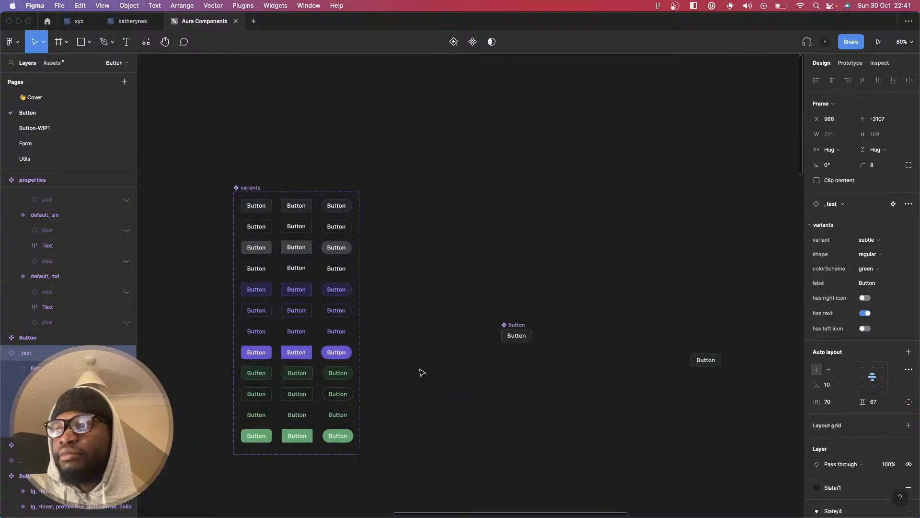
scroll(424, 372, "down", 10)
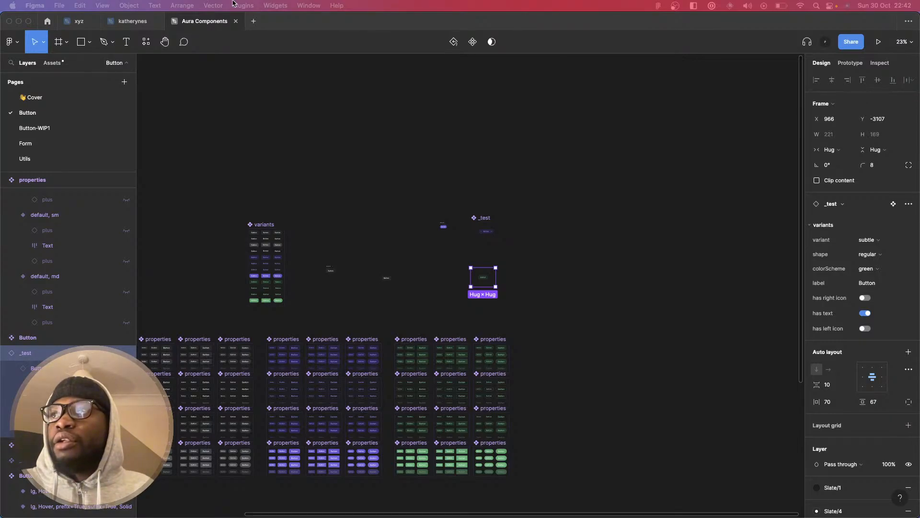
- Switch to the katherynes file and examine the mobile screens on its Mockup page
left_click(125, 32)
left_click(131, 21)
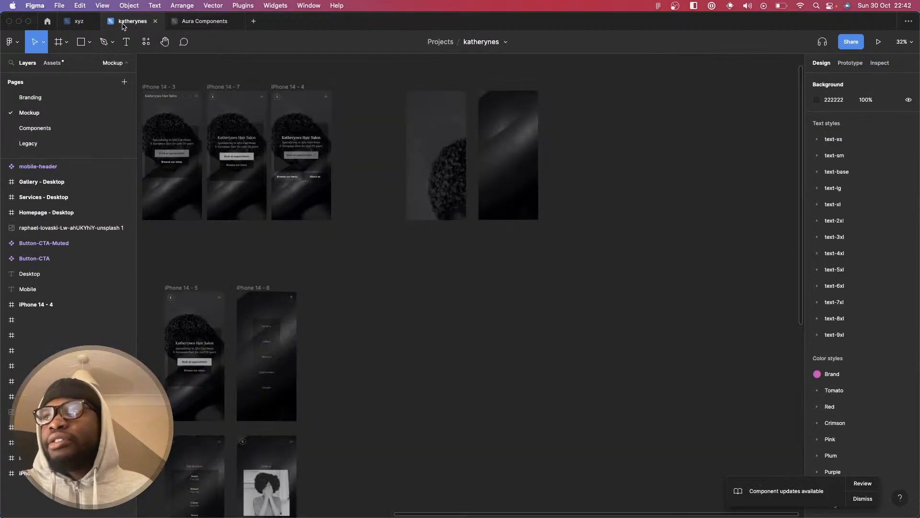
scroll(481, 223, "left", 5)
scroll(481, 221, "up", 3)
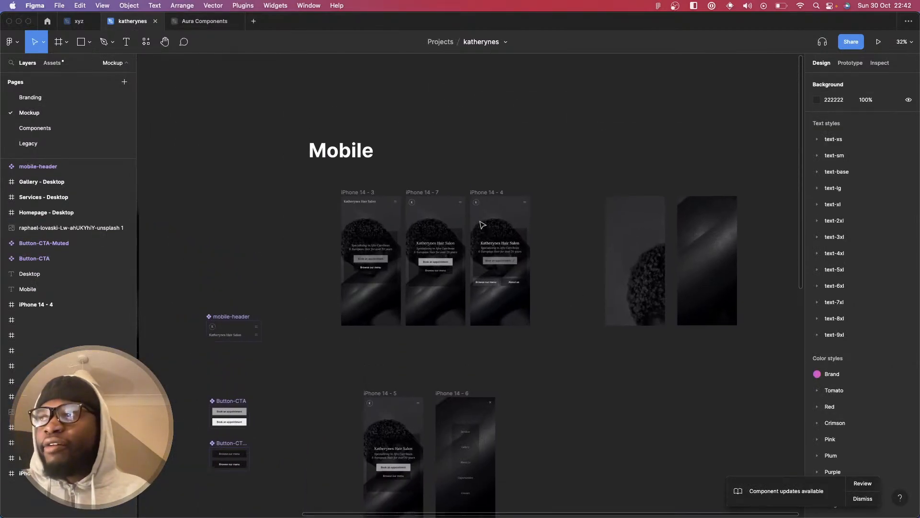
scroll(481, 222, "up", 2)
scroll(499, 240, "down", 5)
scroll(505, 255, "down", 8)
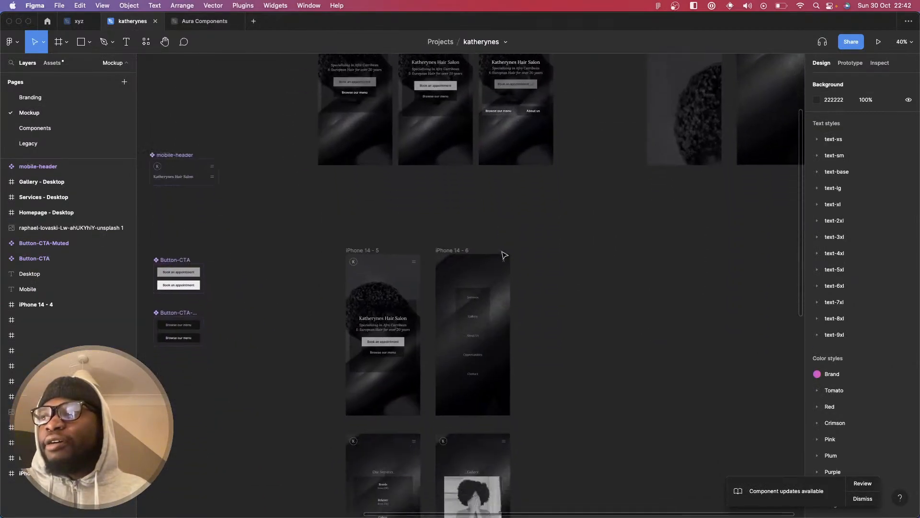
scroll(505, 255, "left", 3)
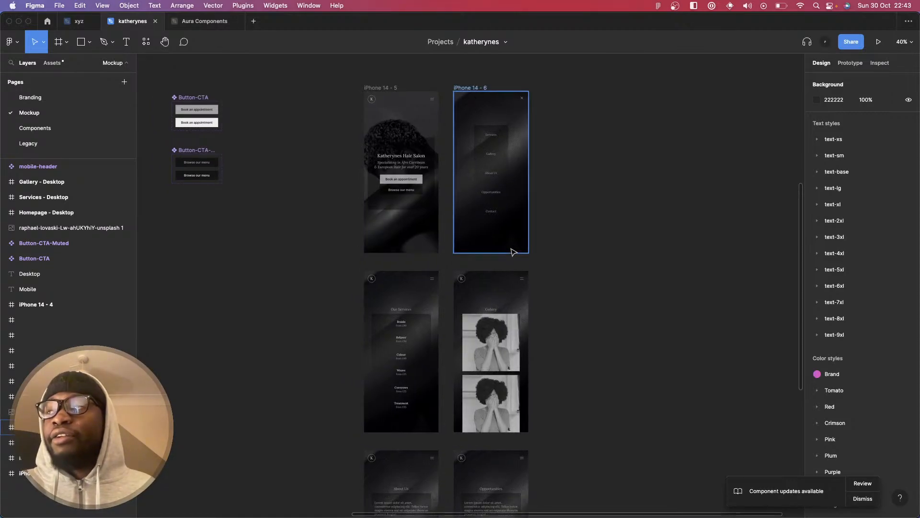
scroll(512, 251, "up", 5)
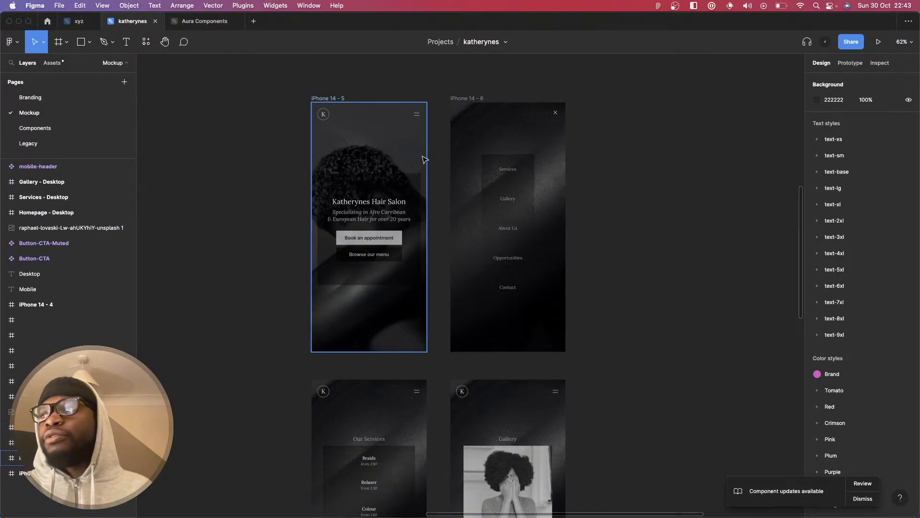
scroll(444, 258, "down", 5)
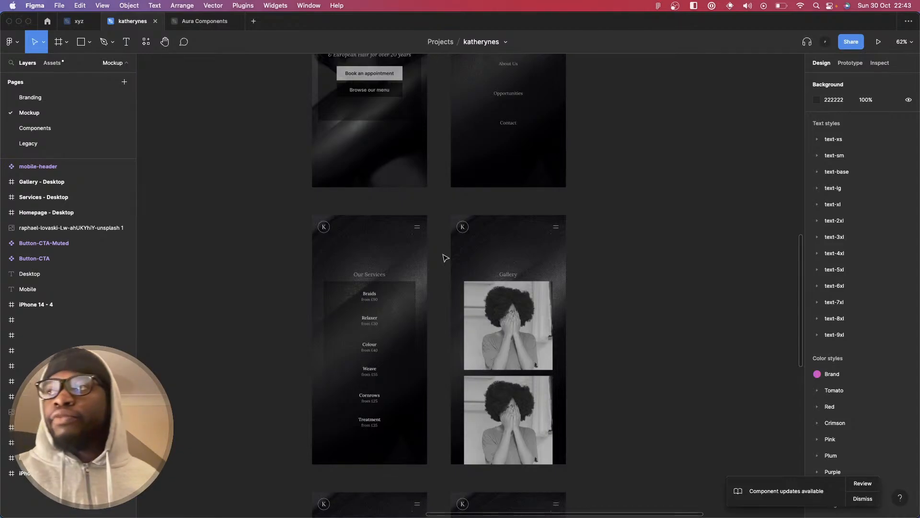
scroll(445, 258, "left", 1)
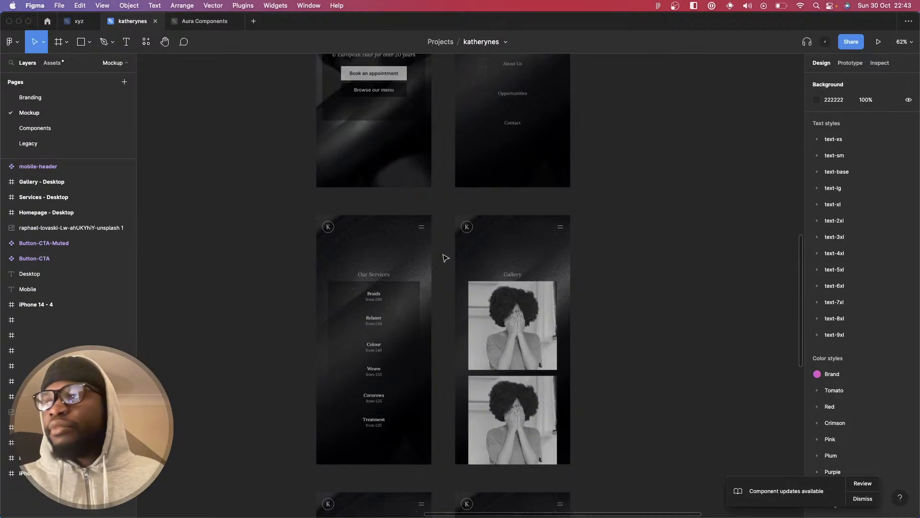
scroll(445, 258, "down", 9)
scroll(445, 258, "left", 2)
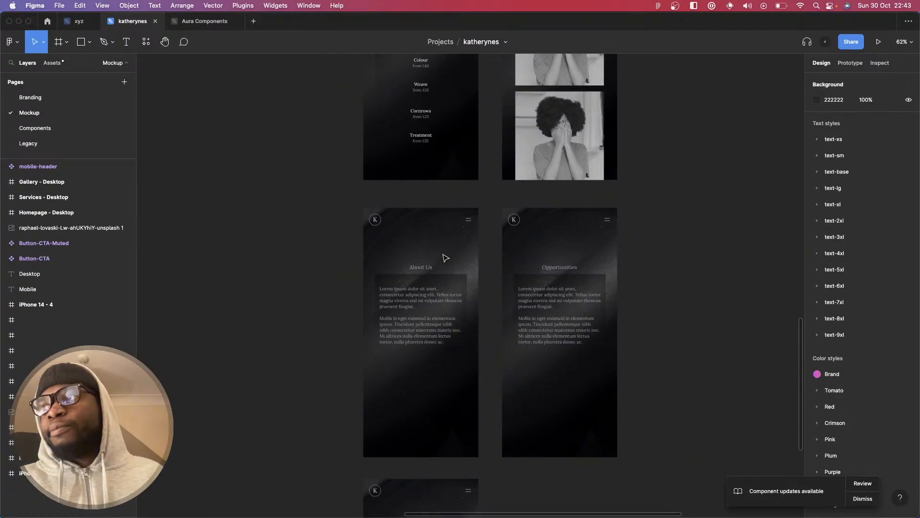
scroll(445, 258, "down", 4)
scroll(446, 258, "right", 1)
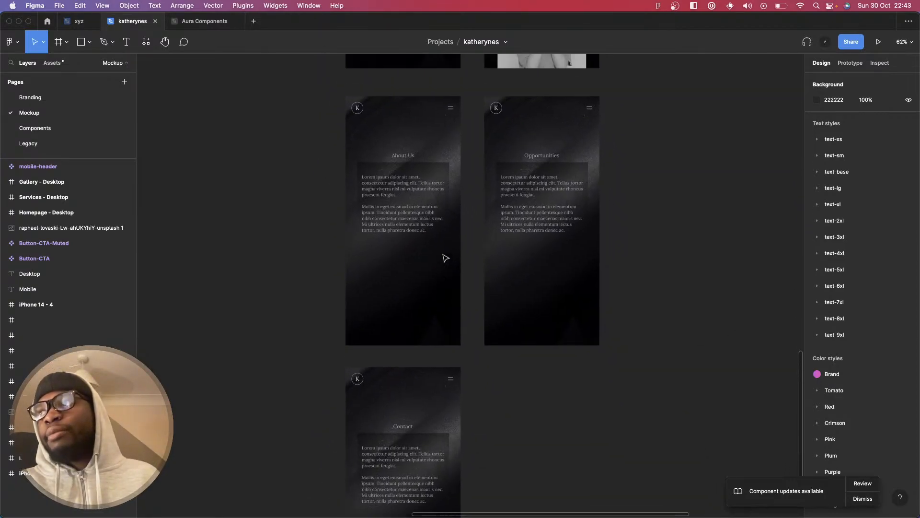
scroll(445, 258, "up", 10)
scroll(446, 258, "down", 4)
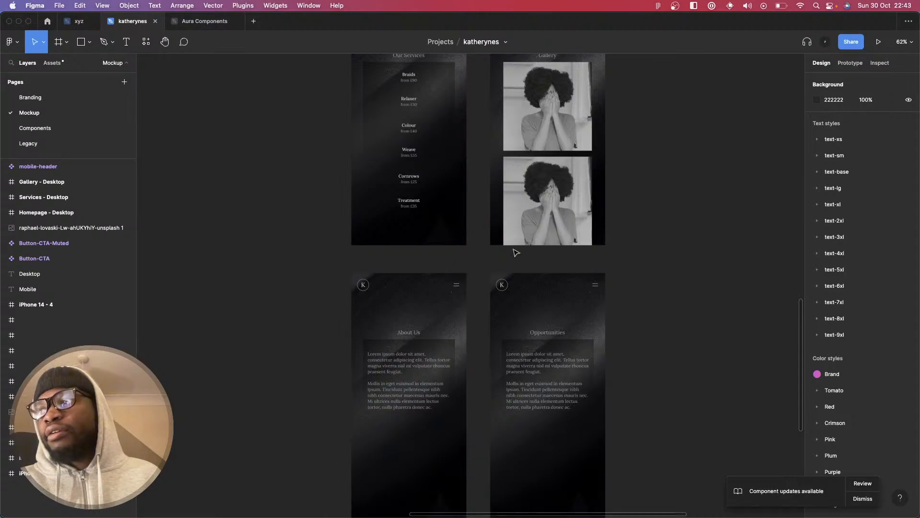
- Examine the services, gallery, about, opportunities and homepage mobile screens, plus the overall desktop and mobile mockup layout
scroll(516, 253, "down", 7)
scroll(527, 376, "up", 4)
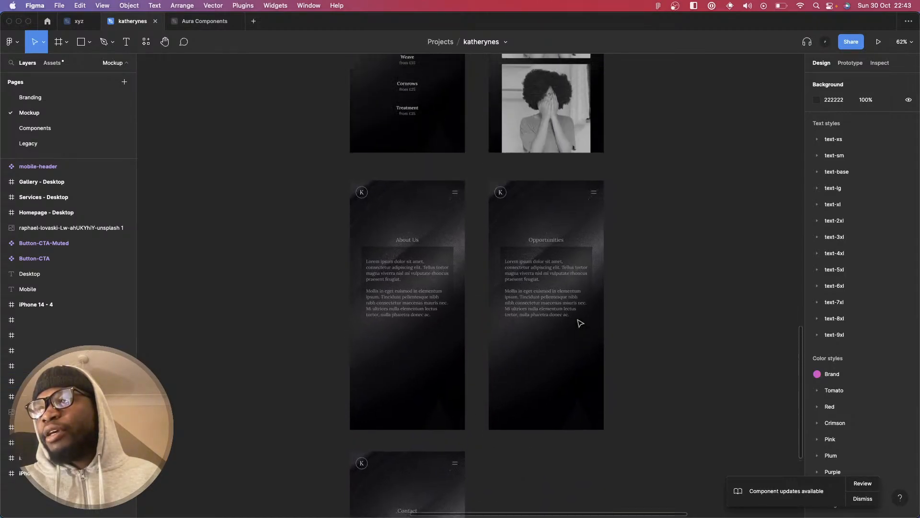
scroll(464, 263, "up", 4)
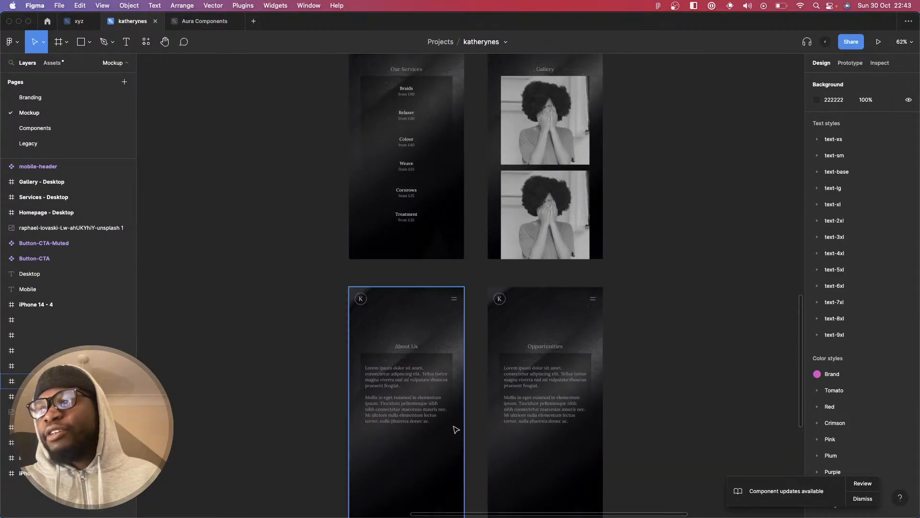
scroll(572, 436, "up", 15)
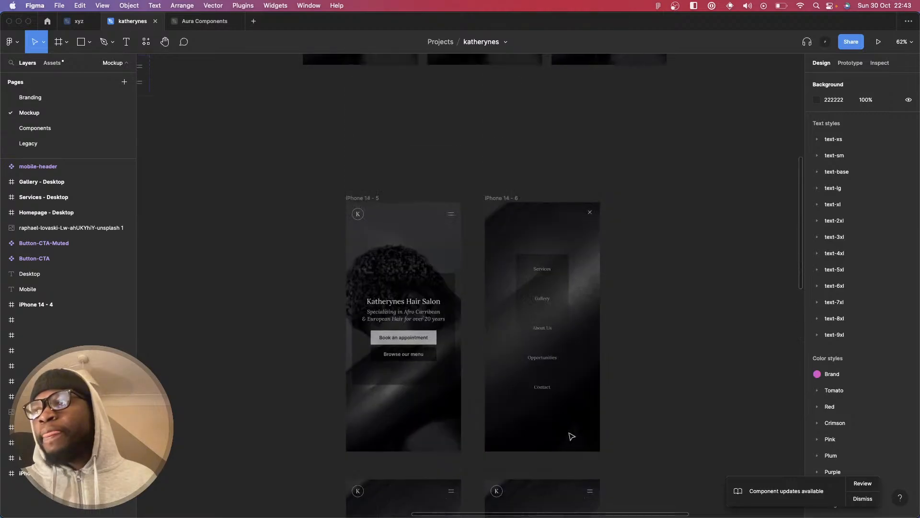
scroll(572, 437, "down", 5)
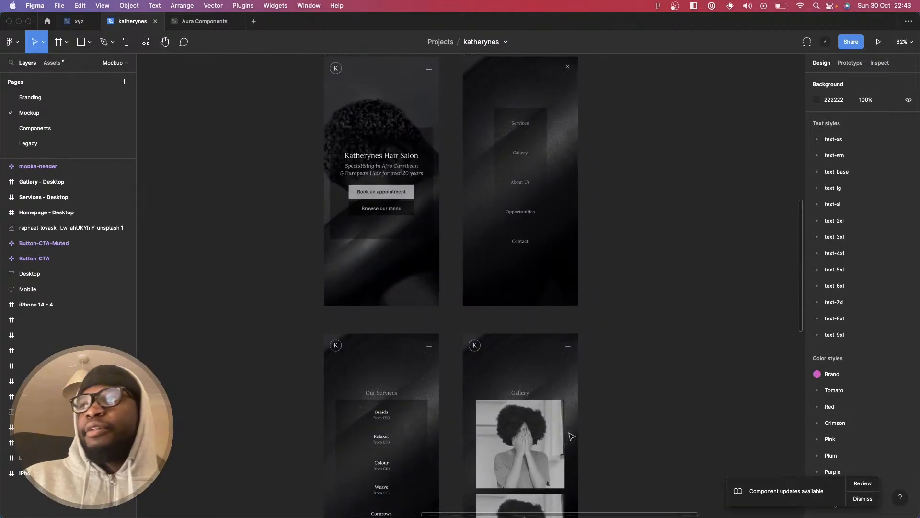
scroll(607, 361, "down", 10)
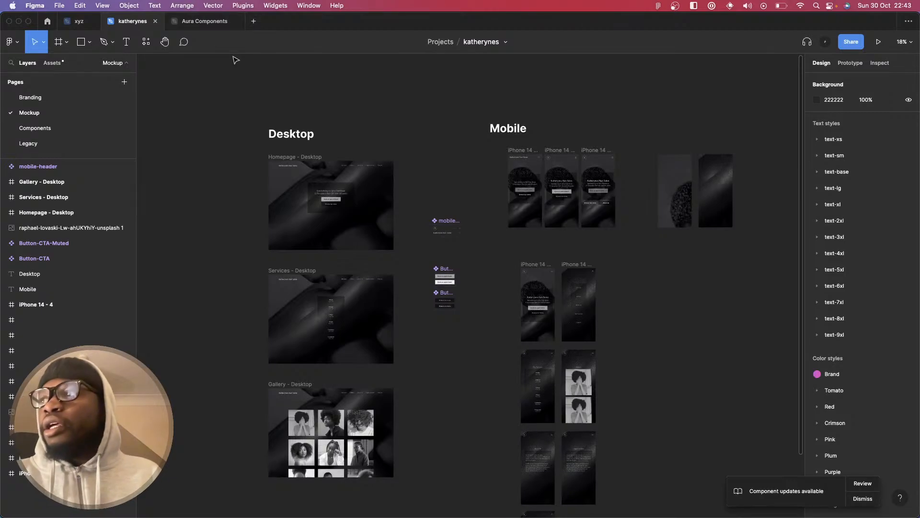
- Switch to the xyz file and examine the new homepage desktop and iPhone frames on its Redesign page
left_click(79, 22)
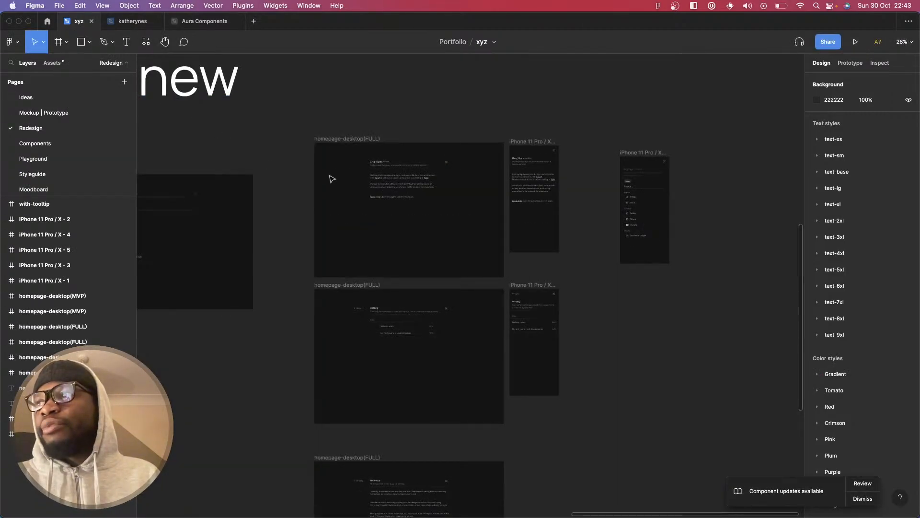
scroll(332, 179, "down", 2)
scroll(333, 179, "left", 2)
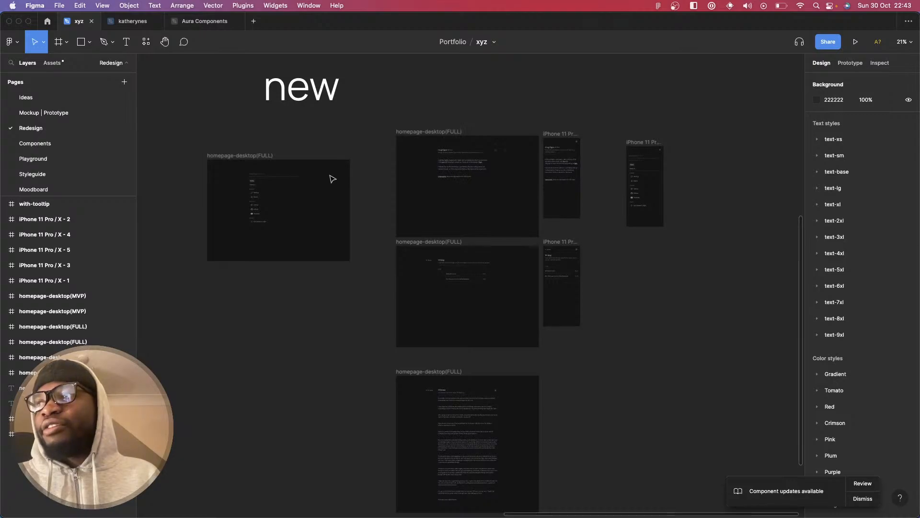
scroll(388, 217, "up", 1)
scroll(388, 217, "down", 1)
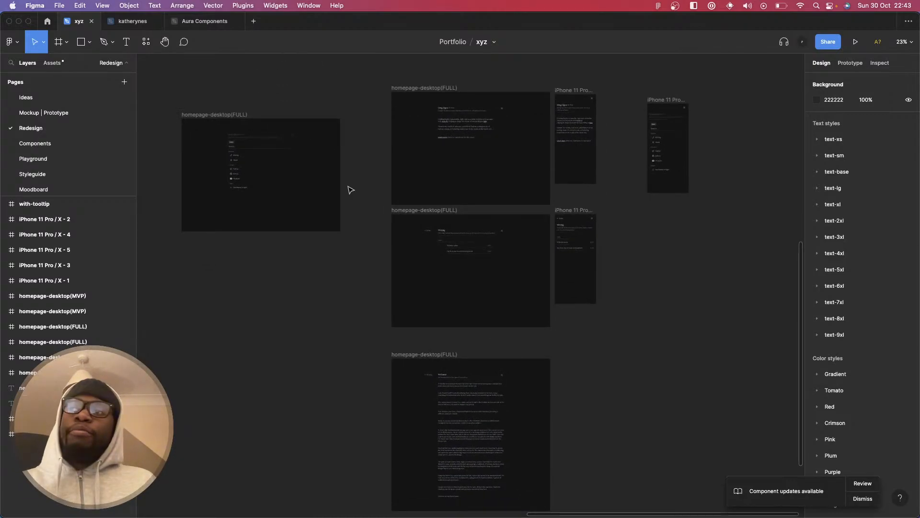
scroll(618, 321, "left", 2)
scroll(618, 321, "down", 1)
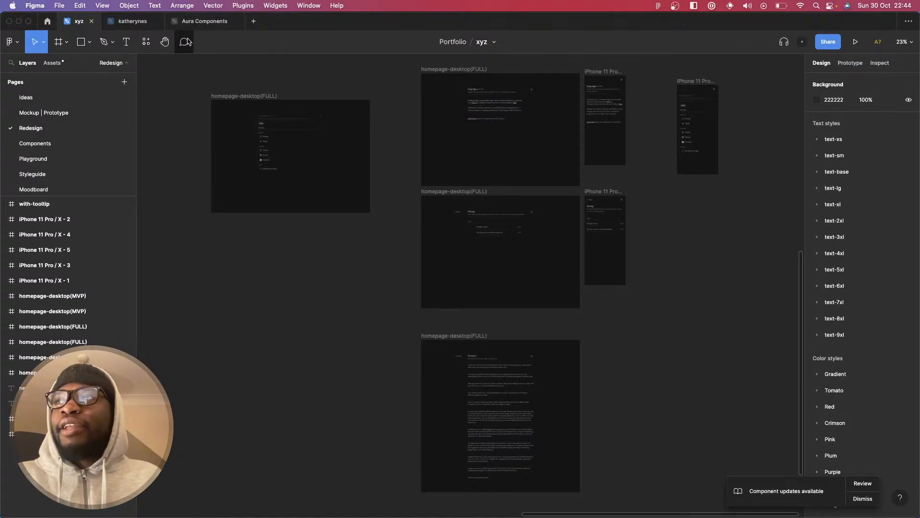
- Return to the Aura Components file and examine the variants, properties and Button-DEPRECATED component sets on the Button page
left_click(194, 22)
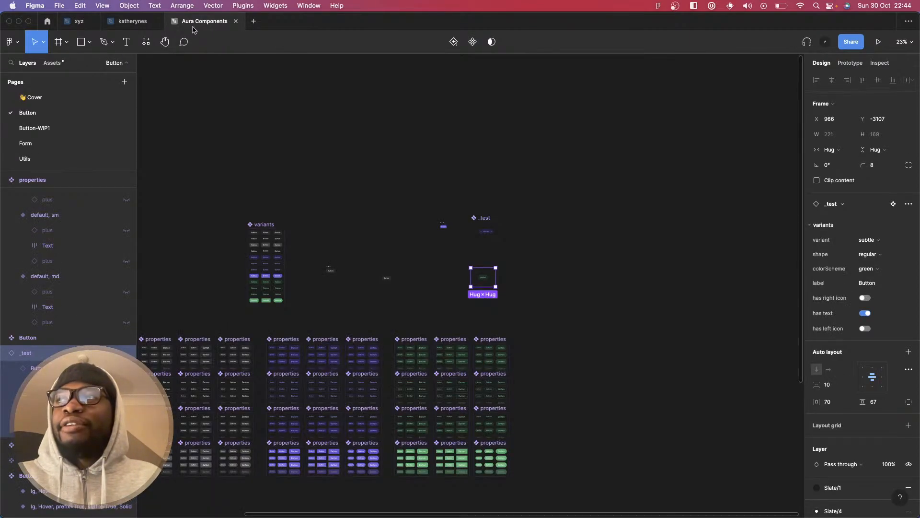
left_click(130, 22)
left_click(78, 23)
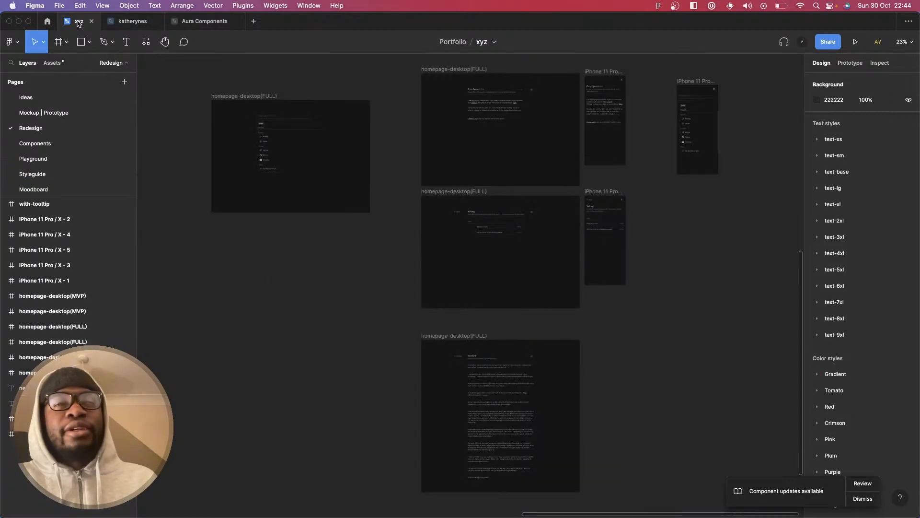
left_click(198, 22)
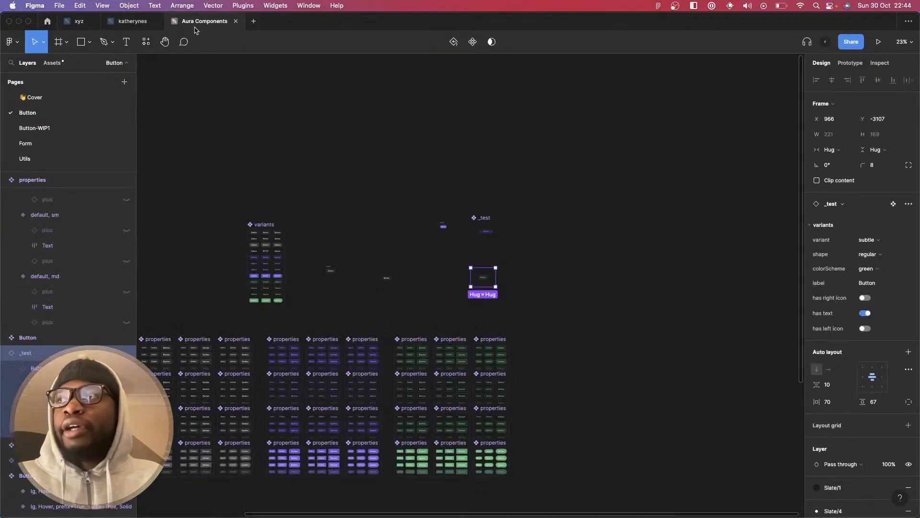
scroll(383, 211, "down", 5)
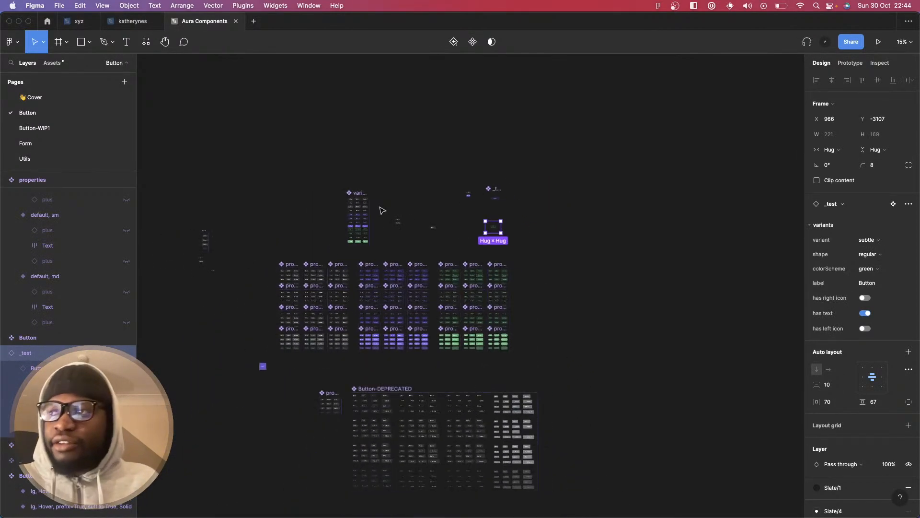
scroll(382, 211, "down", 3)
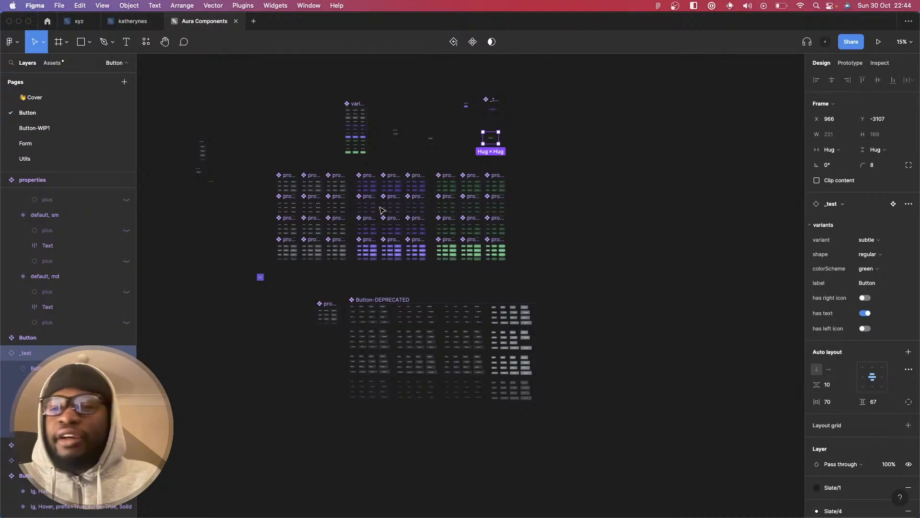